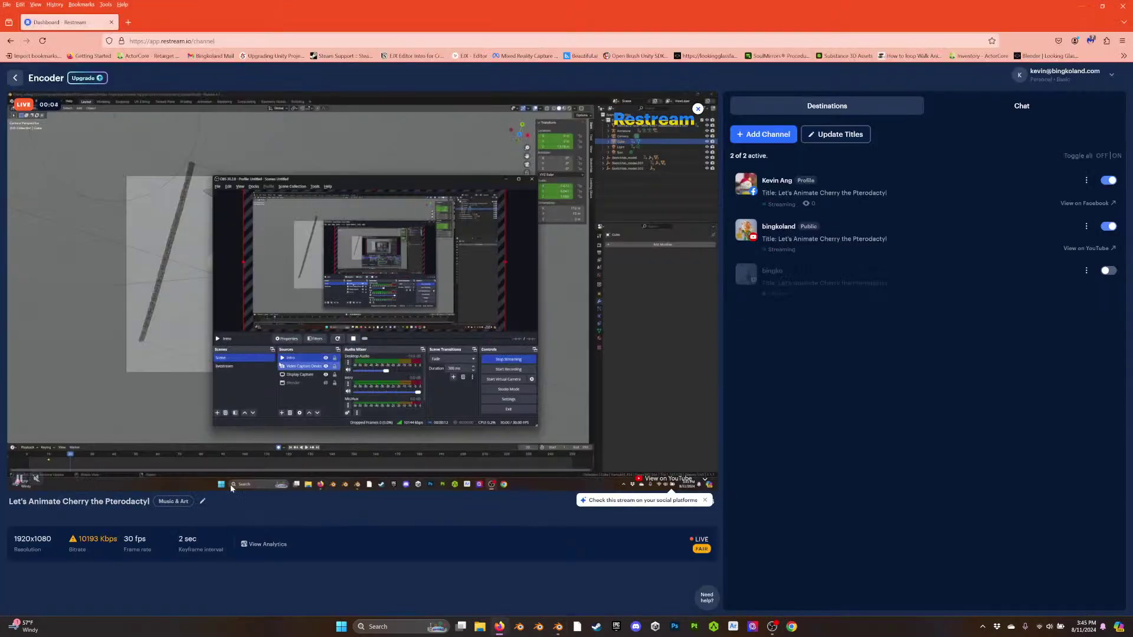
Mute the live stream preview and close the Restream dashboard window to leave Blender in front
{"action": "left_click", "coordinate": [36, 480]}
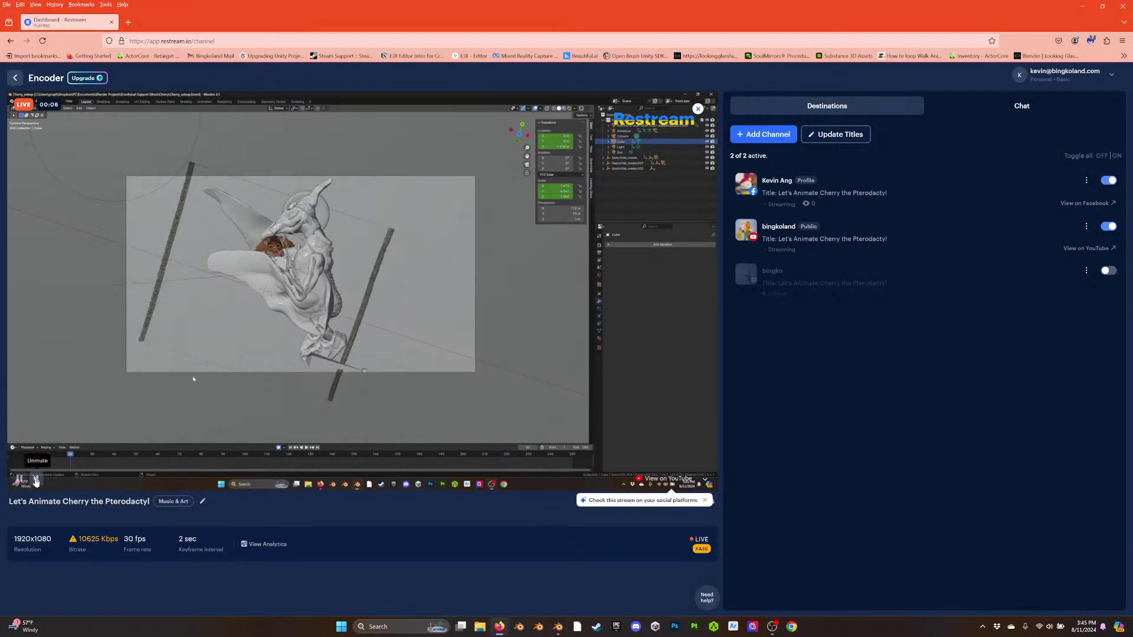
{"action": "key", "text": "alt+Tab"}
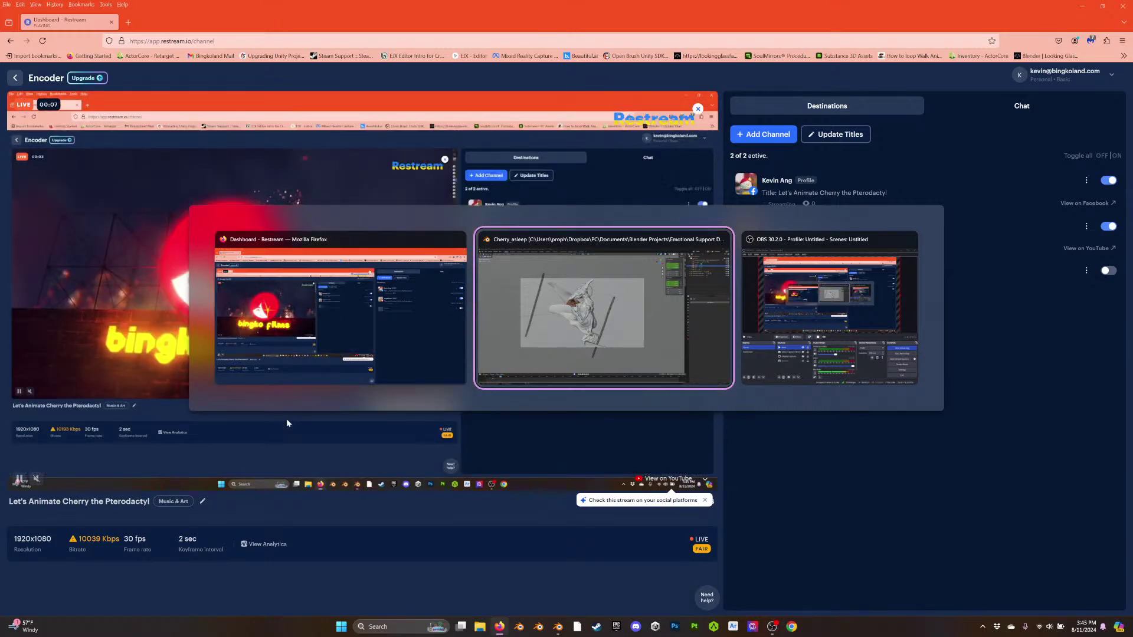
{"action": "key", "text": "alt+Tab"}
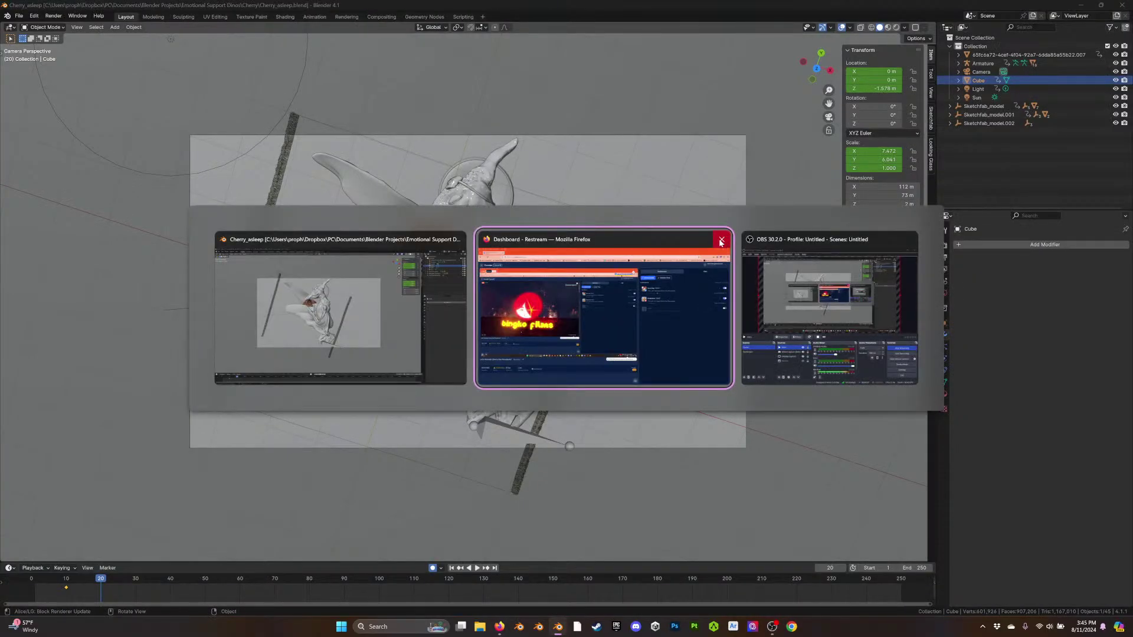
{"action": "left_click", "coordinate": [721, 242]}
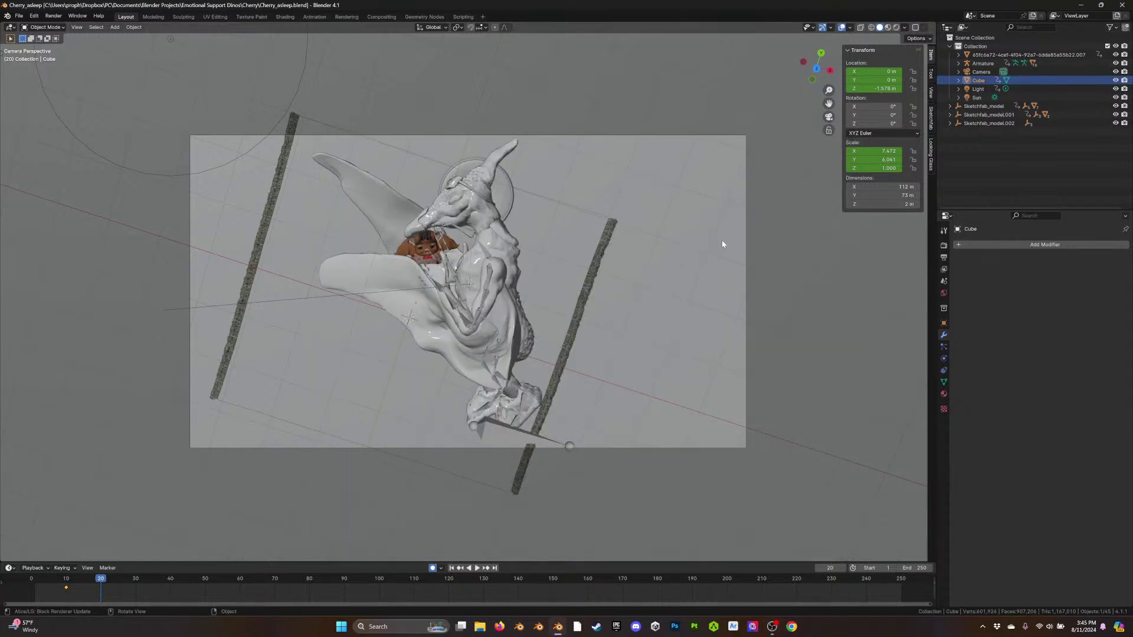
Switch to OBS and check the audio mixer levels and the advanced audio properties of the active sources
{"action": "left_click", "coordinate": [772, 629]}
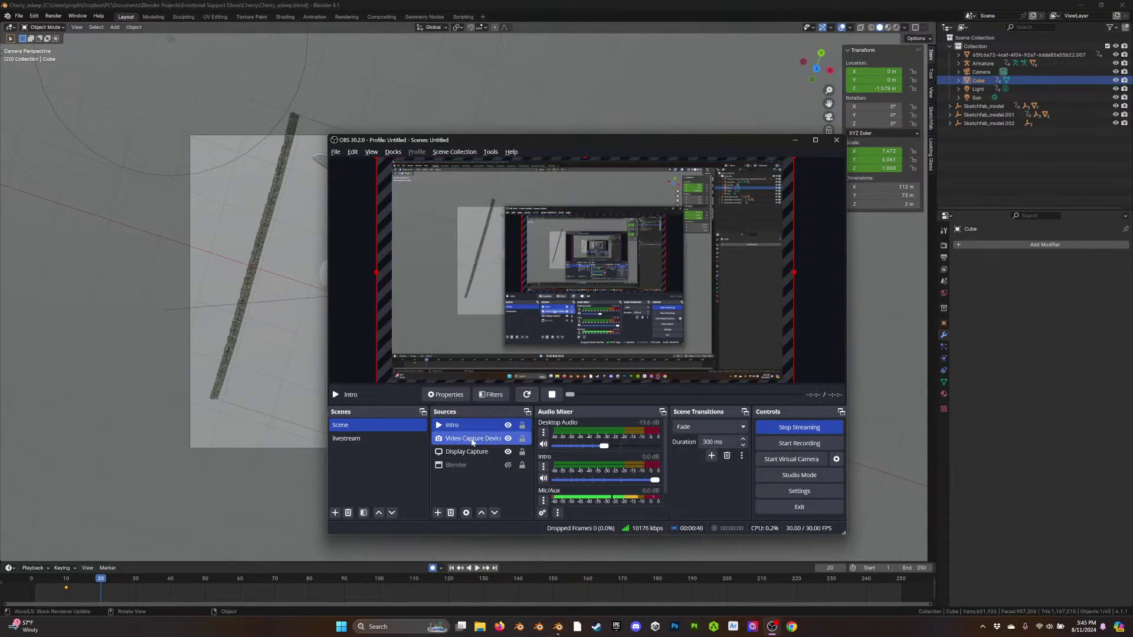
{"action": "left_click", "coordinate": [498, 439]}
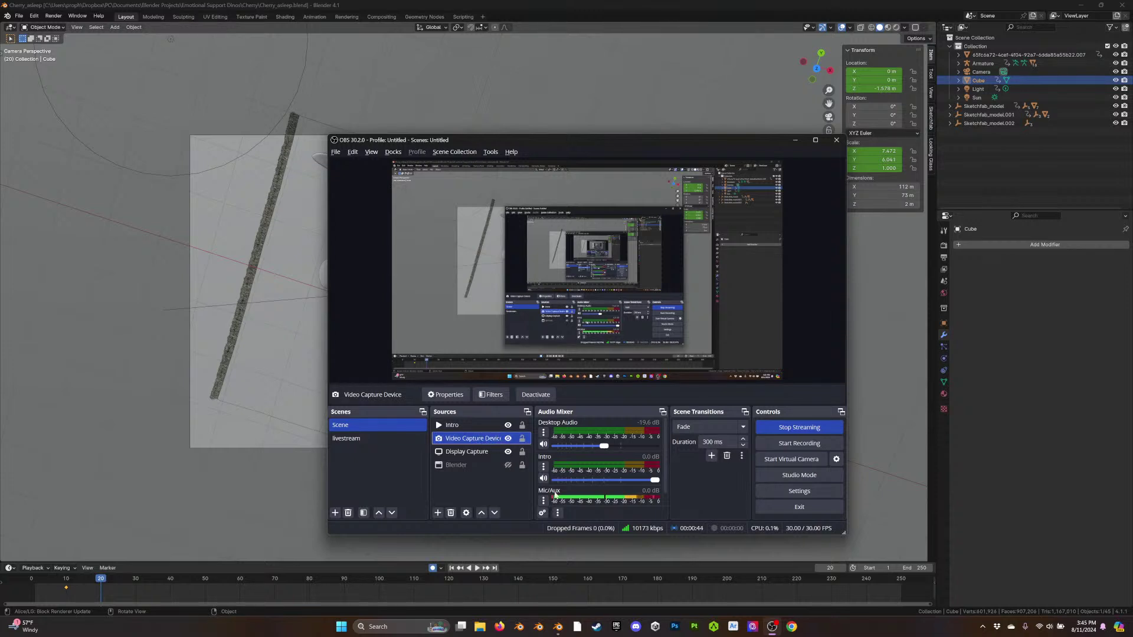
{"action": "scroll", "coordinate": [561, 466], "scroll_direction": "down", "scroll_amount": 1}
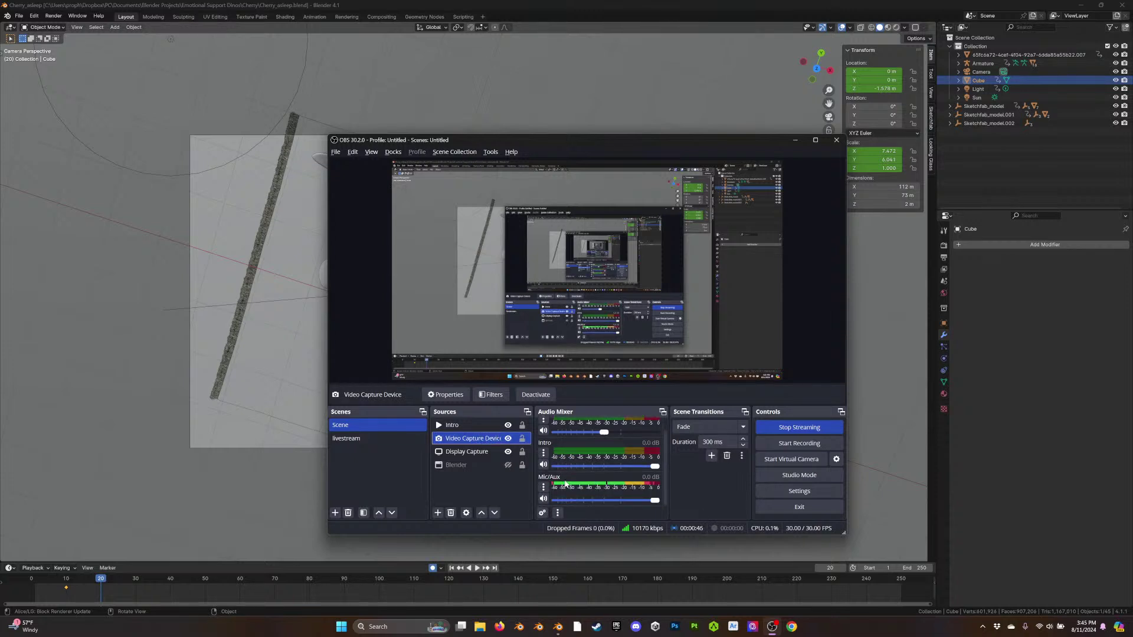
{"action": "scroll", "coordinate": [563, 475], "scroll_direction": "up", "scroll_amount": 1}
{"action": "left_click", "coordinate": [542, 513]}
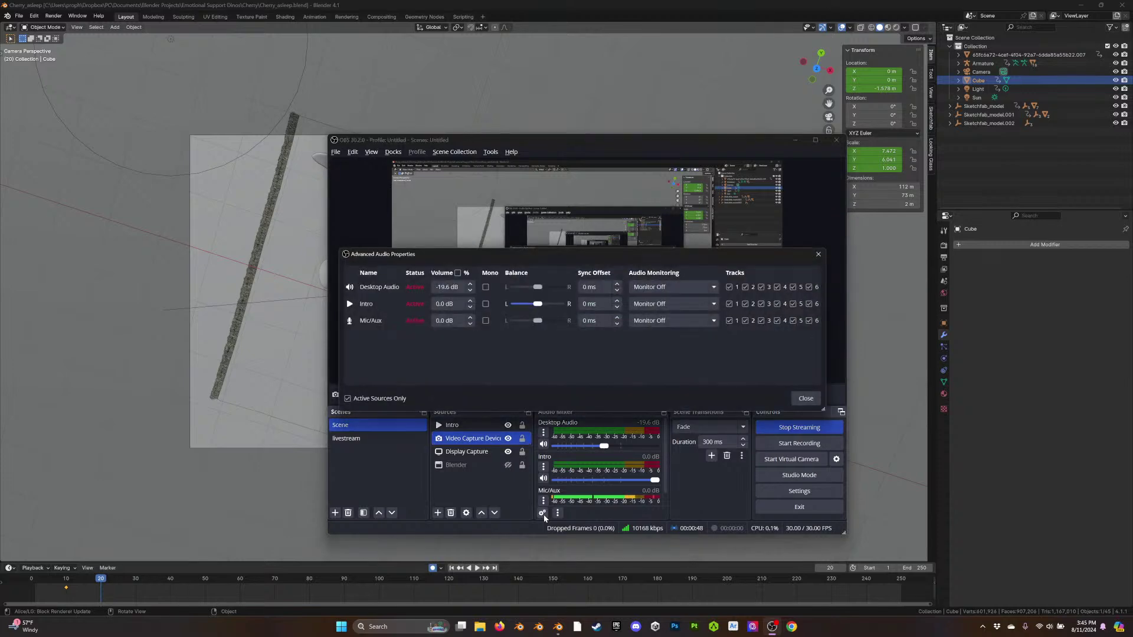
{"action": "left_click", "coordinate": [819, 254]}
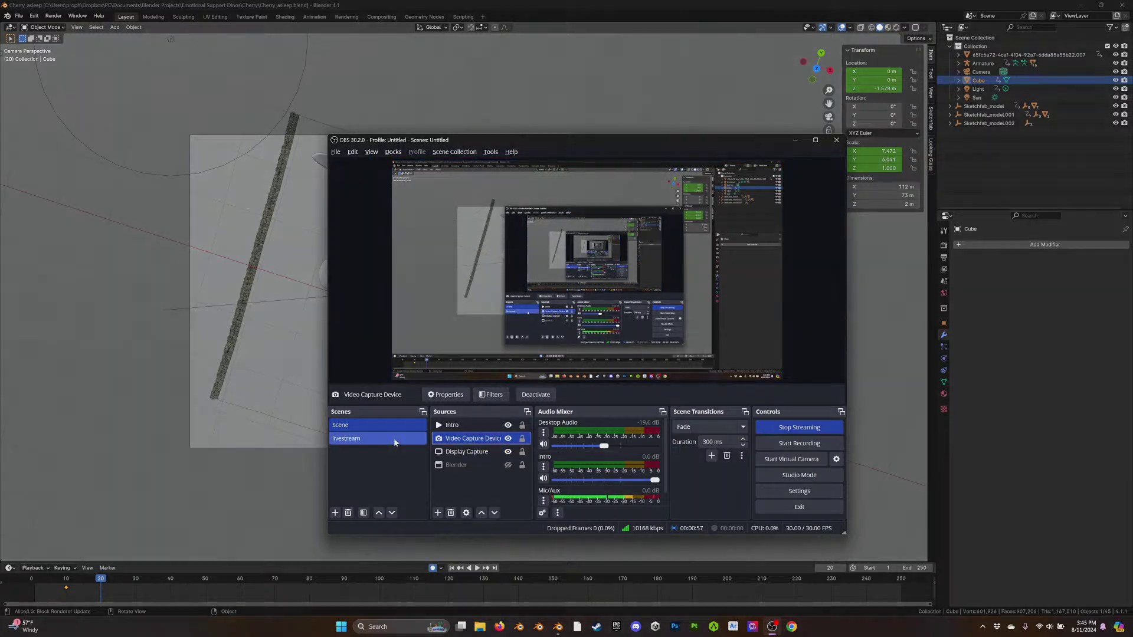
Inspect the properties of the Video Capture Device source, including its list of devices, without changing anything
{"action": "left_click", "coordinate": [394, 443]}
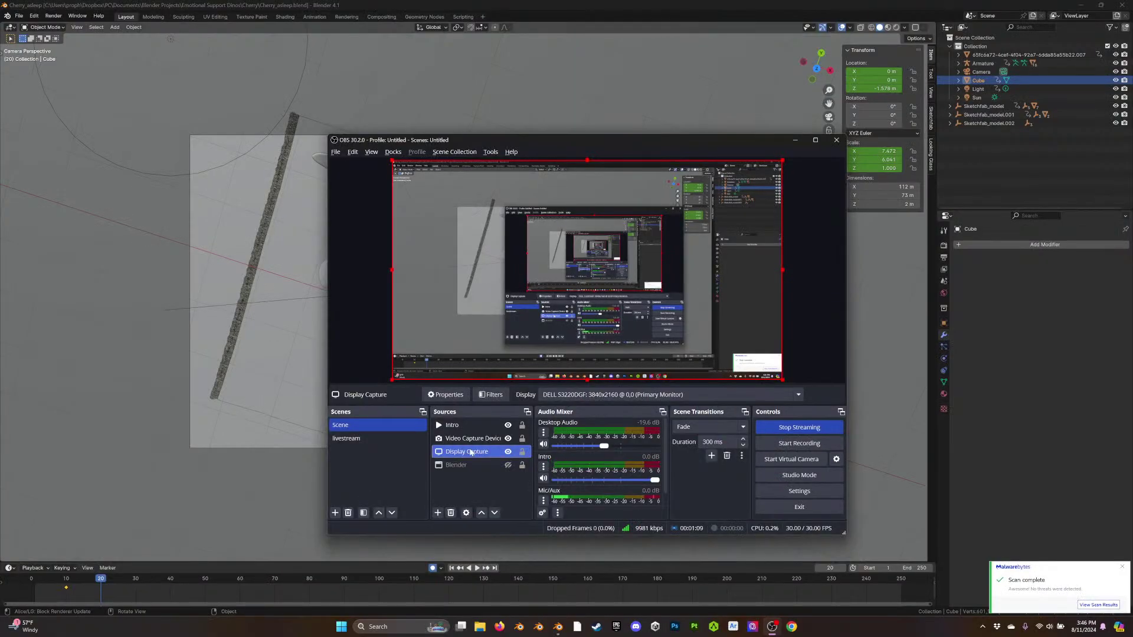
{"action": "left_click", "coordinate": [476, 439], "text": "ctrl"}
{"action": "left_click", "coordinate": [475, 442]}
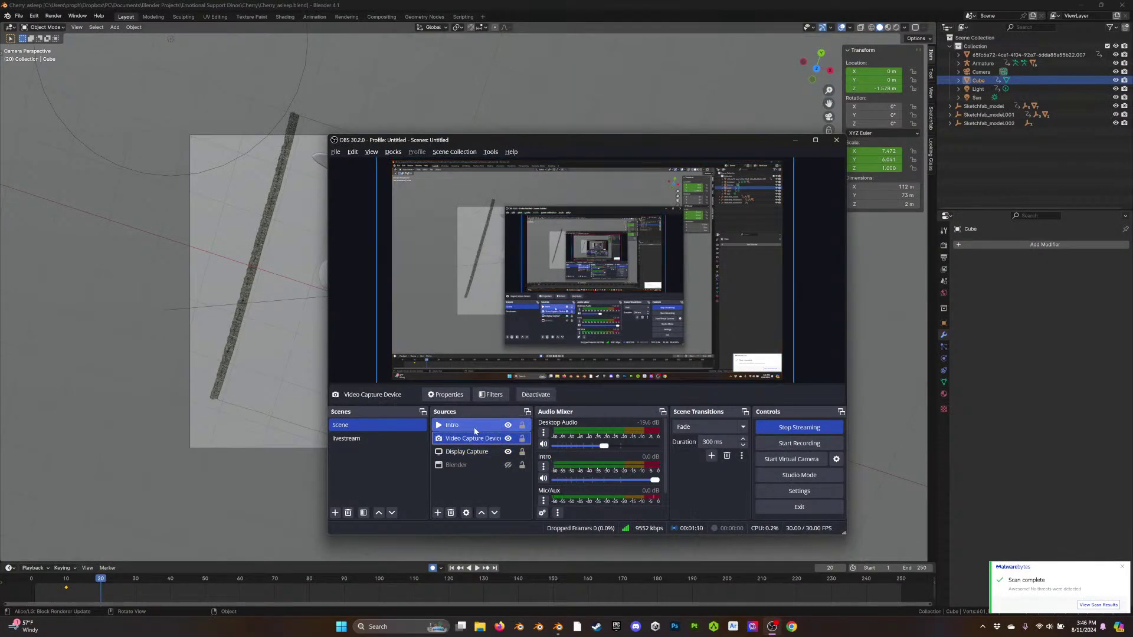
{"action": "left_click", "coordinate": [474, 429]}
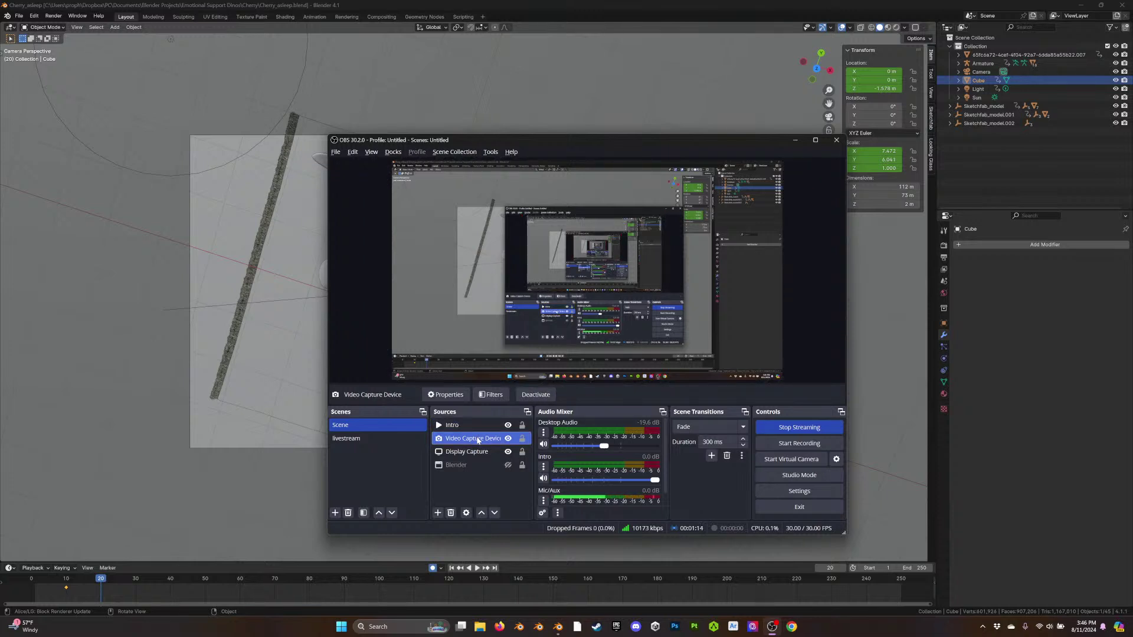
{"action": "double_click", "coordinate": [478, 439]}
{"action": "left_click", "coordinate": [526, 340]}
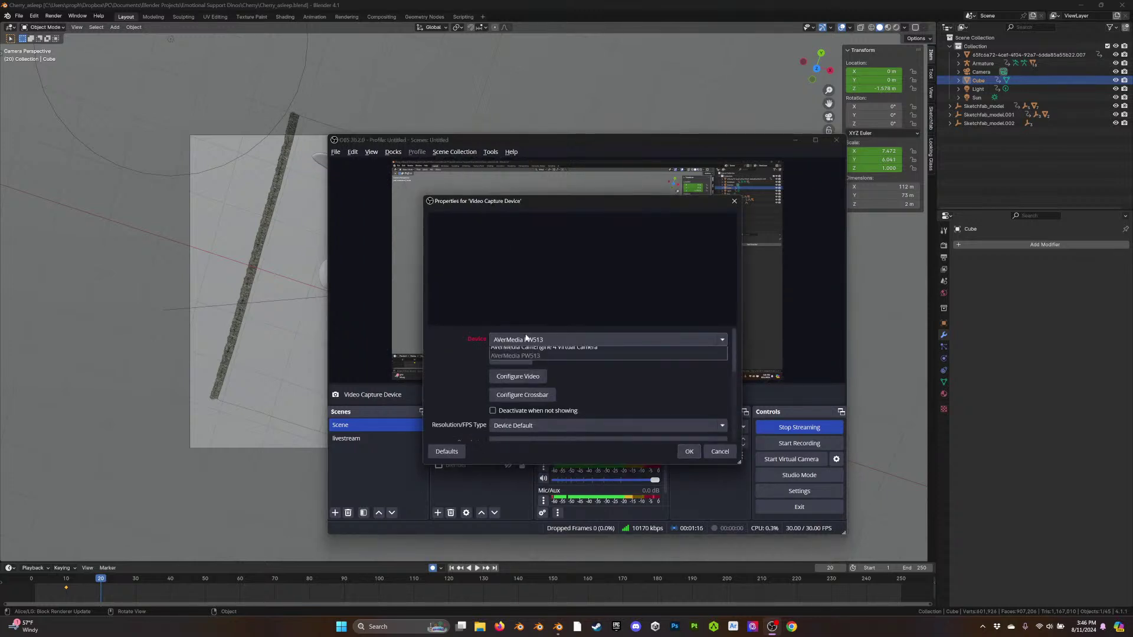
{"action": "left_click", "coordinate": [526, 340]}
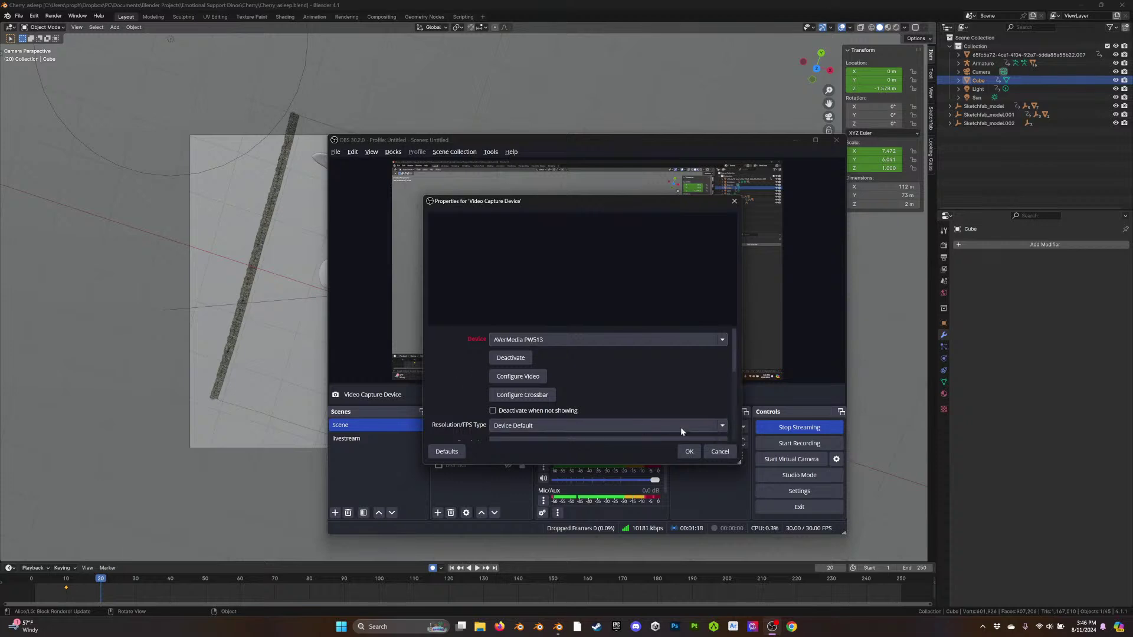
{"action": "left_click", "coordinate": [714, 452]}
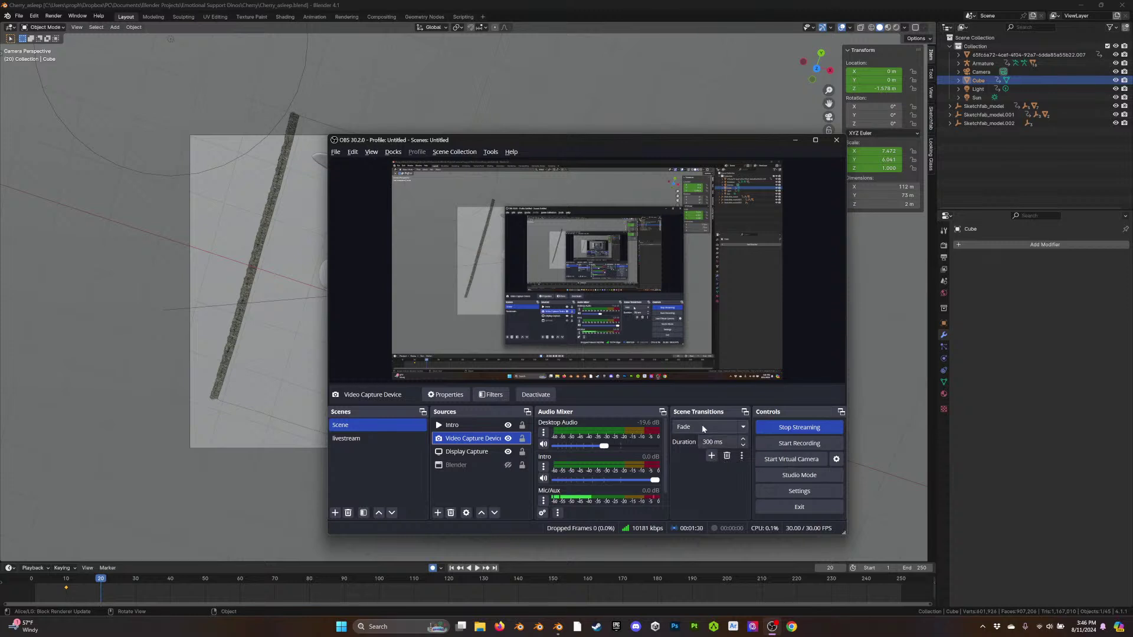
Reapply the Video Capture Device source's properties with AVerMedia PW513 as the device and Device Default as the resolution type
{"action": "double_click", "coordinate": [486, 440]}
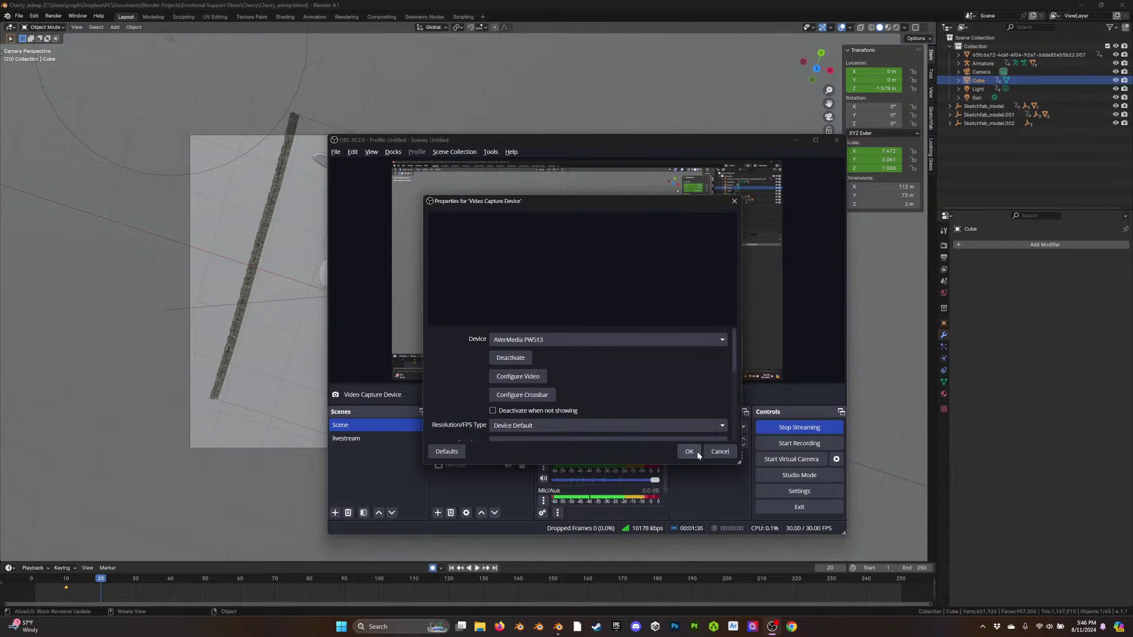
{"action": "scroll", "coordinate": [636, 392], "scroll_direction": "down", "scroll_amount": 1}
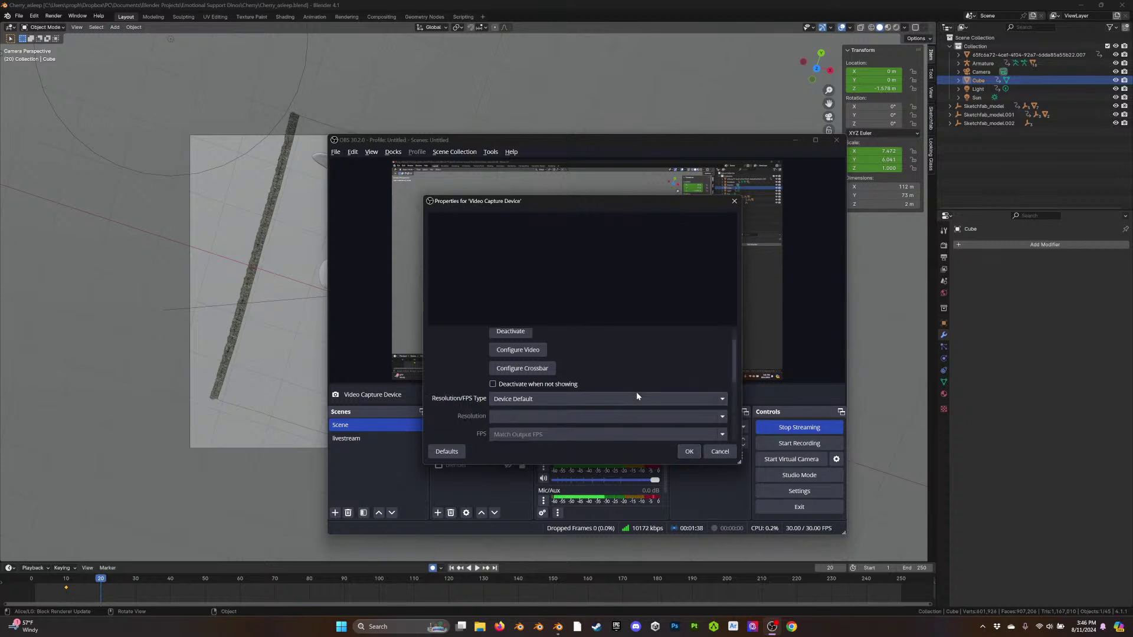
{"action": "left_click", "coordinate": [688, 451]}
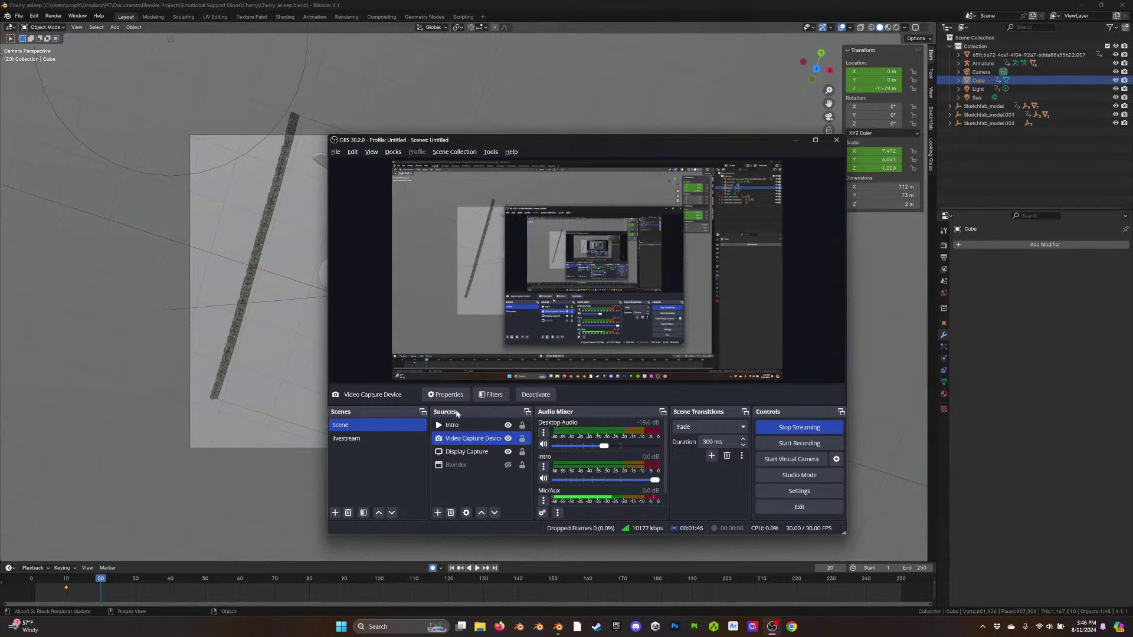
{"action": "double_click", "coordinate": [439, 443]}
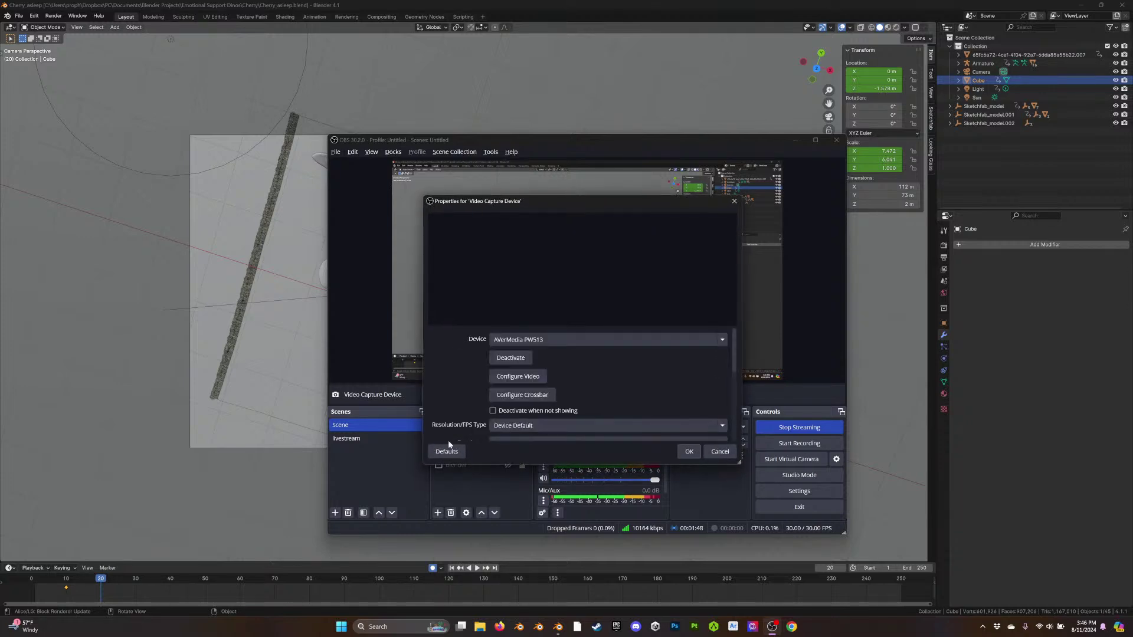
{"action": "left_click", "coordinate": [709, 453]}
{"action": "left_click", "coordinate": [487, 451]}
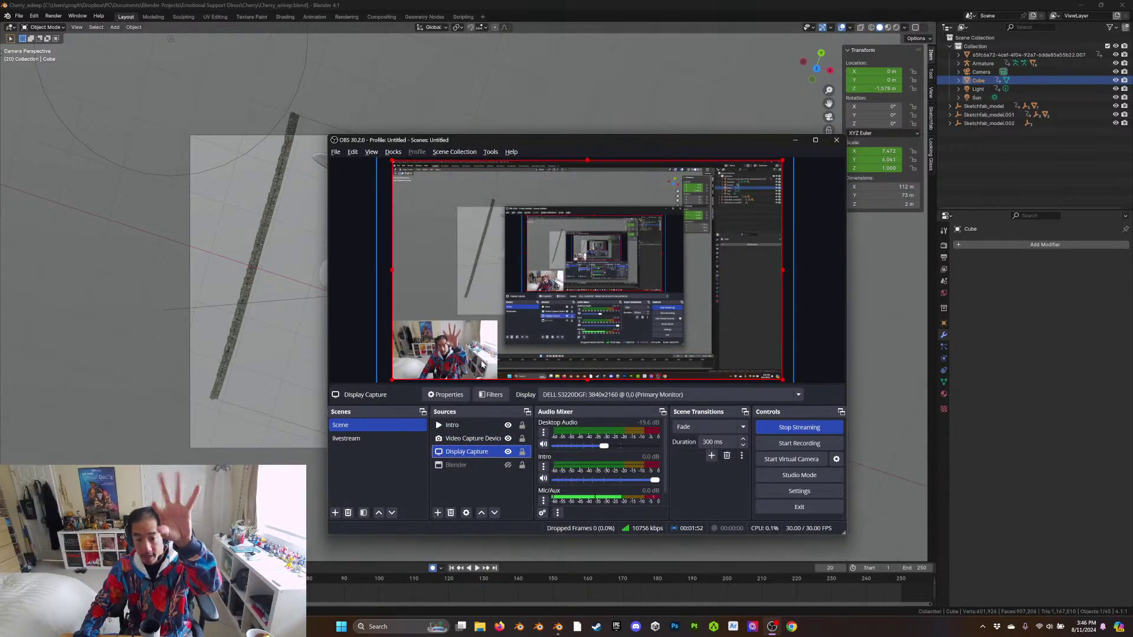
Return to Blender and show the camera view of the pterodactyl scene in Rendered viewport shading
{"action": "double_click", "coordinate": [341, 425]}
{"action": "left_click", "coordinate": [317, 435]}
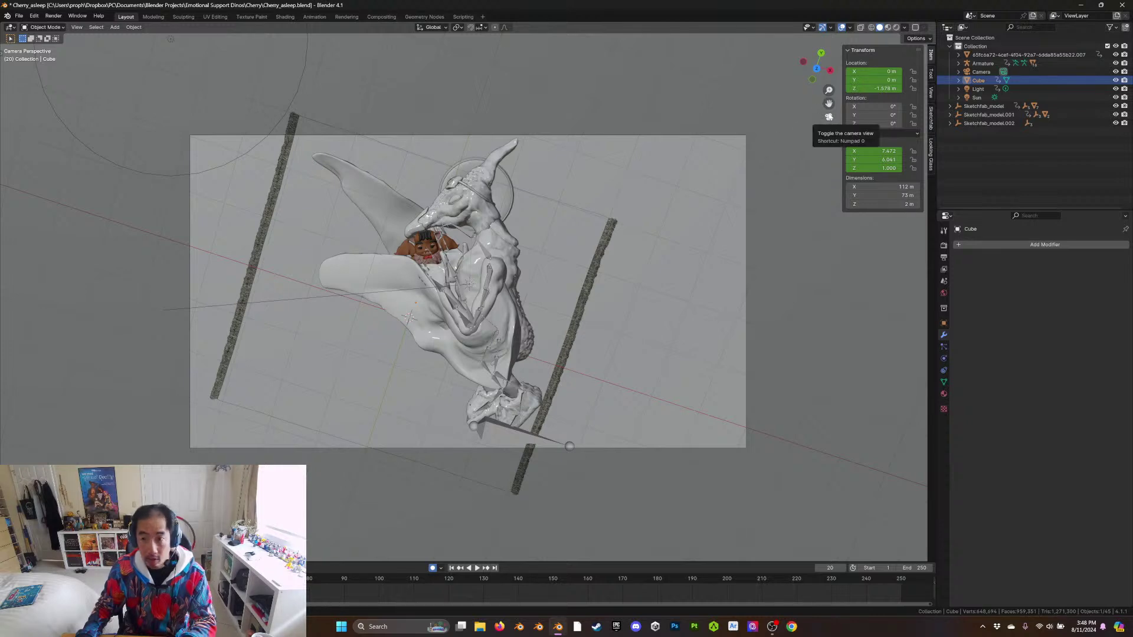
{"action": "left_click", "coordinate": [887, 28]}
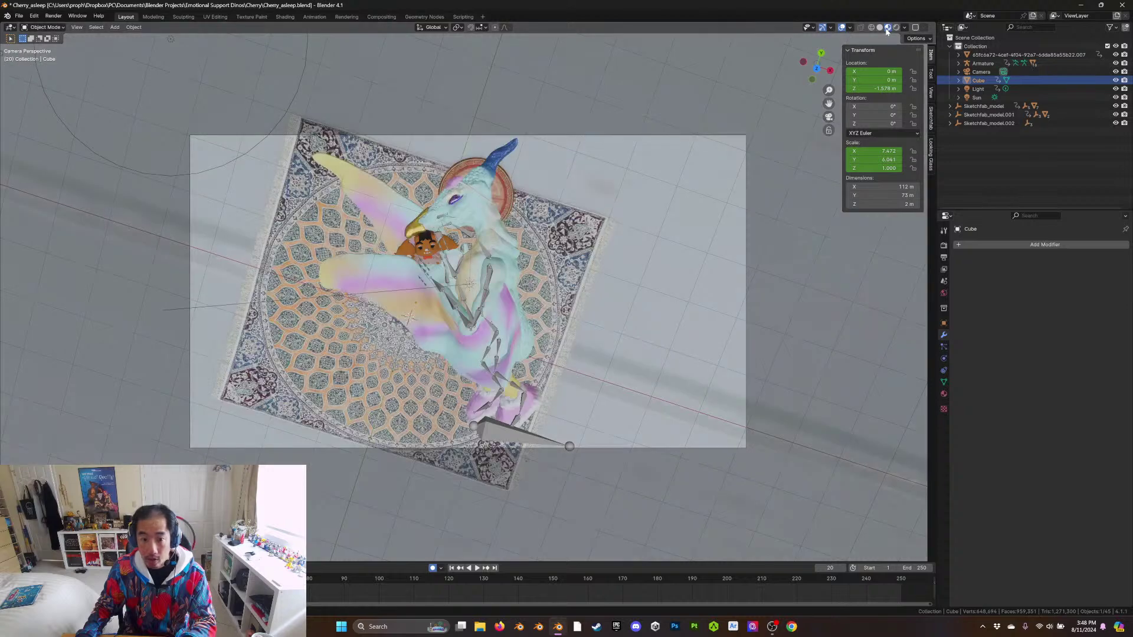
{"action": "left_click", "coordinate": [896, 28]}
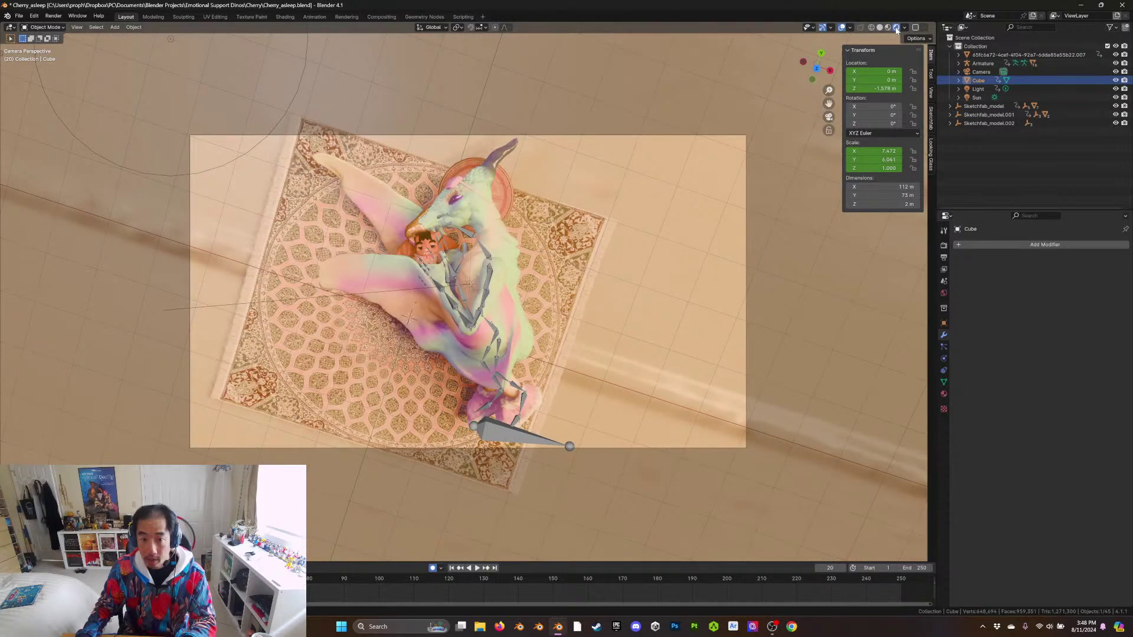
{"action": "scroll", "coordinate": [339, 376], "scroll_direction": "up", "scroll_amount": 4}
{"action": "scroll", "coordinate": [275, 266], "scroll_direction": "down", "scroll_amount": 3}
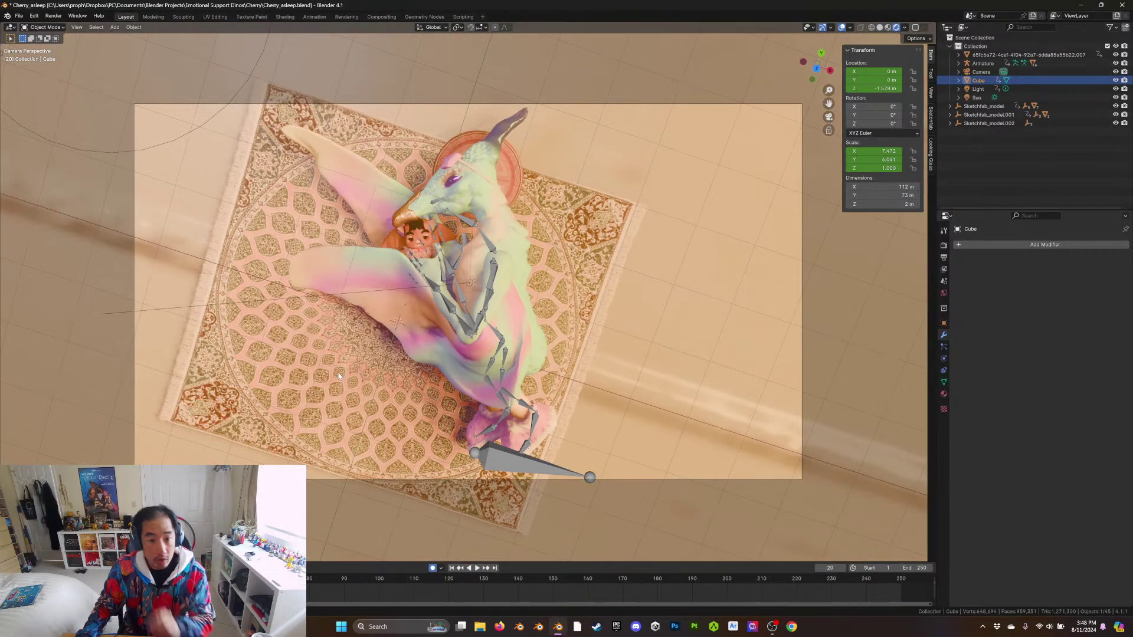
Show the splash screen to check the Blender version, and dismiss it
{"action": "left_click", "coordinate": [10, 19]}
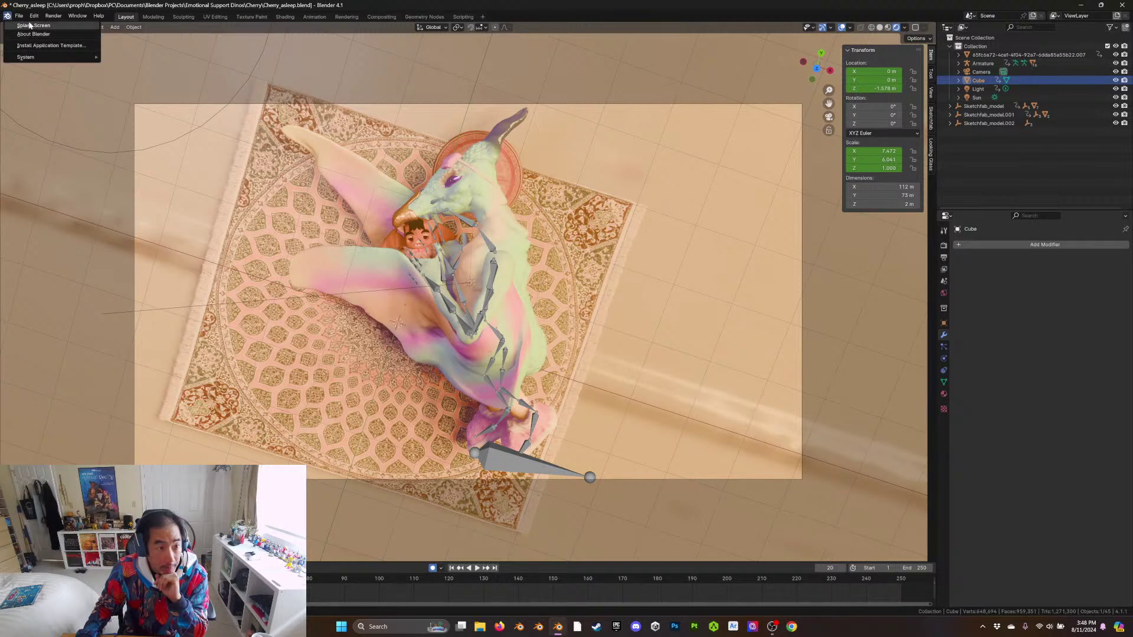
{"action": "left_click", "coordinate": [29, 26]}
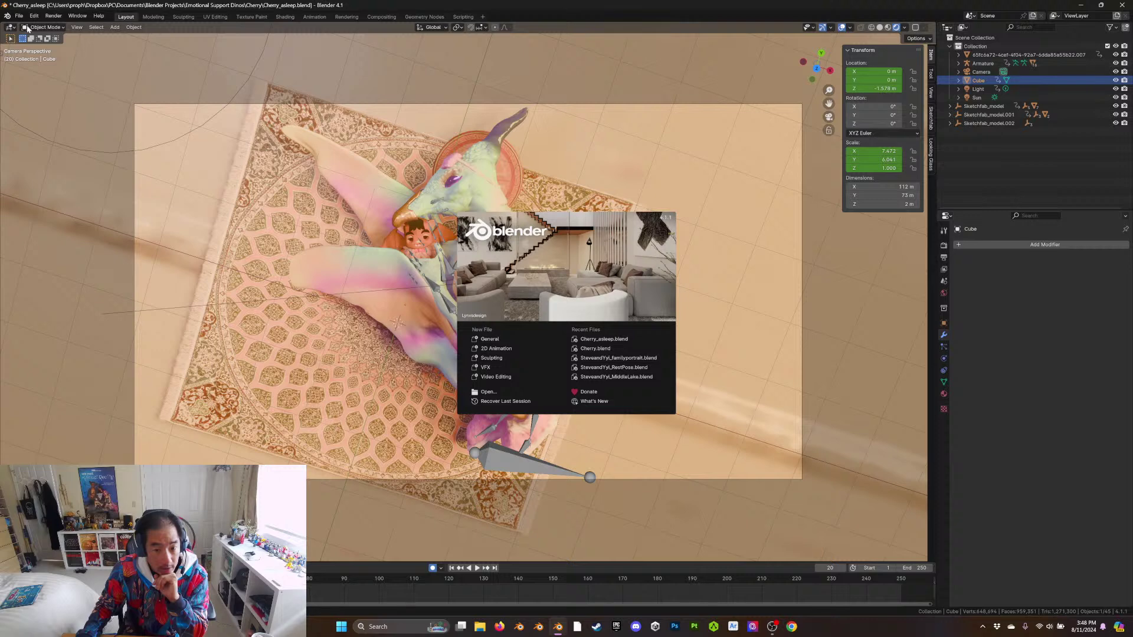
{"action": "left_click", "coordinate": [688, 248]}
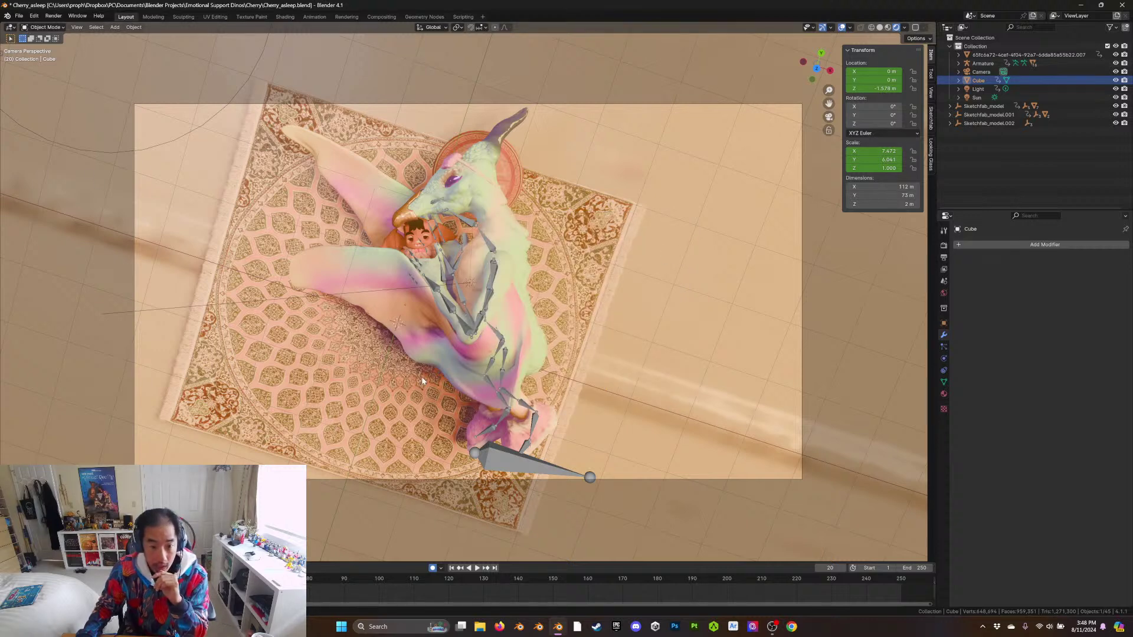
Switch the scene's render engine to Cycles to compare the rendered look, and set it back to EEVEE
{"action": "left_click", "coordinate": [944, 245]}
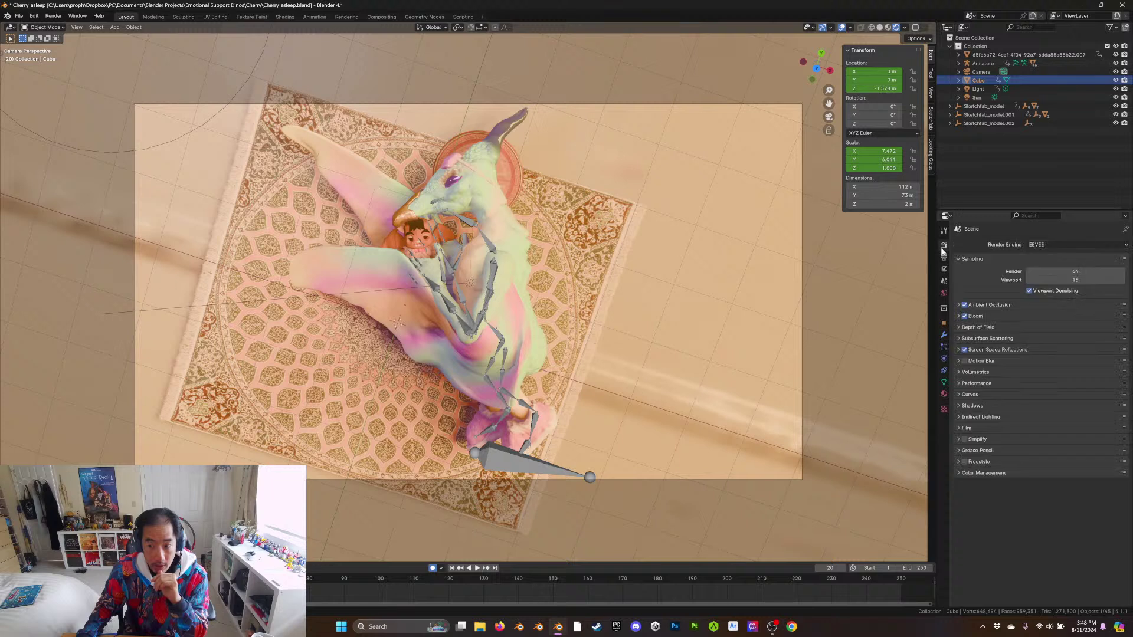
{"action": "left_click", "coordinate": [1054, 246]}
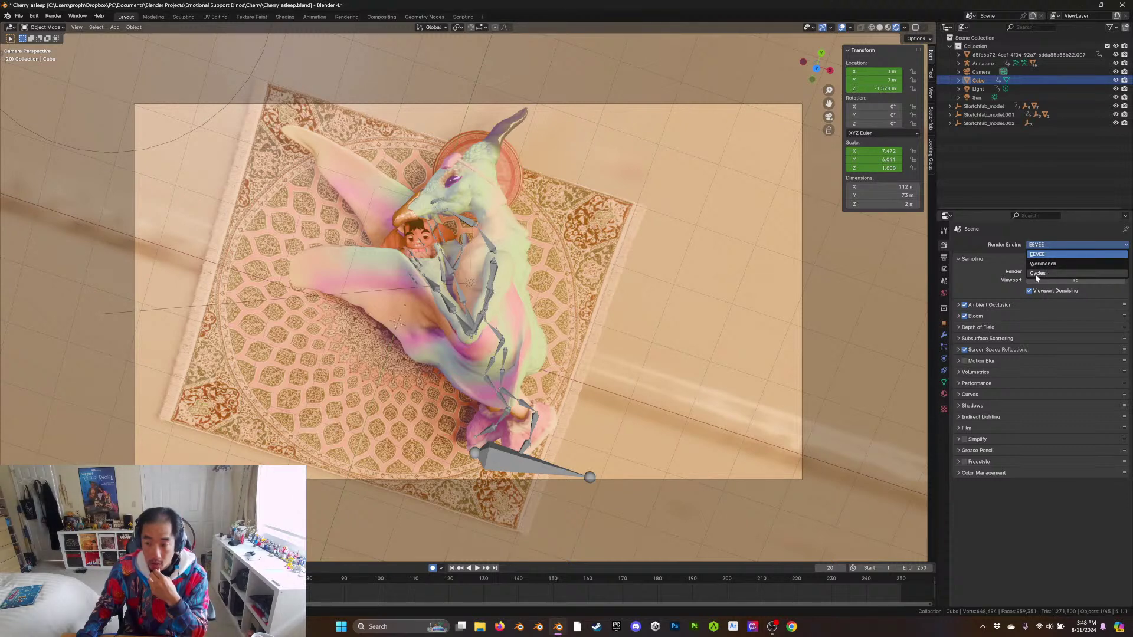
{"action": "left_click", "coordinate": [1046, 272]}
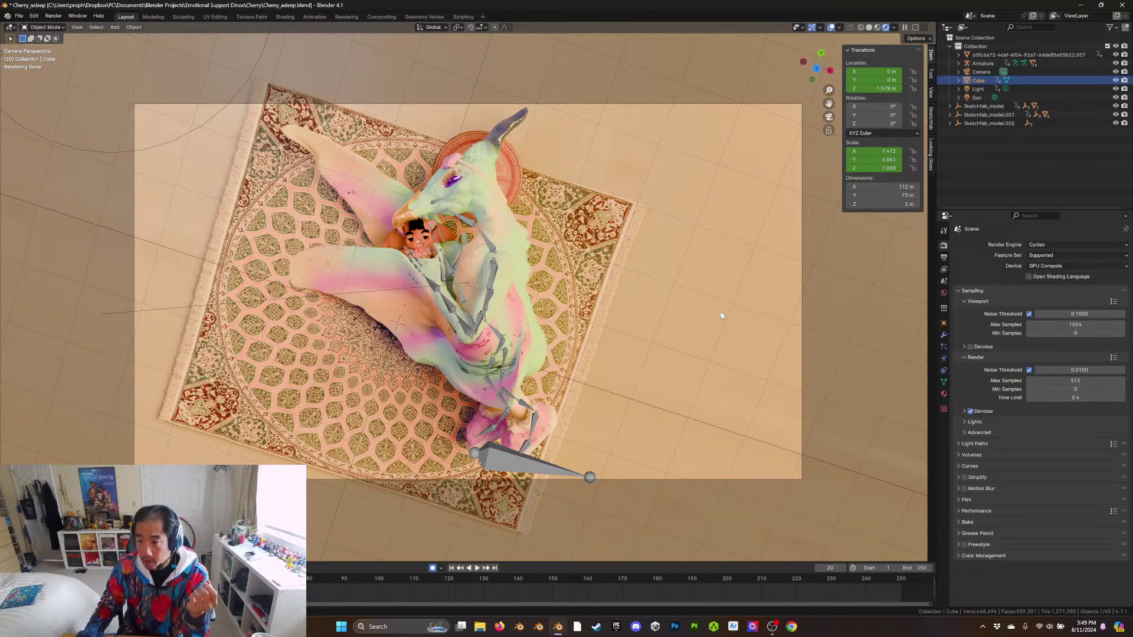
{"action": "left_click", "coordinate": [1056, 245]}
{"action": "left_click", "coordinate": [1058, 250]}
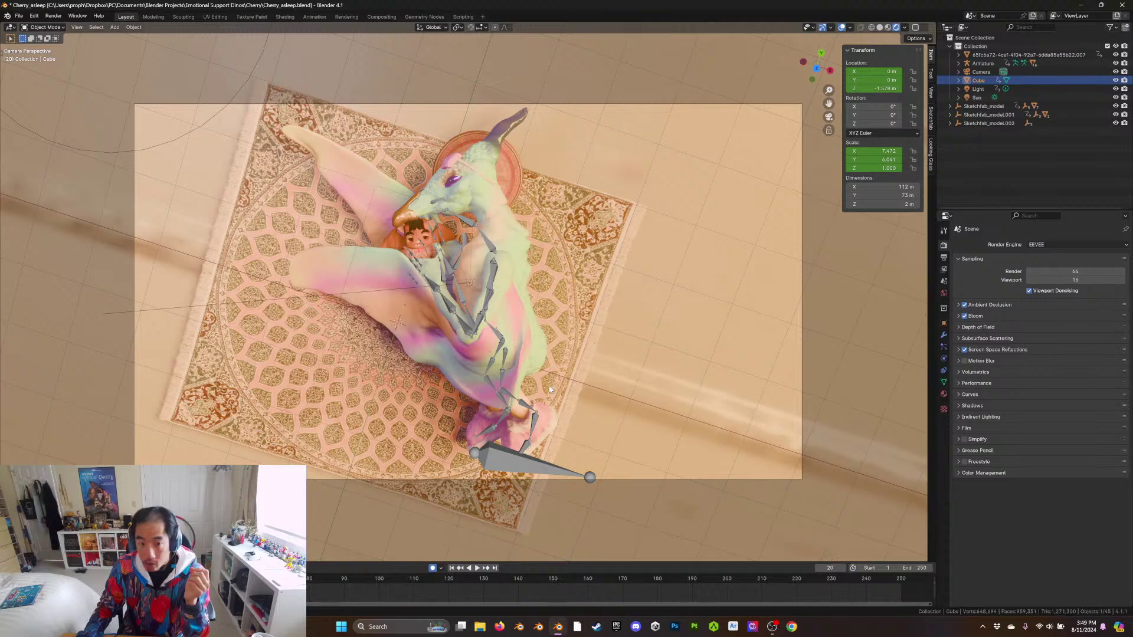
Examine the pterodactyl on the rug from low side angles and play back the existing animation
{"action": "middle_click_drag", "start_coordinate": [493, 402], "coordinate": [576, 298]}
{"action": "scroll", "coordinate": [472, 327], "scroll_direction": "down", "scroll_amount": 1}
{"action": "scroll", "coordinate": [451, 332], "scroll_direction": "up", "scroll_amount": 5}
{"action": "scroll", "coordinate": [451, 332], "scroll_direction": "down", "scroll_amount": 2}
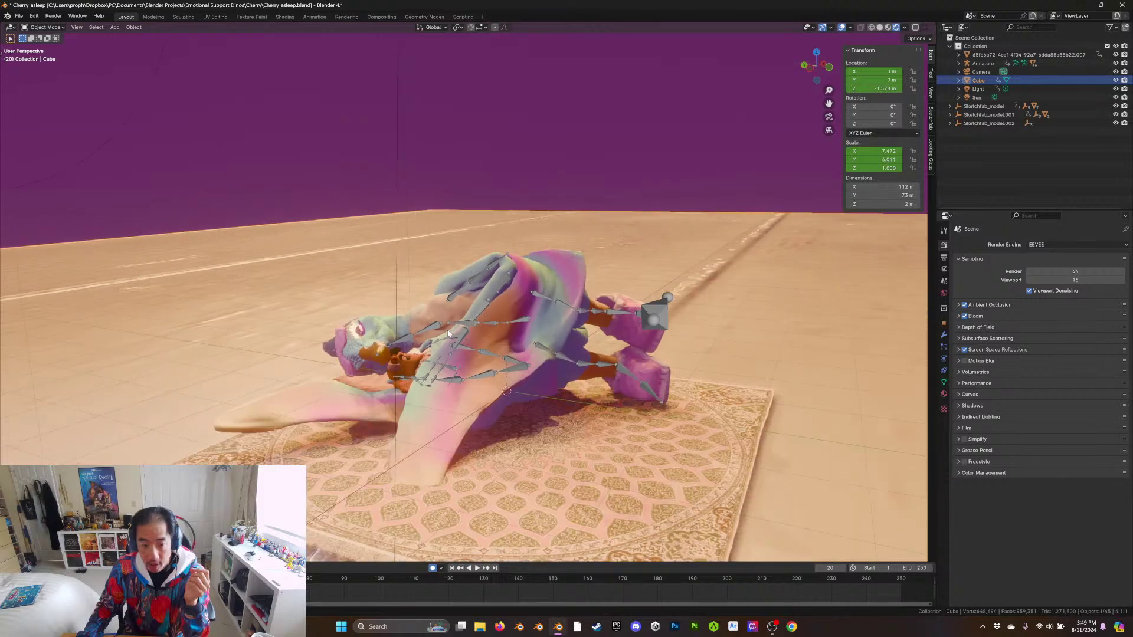
{"action": "middle_click_drag", "start_coordinate": [450, 332], "coordinate": [412, 343]}
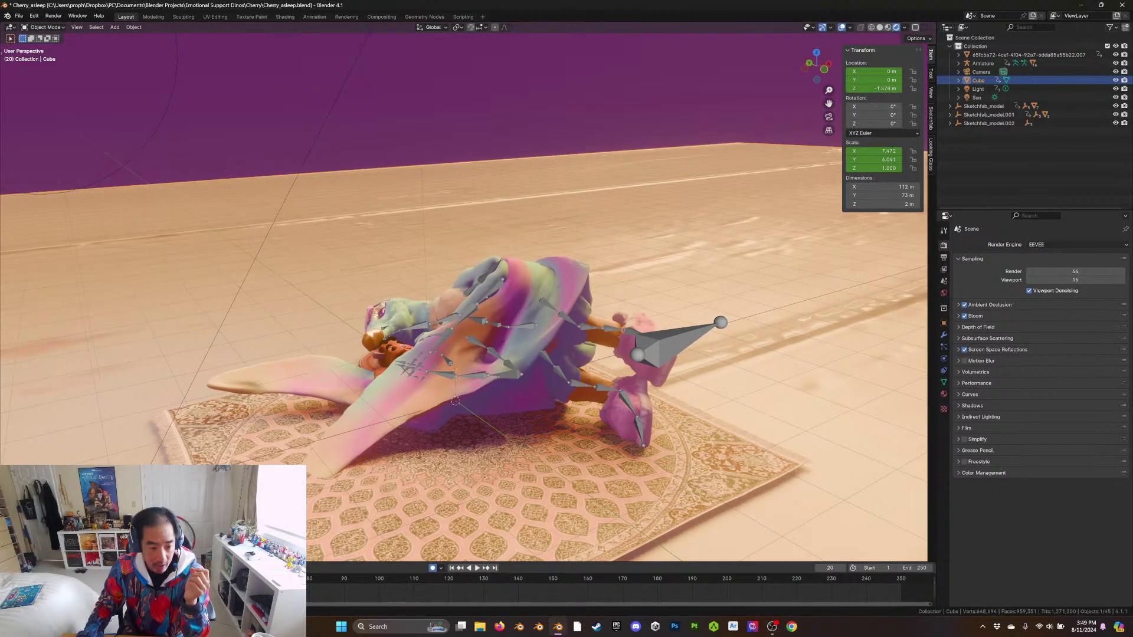
{"action": "key", "text": "shift+ctrl+space"}
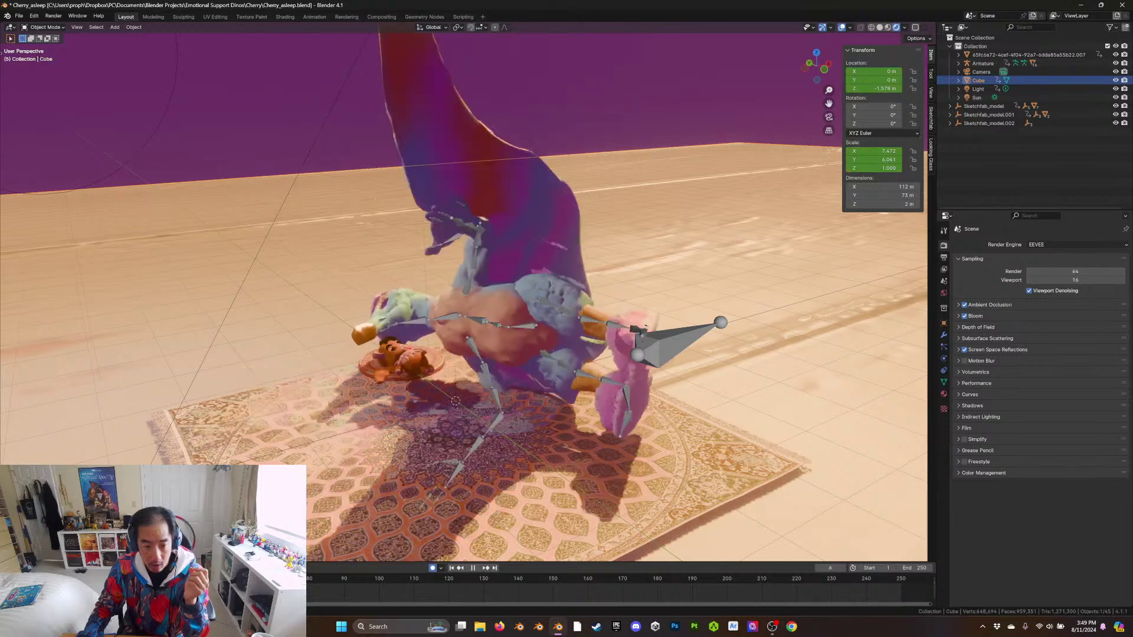
{"action": "key", "text": "Escape"}
{"action": "mouse_move", "coordinate": [243, 449]}
{"action": "middle_mouse_down"}
{"action": "mouse_move", "coordinate": [308, 419]}
{"action": "mouse_move", "coordinate": [259, 454]}
{"action": "middle_mouse_up"}
{"action": "key", "text": "space"}
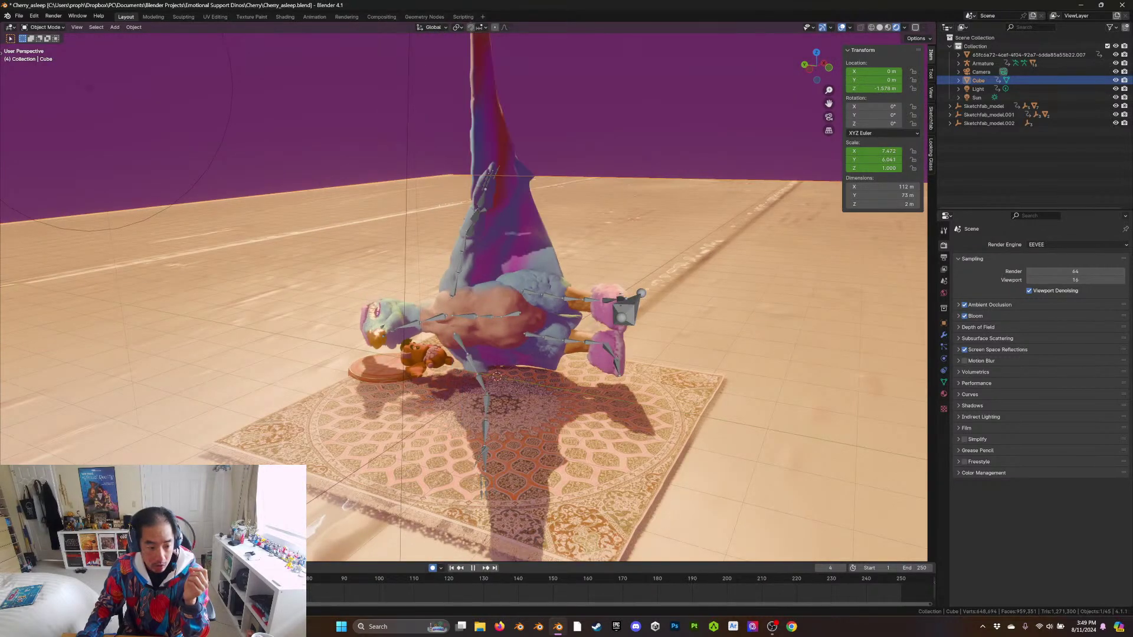
Stop the playback and set the scene's start frame to 10
{"action": "key", "text": "space"}
{"action": "scroll", "coordinate": [472, 330], "scroll_direction": "down", "scroll_amount": 3}
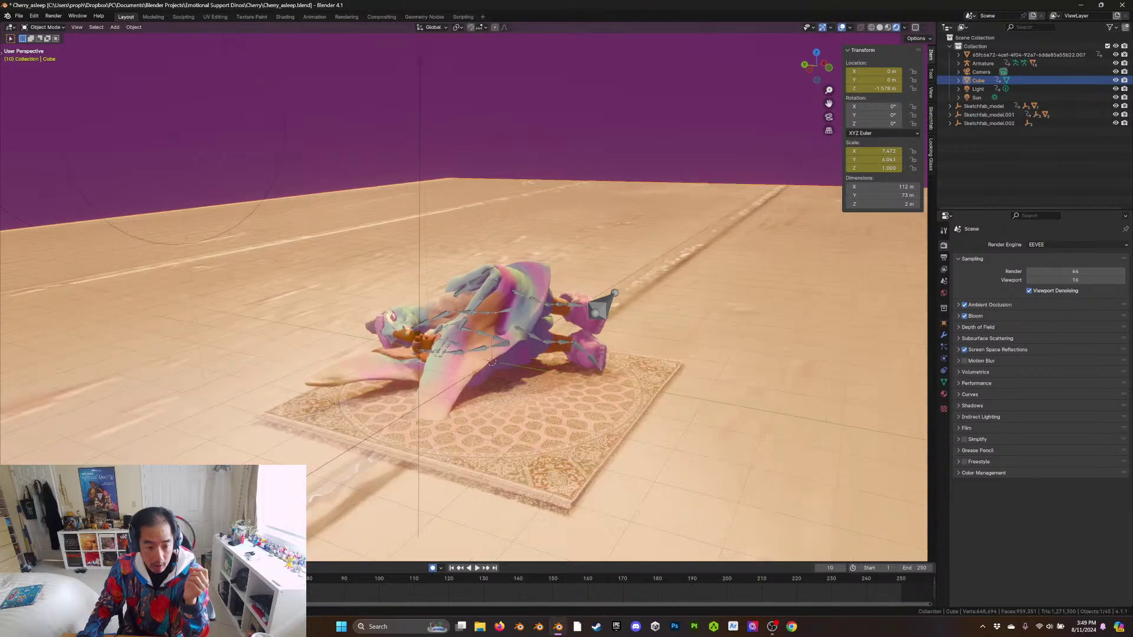
{"action": "left_click", "coordinate": [884, 567]}
{"action": "type", "text": "10"}
{"action": "key", "text": "Return"}
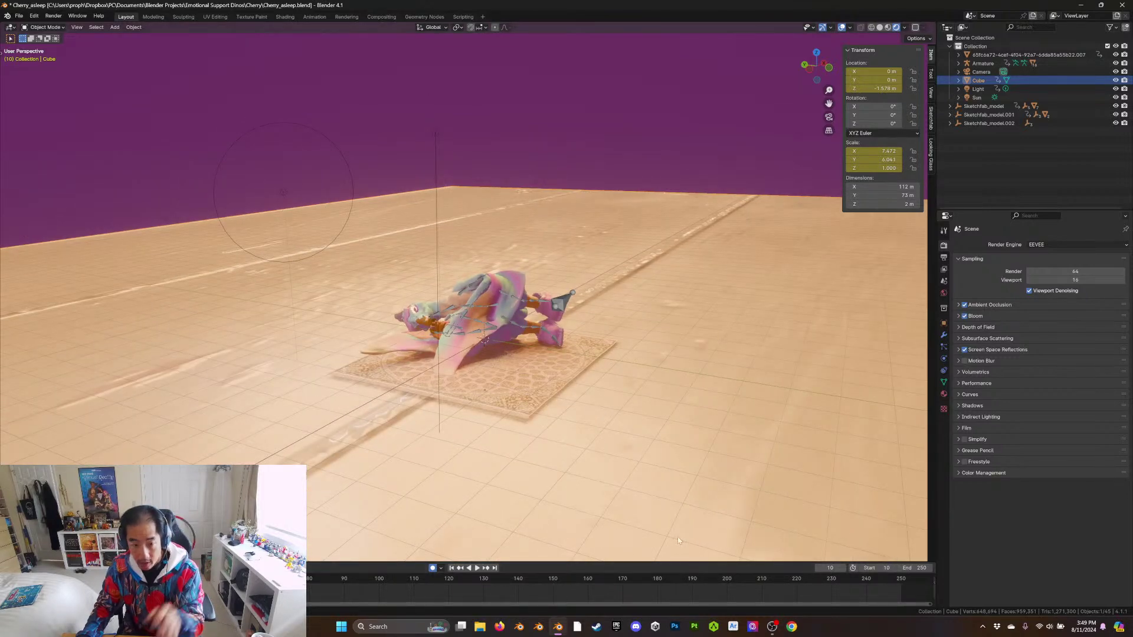
View the pterodactyl from above, check the streaming status in OBS, and return to Blender
{"action": "middle_click_drag", "start_coordinate": [307, 439], "coordinate": [335, 505]}
{"action": "scroll", "coordinate": [305, 421], "scroll_direction": "up", "scroll_amount": 5}
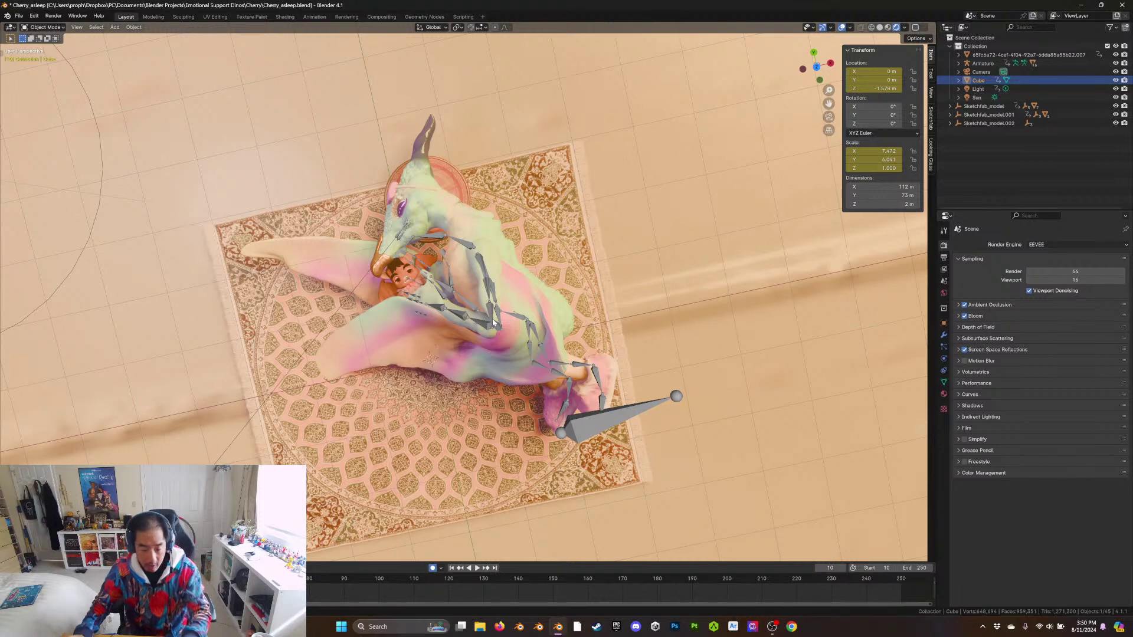
{"action": "key", "text": "alt+Tab"}
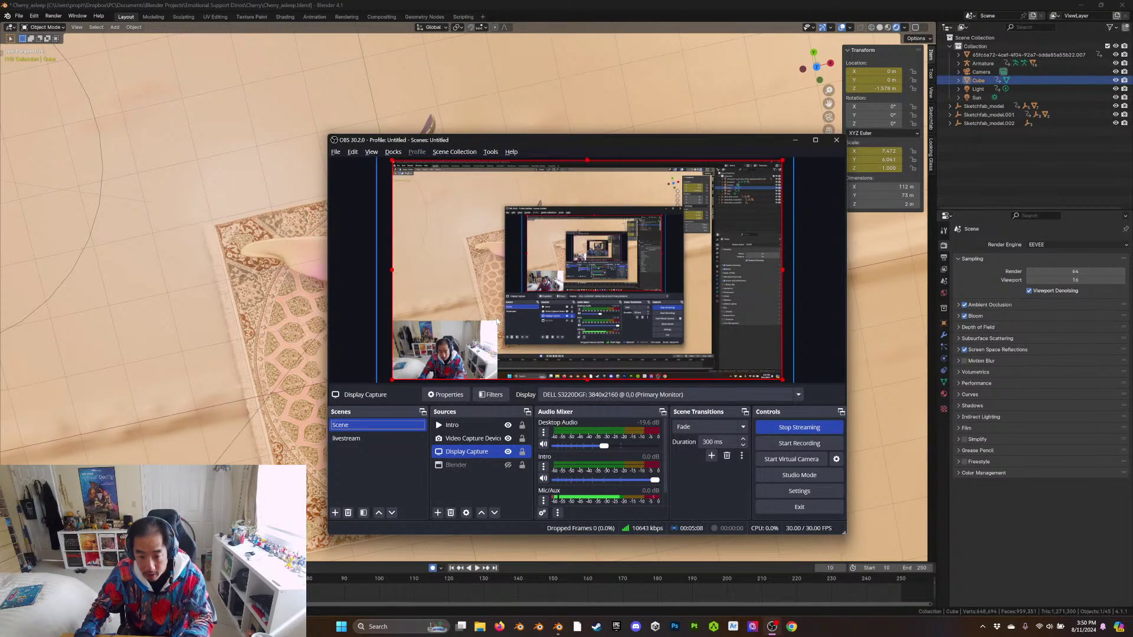
{"action": "key", "text": "alt+Tab"}
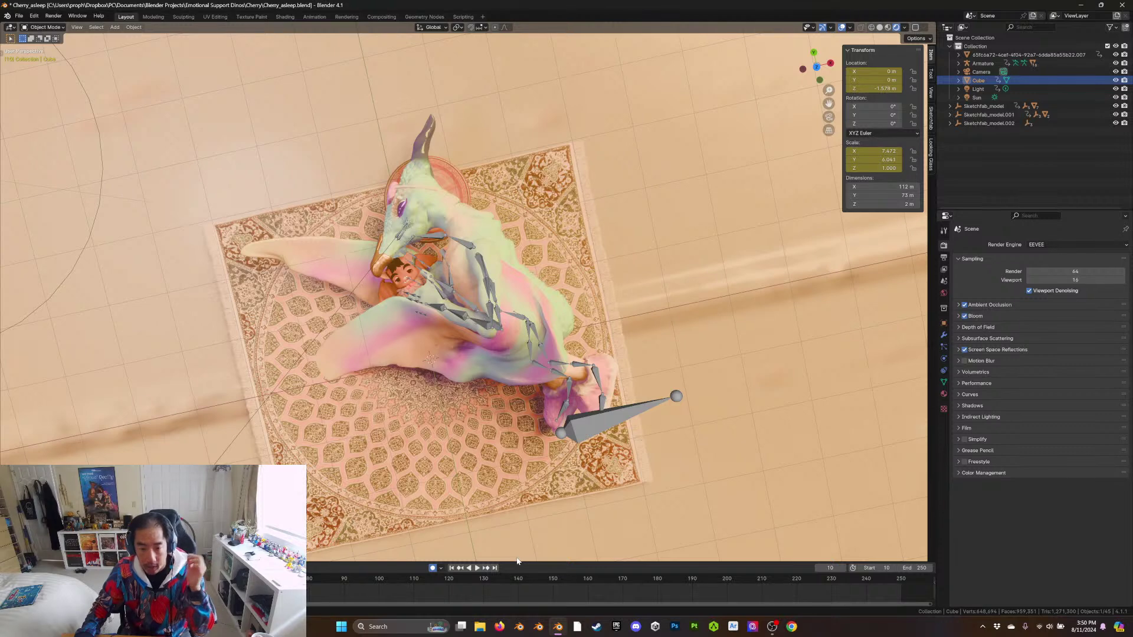
Switch to Firefox and open the Facebook profile page where the stream is published
{"action": "left_click", "coordinate": [500, 627]}
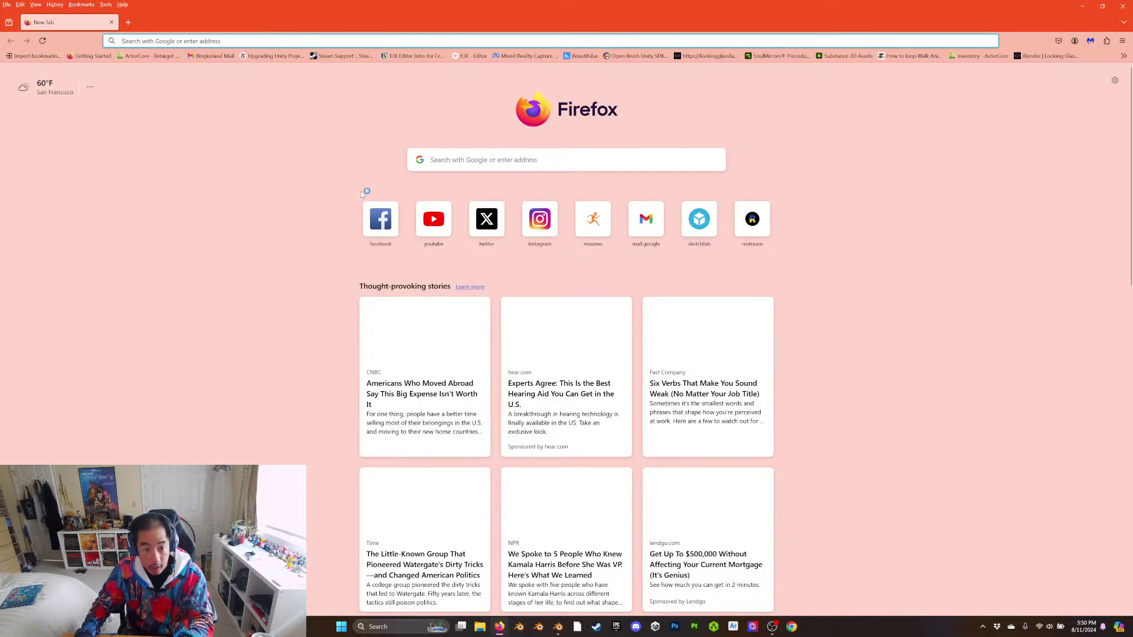
{"action": "left_click", "coordinate": [206, 40]}
{"action": "type", "text": "fa"}
{"action": "key", "text": "Return"}
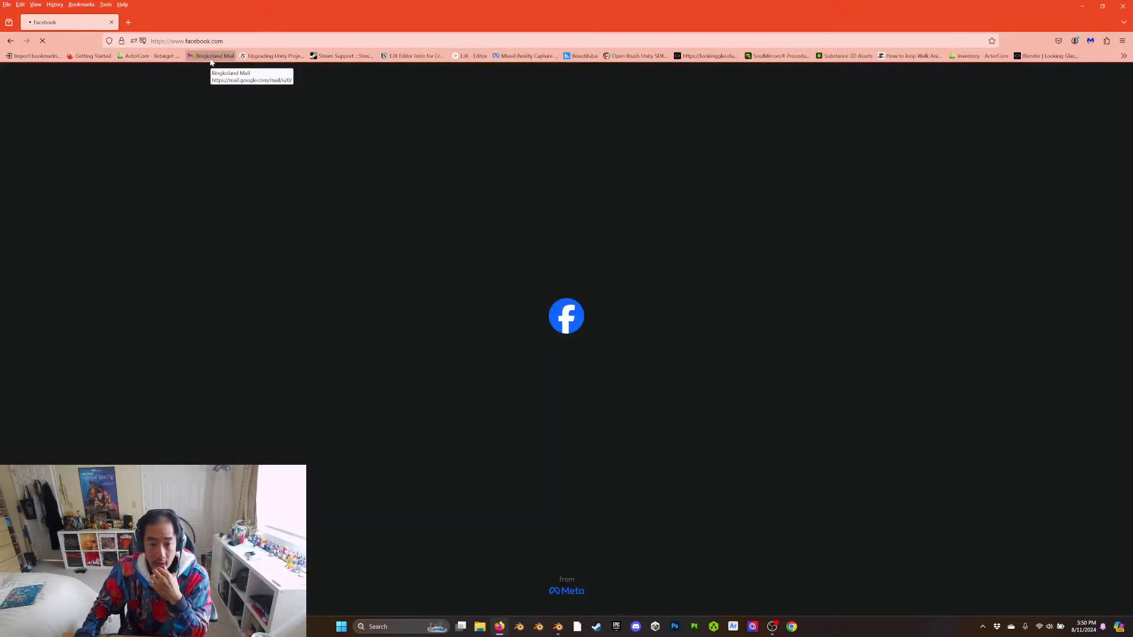
{"action": "left_click", "coordinate": [278, 106]}
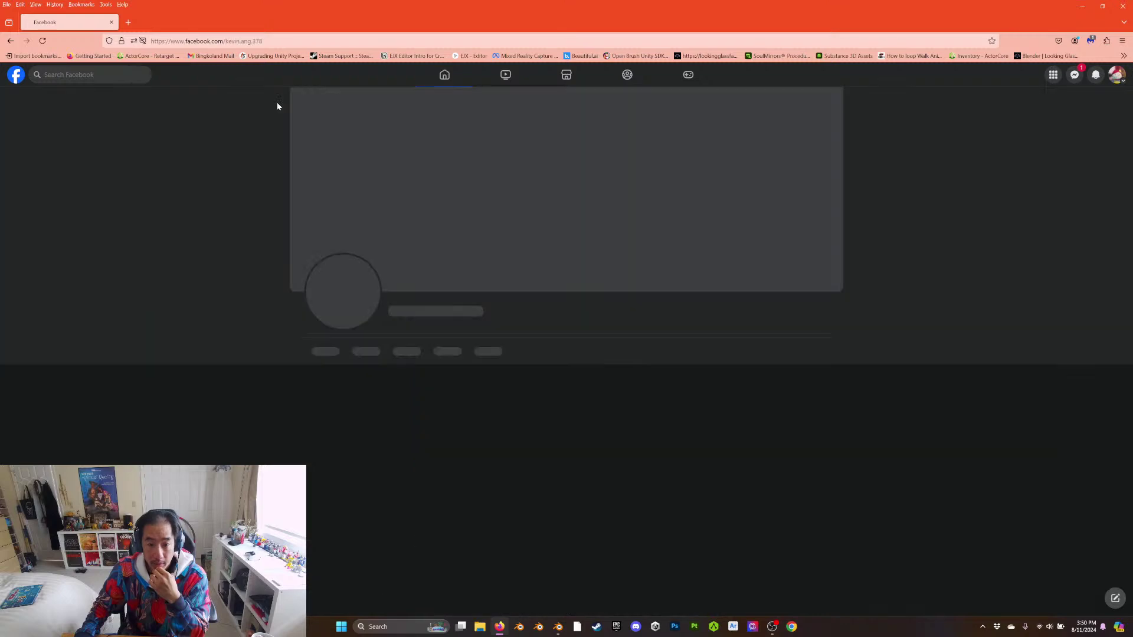
Unmute the "Let's Animate Cherry the Pterodactyl" live video post, expand it to check the broadcast, and return to Blender
{"action": "scroll", "coordinate": [641, 438], "scroll_direction": "down", "scroll_amount": 5}
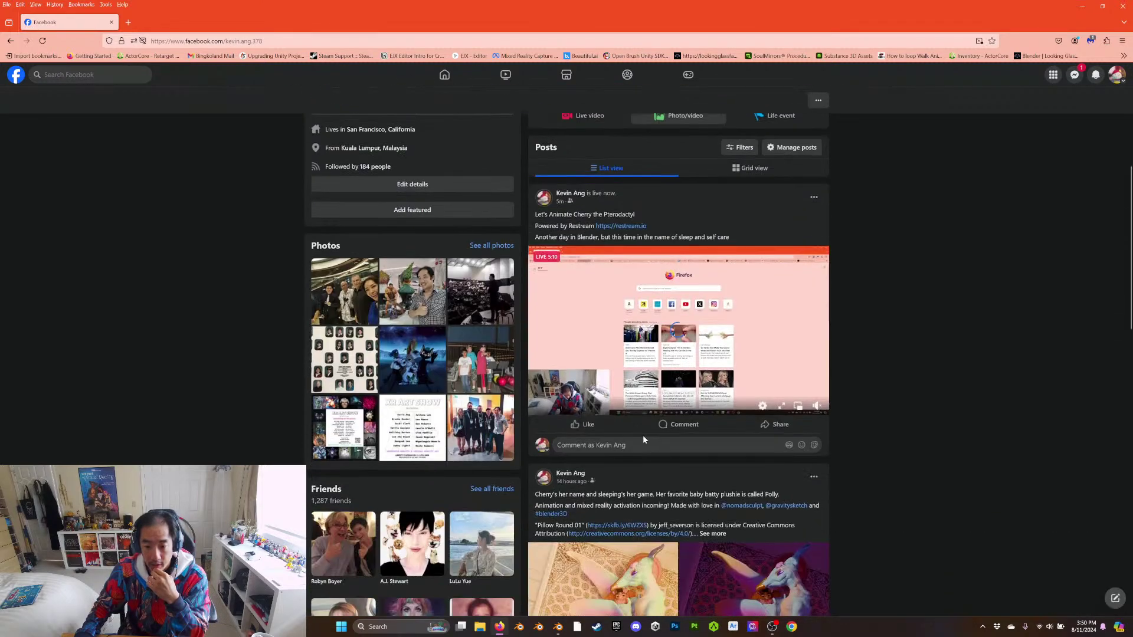
{"action": "left_click", "coordinate": [818, 407]}
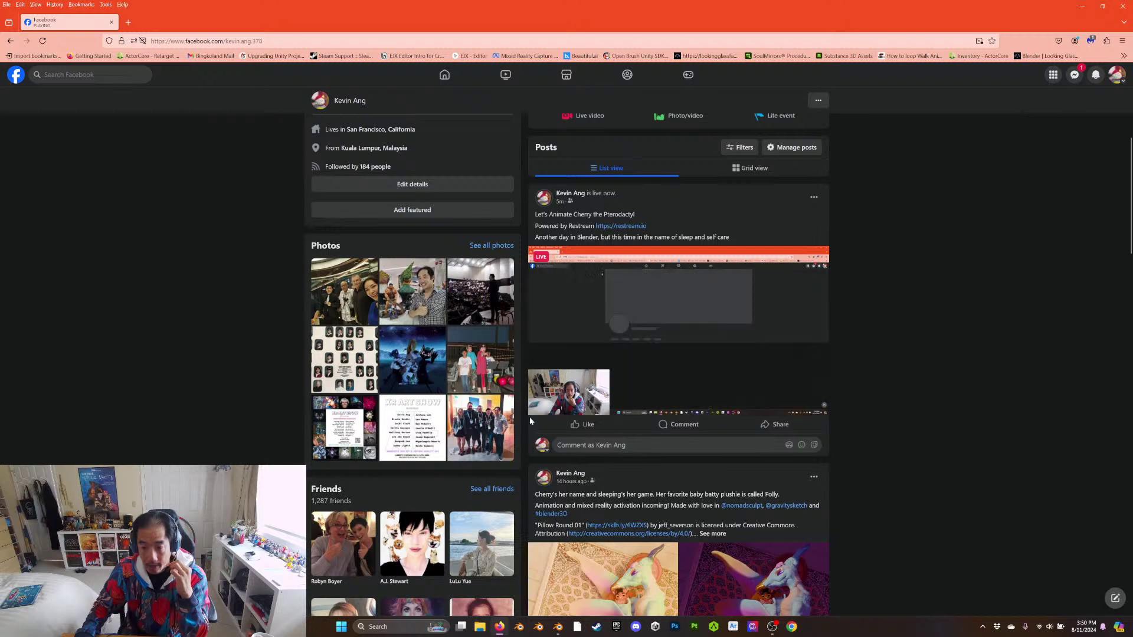
{"action": "left_click", "coordinate": [568, 392]}
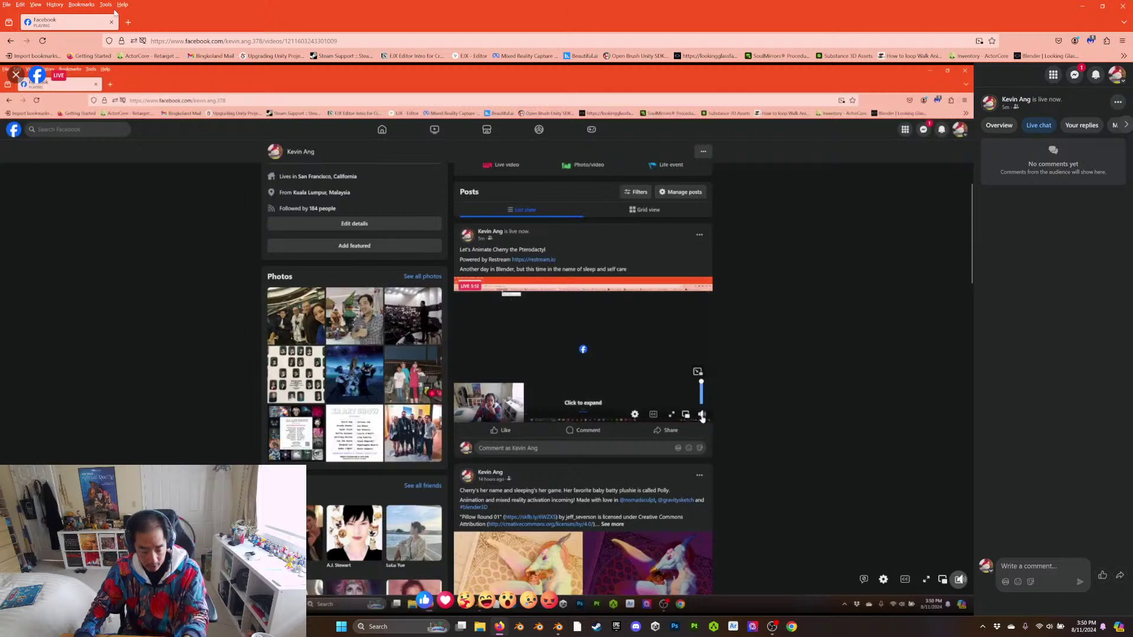
{"action": "key", "text": "alt+Tab"}
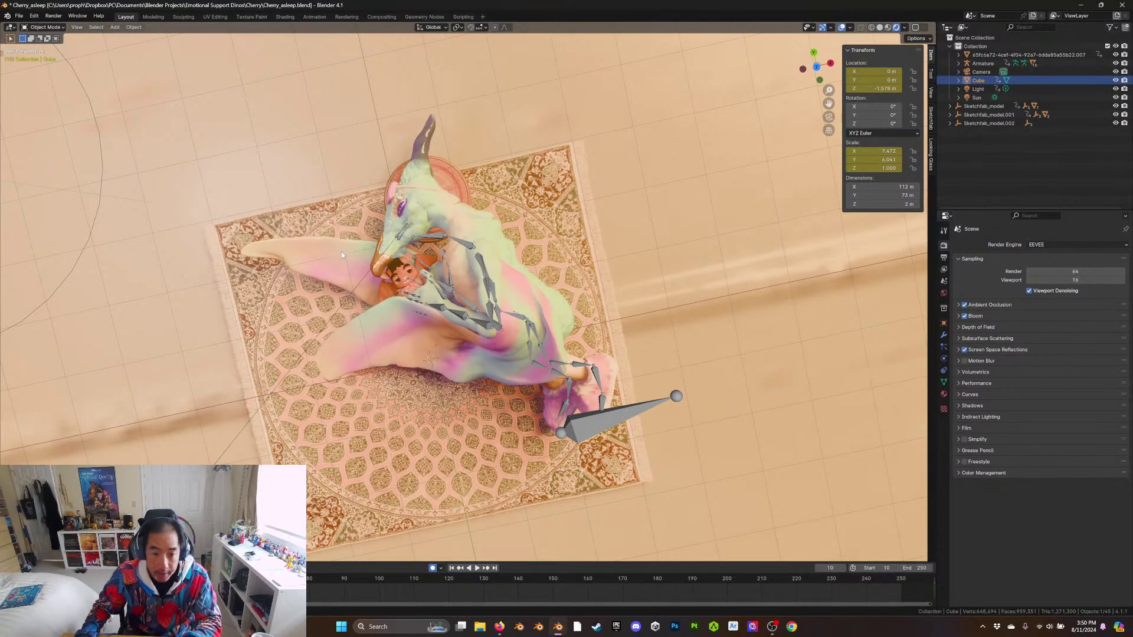
Play back the animation in a close view from above, and return to the start frame
{"action": "scroll", "coordinate": [344, 258], "scroll_direction": "down", "scroll_amount": 1}
{"action": "scroll", "coordinate": [345, 258], "scroll_direction": "up", "scroll_amount": 3}
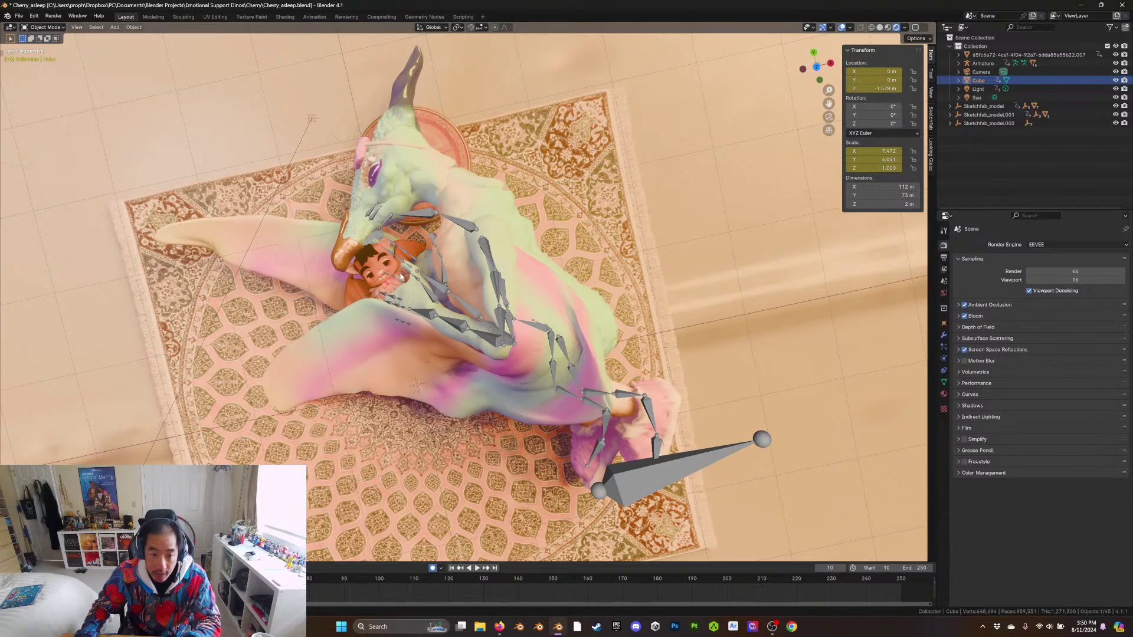
{"action": "scroll", "coordinate": [376, 295], "scroll_direction": "up", "scroll_amount": 2}
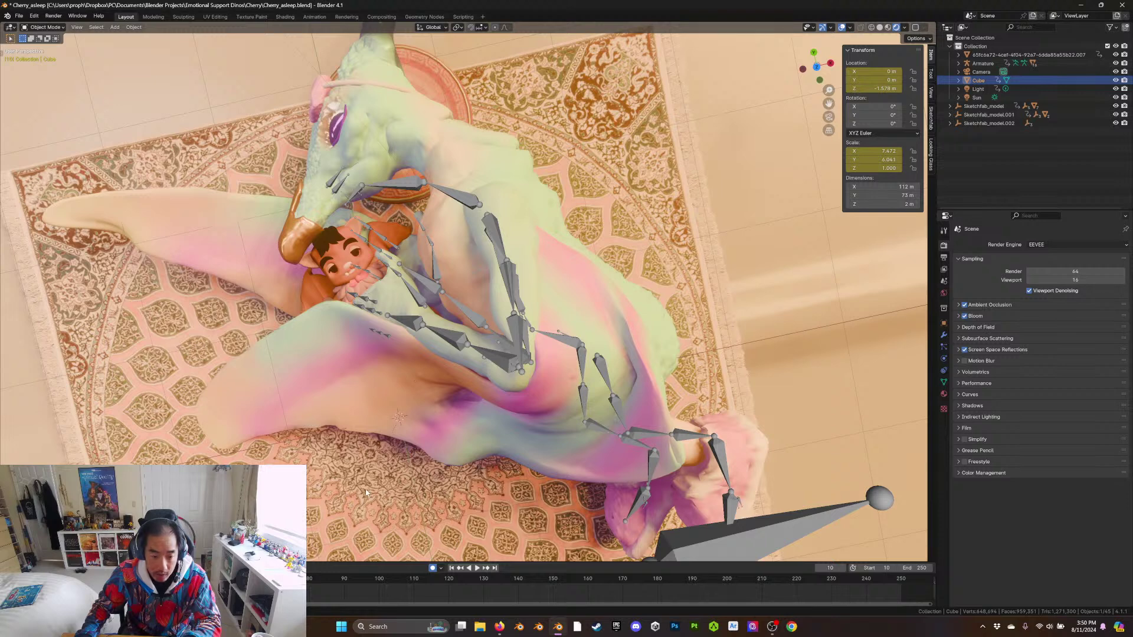
{"action": "key", "text": "space"}
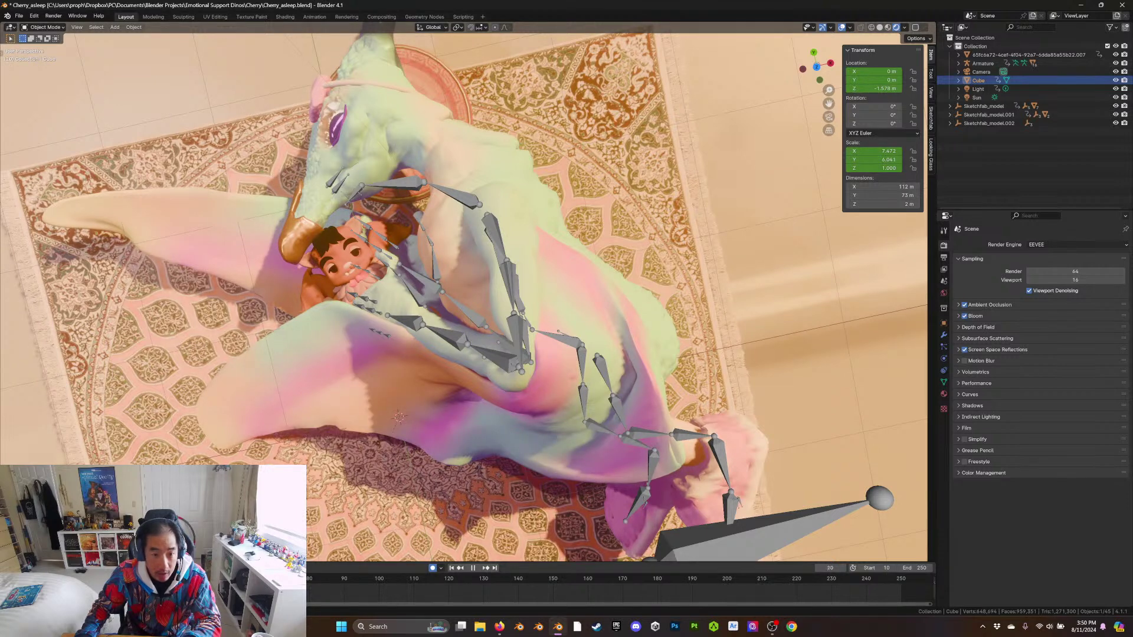
{"action": "key", "text": "shift+Left"}
{"action": "scroll", "coordinate": [307, 412], "scroll_direction": "down", "scroll_amount": 3}
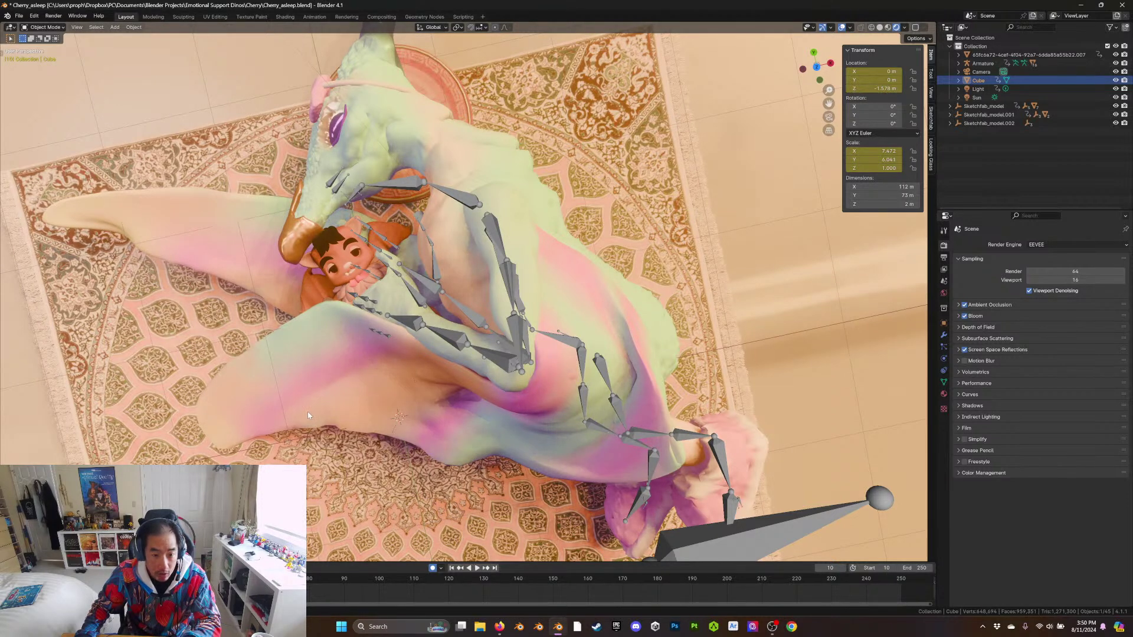
{"action": "key", "text": "Escape"}
{"action": "scroll", "coordinate": [307, 416], "scroll_direction": "down", "scroll_amount": 2}
{"action": "scroll", "coordinate": [308, 415], "scroll_direction": "down", "scroll_amount": 2}
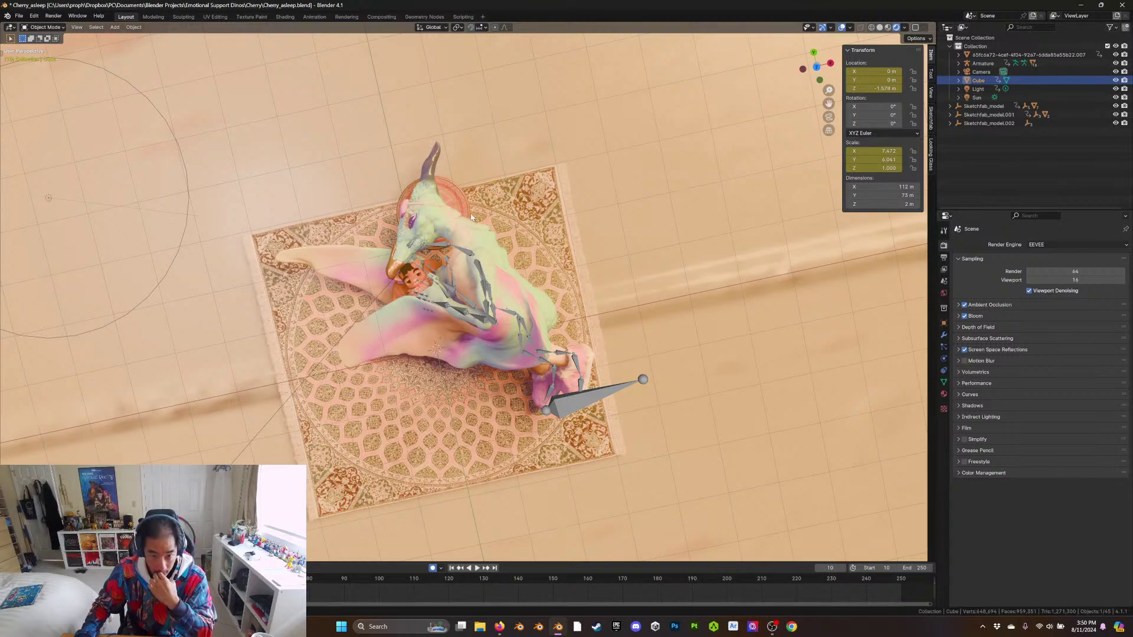
Raise the round pillow about 0.25 m along Z to meet the pterodactyl's head, and check it through the camera
{"action": "middle_click_drag", "start_coordinate": [472, 219], "coordinate": [353, 282]}
{"action": "scroll", "coordinate": [336, 349], "scroll_direction": "up", "scroll_amount": 3}
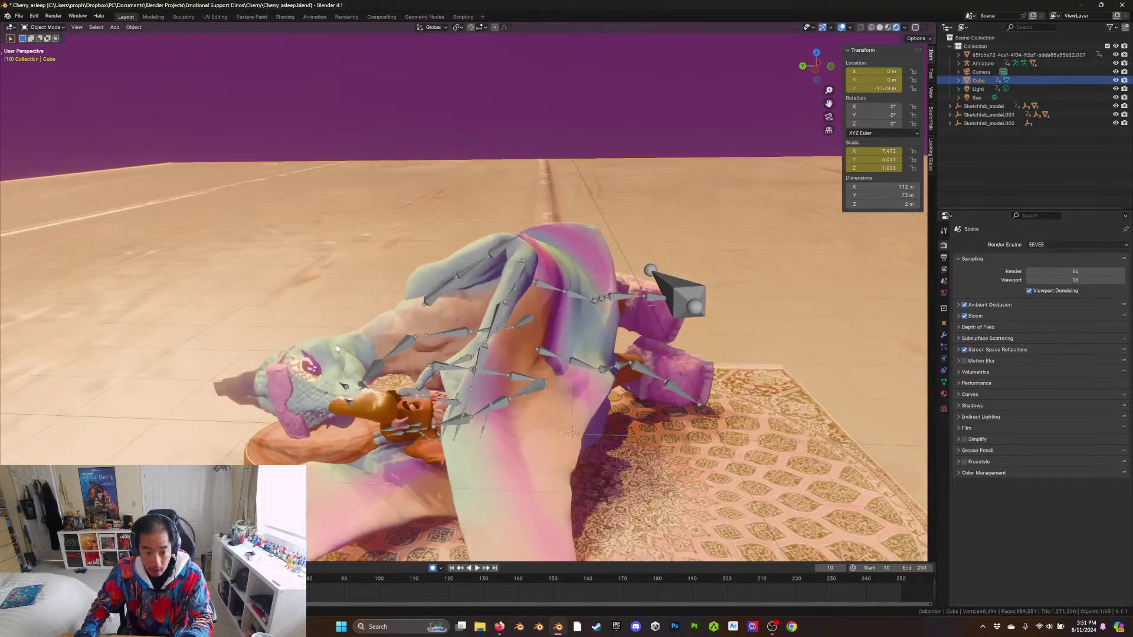
{"action": "scroll", "coordinate": [337, 349], "scroll_direction": "up", "scroll_amount": 2}
{"action": "middle_click_drag", "start_coordinate": [336, 349], "coordinate": [620, 141], "text": "shift"}
{"action": "left_click", "coordinate": [468, 325]}
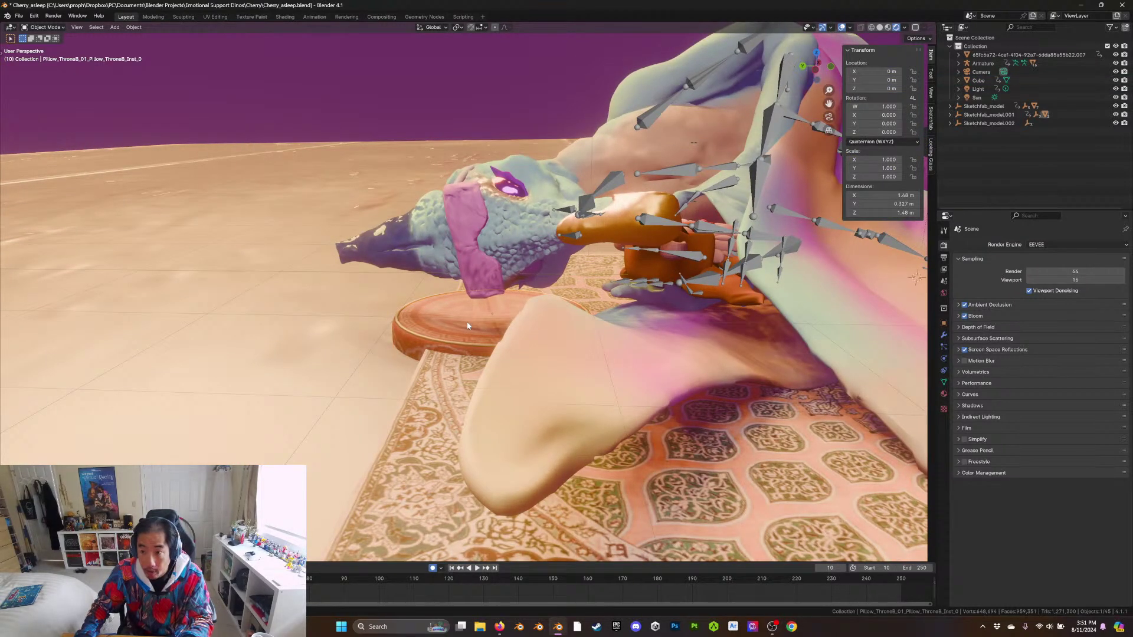
{"action": "key", "text": "g"}
{"action": "key", "text": "z"}
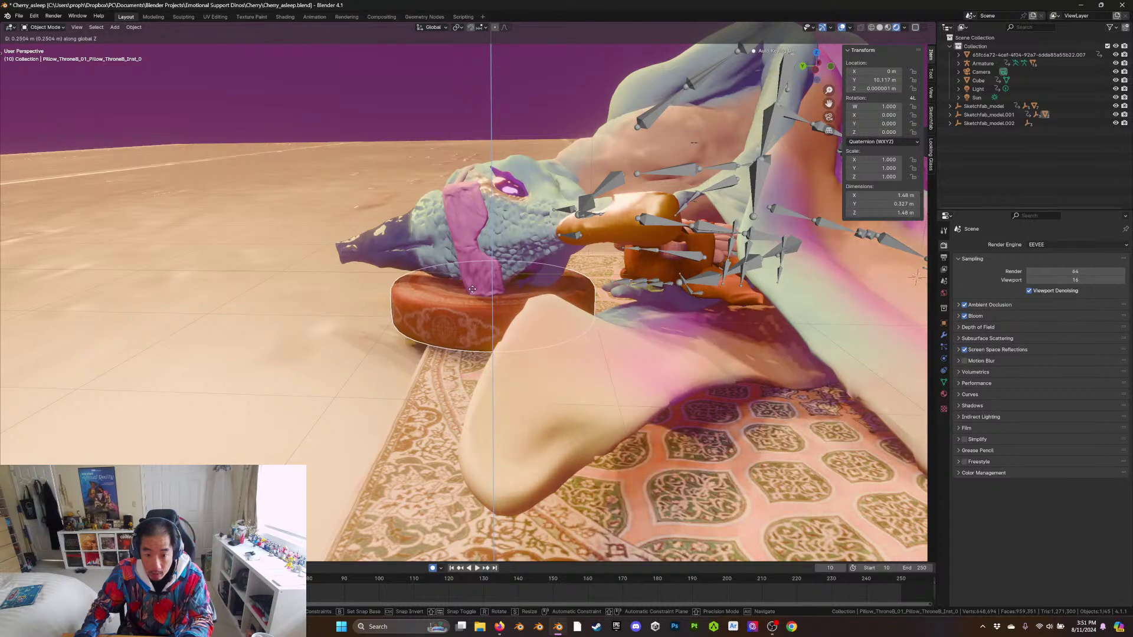
{"action": "left_click", "coordinate": [477, 292]}
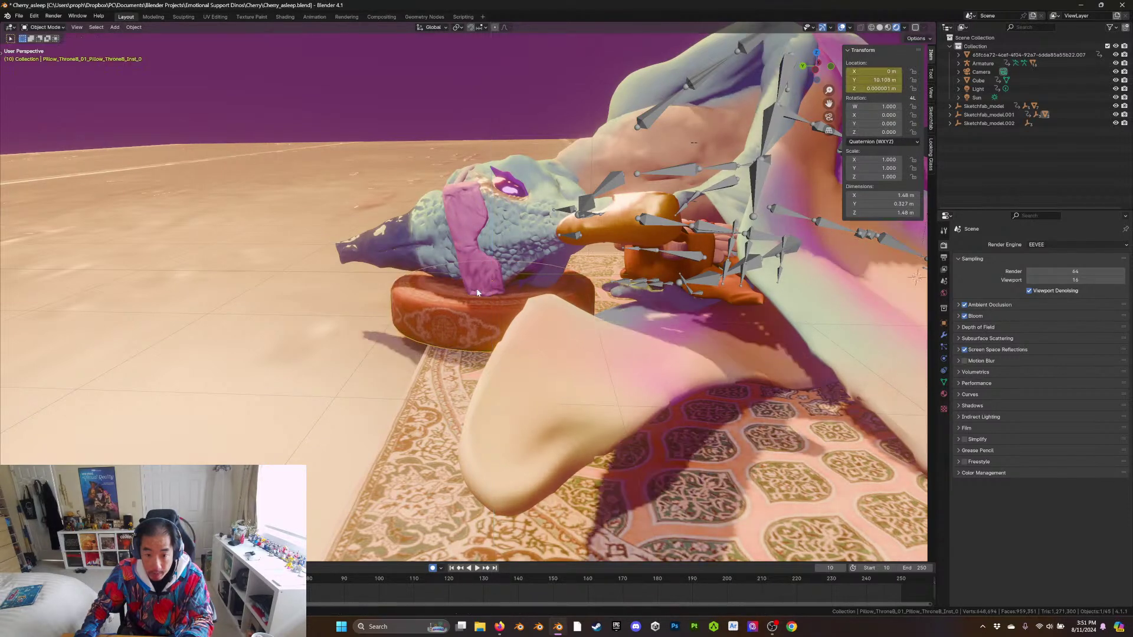
{"action": "key", "text": "KP_0"}
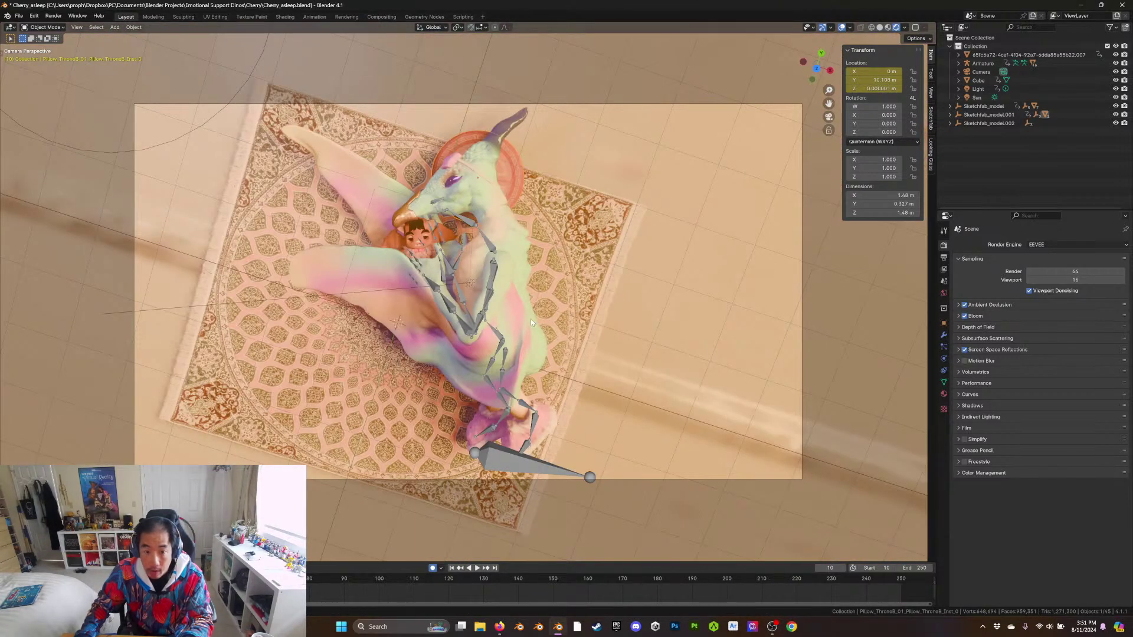
{"action": "left_click", "coordinate": [593, 176]}
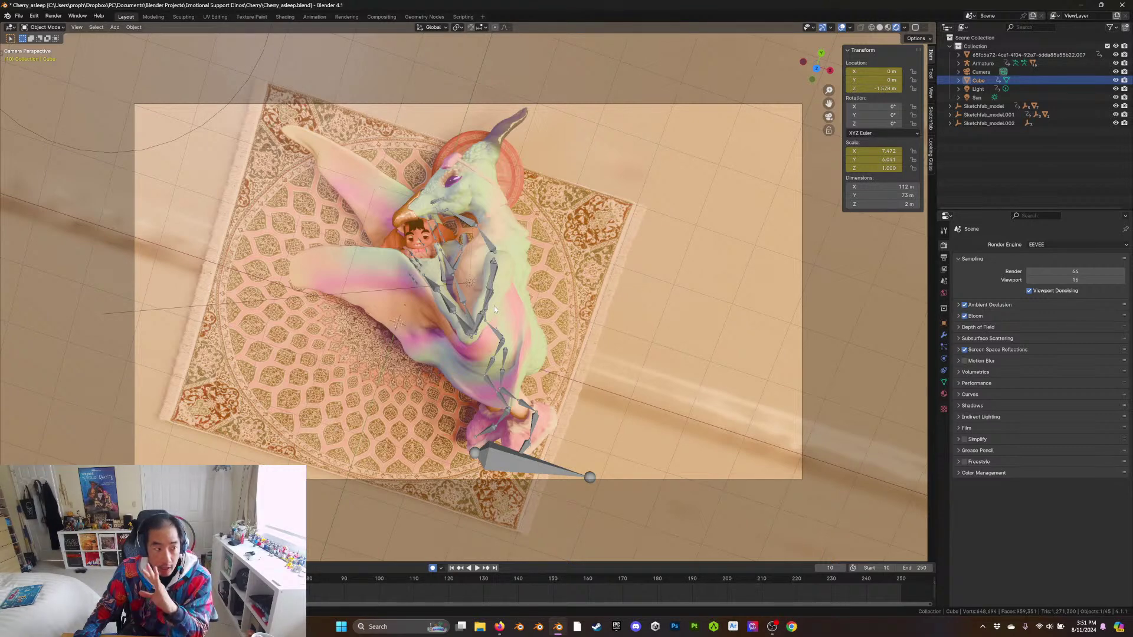
Select the pterodactyl's armature and set the viewport shading to Solid
{"action": "left_click", "coordinate": [434, 287]}
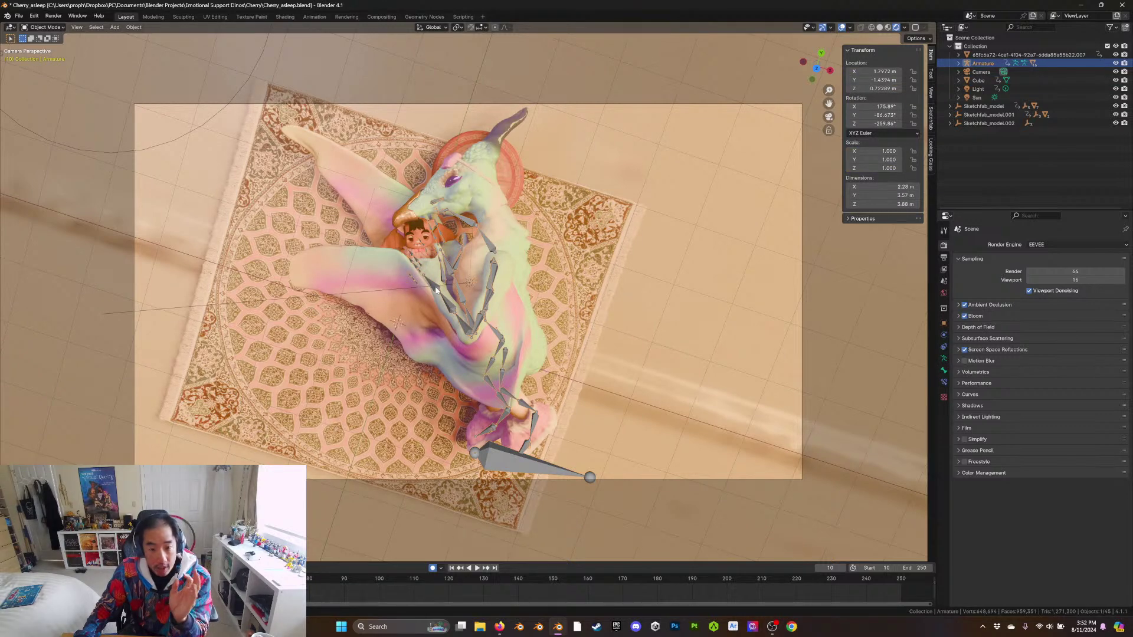
{"action": "middle_click_drag", "start_coordinate": [434, 288], "coordinate": [350, 269]}
{"action": "left_click", "coordinate": [880, 27]}
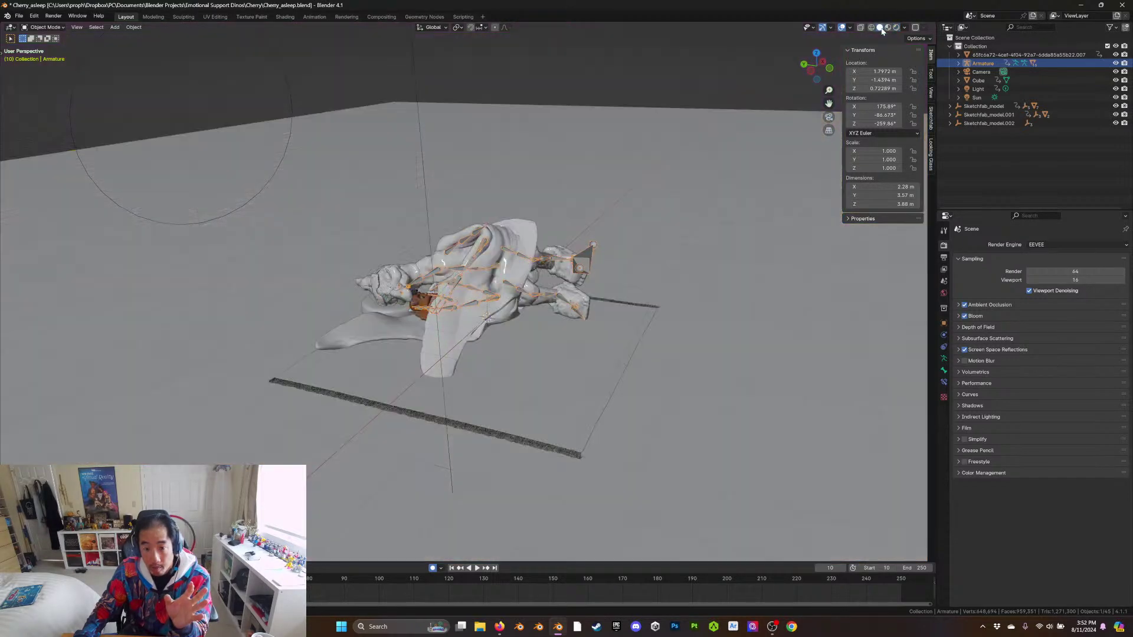
Examine the armature's bones along the body, wings and legs from low, side and overhead angles
{"action": "scroll", "coordinate": [566, 300], "scroll_direction": "up", "scroll_amount": 4}
{"action": "mouse_move", "coordinate": [565, 300]}
{"action": "middle_mouse_down"}
{"action": "mouse_move", "coordinate": [624, 294]}
{"action": "mouse_move", "coordinate": [578, 301]}
{"action": "middle_mouse_up"}
{"action": "scroll", "coordinate": [579, 300], "scroll_direction": "up", "scroll_amount": 5}
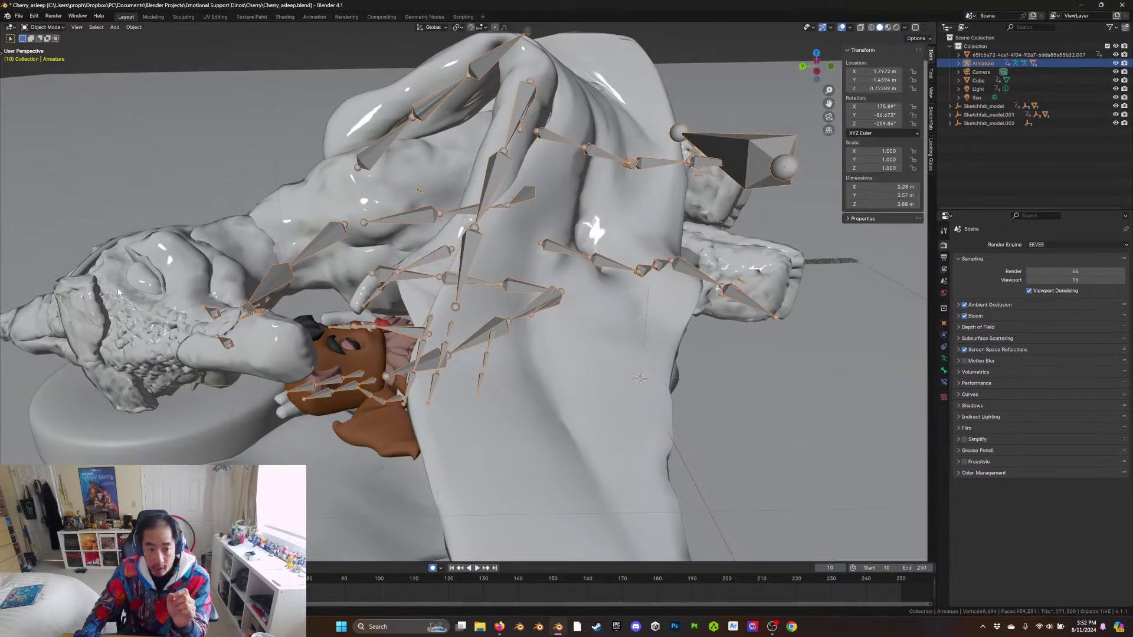
{"action": "scroll", "coordinate": [343, 381], "scroll_direction": "down", "scroll_amount": 5}
{"action": "middle_click_drag", "start_coordinate": [344, 381], "coordinate": [389, 384]}
{"action": "scroll", "coordinate": [336, 364], "scroll_direction": "down", "scroll_amount": 2}
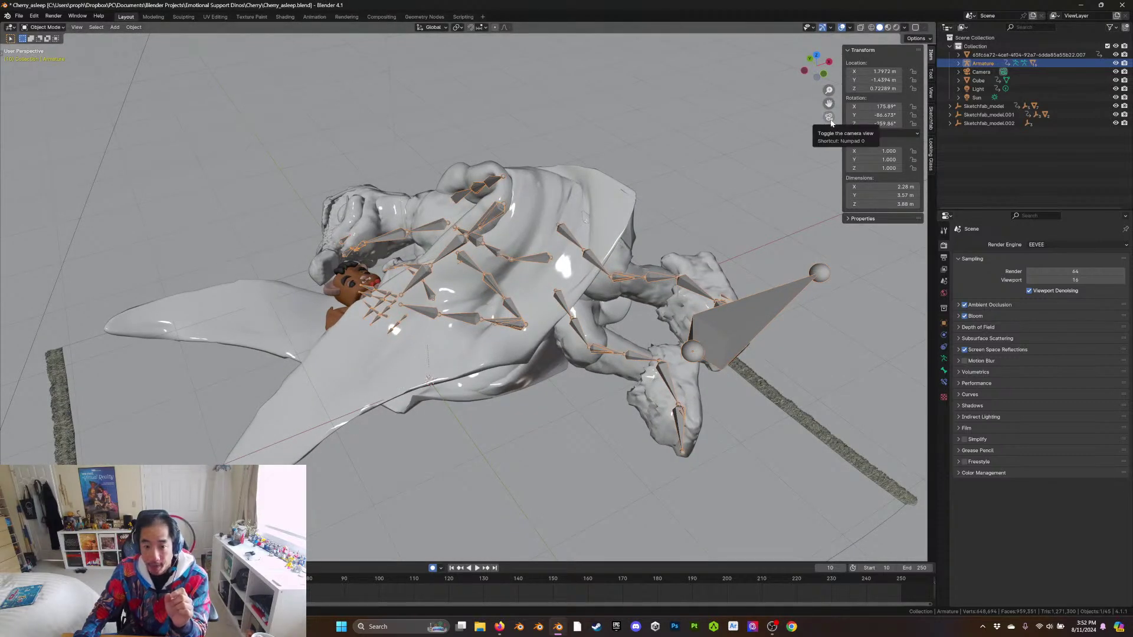
{"action": "middle_click_drag", "start_coordinate": [830, 122], "coordinate": [437, 169]}
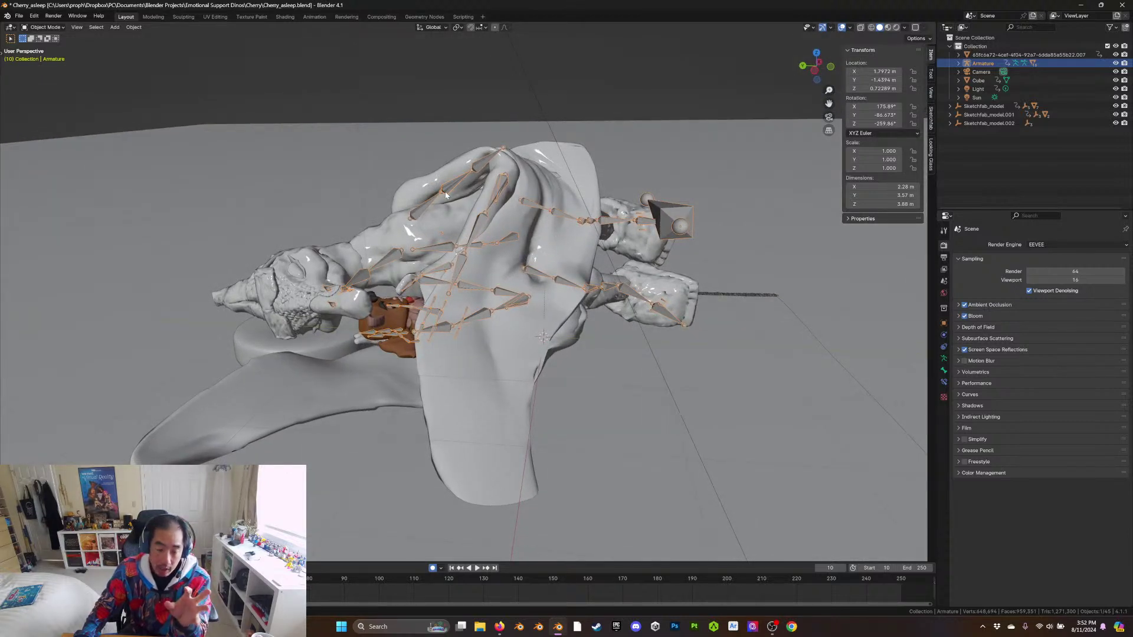
{"action": "middle_click_drag", "start_coordinate": [631, 270], "coordinate": [554, 308]}
{"action": "scroll", "coordinate": [580, 341], "scroll_direction": "down", "scroll_amount": 3}
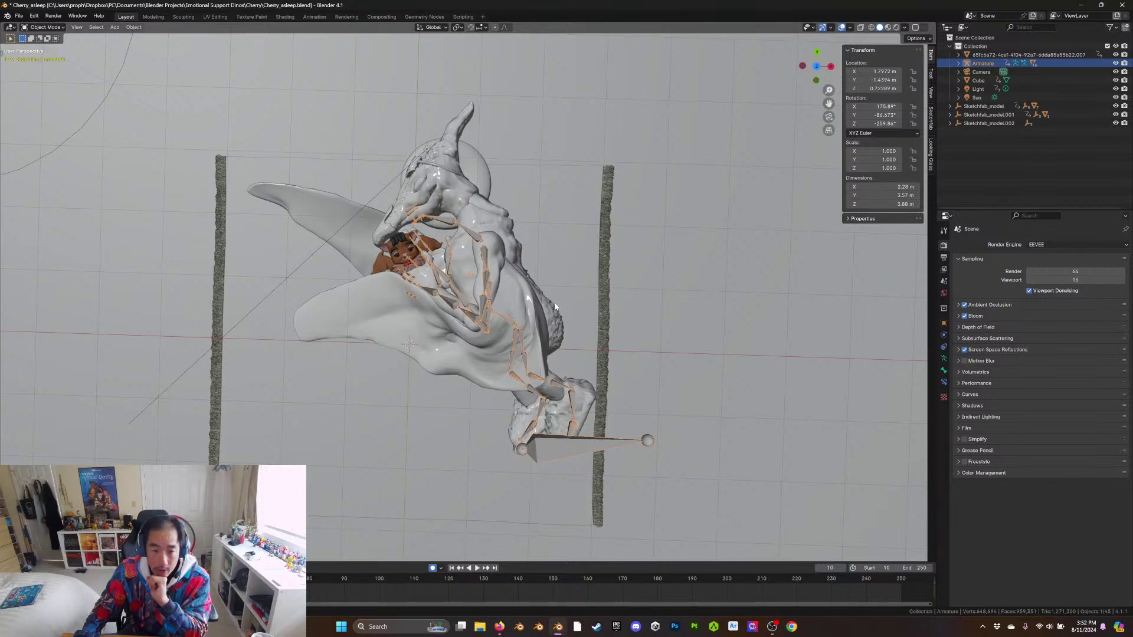
Put the pterodactyl's armature into Pose Mode
{"action": "left_click", "coordinate": [444, 219]}
{"action": "left_click", "coordinate": [445, 222]}
{"action": "left_click", "coordinate": [53, 27]}
{"action": "left_click", "coordinate": [44, 57]}
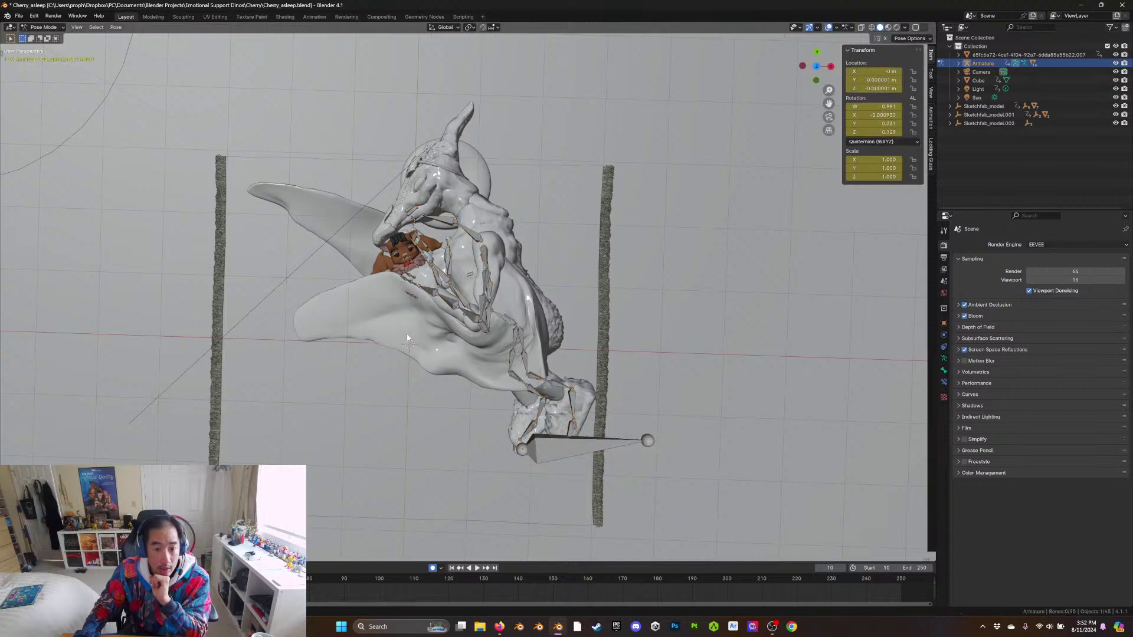
Rotate the pterodactyl's neck bone slightly about the global X axis at frame 10
{"action": "left_click", "coordinate": [444, 219]}
{"action": "key", "text": "r"}
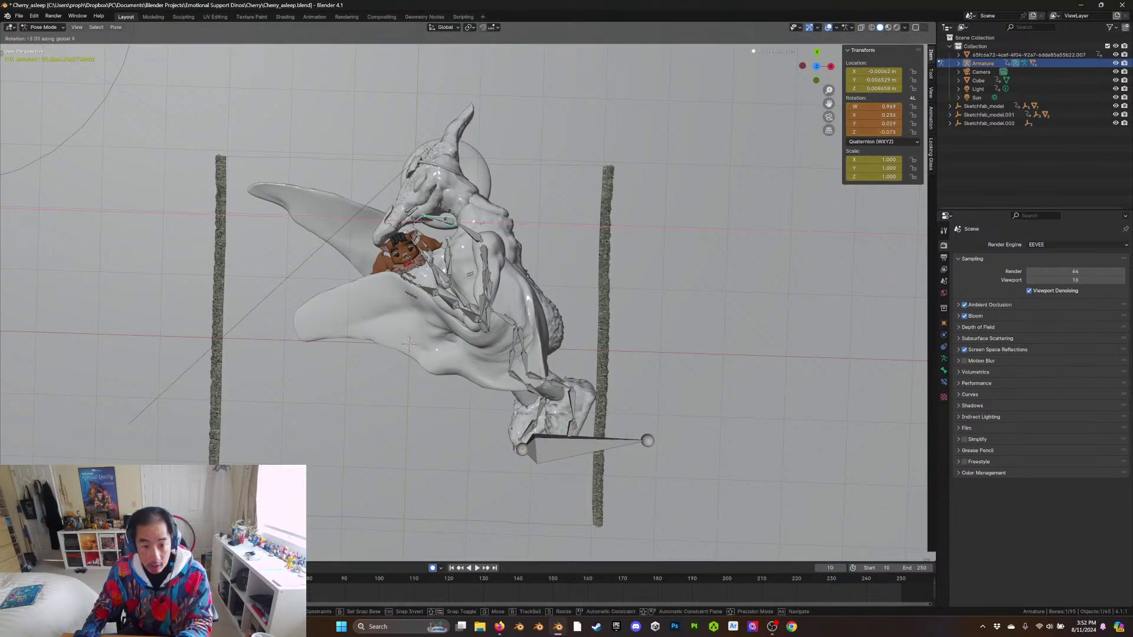
{"action": "key", "text": "x"}
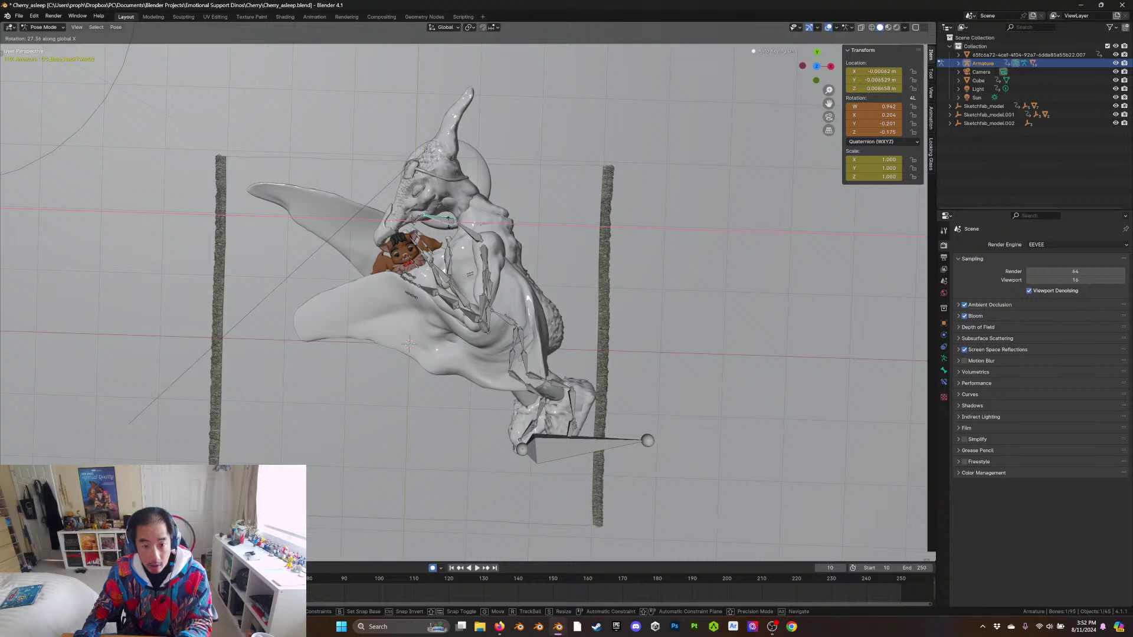
{"action": "left_click", "coordinate": [450, 223]}
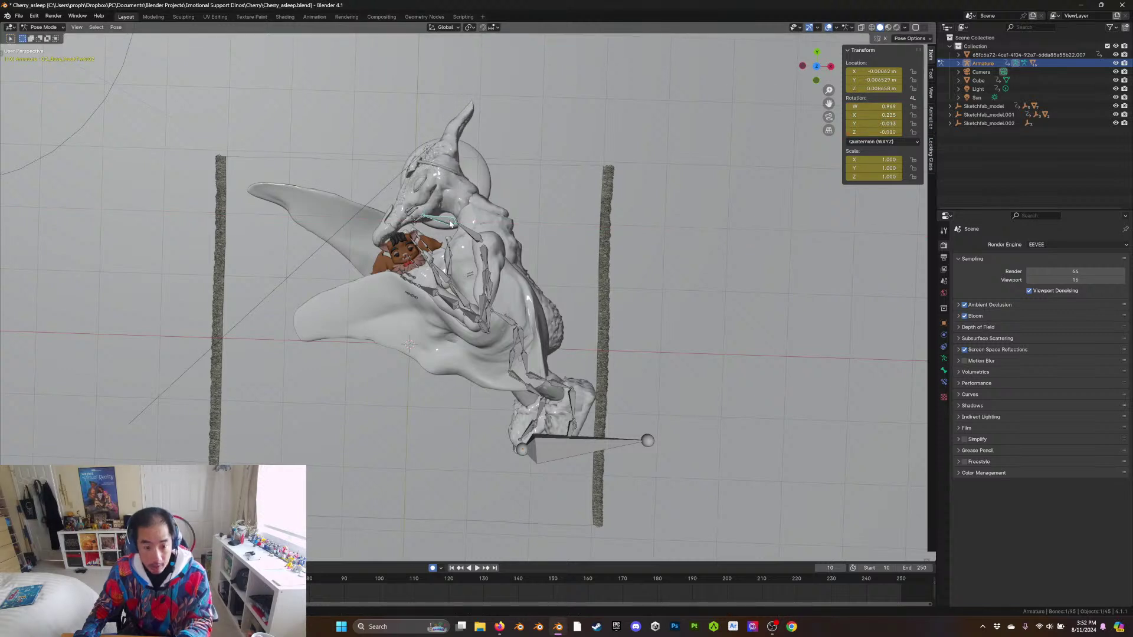
Insert a keyframe for the neck bone's pose at frame 100 and play back the animation
{"action": "key", "text": "space"}
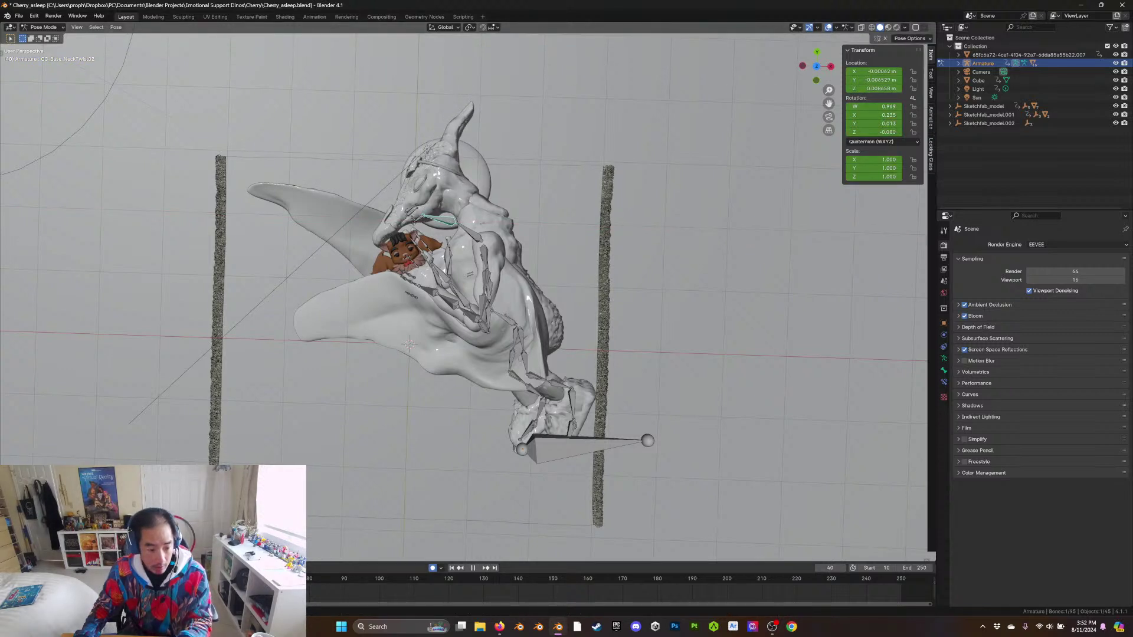
{"action": "left_click", "coordinate": [378, 584]}
{"action": "key", "text": "space"}
{"action": "key", "text": "i"}
{"action": "key", "text": "space"}
{"action": "key", "text": "space"}
{"action": "key", "text": "shift+ctrl+space"}
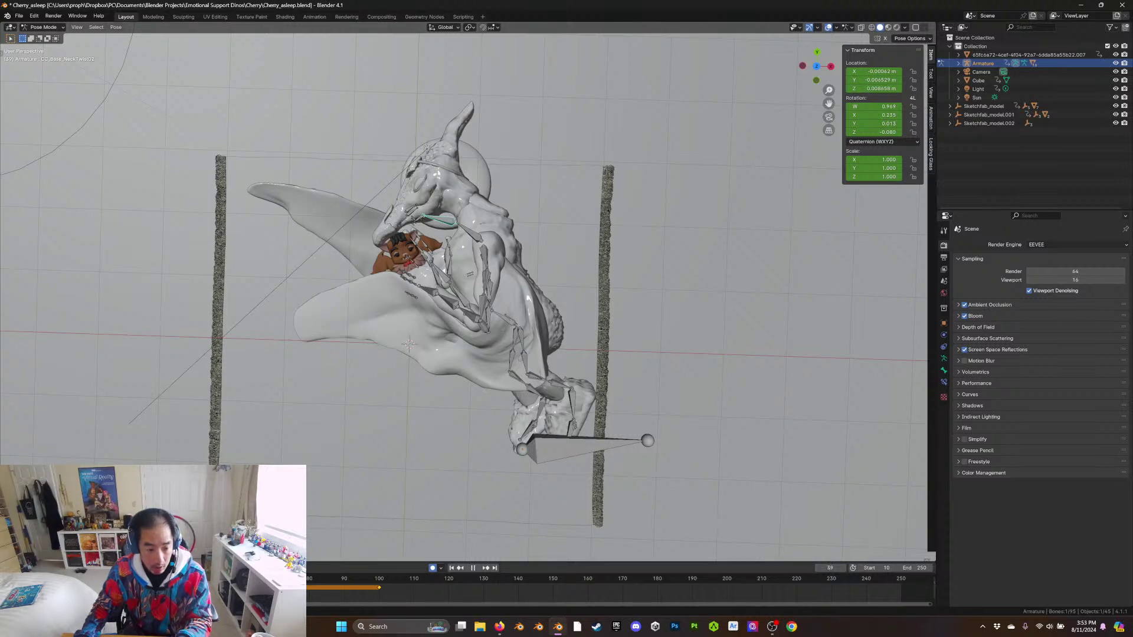
Adjust the neck bone's pose at frame 35 by rotating it slightly about the global Z axis
{"action": "key", "text": "space"}
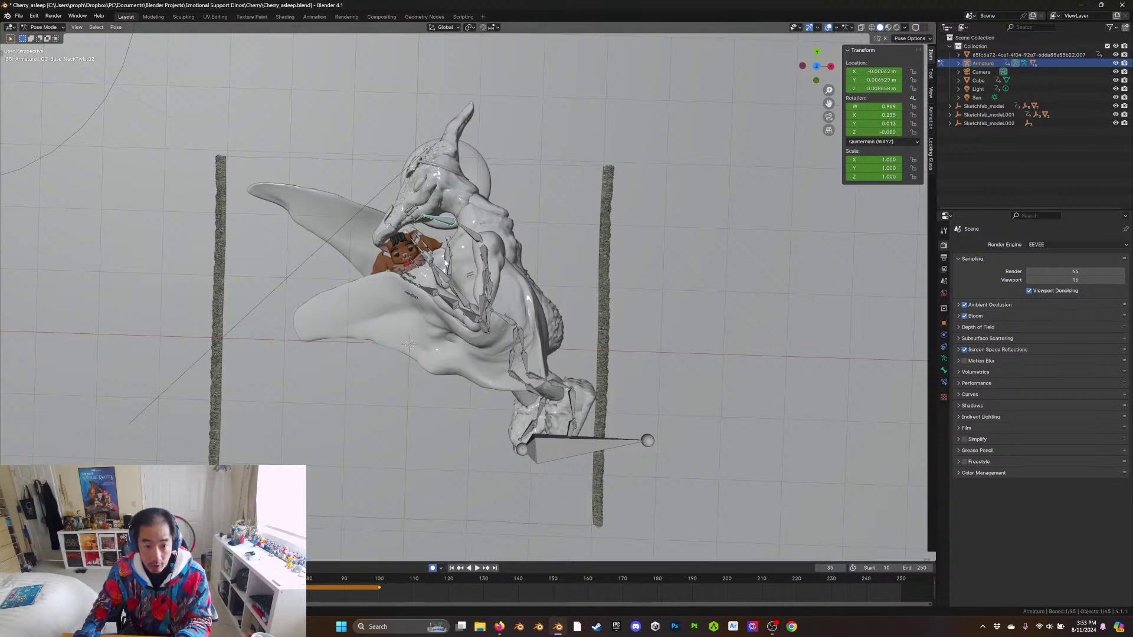
{"action": "key", "text": "r"}
{"action": "key", "text": "z"}
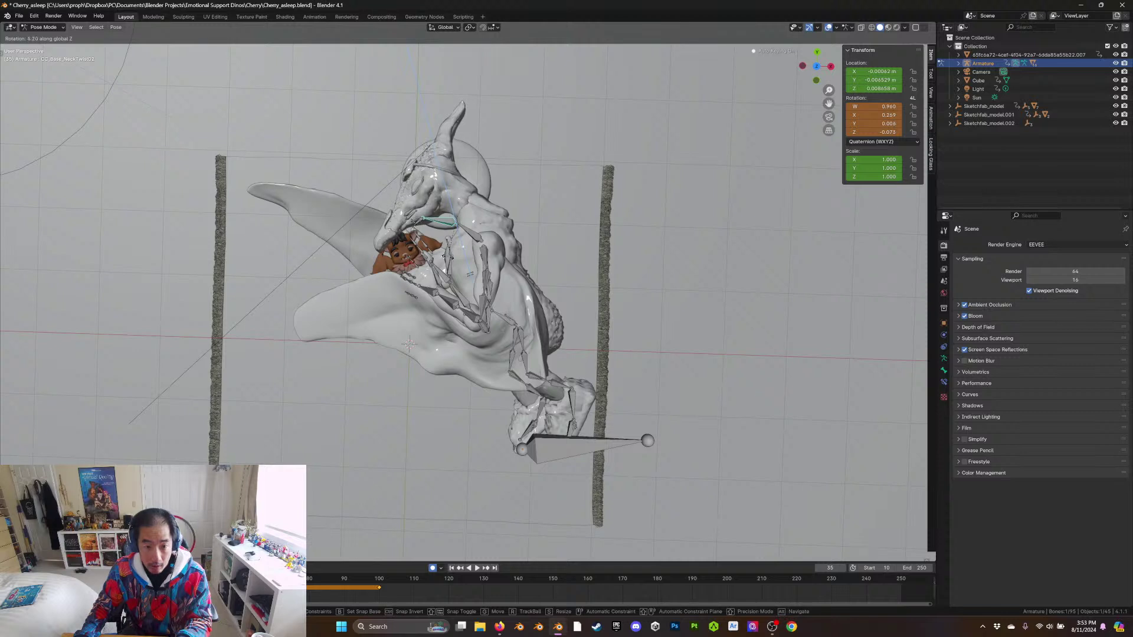
{"action": "left_click", "coordinate": [446, 261]}
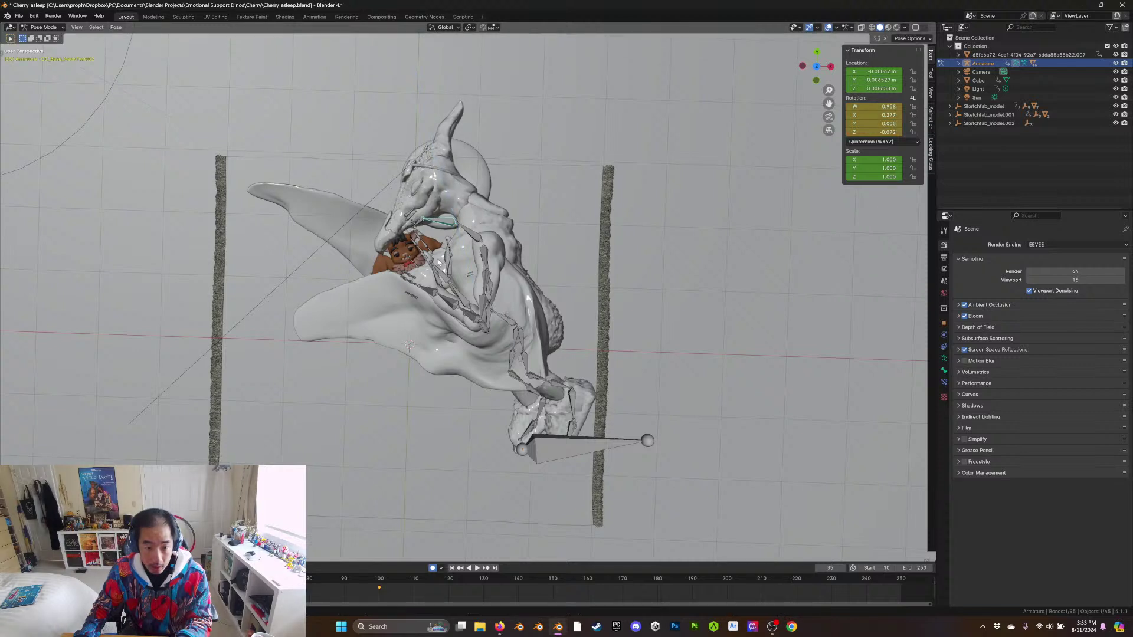
{"action": "key", "text": "r"}
{"action": "key", "text": "z"}
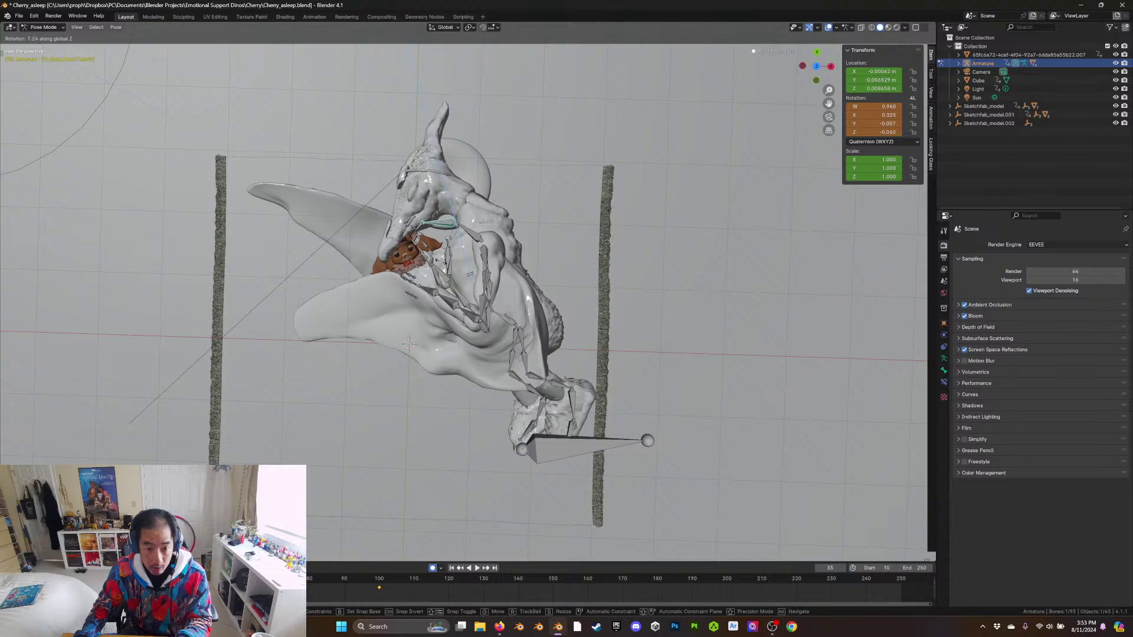
{"action": "left_click", "coordinate": [431, 267]}
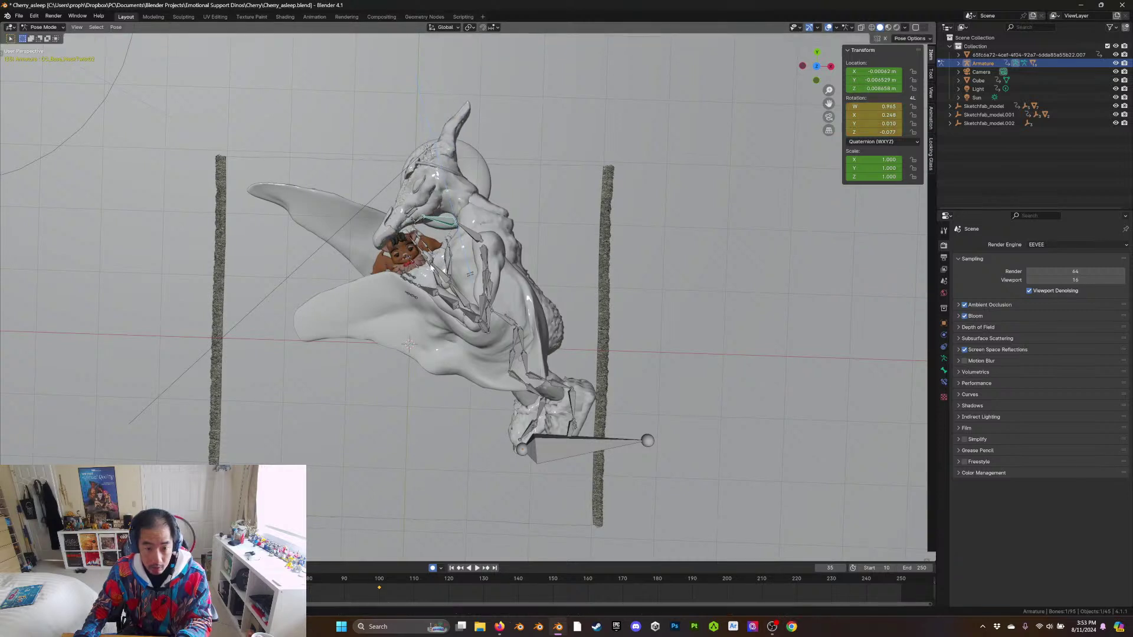
Rotate the neck bone slightly about the global X axis at frame 35 and play the animation from the start
{"action": "key", "text": "r"}
{"action": "key", "text": "x"}
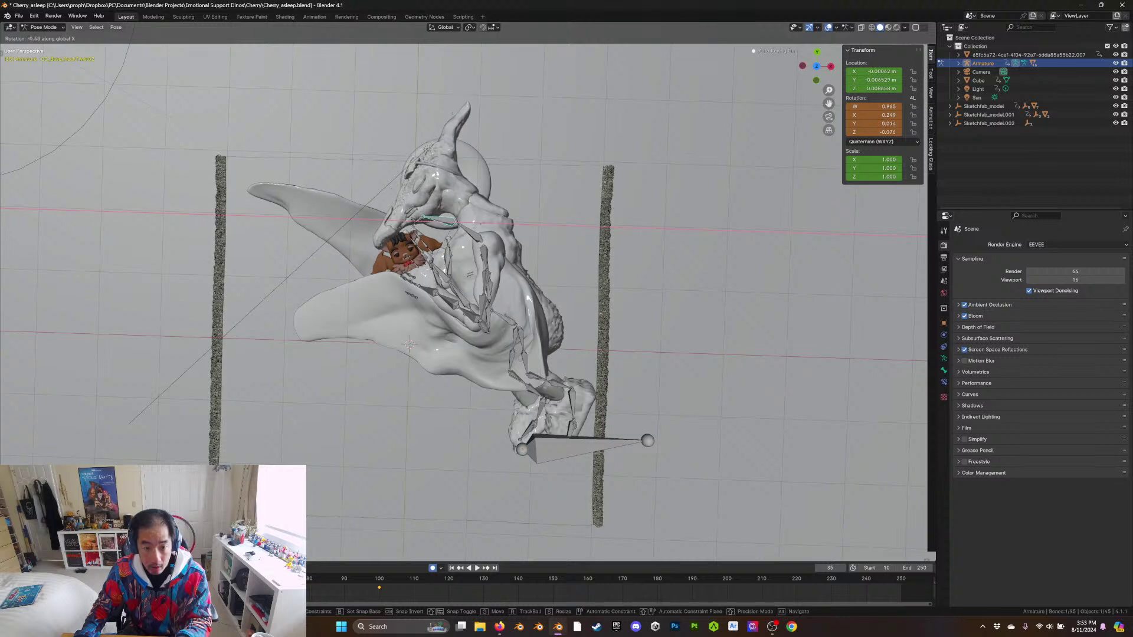
{"action": "left_click", "coordinate": [413, 220]}
{"action": "key", "text": "space"}
{"action": "key", "text": "shift+Left"}
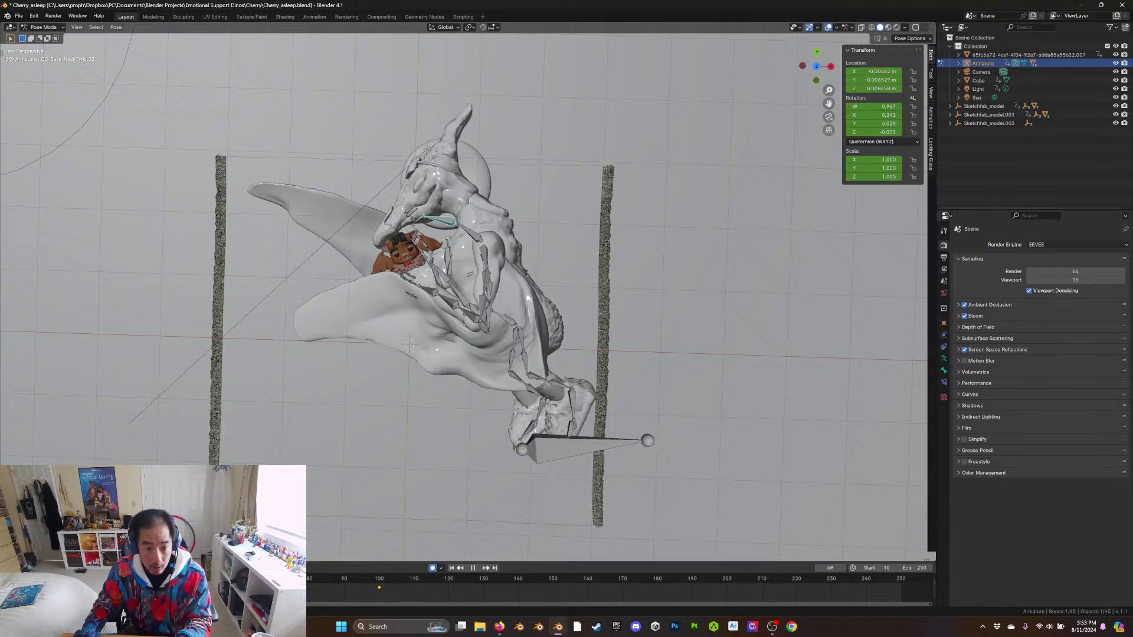
Rotate the neck bone about the global X axis at frame 53, refine its tilt and play back the animation
{"action": "key", "text": "space"}
{"action": "key", "text": "r"}
{"action": "key", "text": "x"}
{"action": "left_click", "coordinate": [384, 344]}
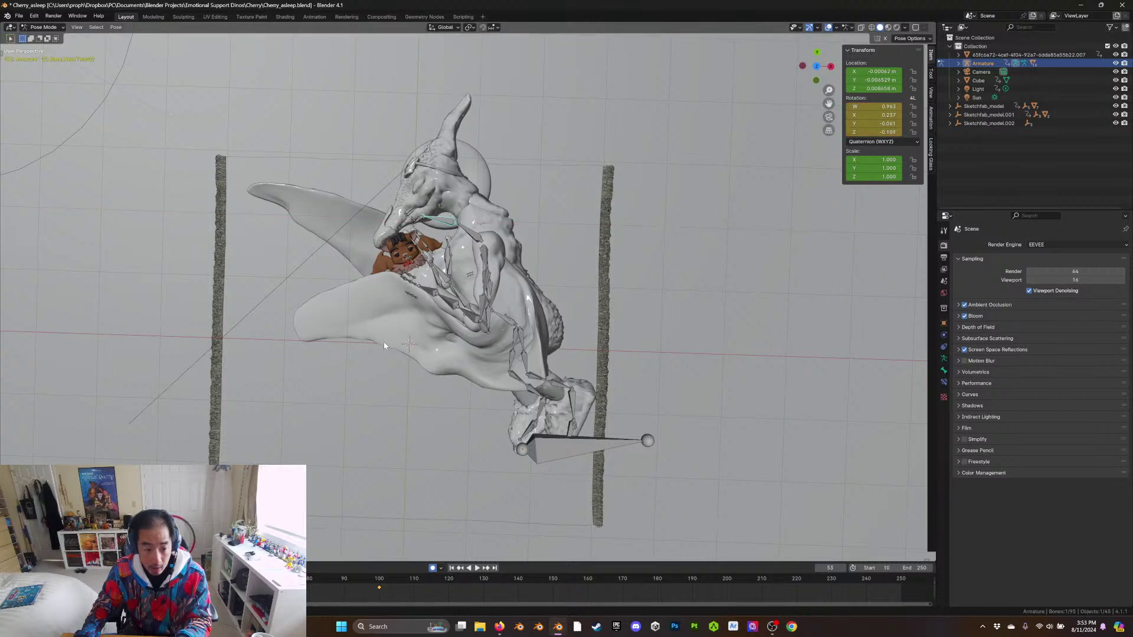
{"action": "key", "text": "r"}
{"action": "left_click", "coordinate": [387, 381]}
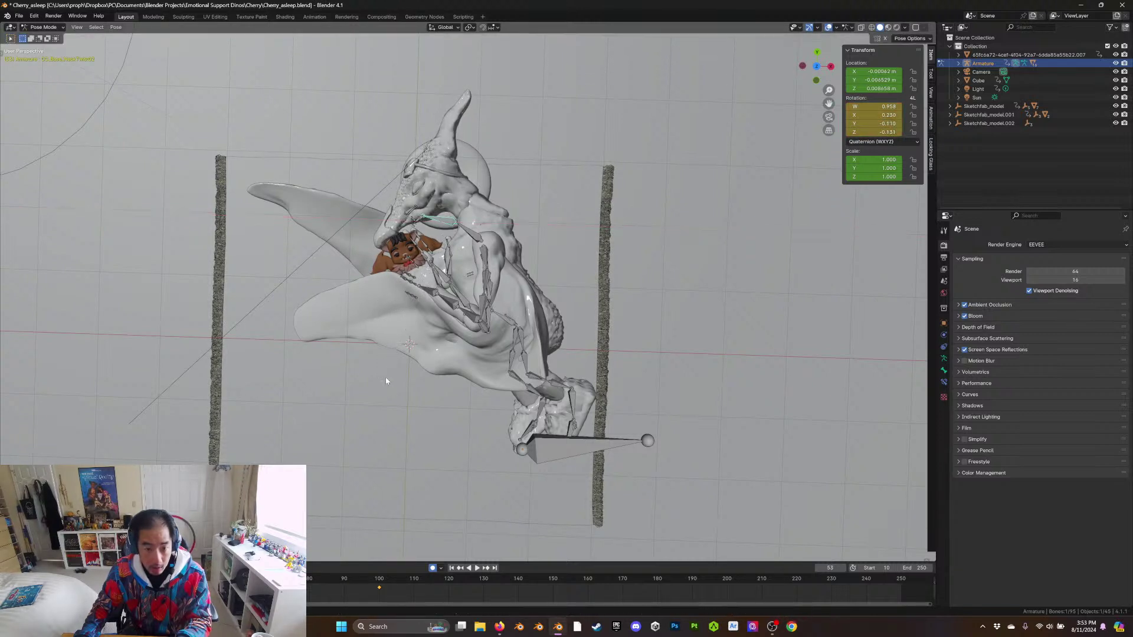
{"action": "key", "text": "space"}
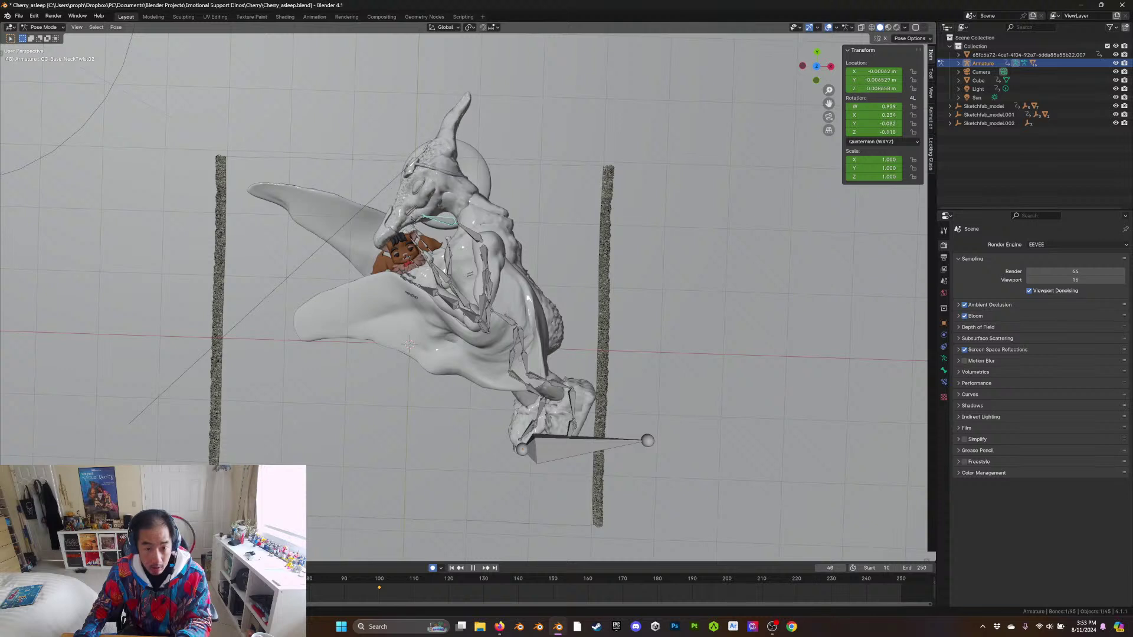
Move the neck bone's last keyframe to about frame 86
{"action": "left_click_drag", "start_coordinate": [381, 582], "coordinate": [205, 581]}
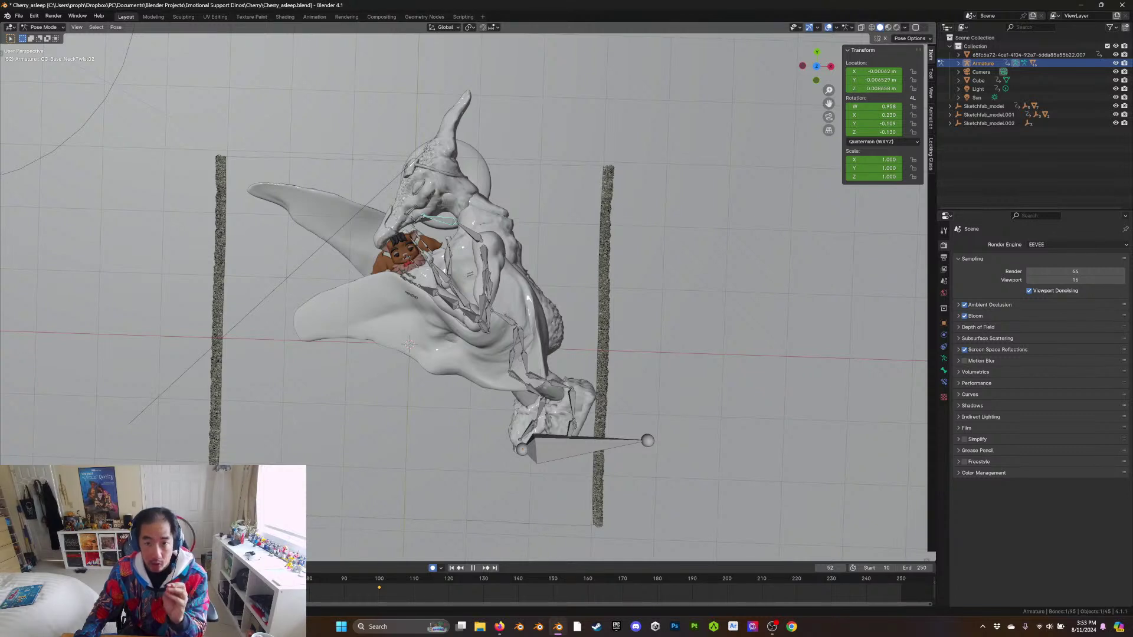
{"action": "left_click_drag", "start_coordinate": [212, 580], "coordinate": [108, 581]}
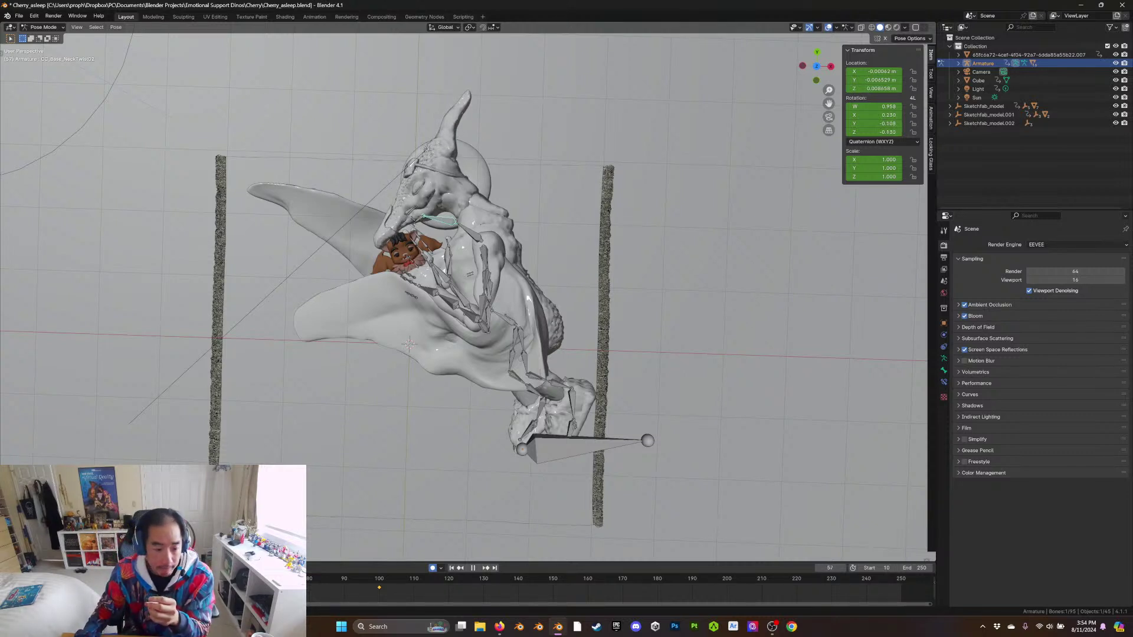
{"action": "left_click_drag", "start_coordinate": [415, 573], "coordinate": [338, 579]}
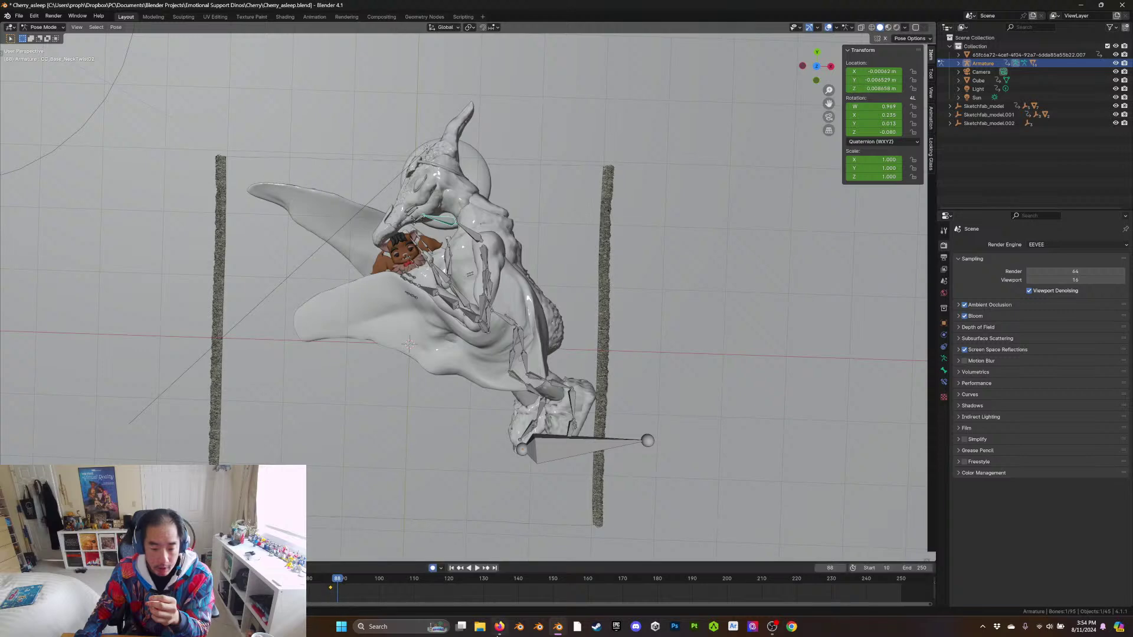
Switch to the Facebook live stream page, check the unread notifications and return to Blender
{"action": "left_click", "coordinate": [500, 627]}
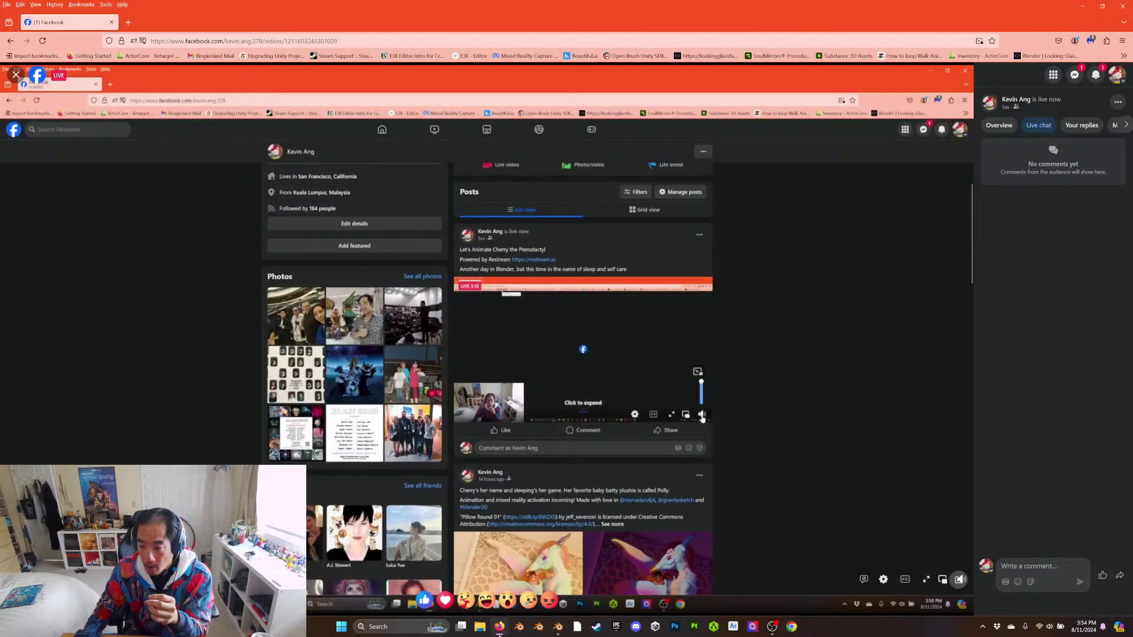
{"action": "left_click", "coordinate": [1097, 75]}
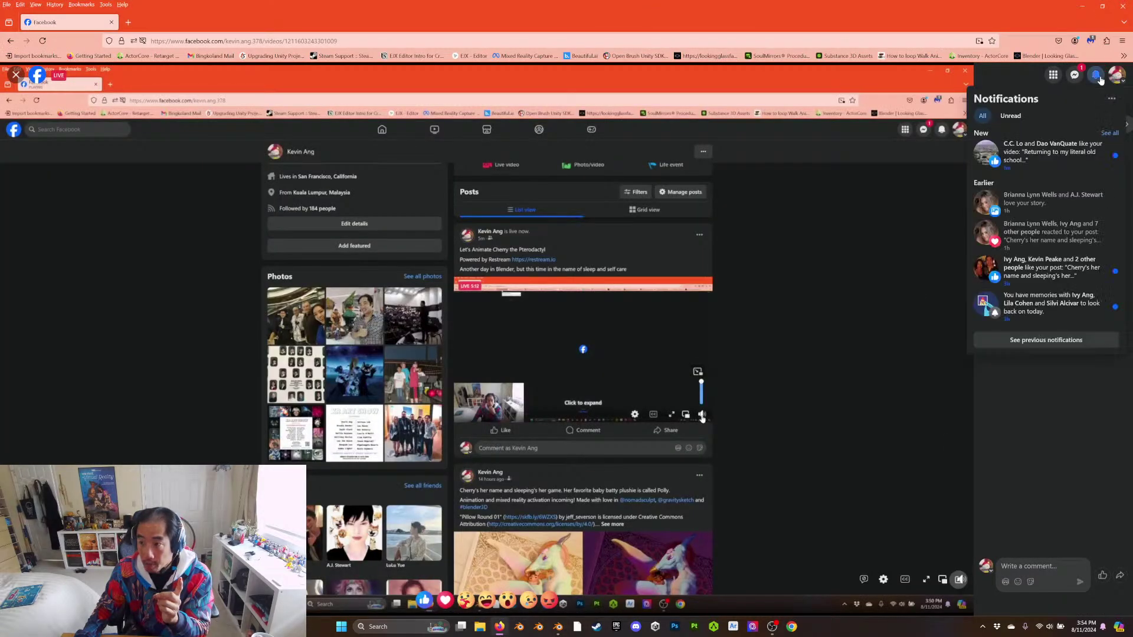
{"action": "left_click", "coordinate": [1010, 116]}
{"action": "key", "text": "alt+Tab"}
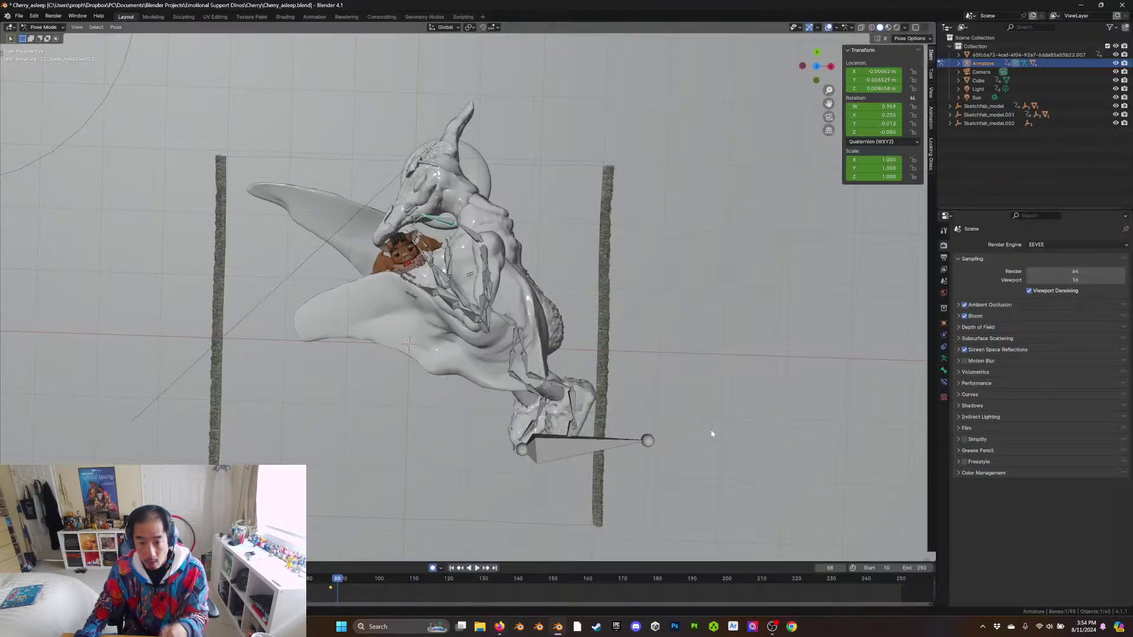
Play the neck animation from the start and move its last keyframe to about frame 101
{"action": "left_click_drag", "start_coordinate": [337, 581], "coordinate": [100, 581]}
{"action": "key", "text": "space"}
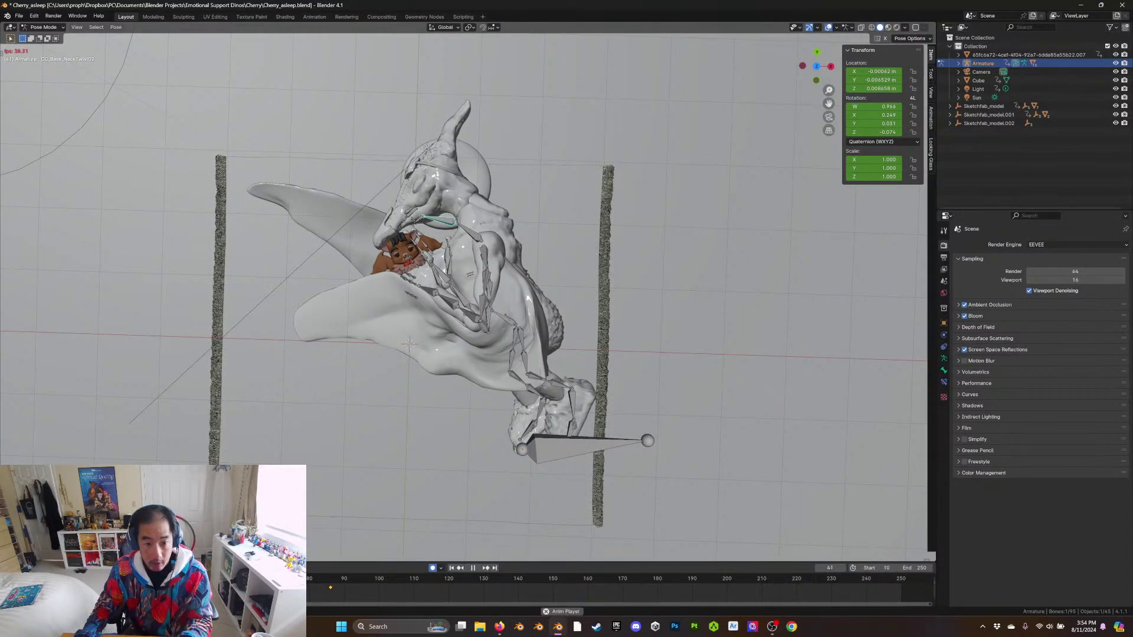
{"action": "key", "text": "Escape"}
{"action": "key", "text": "Escape"}
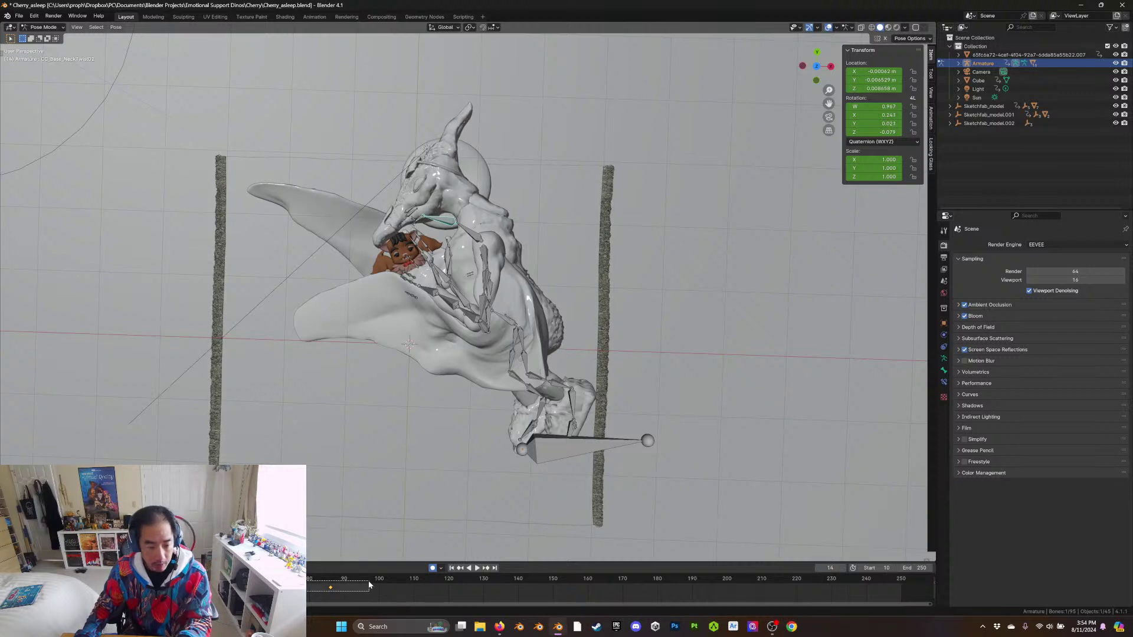
{"action": "left_click_drag", "start_coordinate": [331, 588], "coordinate": [383, 589]}
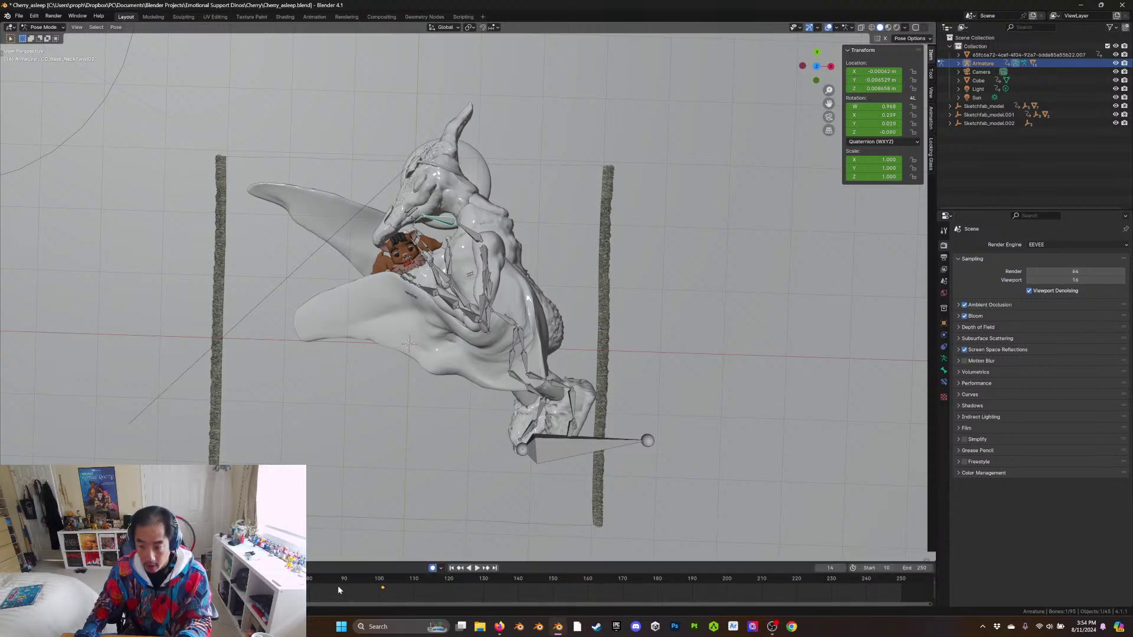
Set the scene's output frame rate to 24 fps and play back the animation
{"action": "left_click", "coordinate": [944, 257]}
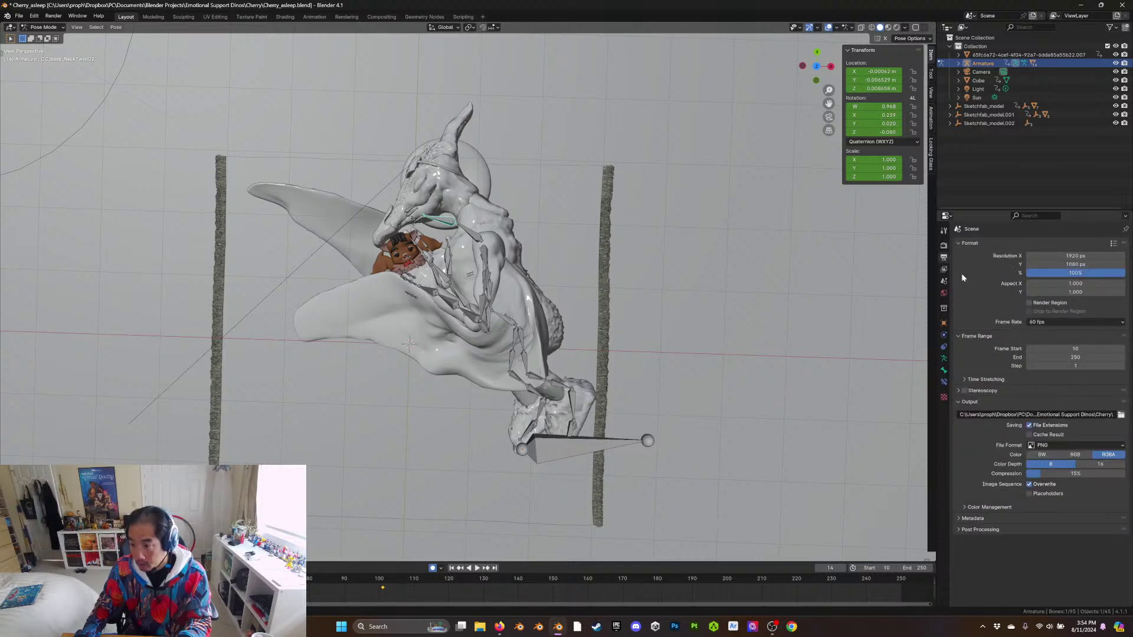
{"action": "left_click", "coordinate": [1084, 322]}
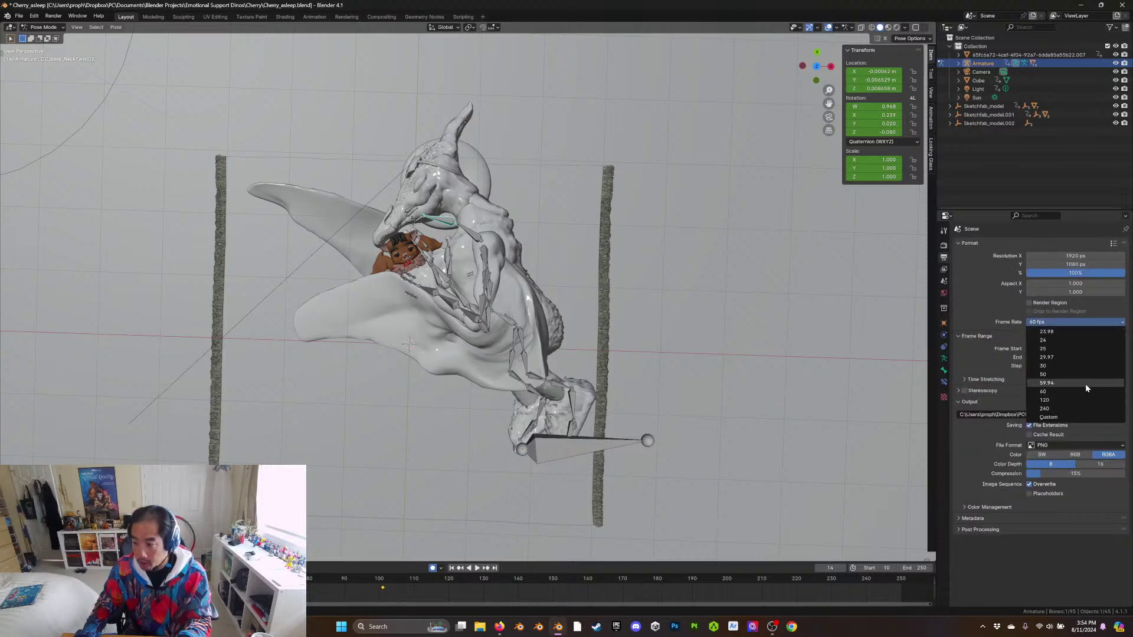
{"action": "left_click", "coordinate": [1042, 322]}
{"action": "left_click", "coordinate": [1052, 337]}
{"action": "key", "text": "space"}
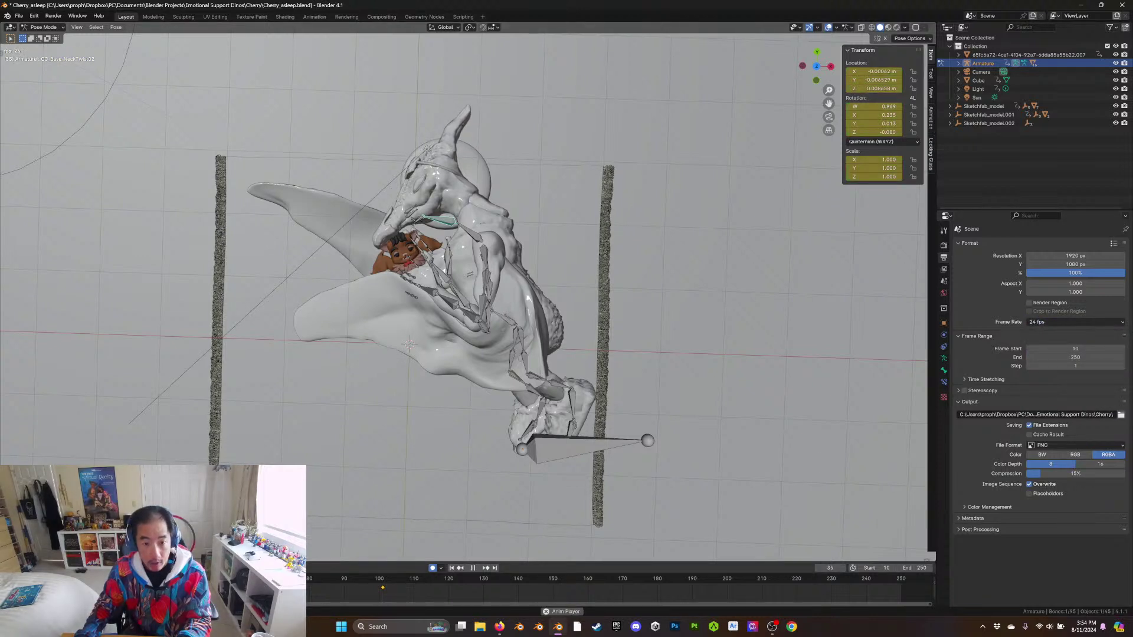
{"action": "key", "text": "space"}
Shift the neck bone's later keyframes to earlier frames and replay the animation from the start
{"action": "left_click_drag", "start_coordinate": [310, 593], "coordinate": [497, 578]}
{"action": "left_click_drag", "start_coordinate": [380, 589], "coordinate": [306, 602]}
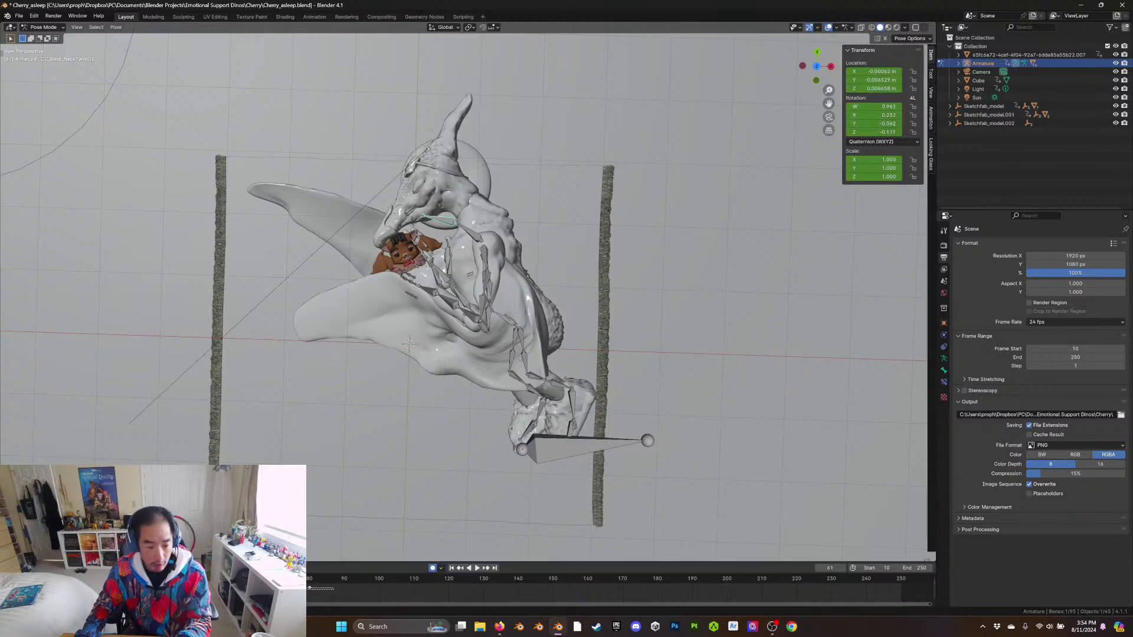
{"action": "left_click_drag", "start_coordinate": [309, 590], "coordinate": [69, 579]}
{"action": "key", "text": "space"}
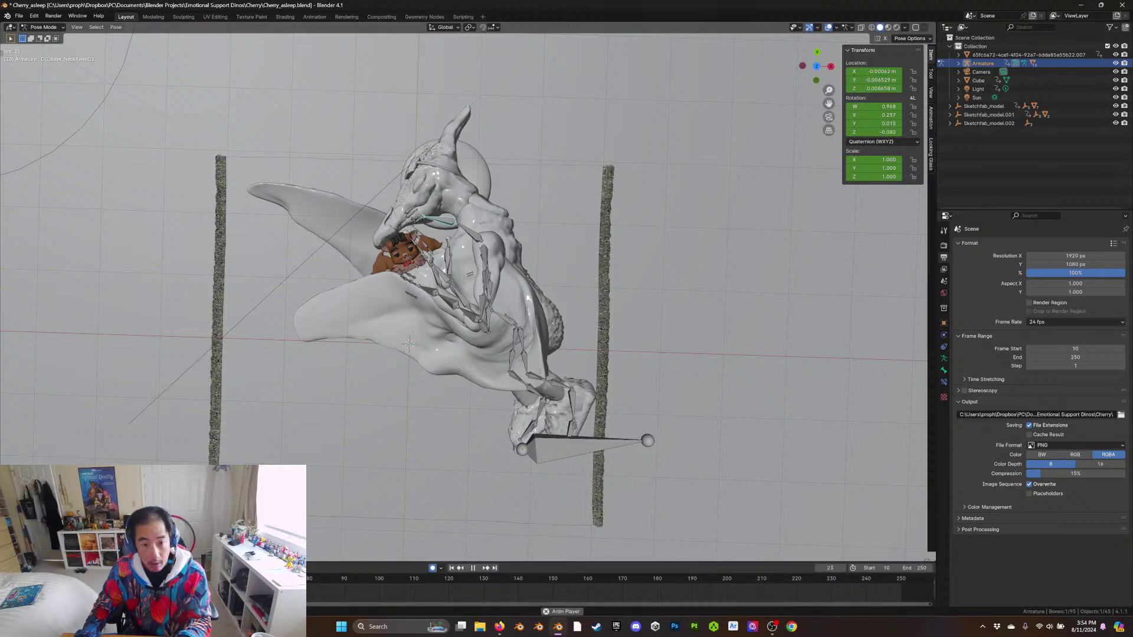
{"action": "key", "text": "space"}
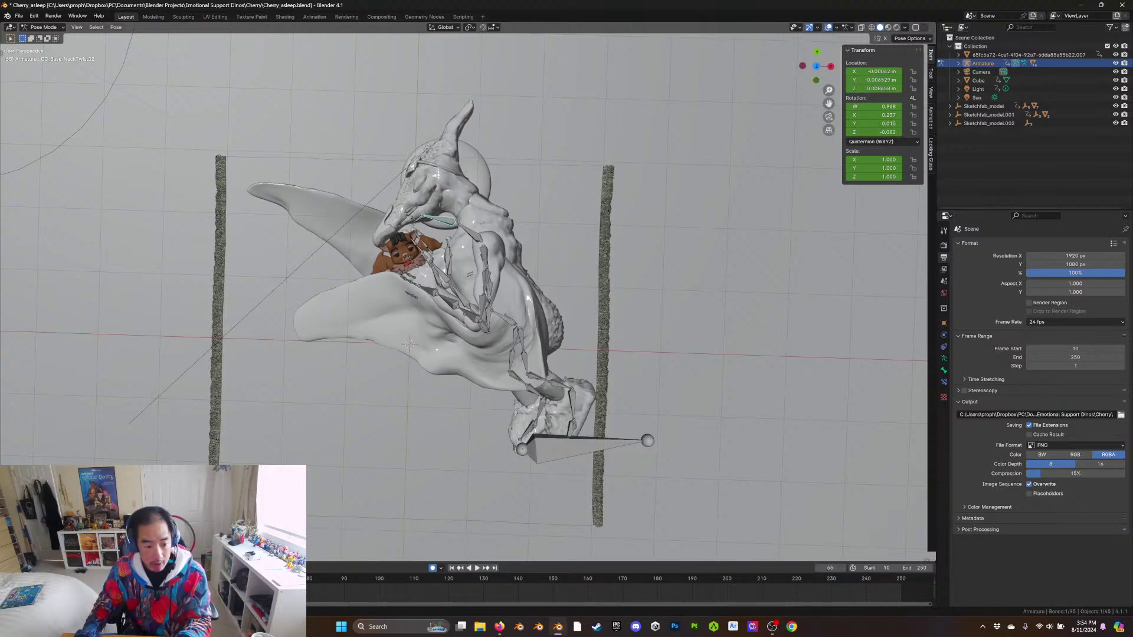
Move the neck bone's last keyframe to about frame 95 and play the animation from the start
{"action": "left_click_drag", "start_coordinate": [259, 592], "coordinate": [239, 592]}
{"action": "left_click_drag", "start_coordinate": [340, 597], "coordinate": [248, 590]}
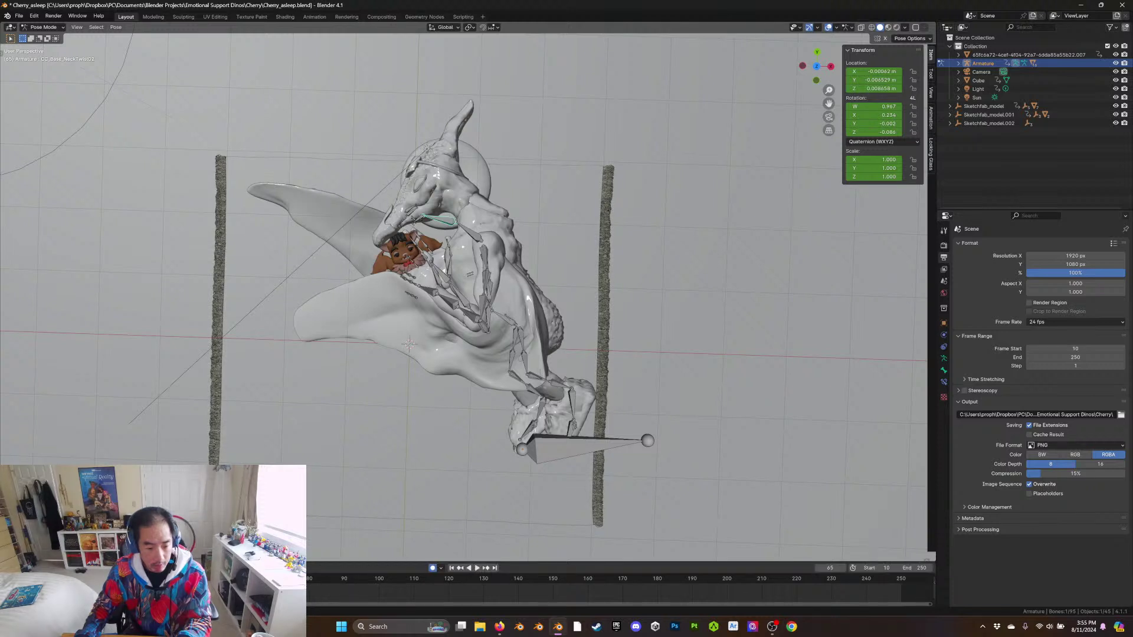
{"action": "key", "text": "g"}
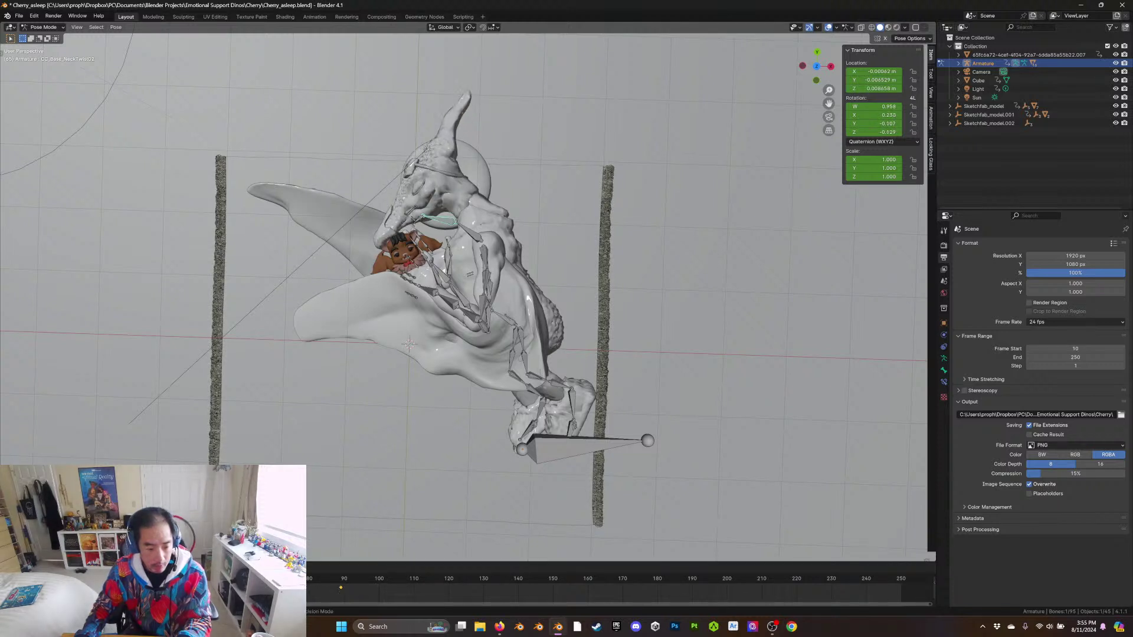
{"action": "key", "text": "shift+Left"}
{"action": "key", "text": "space"}
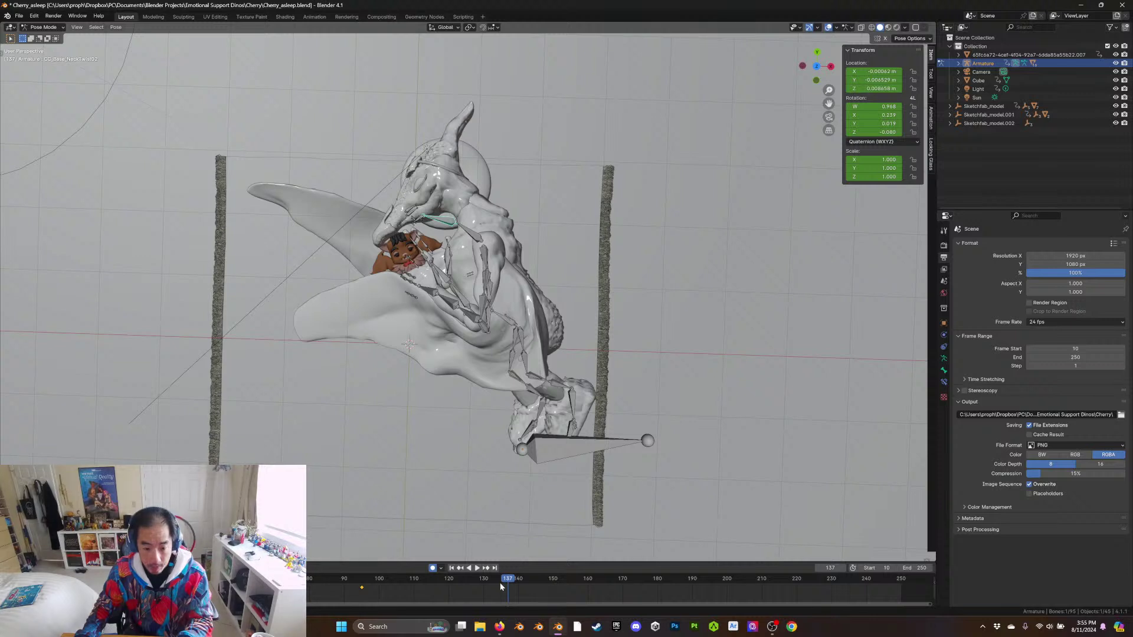
Keyframe the neck bone's resting pose at frame 250
{"action": "left_click", "coordinate": [451, 583]}
{"action": "left_click_drag", "start_coordinate": [888, 581], "coordinate": [902, 583]}
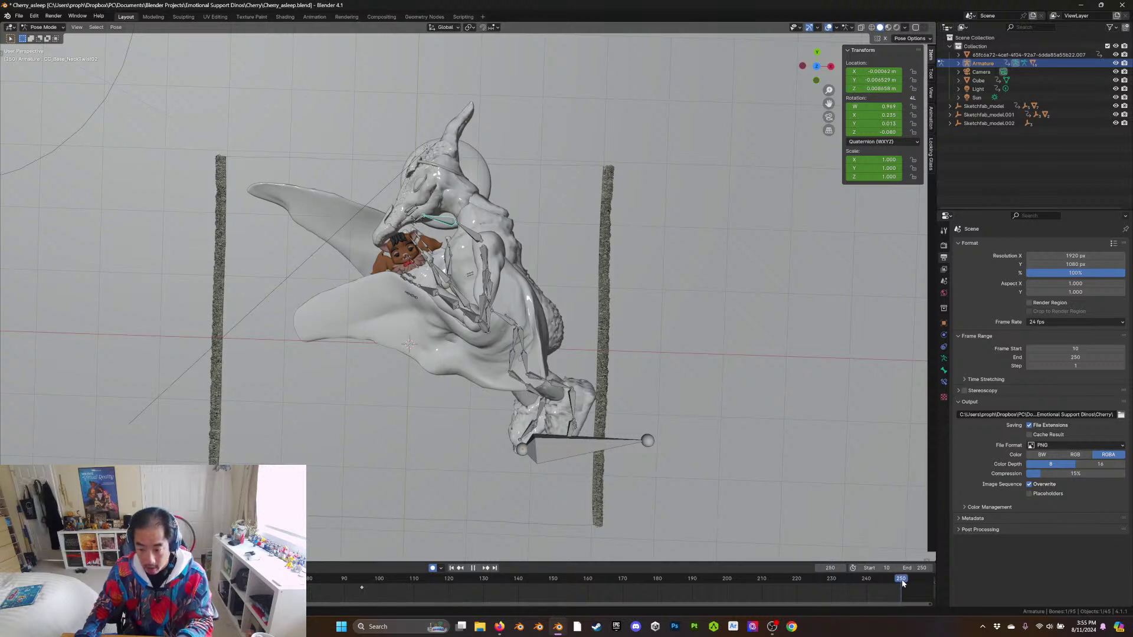
{"action": "key", "text": "a"}
Rotate the neck bone slightly in the current view at frame 139 and play back the animation
{"action": "left_click", "coordinate": [653, 581]}
{"action": "key", "text": "Escape"}
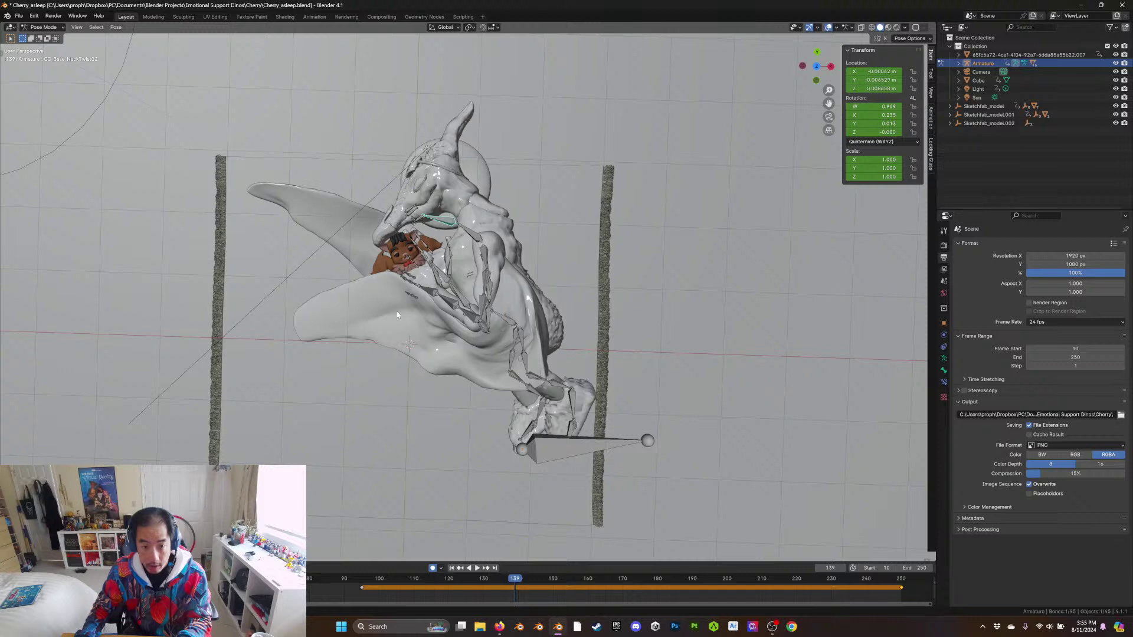
{"action": "key", "text": "r"}
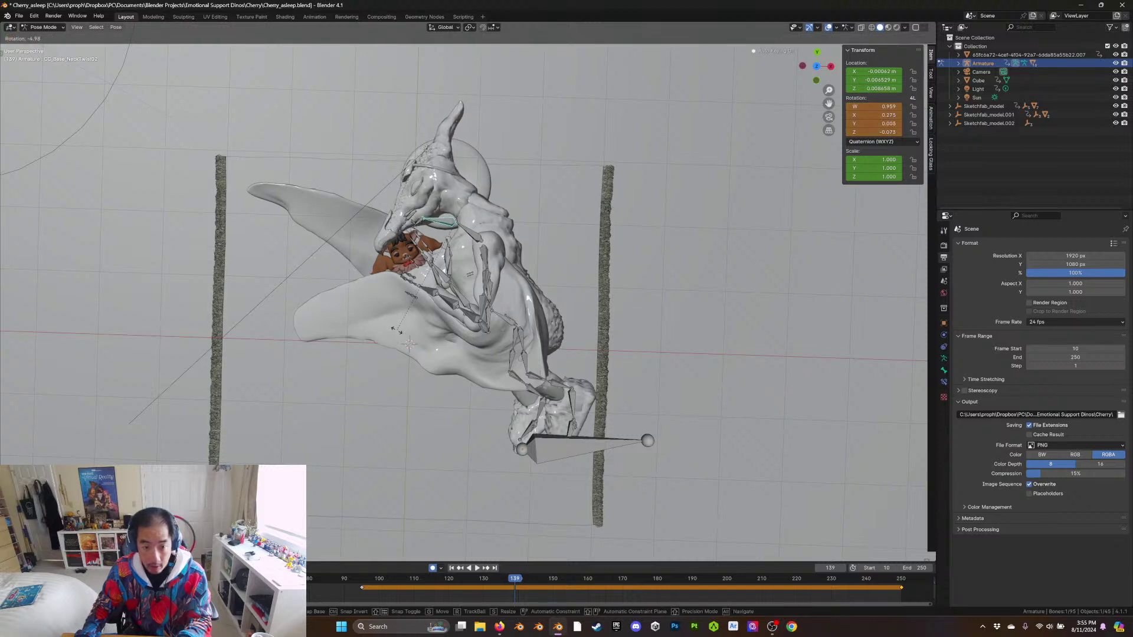
{"action": "left_click", "coordinate": [395, 331]}
{"action": "key", "text": "ctrl+shift+space"}
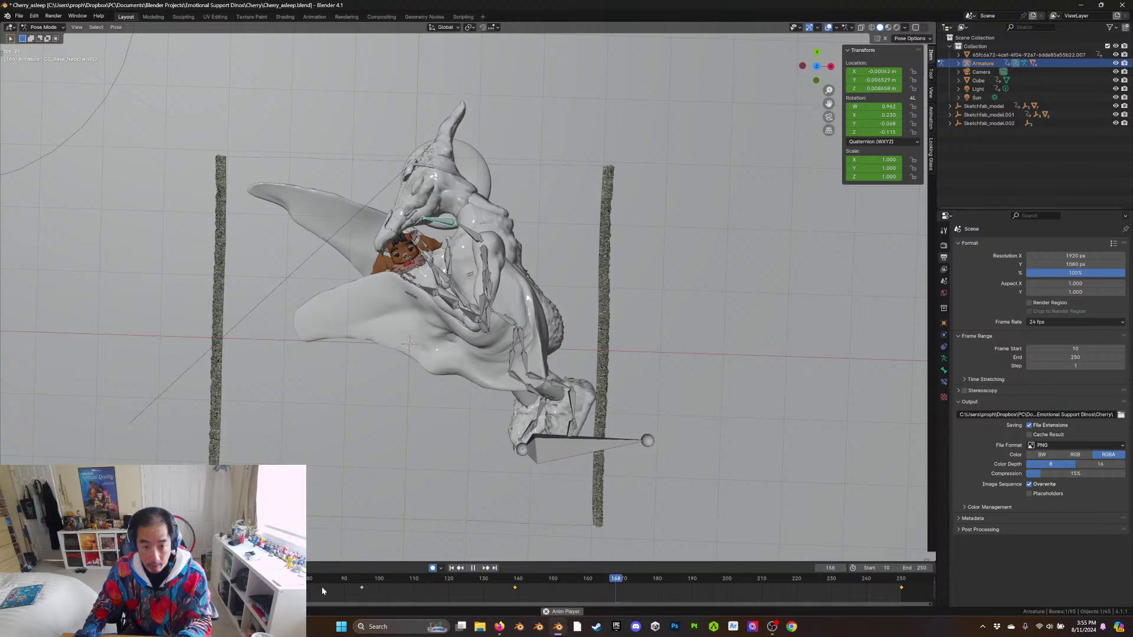
Pause playback at frame 196 and rotate the neck bone slightly about the global X axis to keyframe it
{"action": "key", "text": "space"}
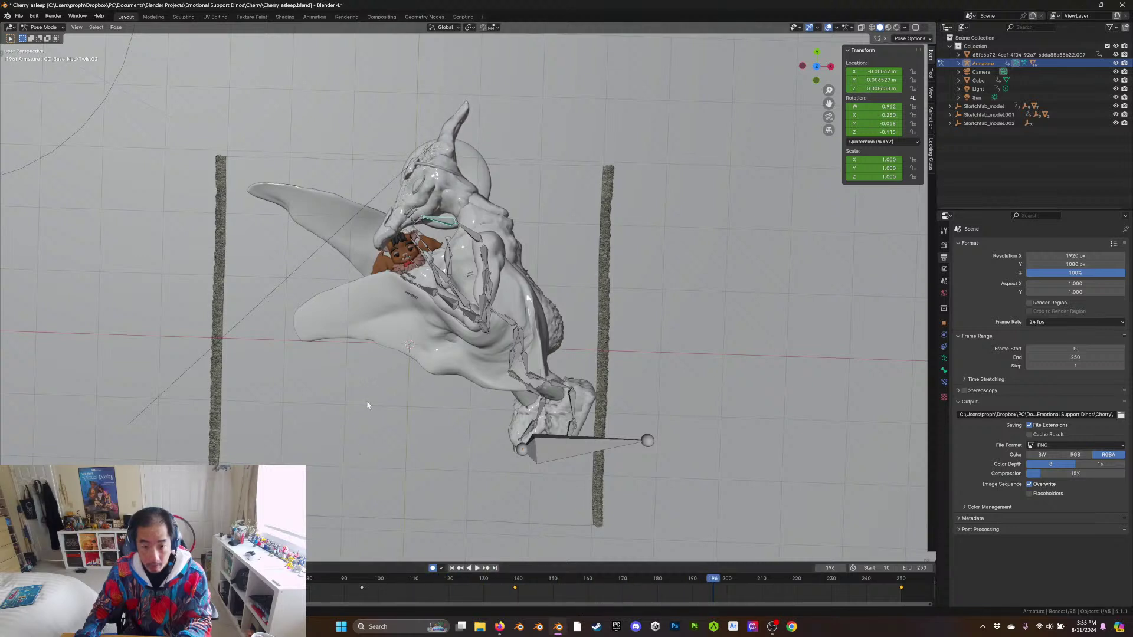
{"action": "key", "text": "r"}
{"action": "key", "text": "z"}
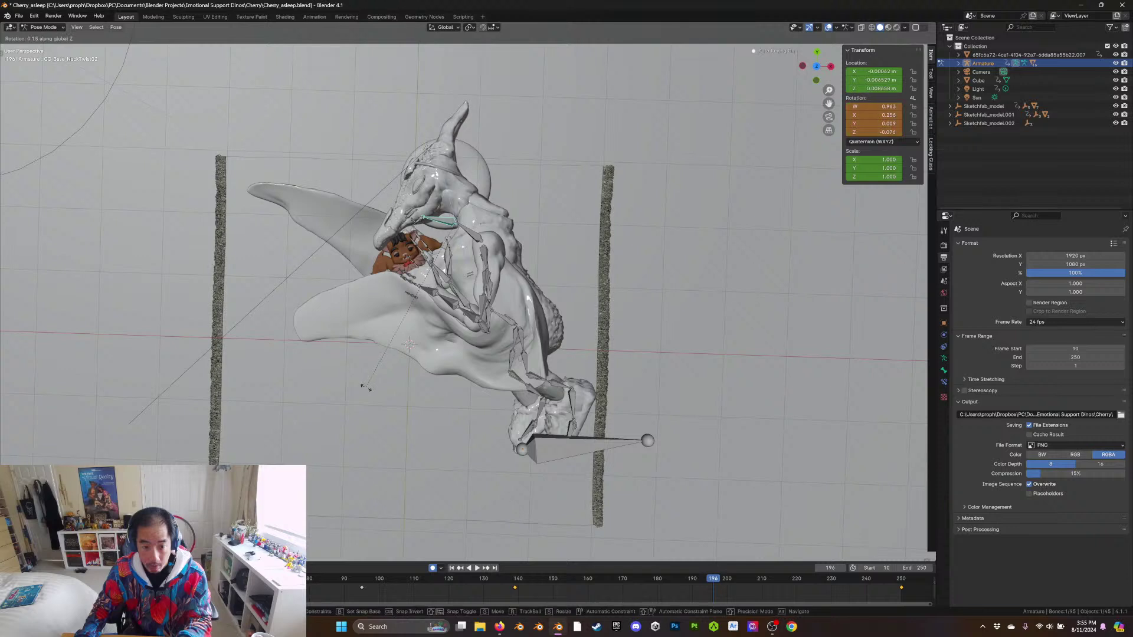
{"action": "key", "text": "x"}
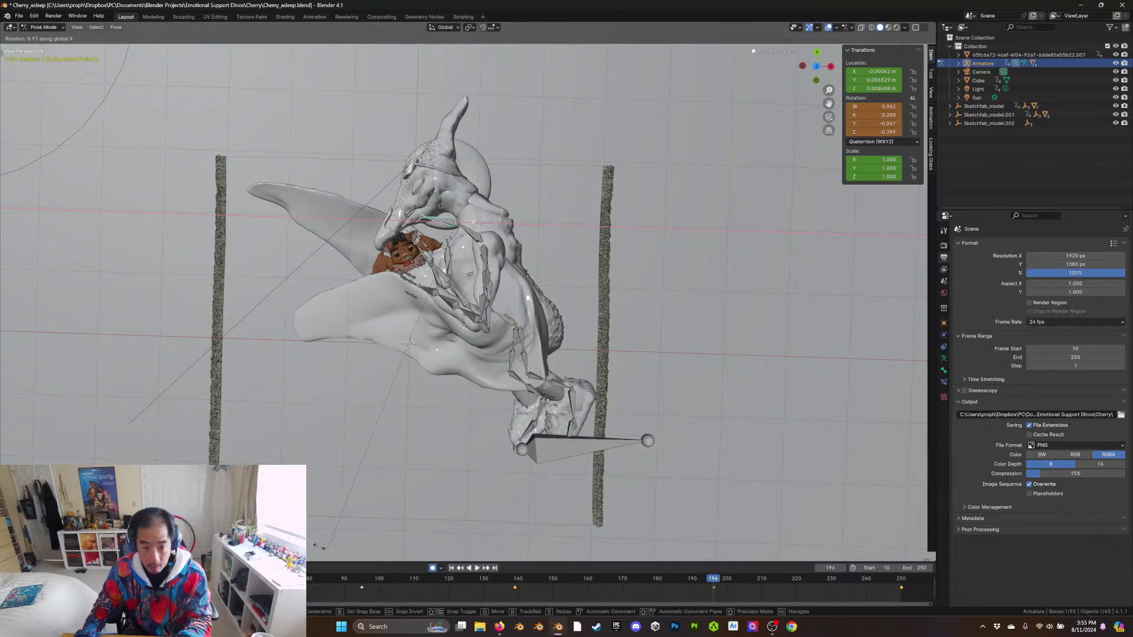
{"action": "left_click", "coordinate": [499, 4]}
Refine the neck bone's rotation at frame 196 by about 5 to 10 degrees, working in the left orthographic view
{"action": "key", "text": "ctrl+KP_3"}
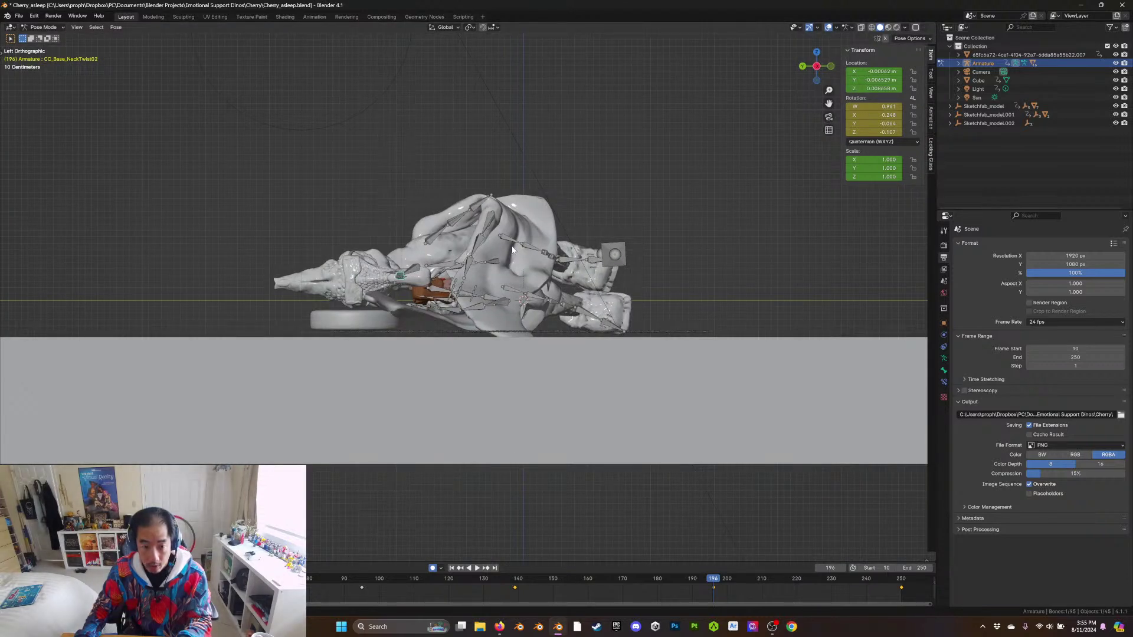
{"action": "key", "text": "r"}
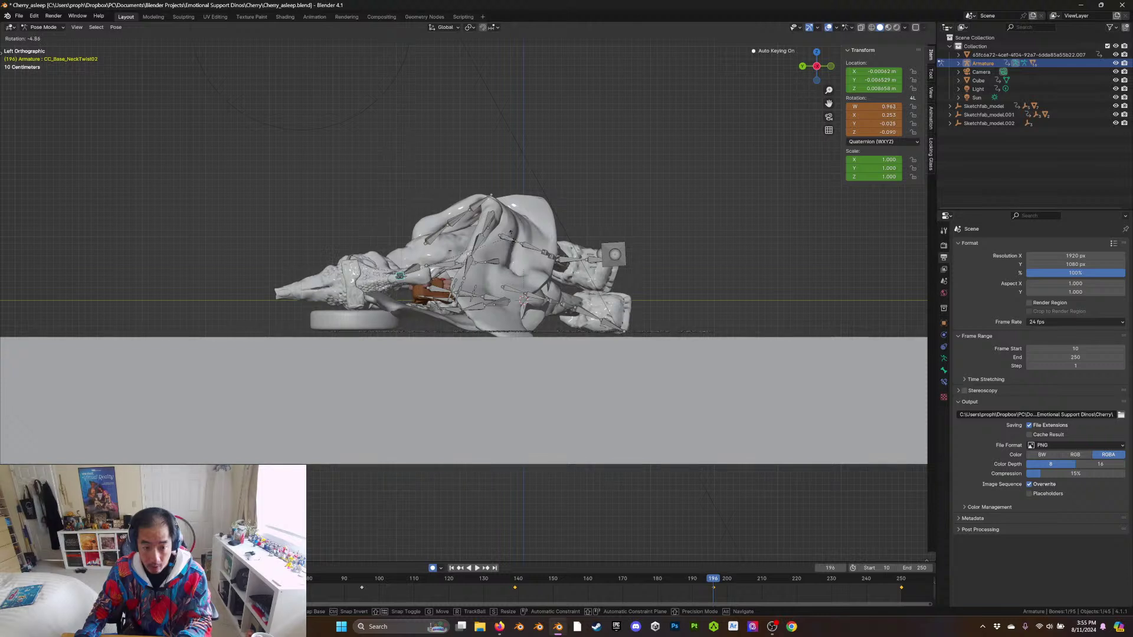
{"action": "left_click", "coordinate": [515, 229]}
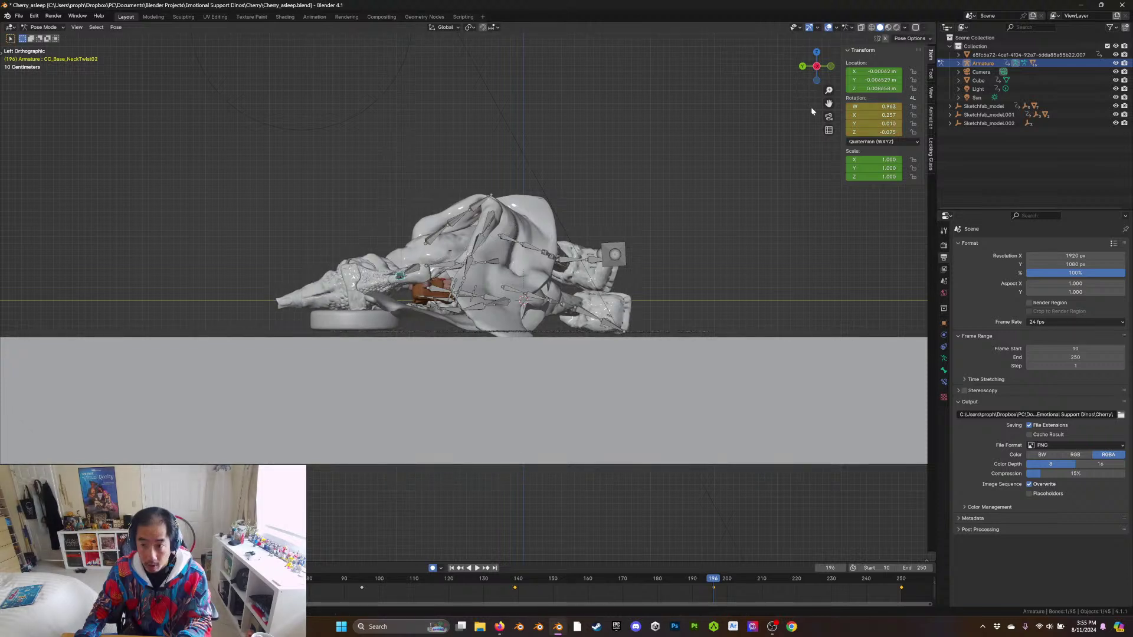
Play back the neck motion through the camera in solid shading
{"action": "left_click", "coordinate": [829, 117]}
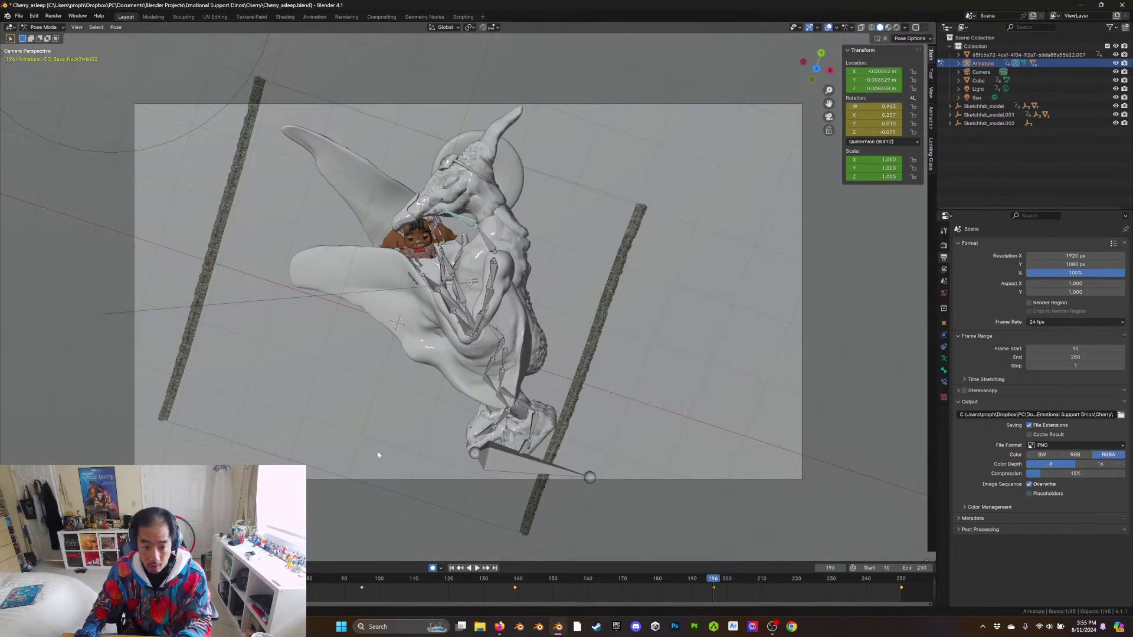
{"action": "key", "text": "space"}
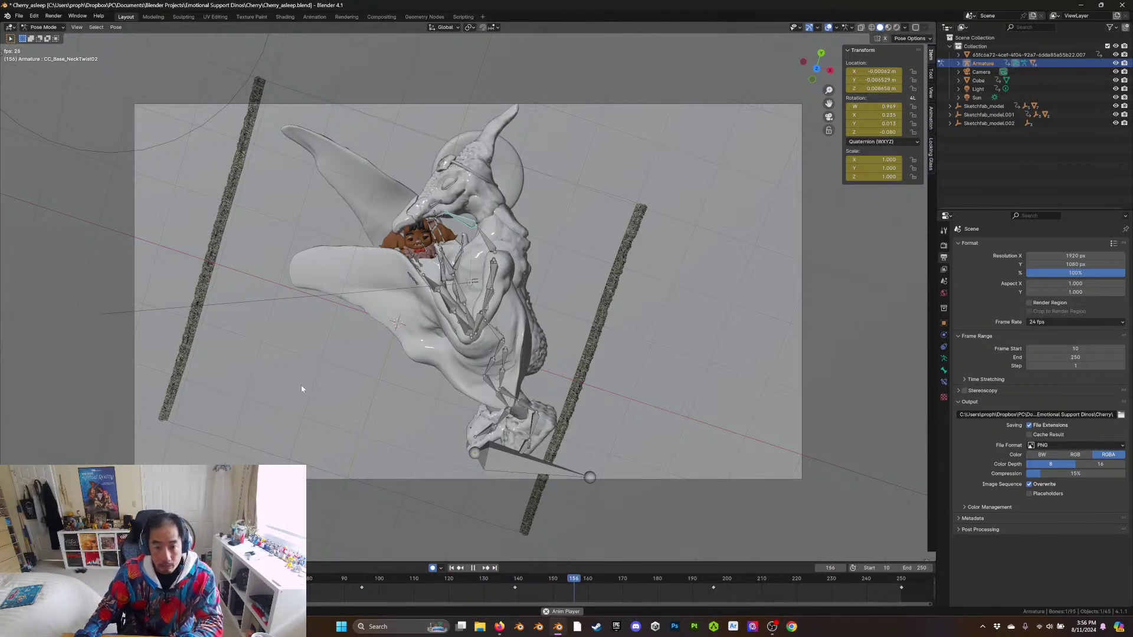
{"action": "key", "text": "space"}
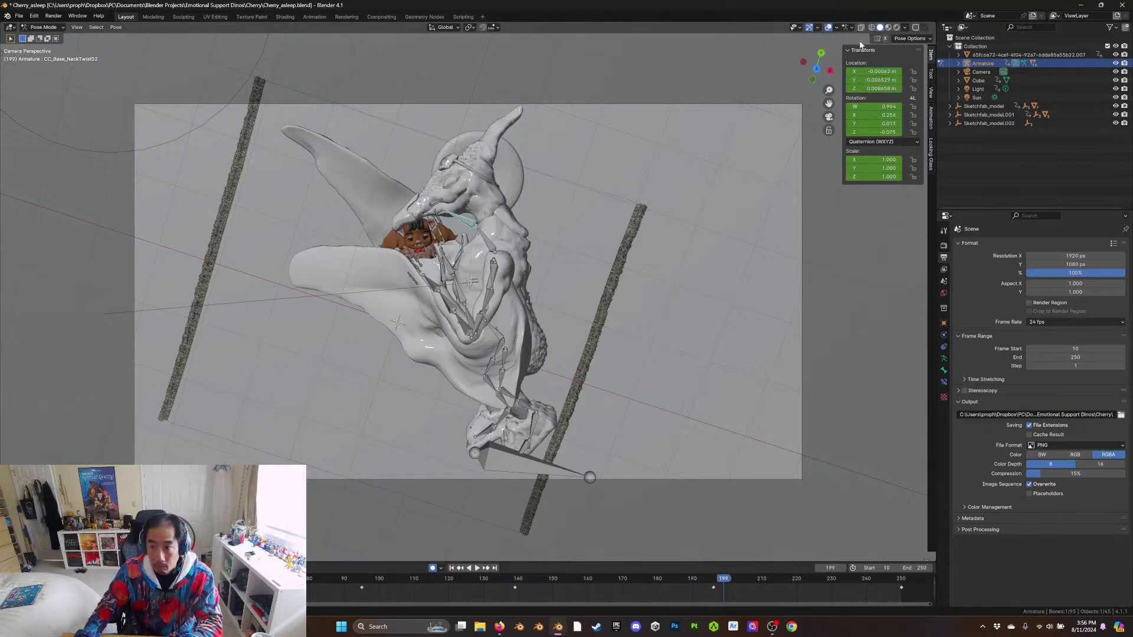
Switch to rendered shading, preview the animation from the start of the frame range, and save the file
{"action": "left_click", "coordinate": [897, 28]}
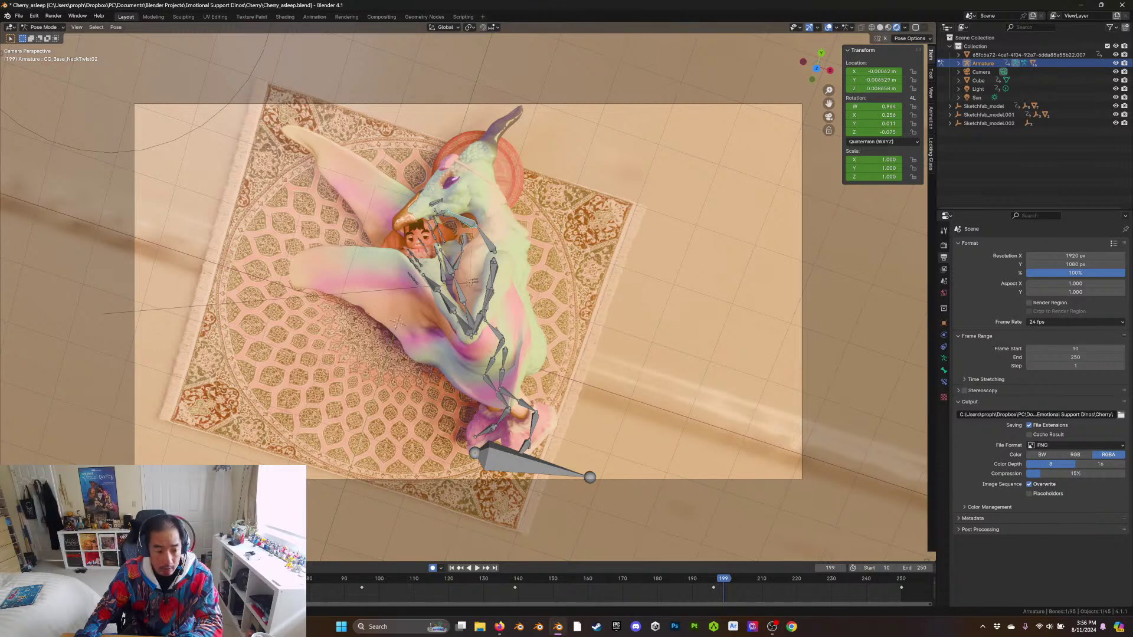
{"action": "key", "text": "shift+Left"}
{"action": "key", "text": "space"}
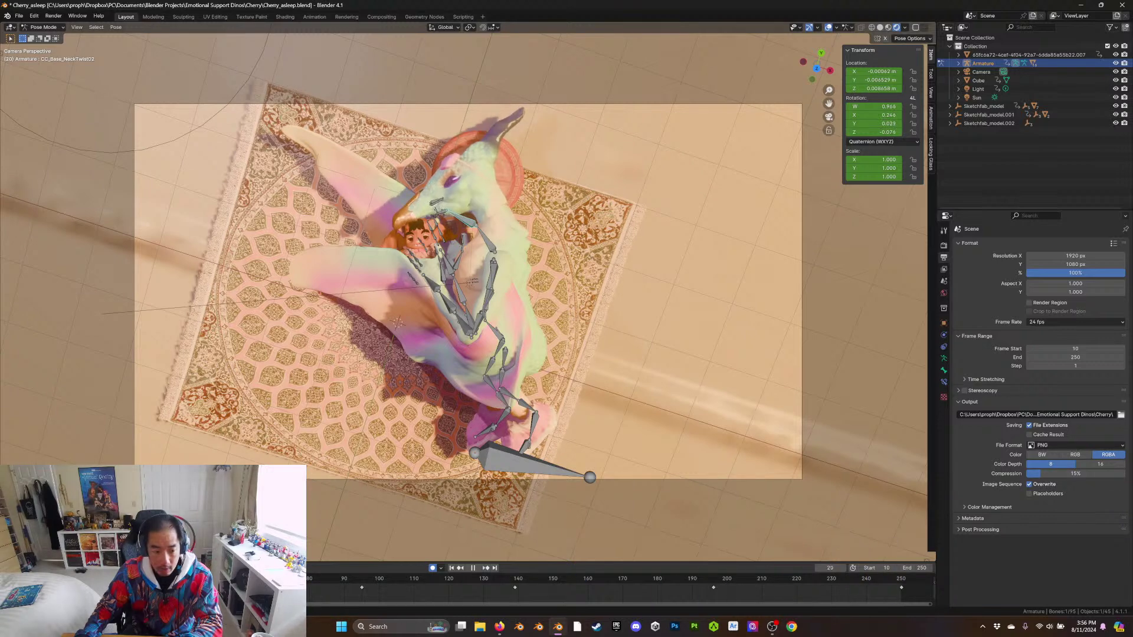
{"action": "key", "text": "space"}
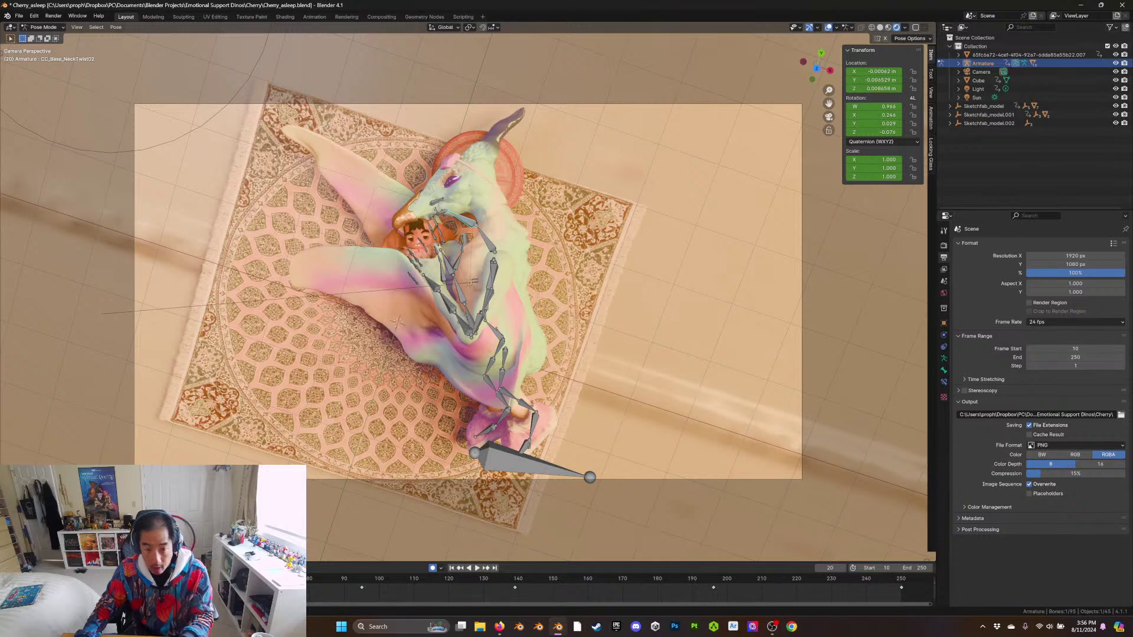
{"action": "key", "text": "ctrl+s"}
Toggle the Light and Sun in the viewport to compare the lighting, leaving only the Sun hidden
{"action": "left_click", "coordinate": [1115, 89]}
{"action": "left_click", "coordinate": [1116, 98]}
{"action": "left_click", "coordinate": [1115, 89]}
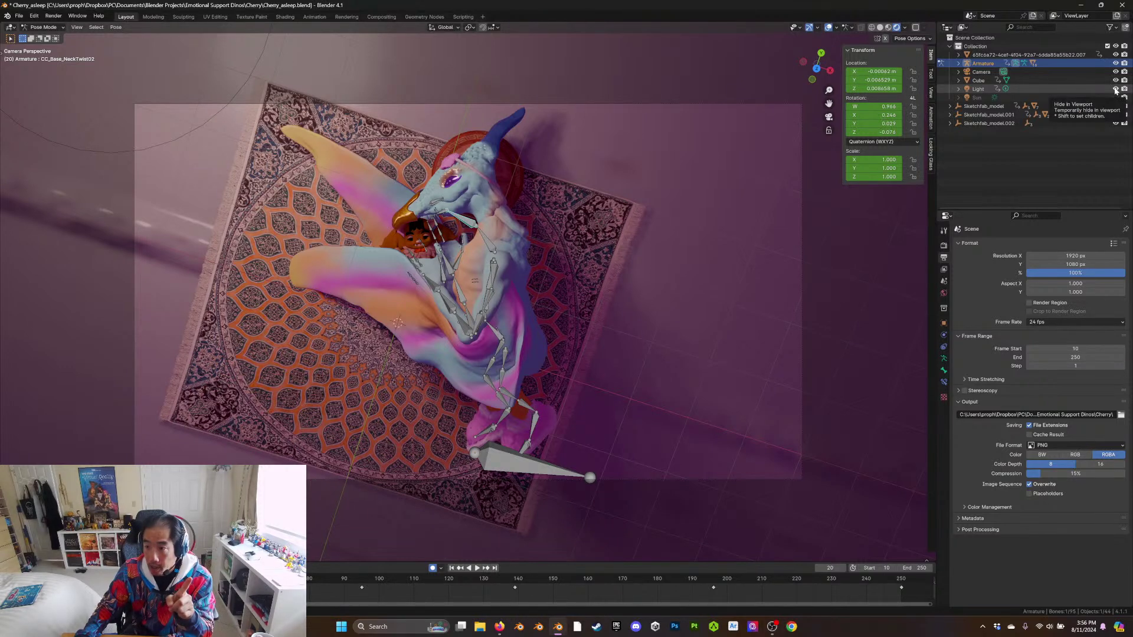
{"action": "left_click", "coordinate": [1116, 89]}
{"action": "left_click", "coordinate": [1116, 97]}
{"action": "left_click", "coordinate": [1116, 97]}
{"action": "left_click", "coordinate": [1116, 88]}
Switch to Object Mode and try moving the Light closer to the rug in the camera view
{"action": "left_click", "coordinate": [1092, 89]}
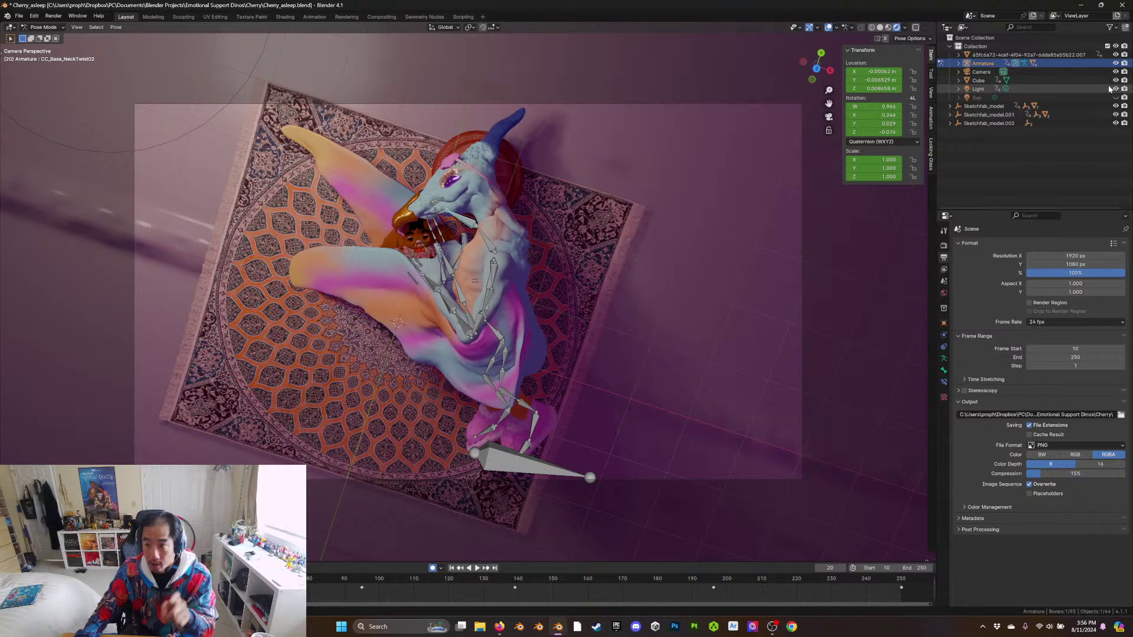
{"action": "scroll", "coordinate": [555, 343], "scroll_direction": "down", "scroll_amount": 4}
{"action": "scroll", "coordinate": [553, 359], "scroll_direction": "down", "scroll_amount": 2}
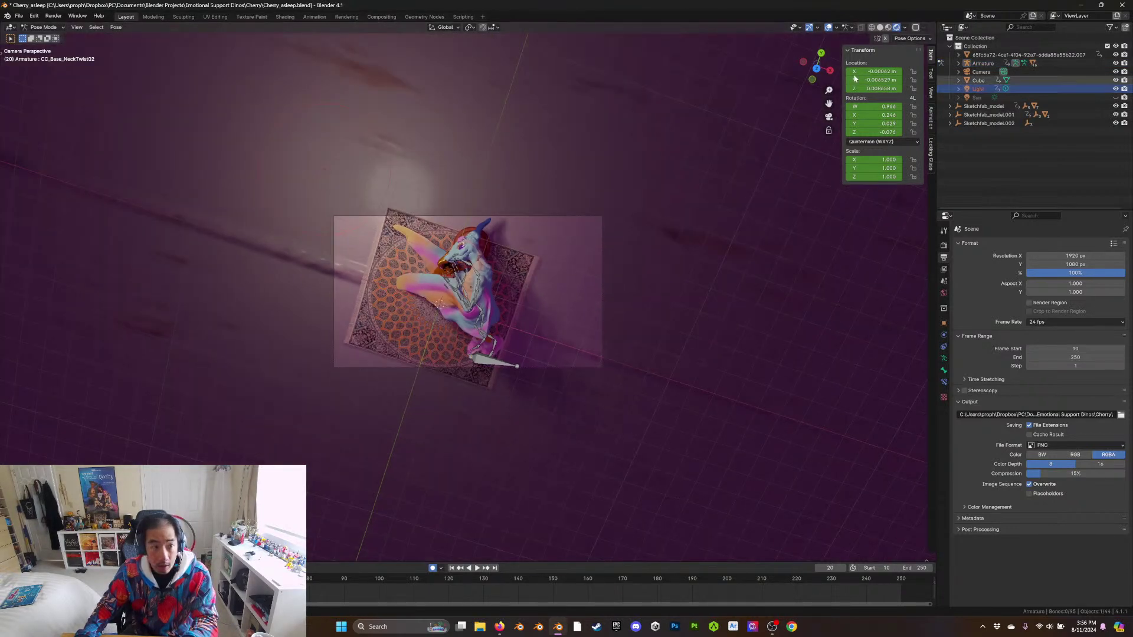
{"action": "left_click", "coordinate": [43, 27]}
{"action": "left_click", "coordinate": [42, 36]}
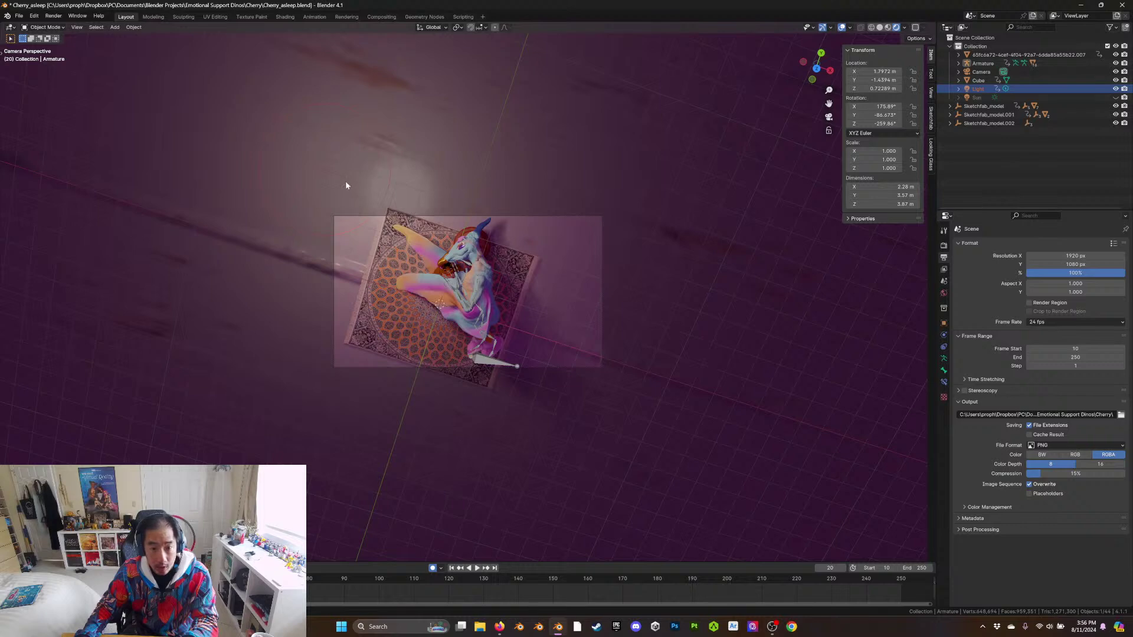
{"action": "left_click", "coordinate": [327, 171]}
{"action": "key", "text": "g"}
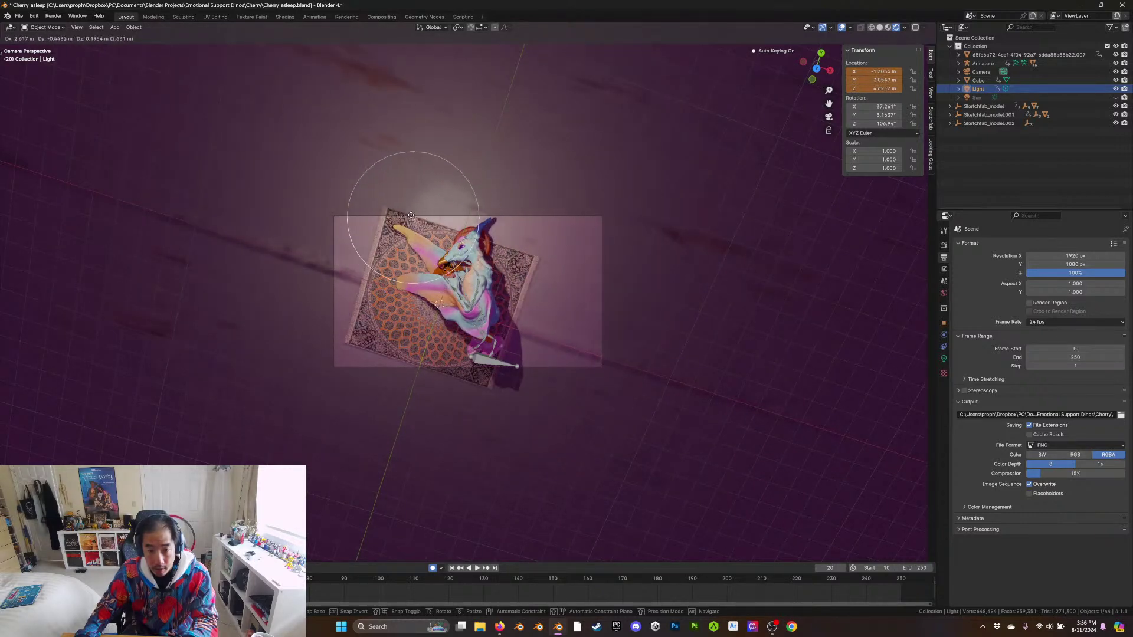
{"action": "left_click", "coordinate": [364, 199]}
{"action": "scroll", "coordinate": [544, 331], "scroll_direction": "up", "scroll_amount": 5}
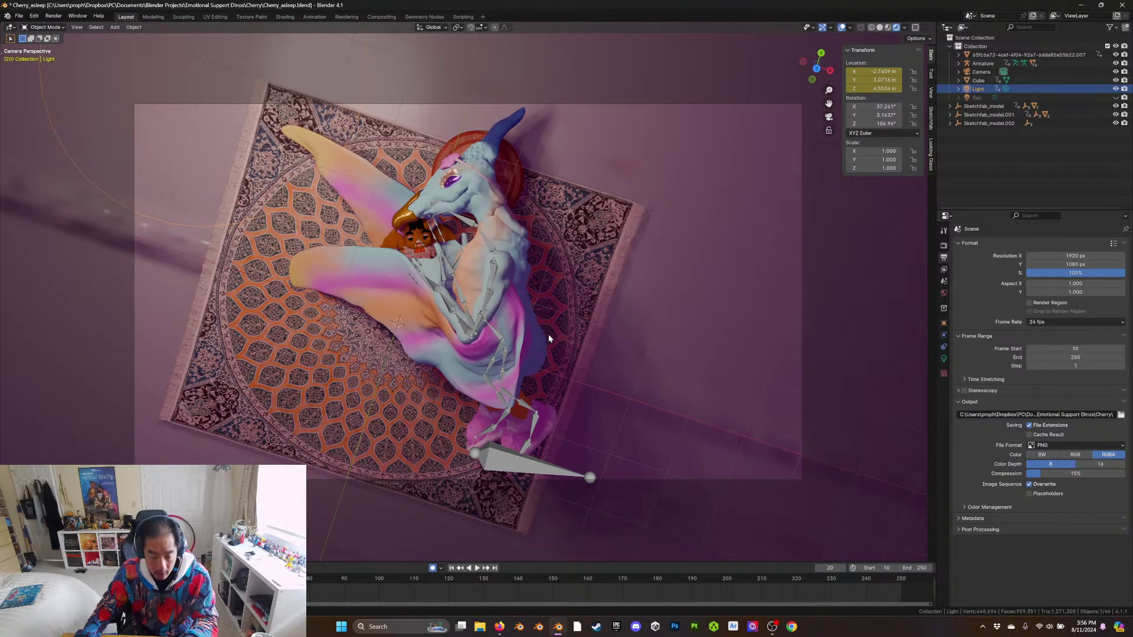
Undo the Light's move and the hiding of the Sun
{"action": "key", "text": "ctrl+z"}
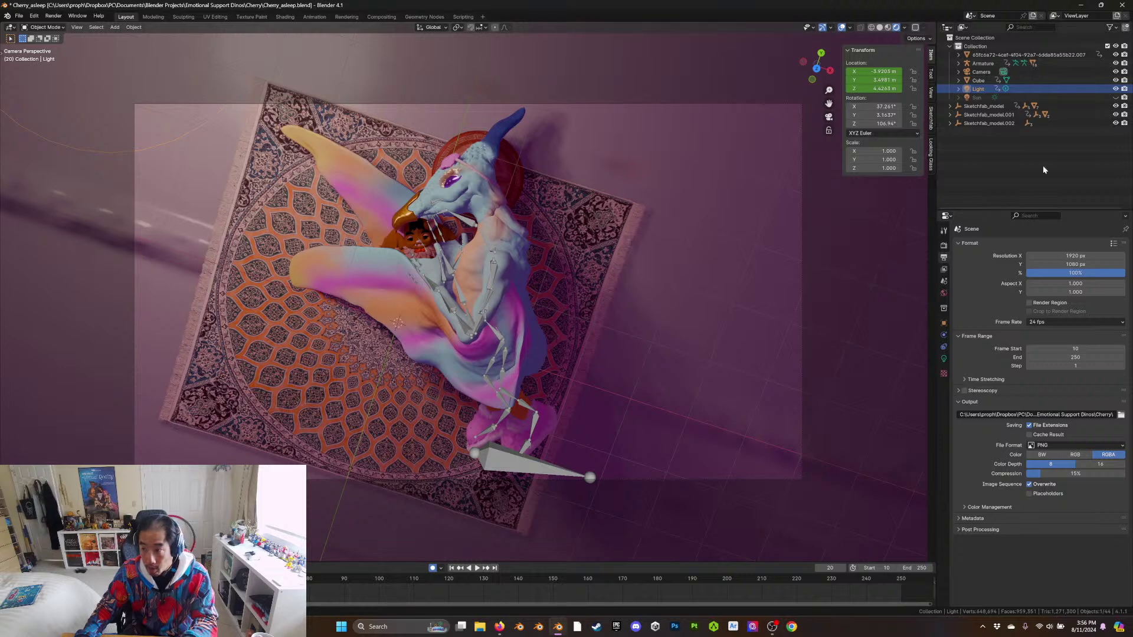
{"action": "key", "text": "ctrl+z"}
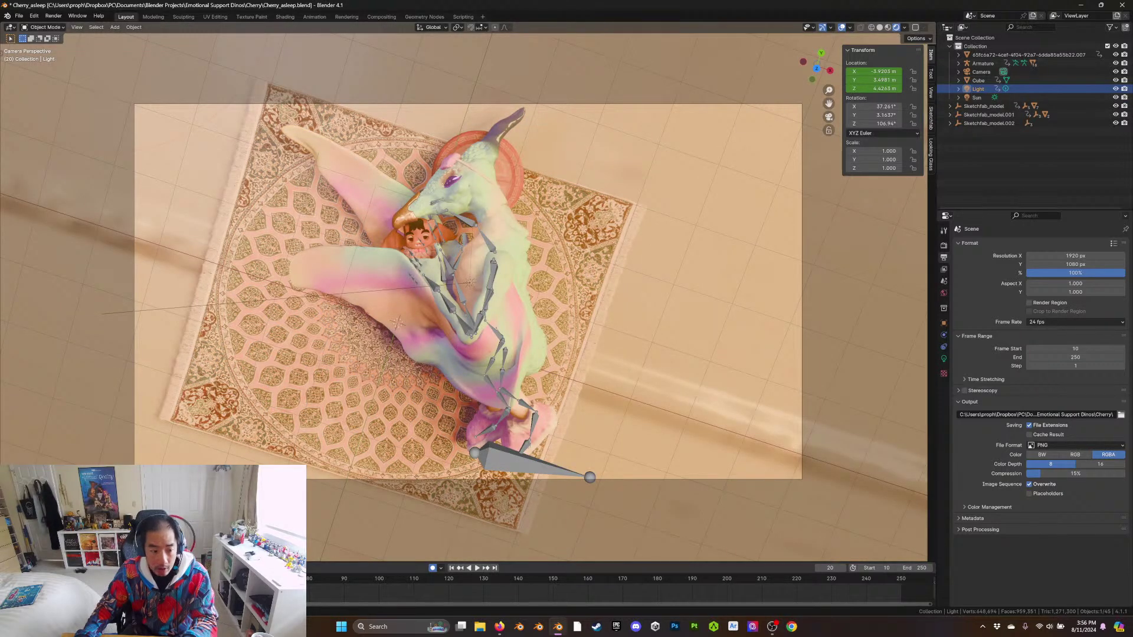
Preview the animation through the camera in rendered, material preview and solid shading
{"action": "key", "text": "space"}
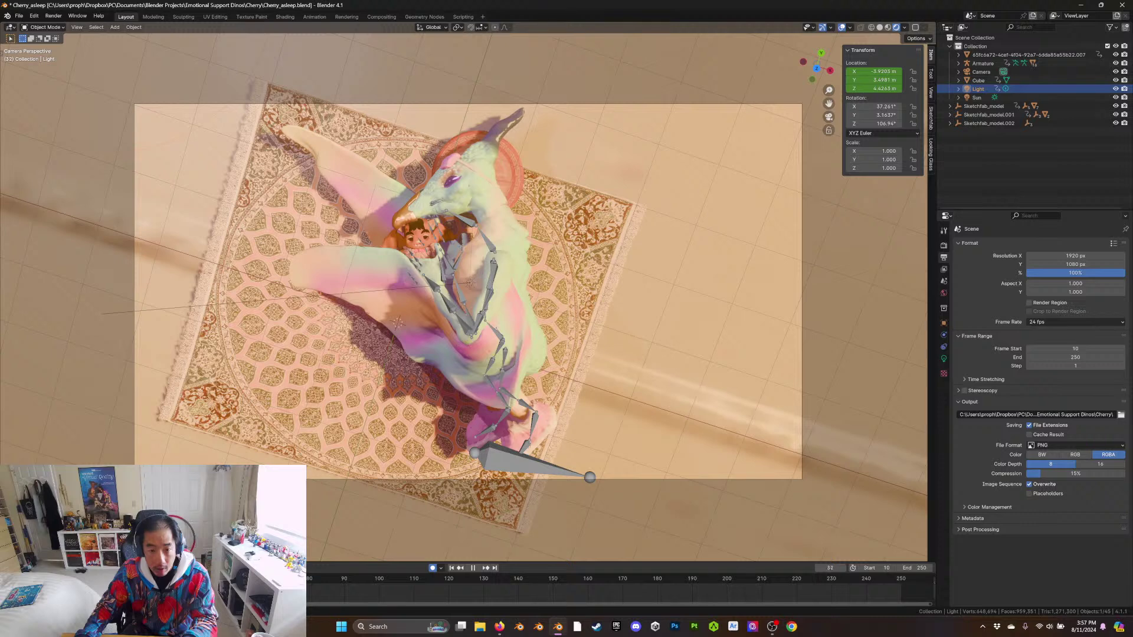
{"action": "key", "text": "space"}
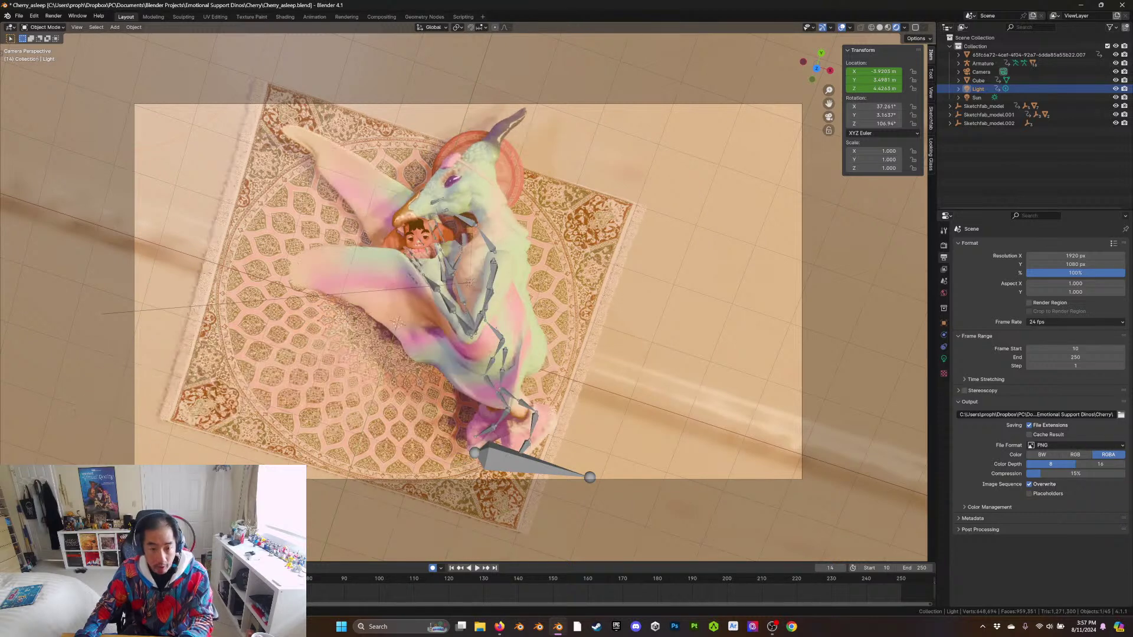
{"action": "left_click", "coordinate": [887, 28]}
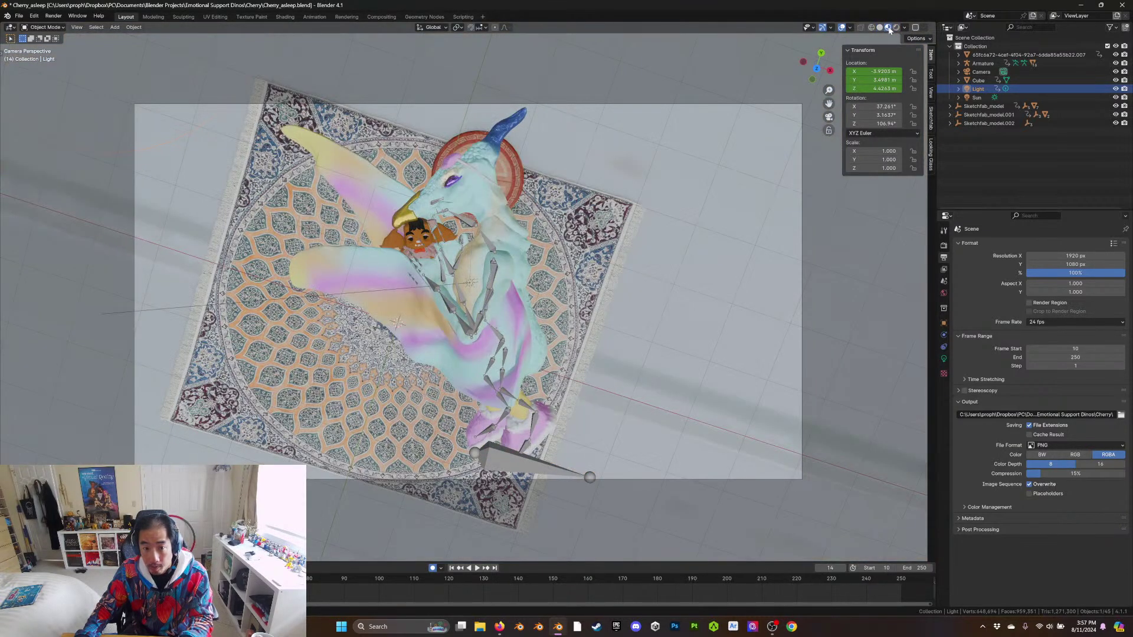
{"action": "key", "text": "space"}
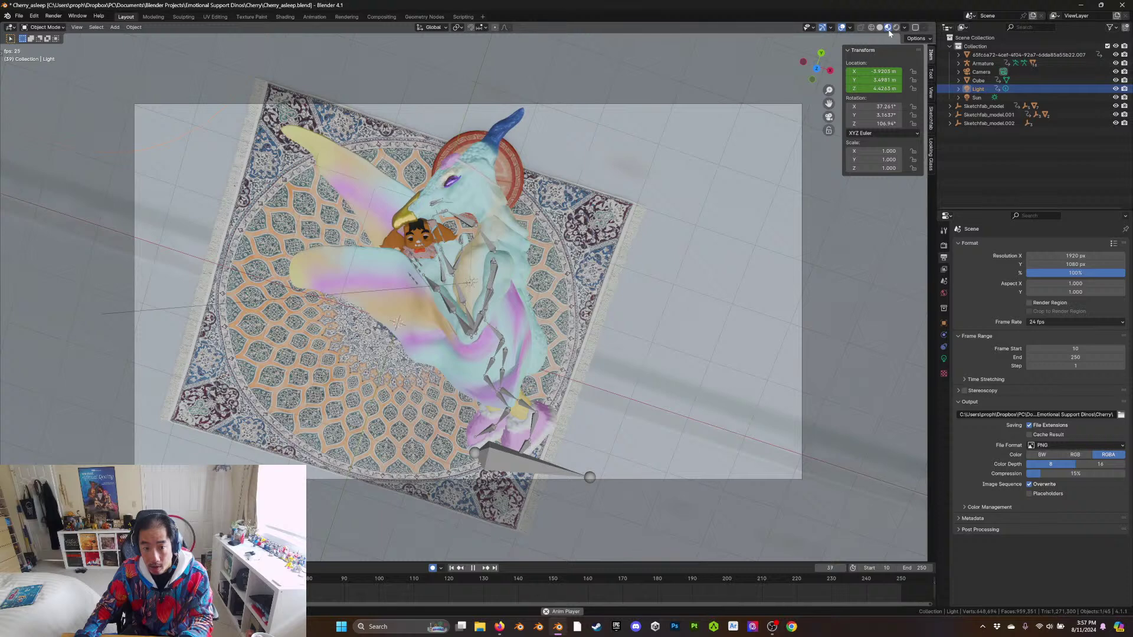
{"action": "key", "text": "space"}
{"action": "left_click", "coordinate": [880, 28]}
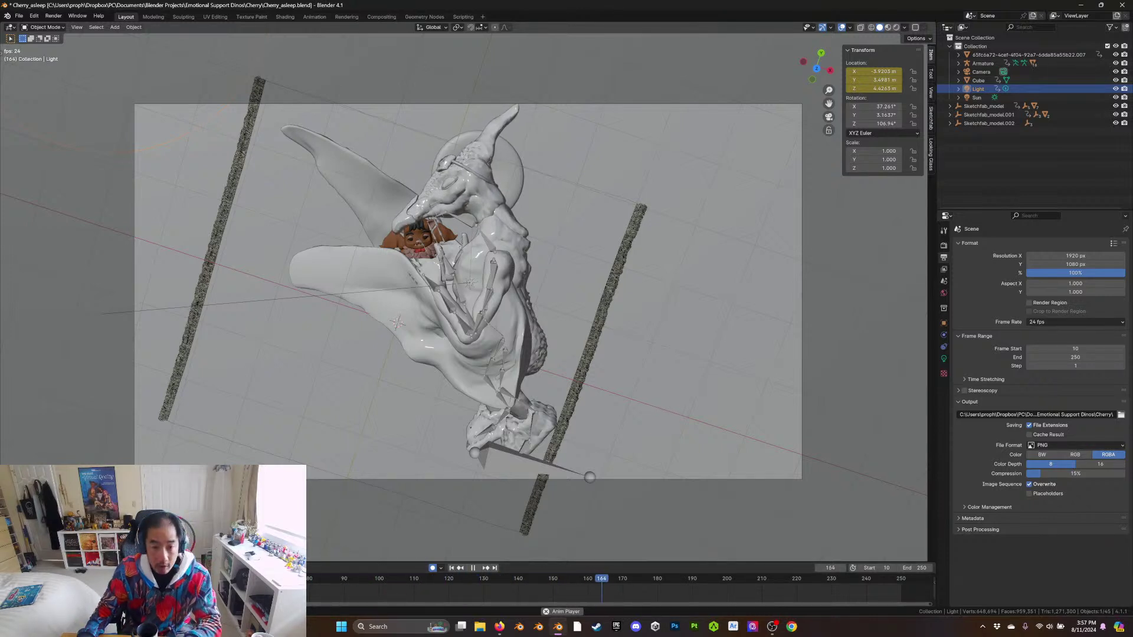
{"action": "key", "text": "space"}
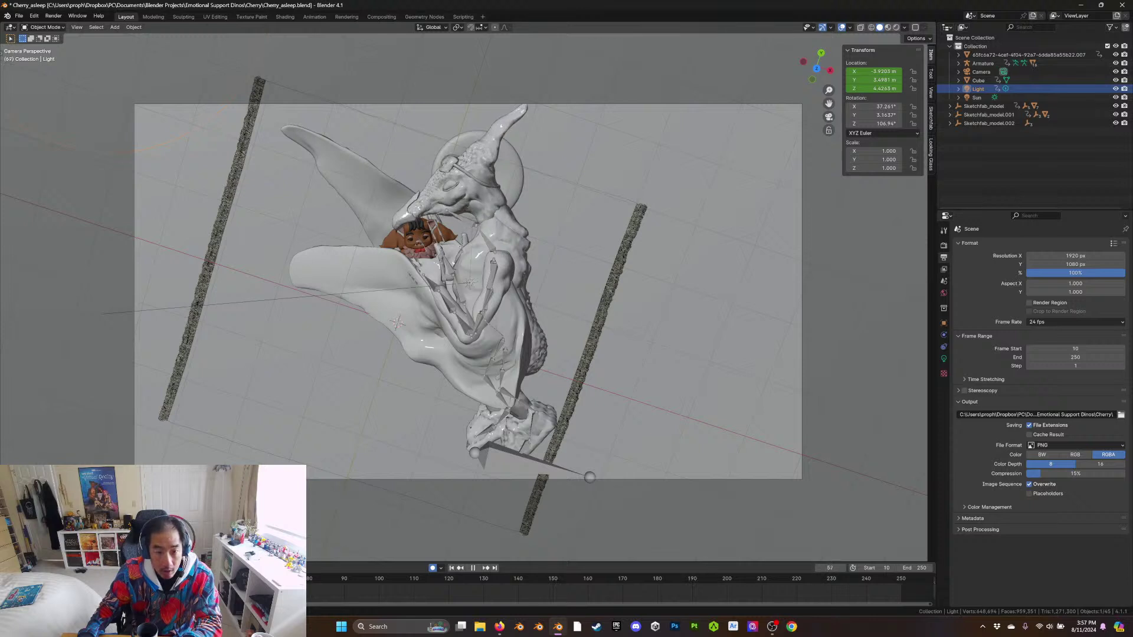
{"action": "key", "text": "shift+ctrl+space"}
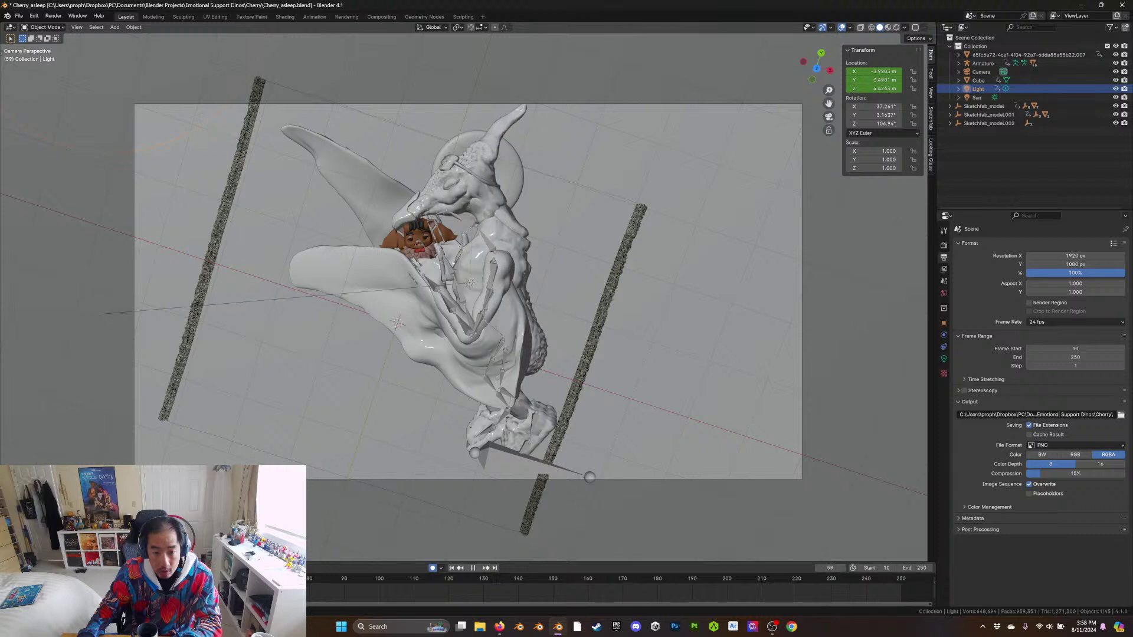
Select the armature, enter Pose Mode and select the left forearm twist bone
{"action": "left_click", "coordinate": [470, 334]}
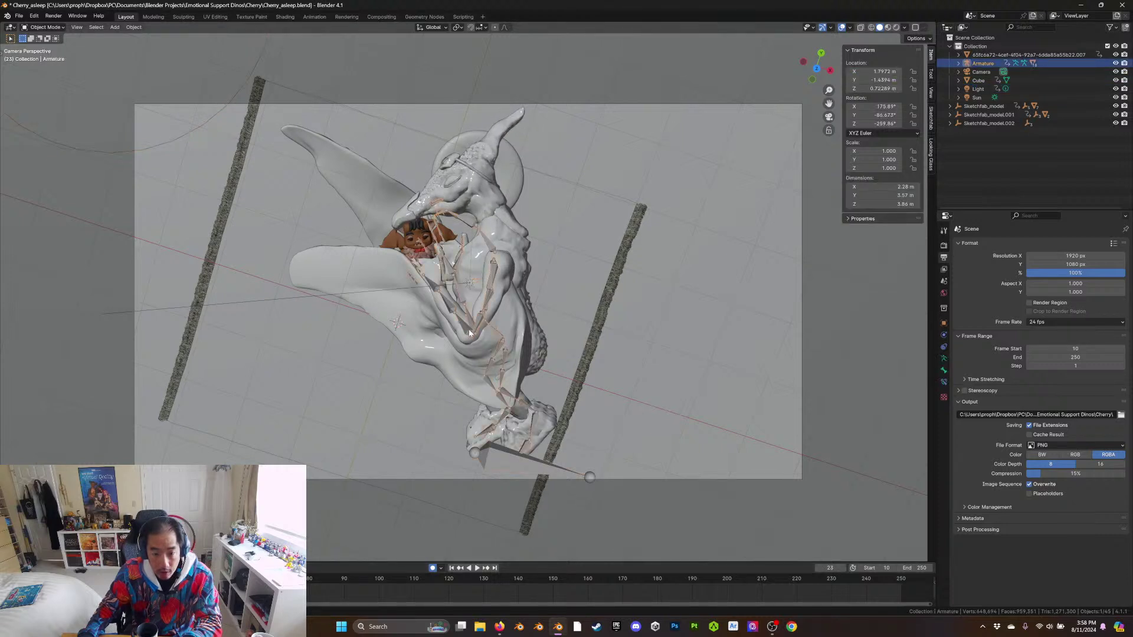
{"action": "left_click", "coordinate": [44, 27]}
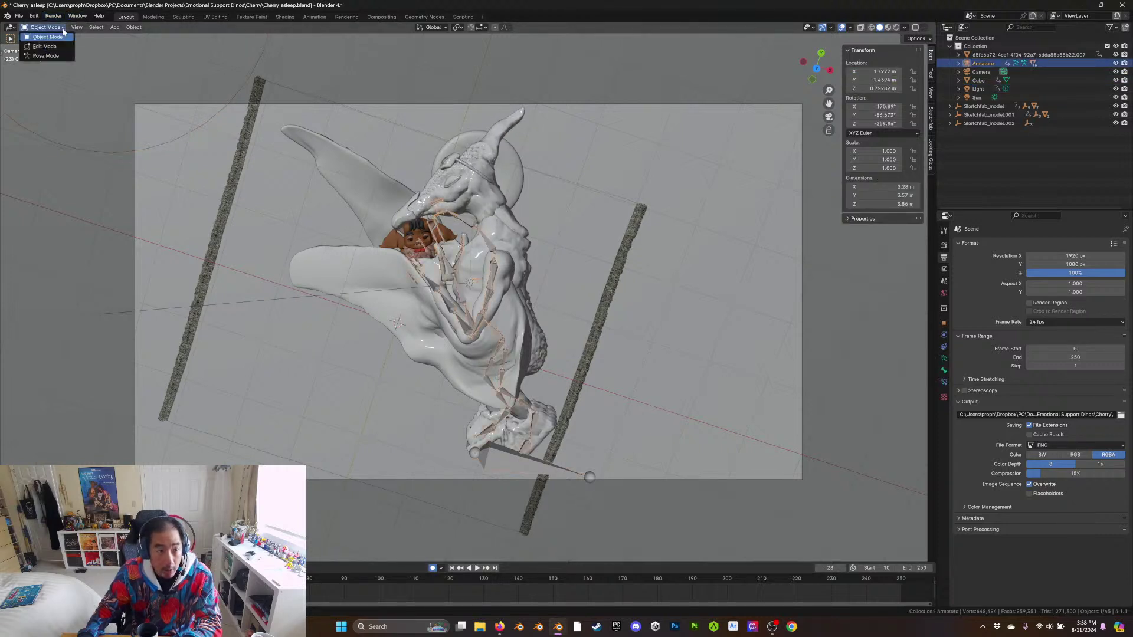
{"action": "left_click", "coordinate": [42, 57]}
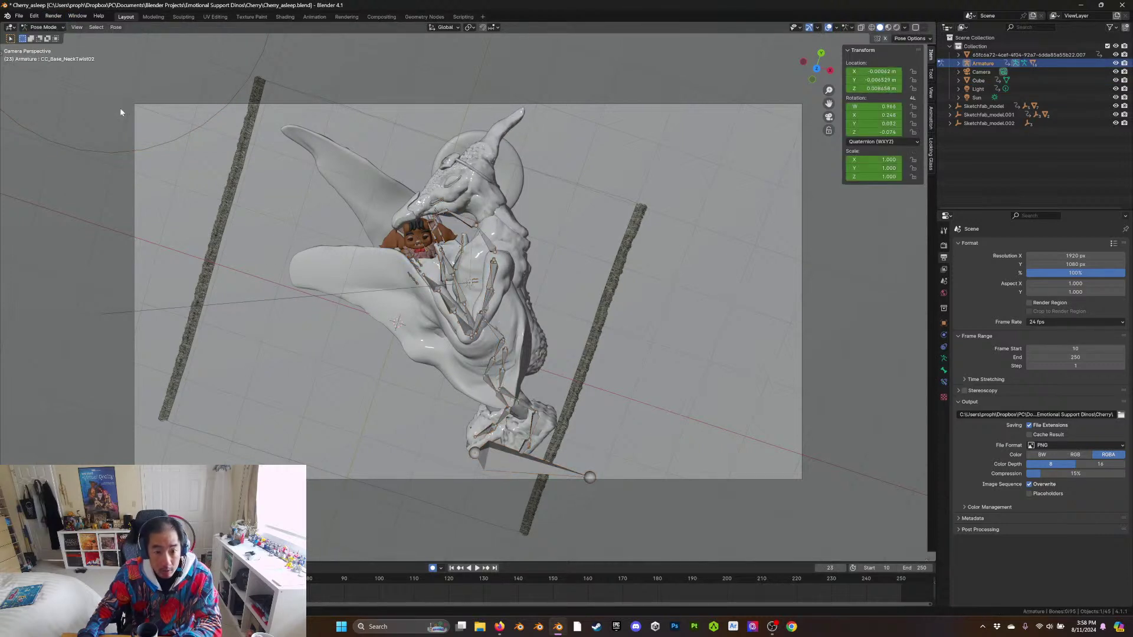
{"action": "left_click", "coordinate": [470, 332]}
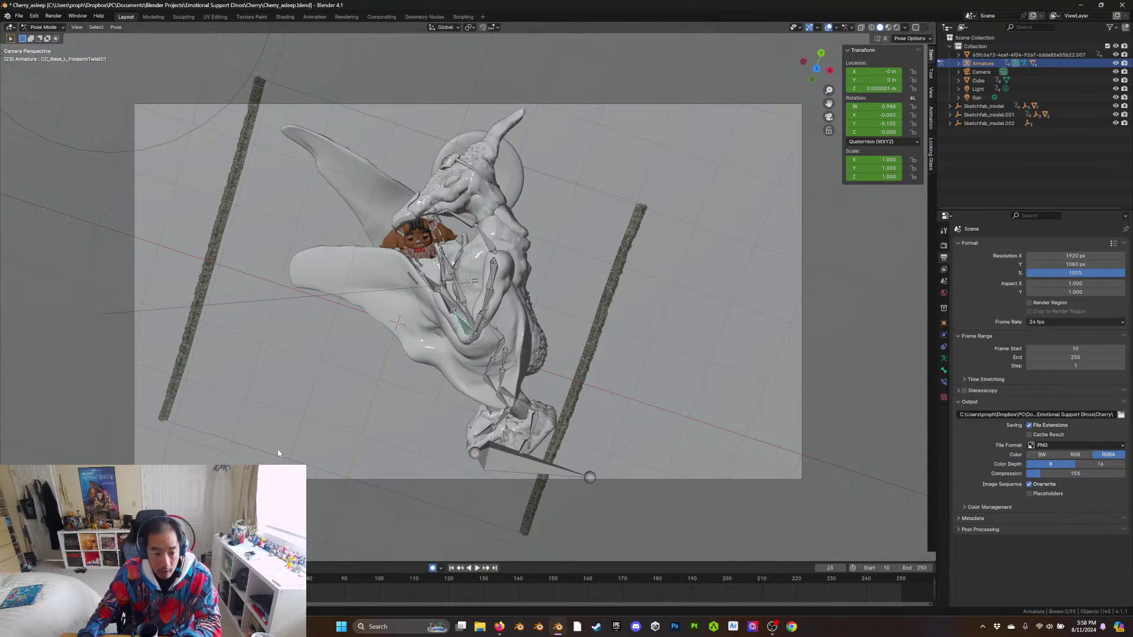
Keyframe the left forearm bone's resting pose at frame 250
{"action": "key", "text": "space"}
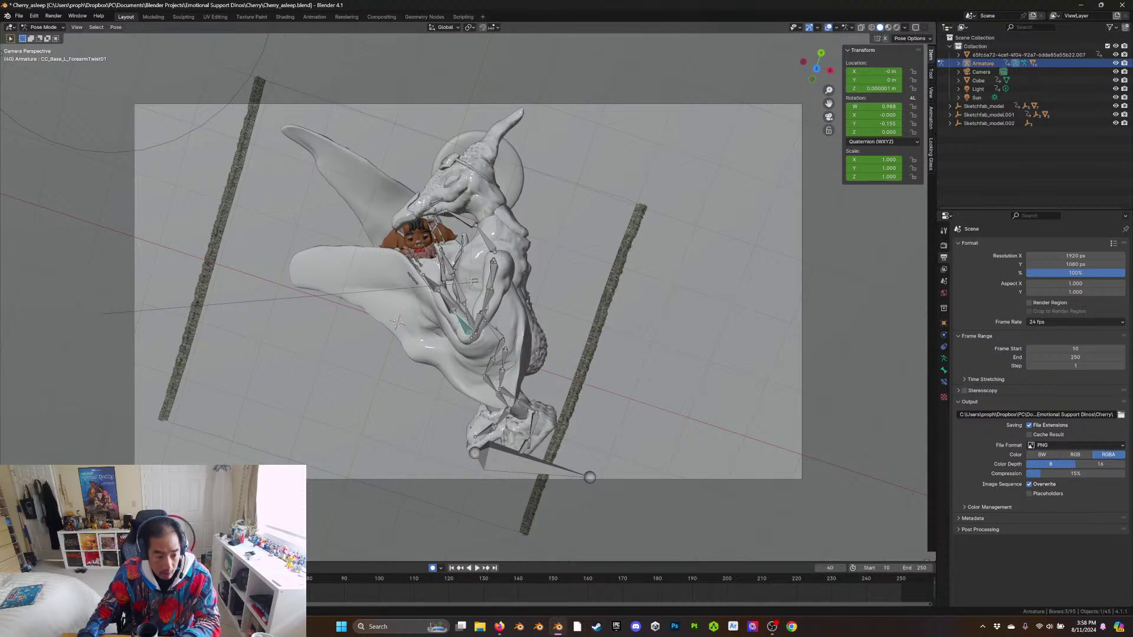
{"action": "left_click", "coordinate": [901, 578]}
{"action": "key", "text": "i"}
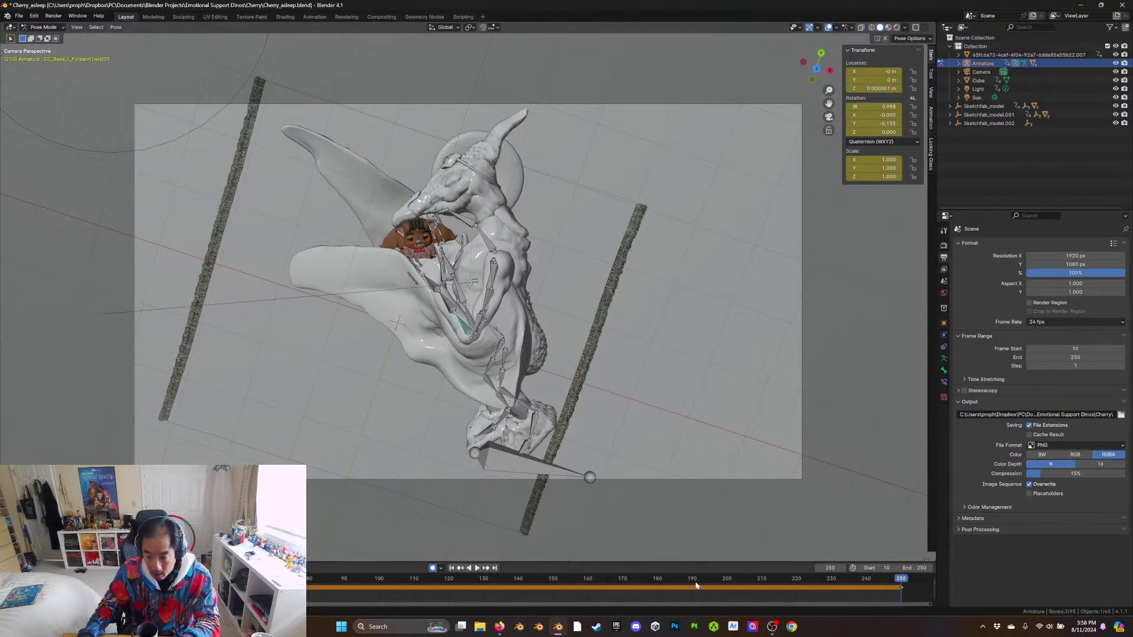
At frame 50, rotate the left forearm twist bone in camera view, and refine the rotation from a low side view
{"action": "key", "text": "space"}
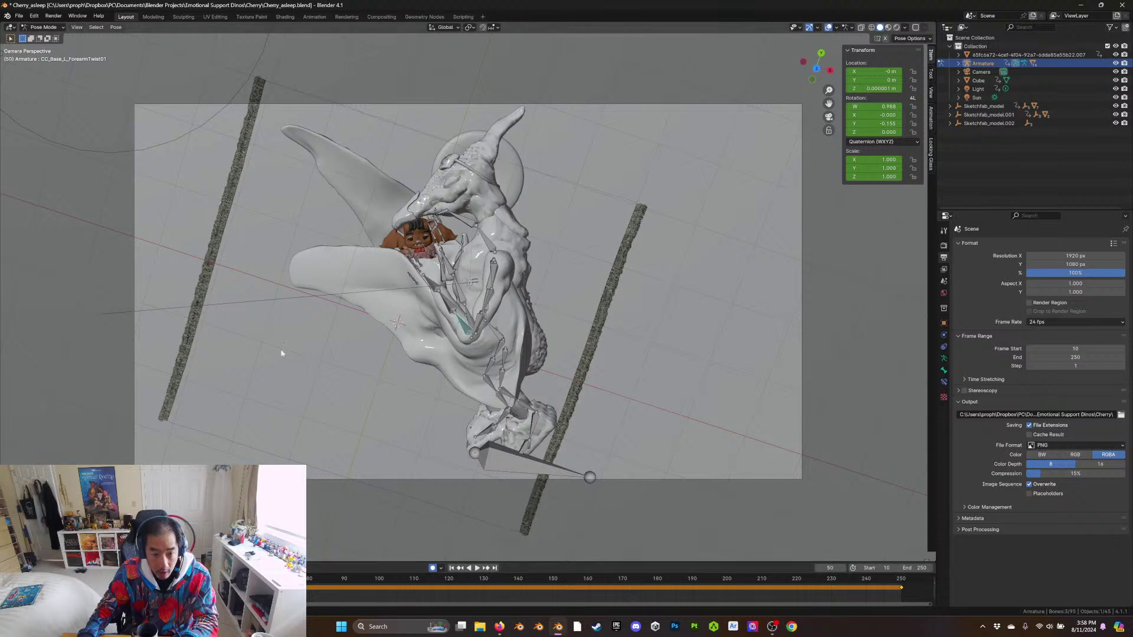
{"action": "key", "text": "r"}
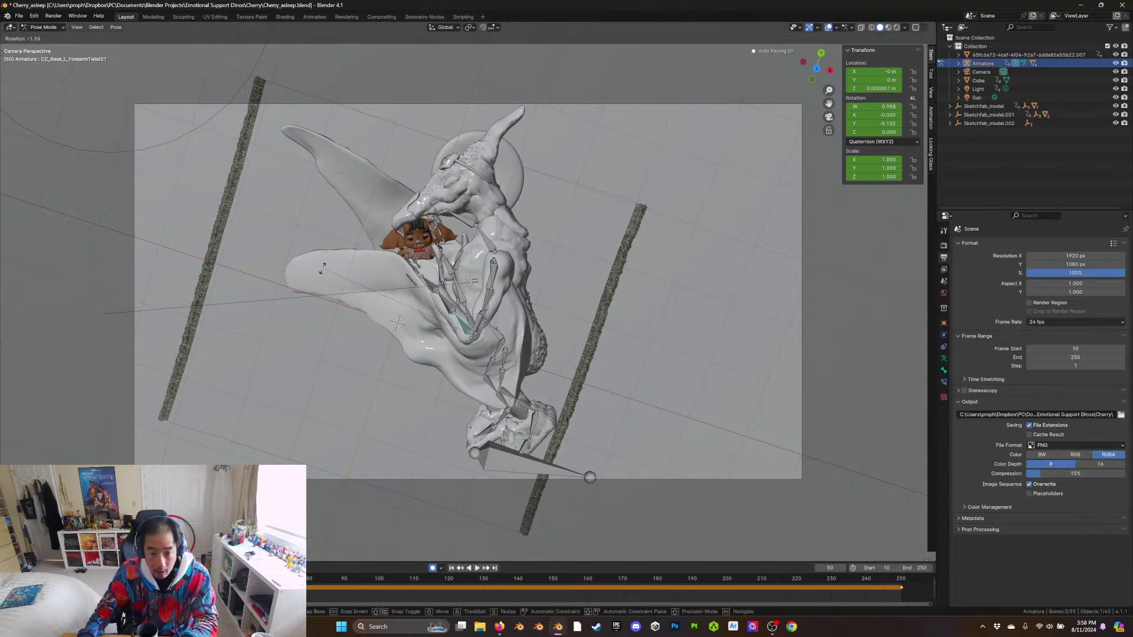
{"action": "left_click", "coordinate": [317, 276]}
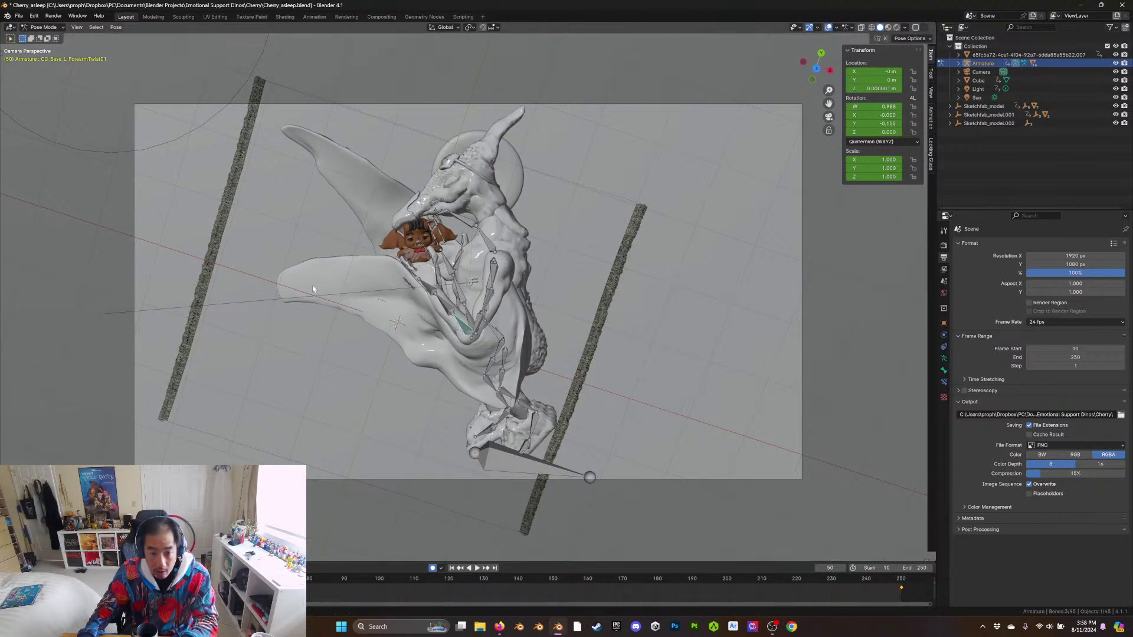
{"action": "middle_click_drag", "start_coordinate": [347, 366], "coordinate": [283, 278]}
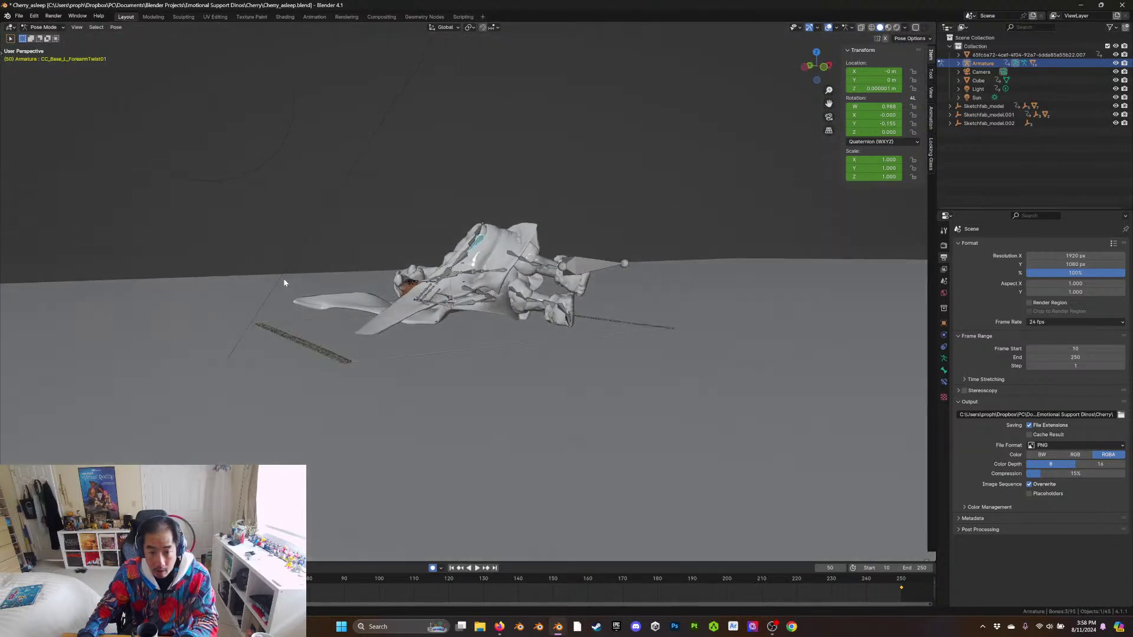
{"action": "key", "text": "r"}
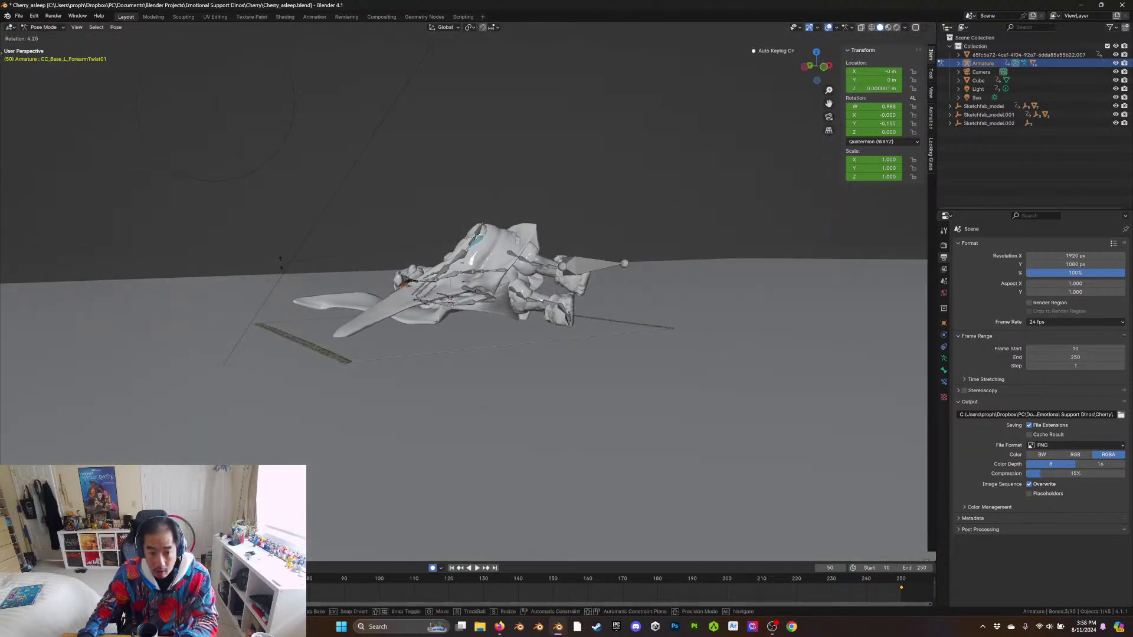
{"action": "left_click", "coordinate": [282, 260]}
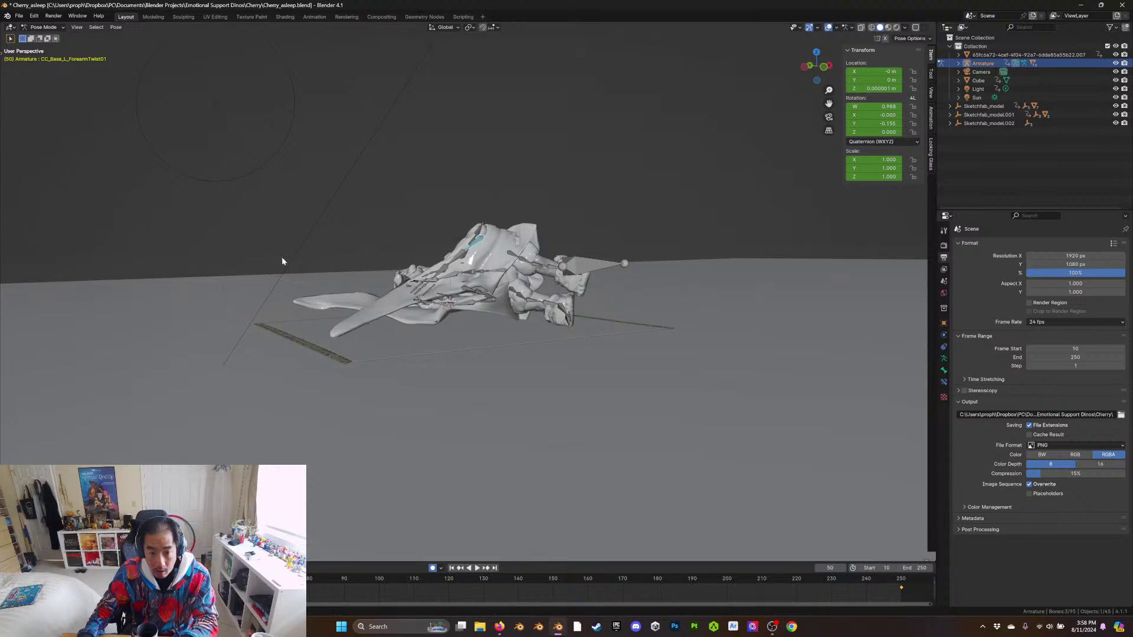
At frame 10, rotate the left forearm bone about 5.8° from the side view
{"action": "left_click_drag", "start_coordinate": [170, 579], "coordinate": [66, 579]}
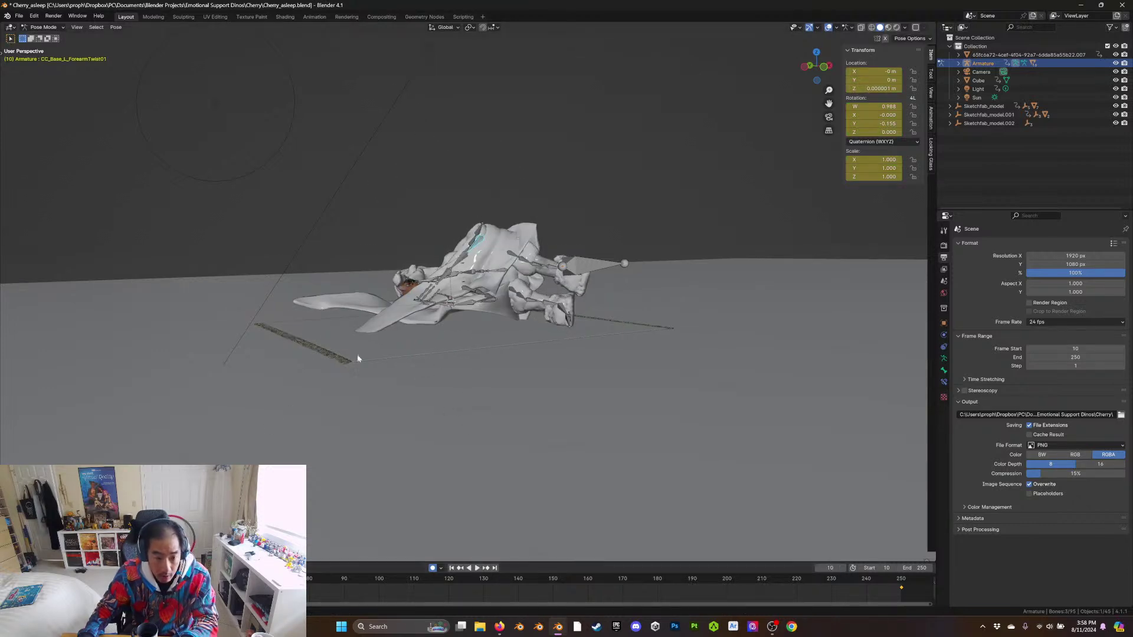
{"action": "key", "text": "r"}
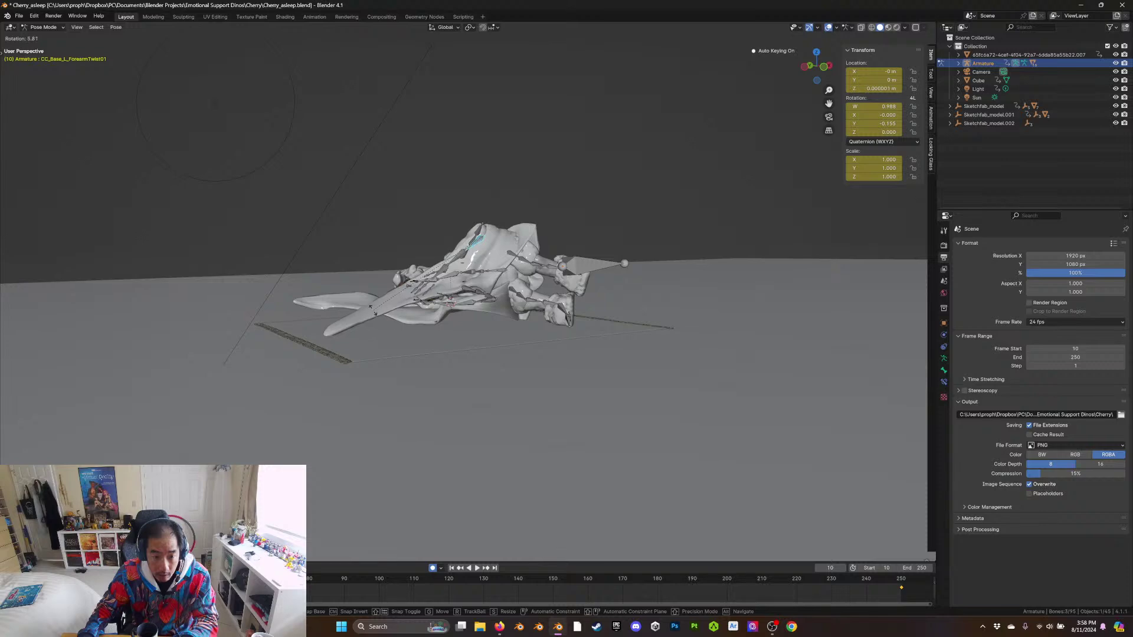
{"action": "left_click", "coordinate": [374, 311]}
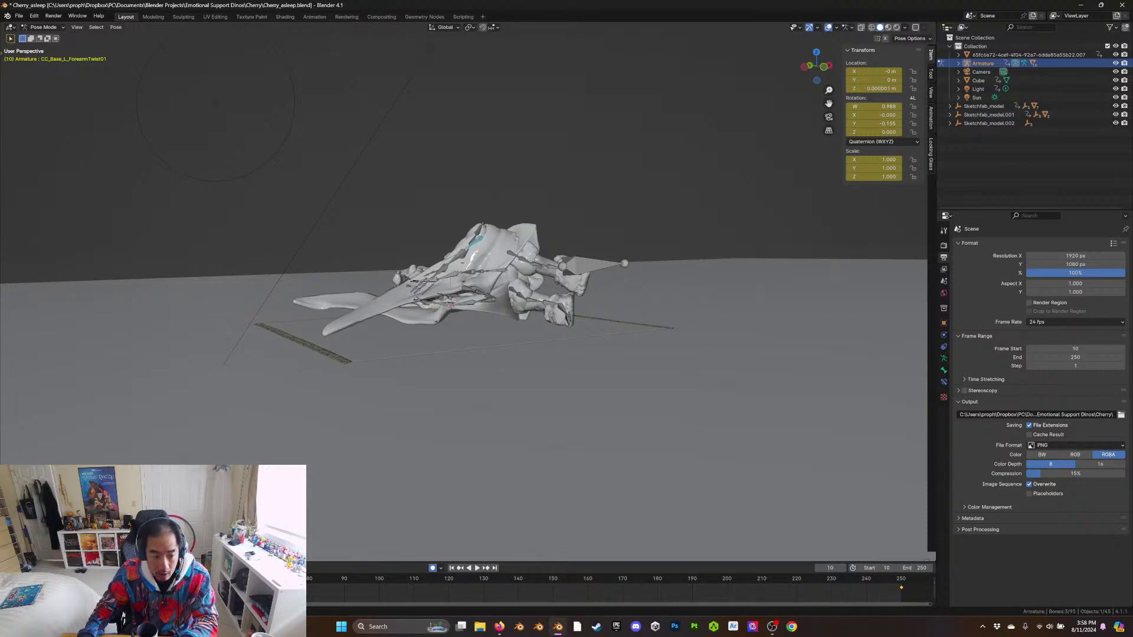
Return to the frame 50 keyframe and rotate the left forearm bone further from a view above the model
{"action": "left_click", "coordinate": [485, 569]}
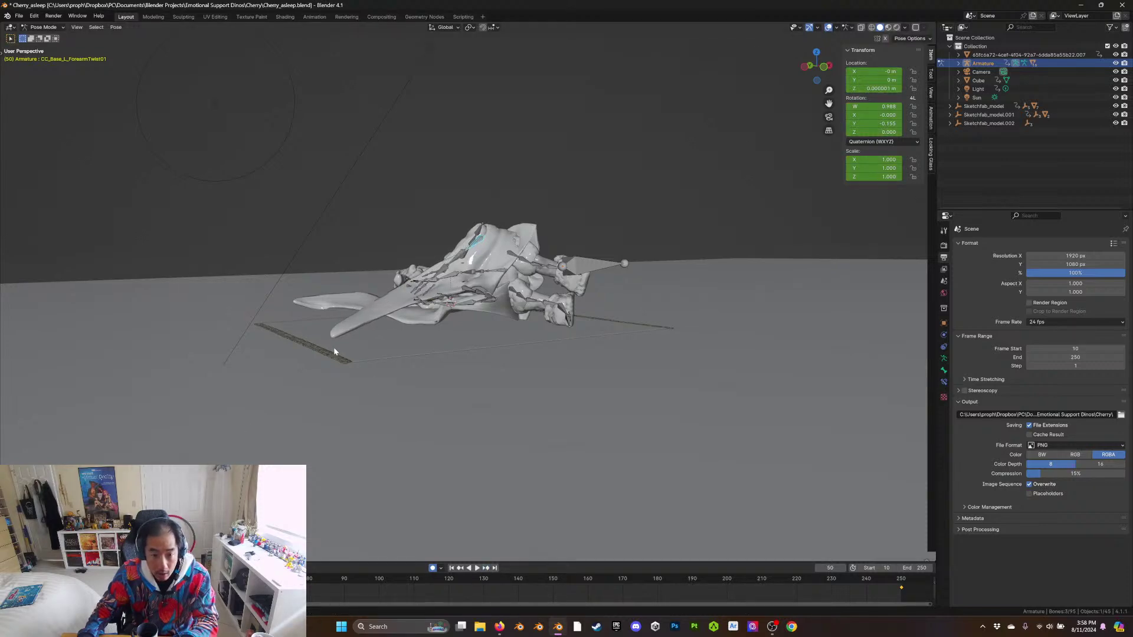
{"action": "middle_click_drag", "start_coordinate": [339, 318], "coordinate": [381, 402]}
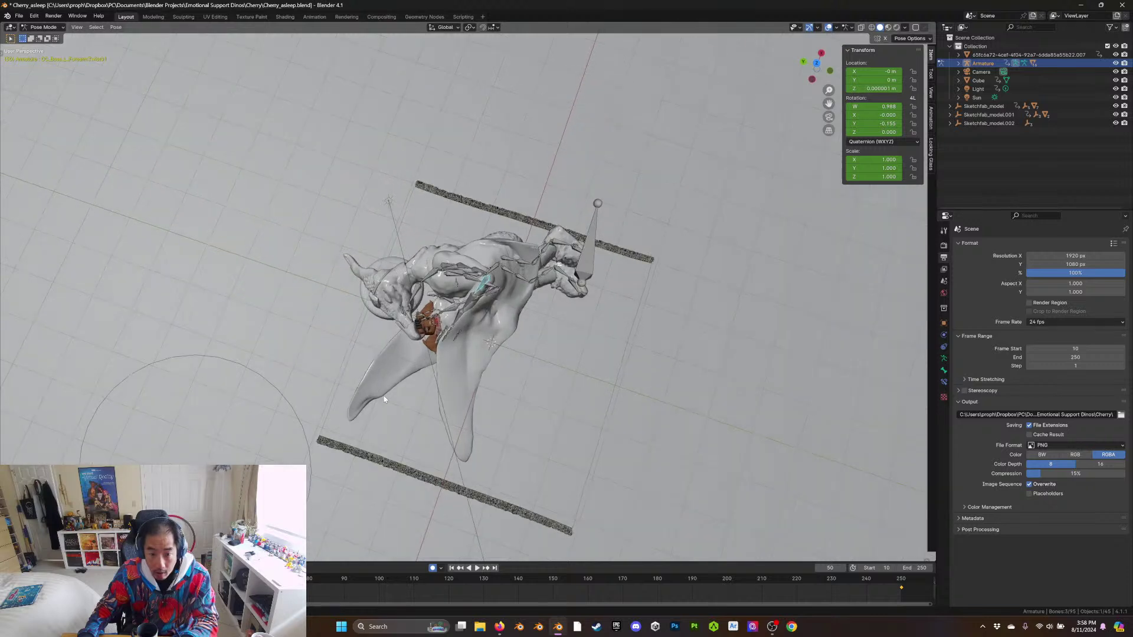
{"action": "key", "text": "r"}
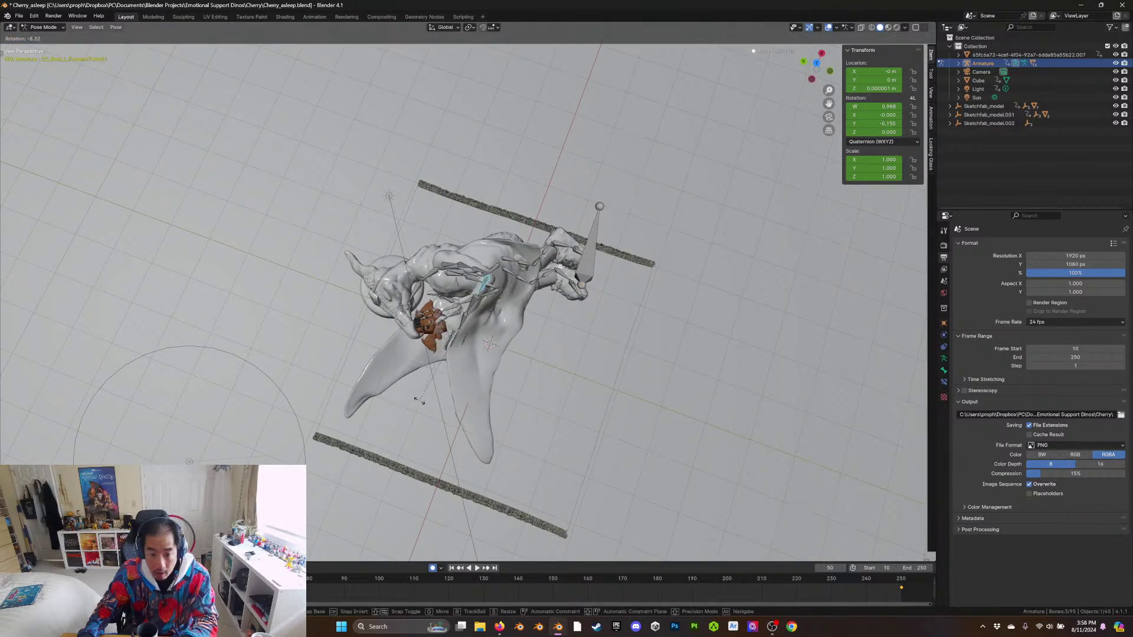
{"action": "left_click", "coordinate": [402, 473]}
Play the animation repeatedly from the start through the camera to review the left wing's movement
{"action": "left_click", "coordinate": [828, 117]}
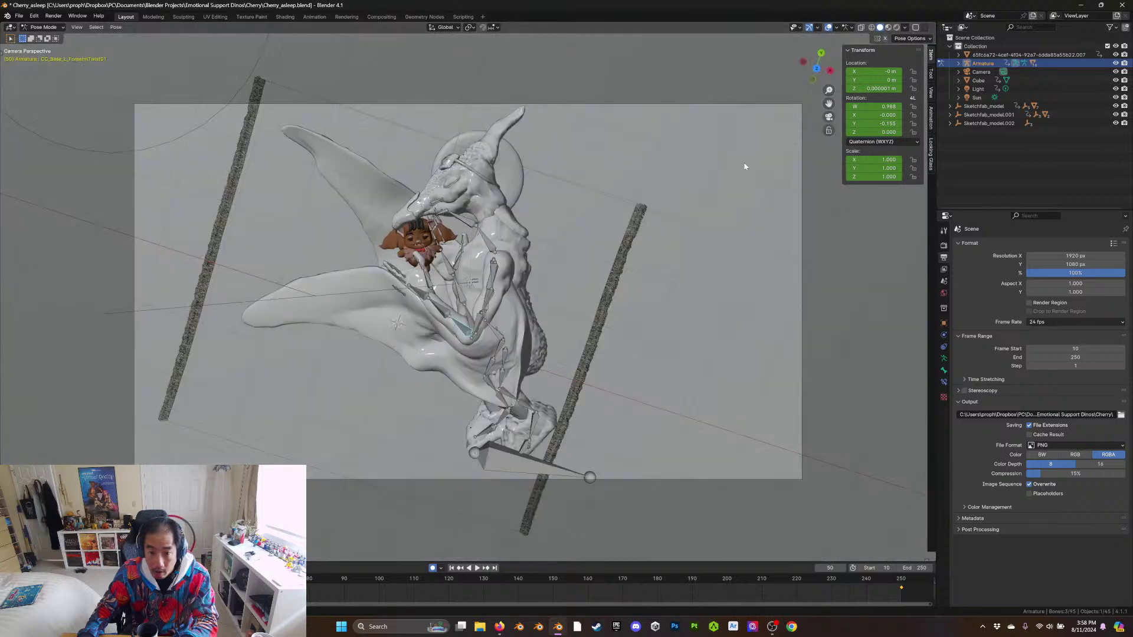
{"action": "key", "text": "space"}
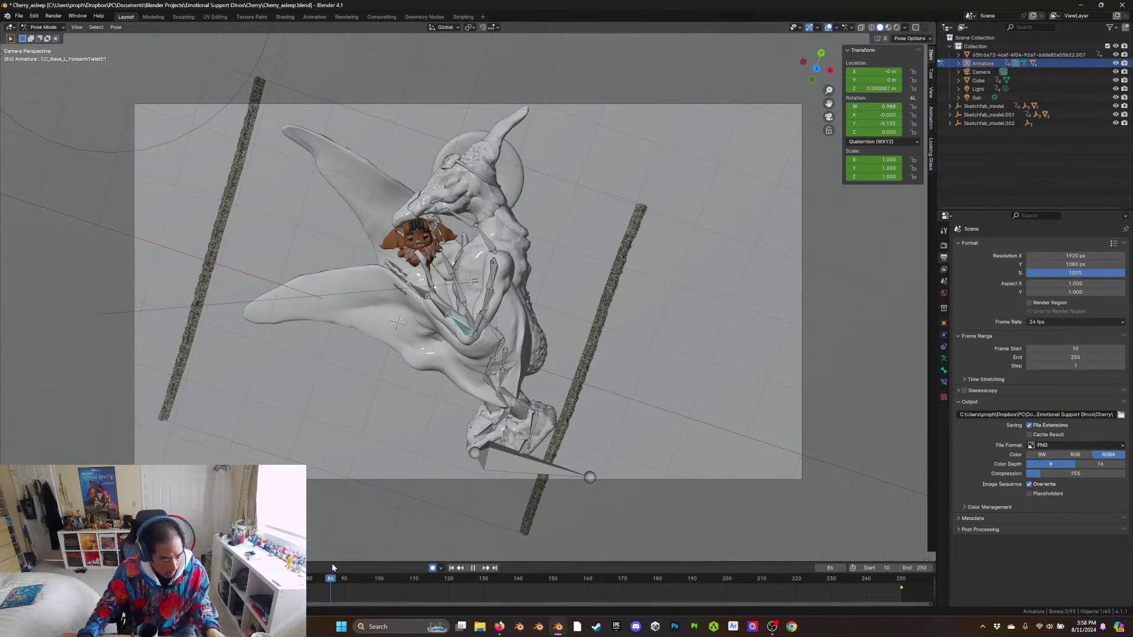
{"action": "key", "text": "shift+Left"}
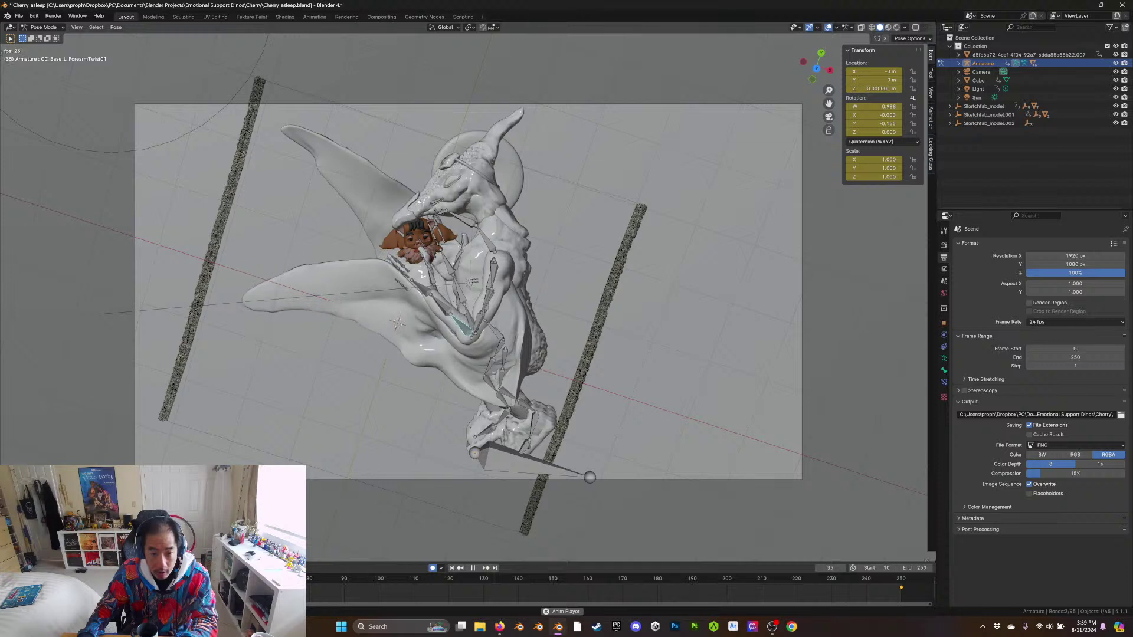
{"action": "key", "text": "space"}
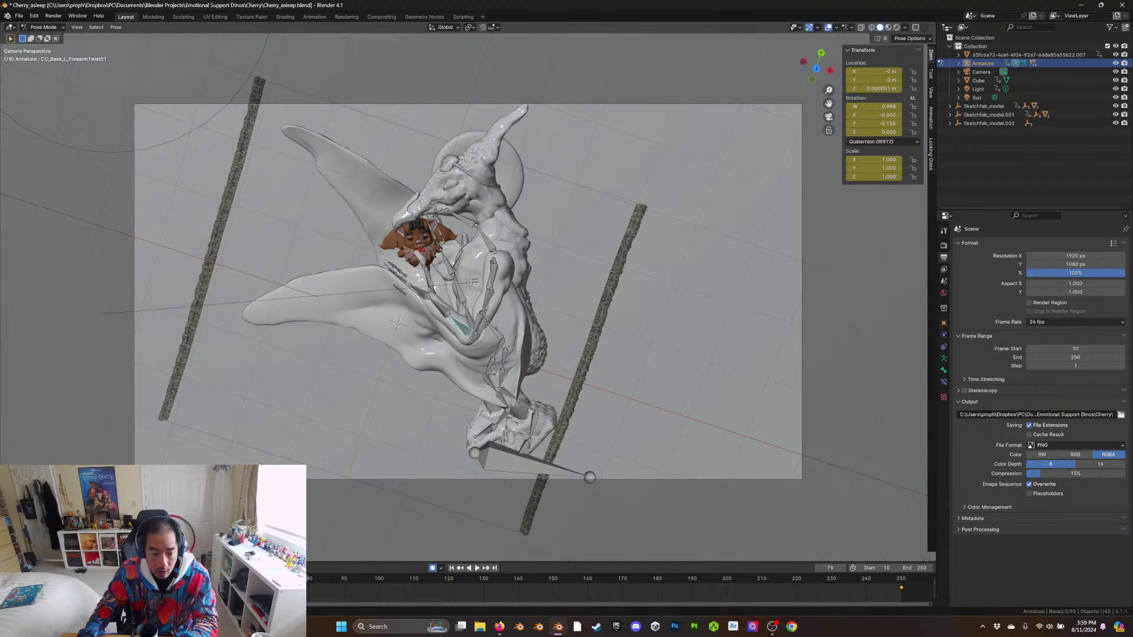
{"action": "key", "text": "shift+Left"}
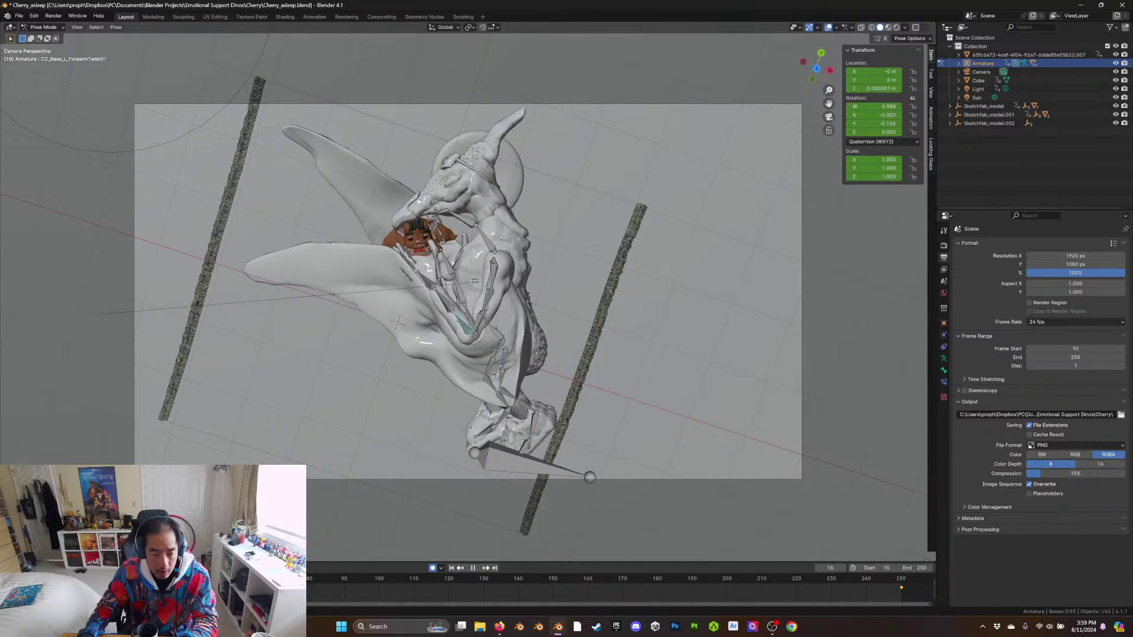
{"action": "key", "text": "Down"}
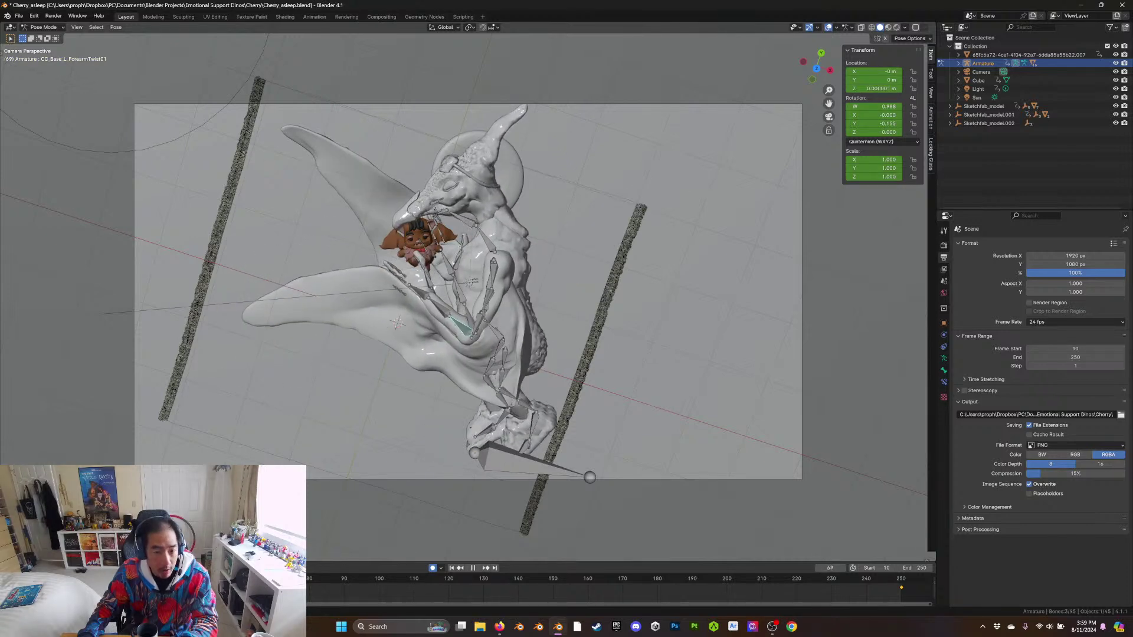
{"action": "key", "text": "shift+Left"}
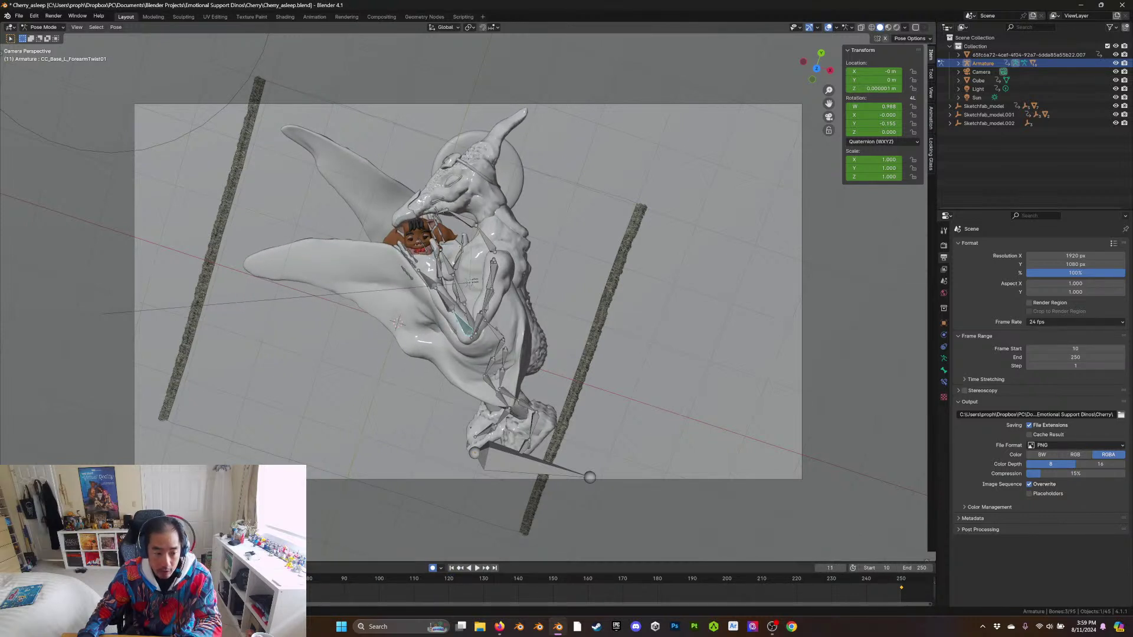
{"action": "key", "text": "space"}
{"action": "key", "text": "Escape"}
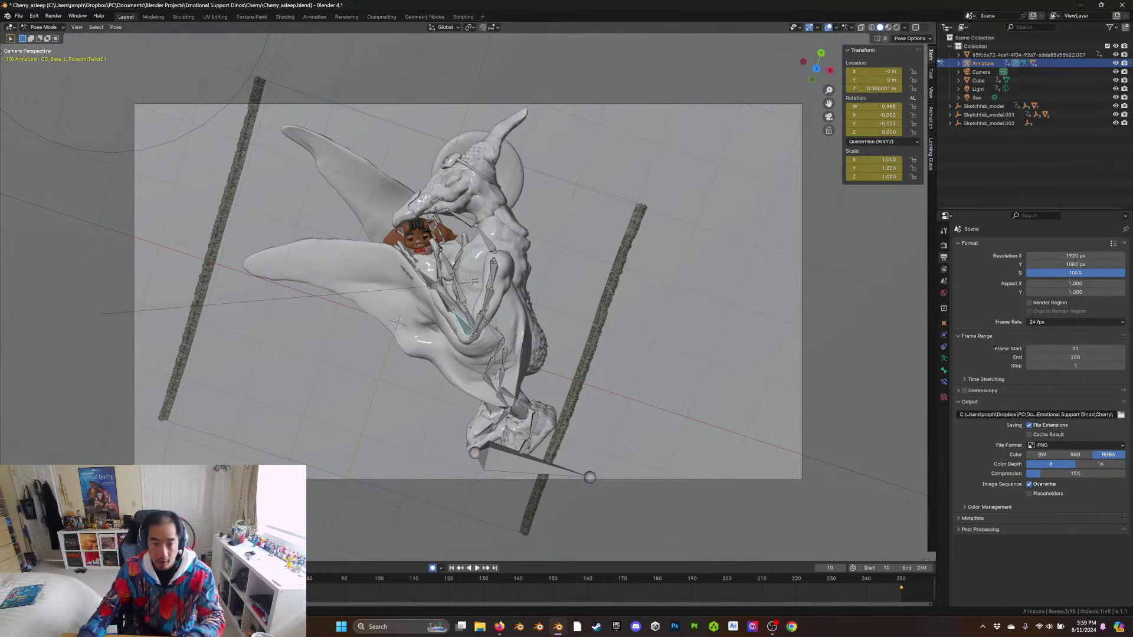
{"action": "key", "text": "space"}
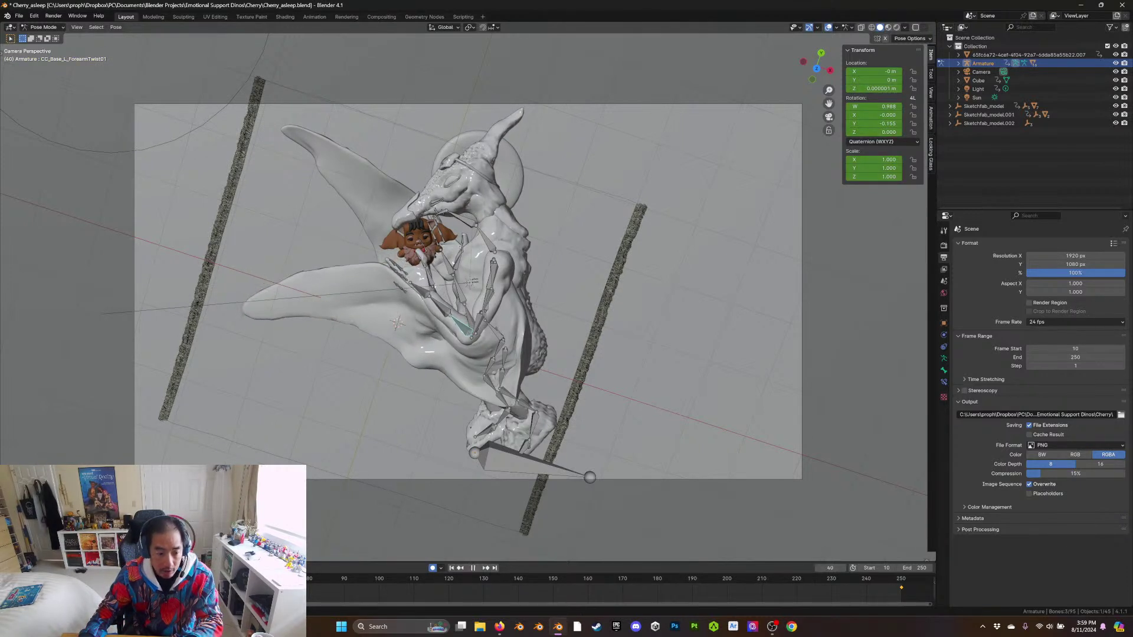
{"action": "key", "text": "Escape"}
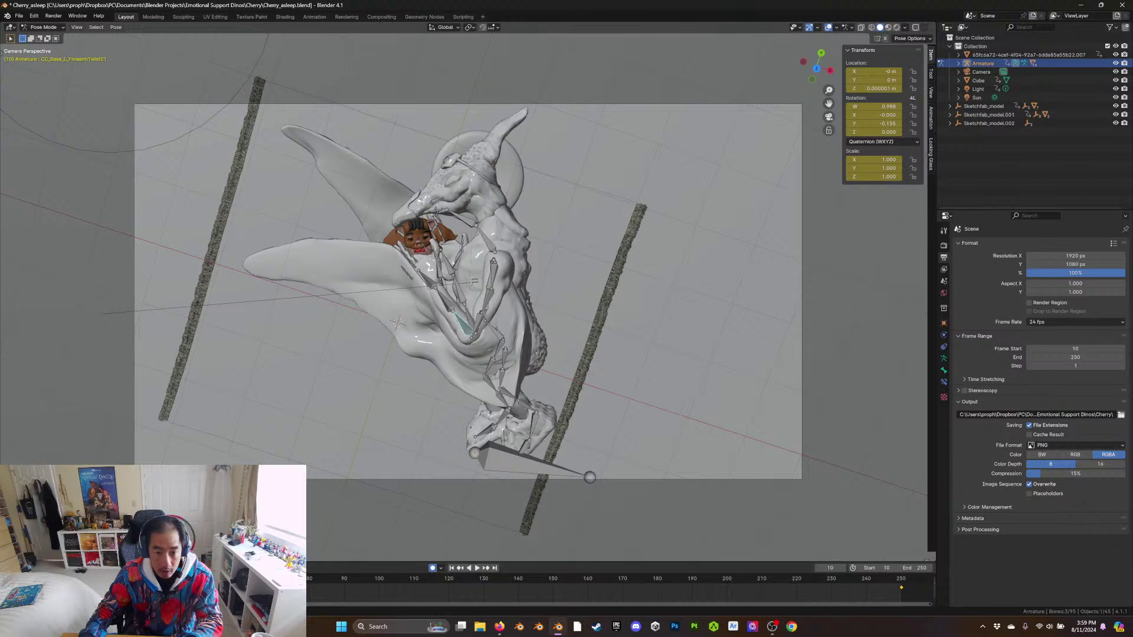
{"action": "key", "text": "space"}
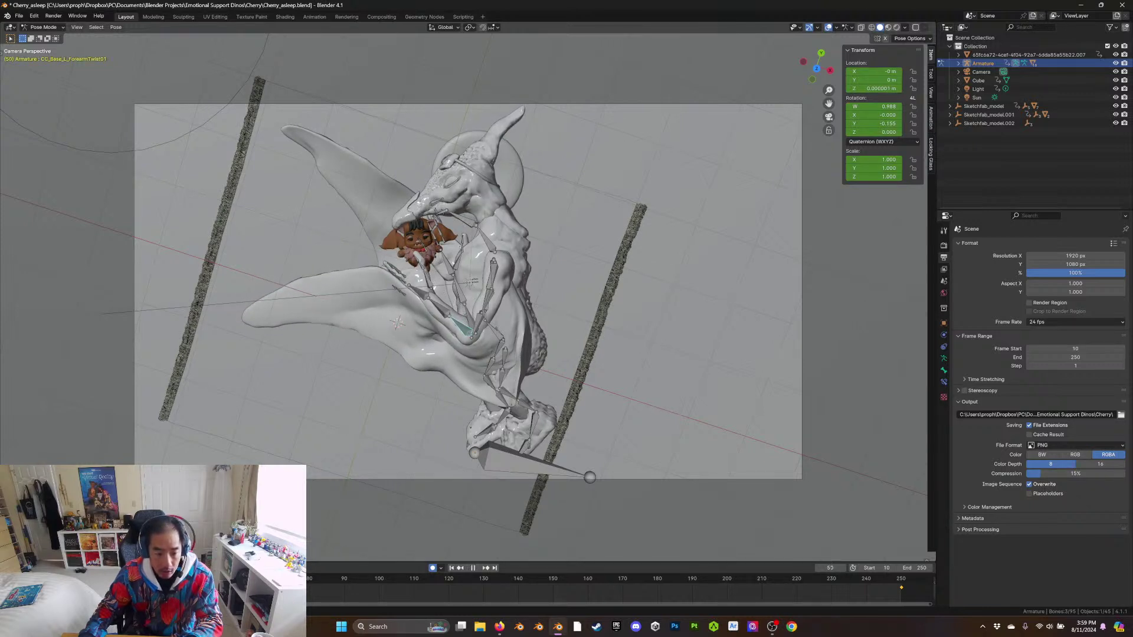
{"action": "key", "text": "Escape"}
{"action": "key", "text": "space"}
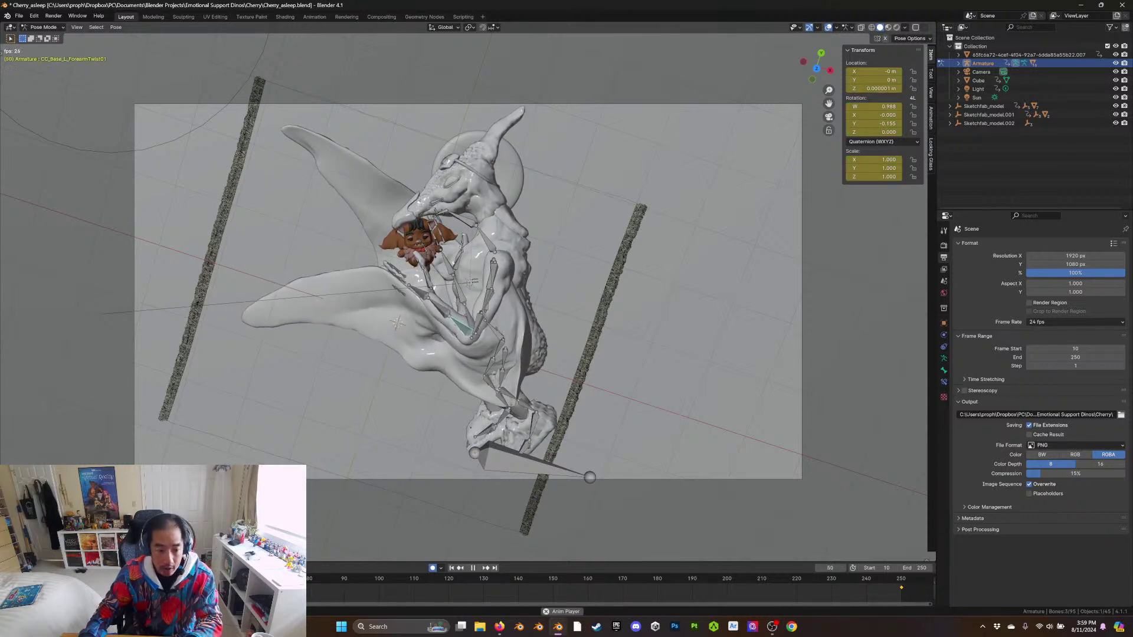
{"action": "key", "text": "space"}
{"action": "key", "text": "shift+Left"}
{"action": "key", "text": "space"}
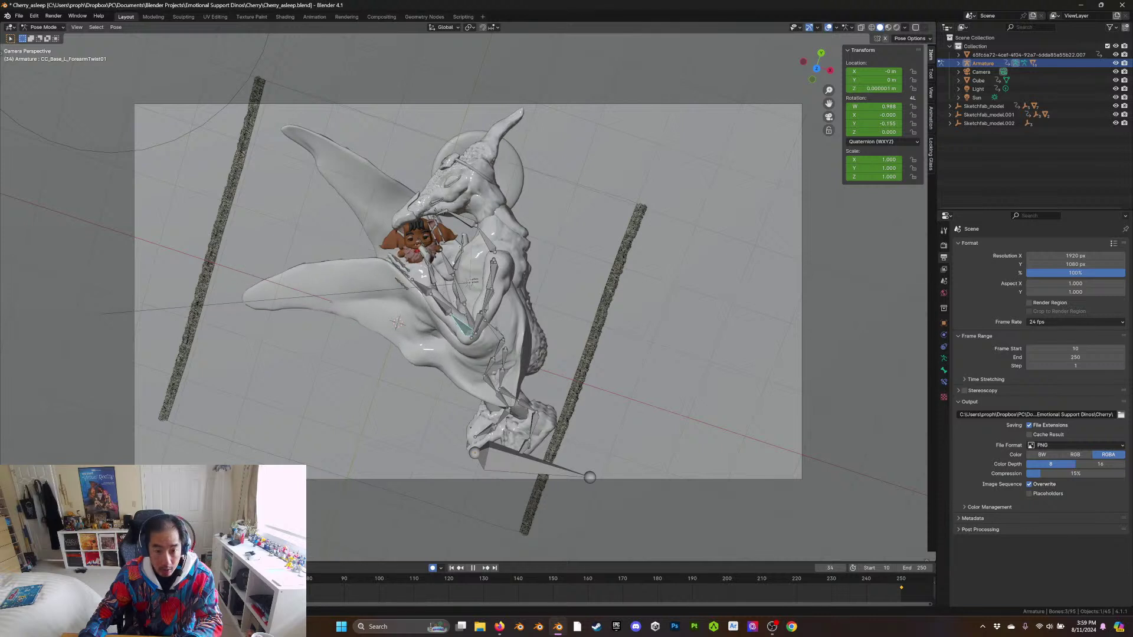
At frame 83, rotate the left forearm bone about -6° around X, and rotate it about 10° in the camera view
{"action": "left_click", "coordinate": [442, 580]}
{"action": "left_click_drag", "start_coordinate": [442, 580], "coordinate": [321, 594]}
{"action": "key", "text": "r"}
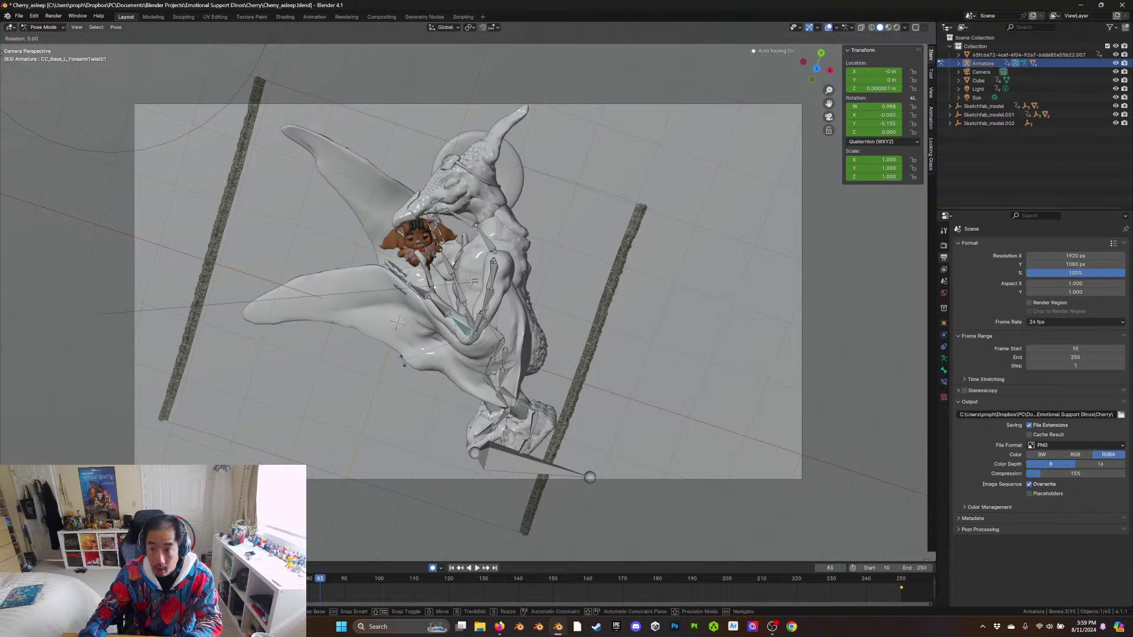
{"action": "key", "text": "x"}
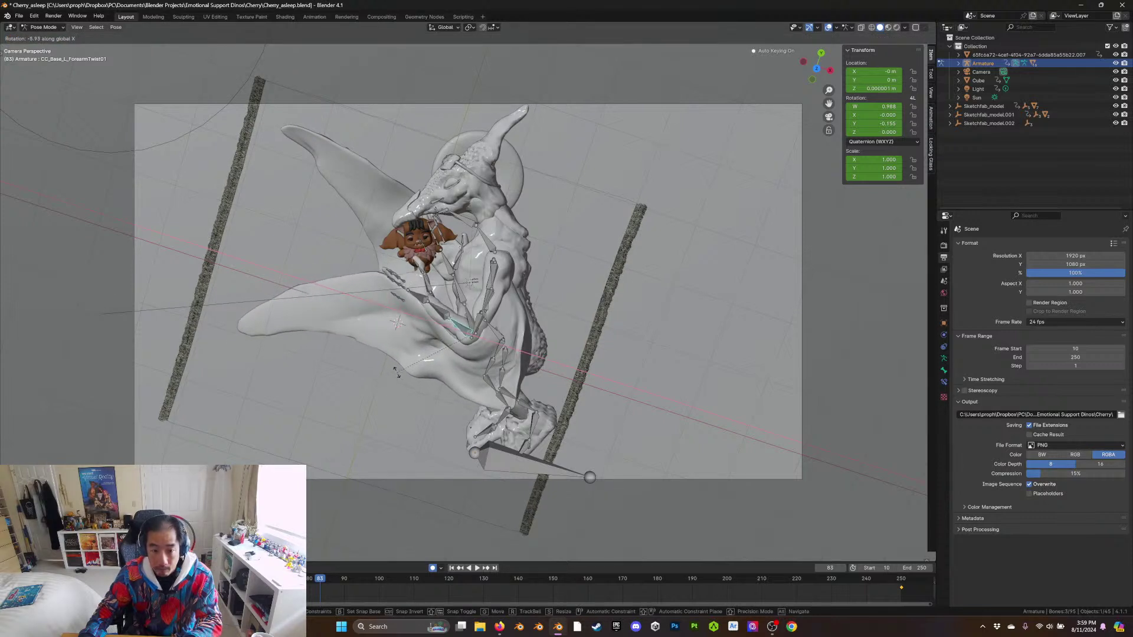
{"action": "left_click", "coordinate": [399, 373]}
{"action": "key", "text": "r"}
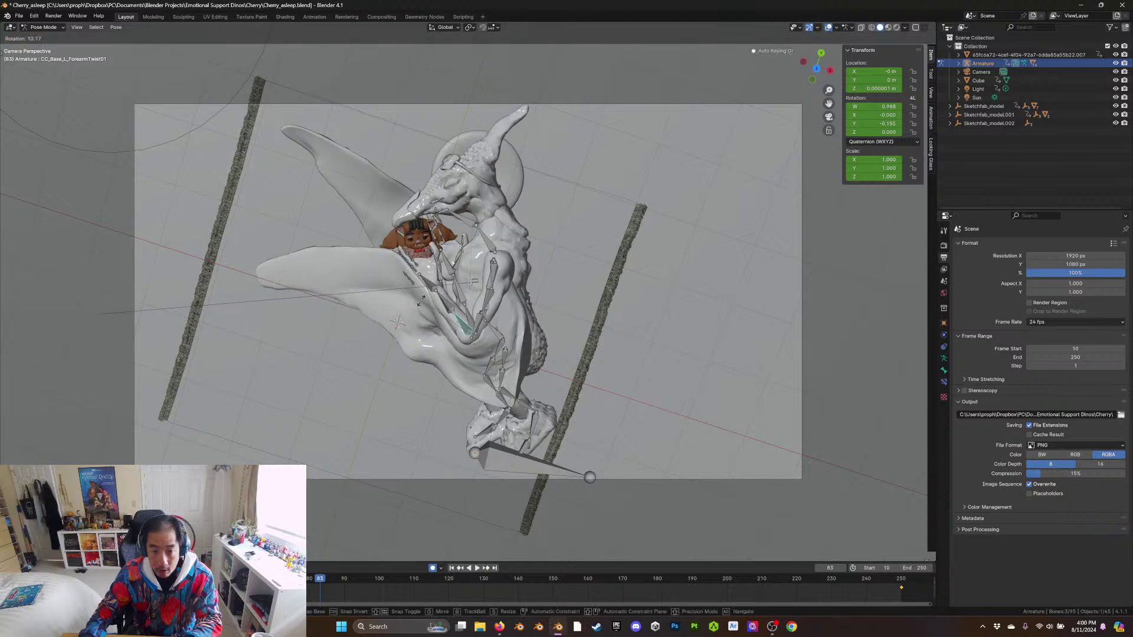
{"action": "left_click", "coordinate": [425, 306]}
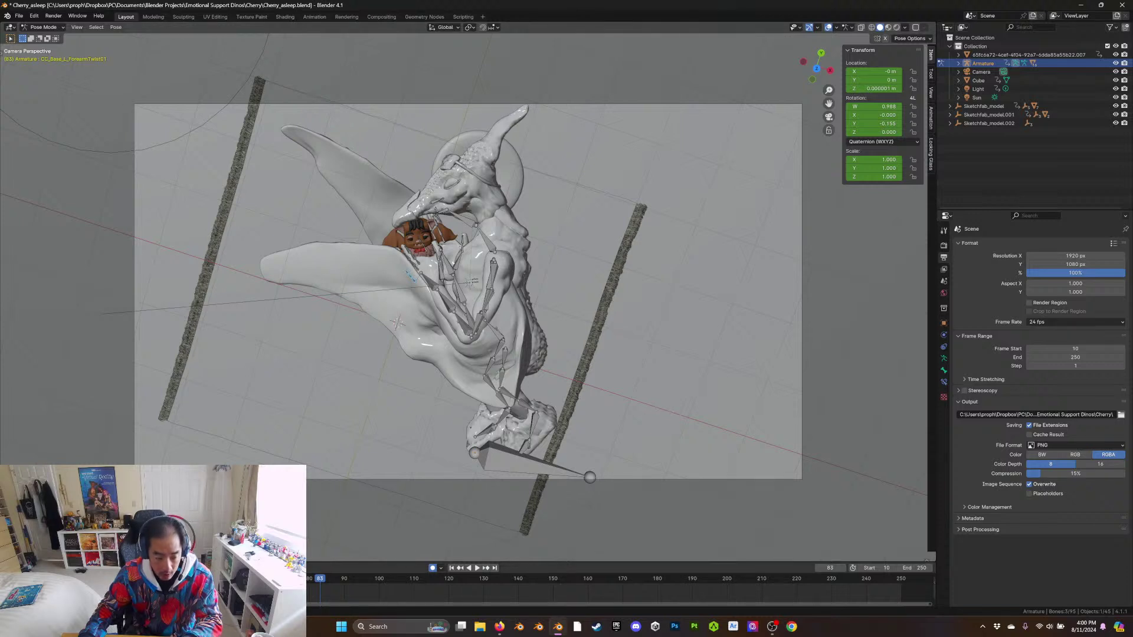
Keyframe the pose of the bone near the left wrist, holding it through frame 250
{"action": "key", "text": "i"}
{"action": "left_click_drag", "start_coordinate": [321, 588], "coordinate": [902, 601]}
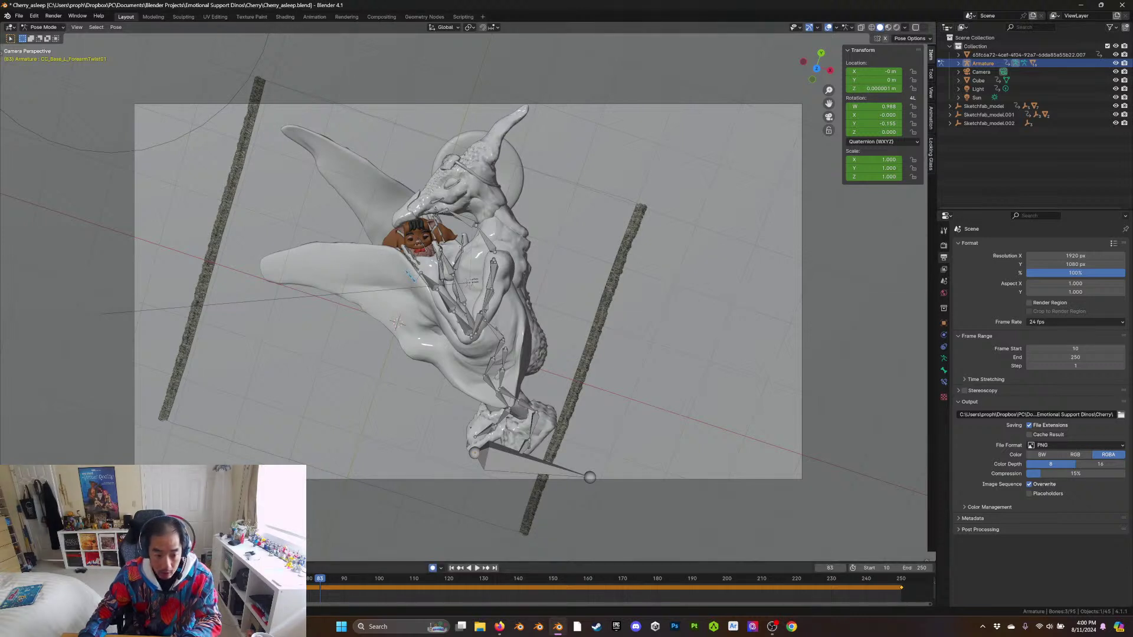
At frame 40, rotate the bone near the left wrist about 13°, and play the animation on to frame 79
{"action": "key", "text": "shift+ctrl+space"}
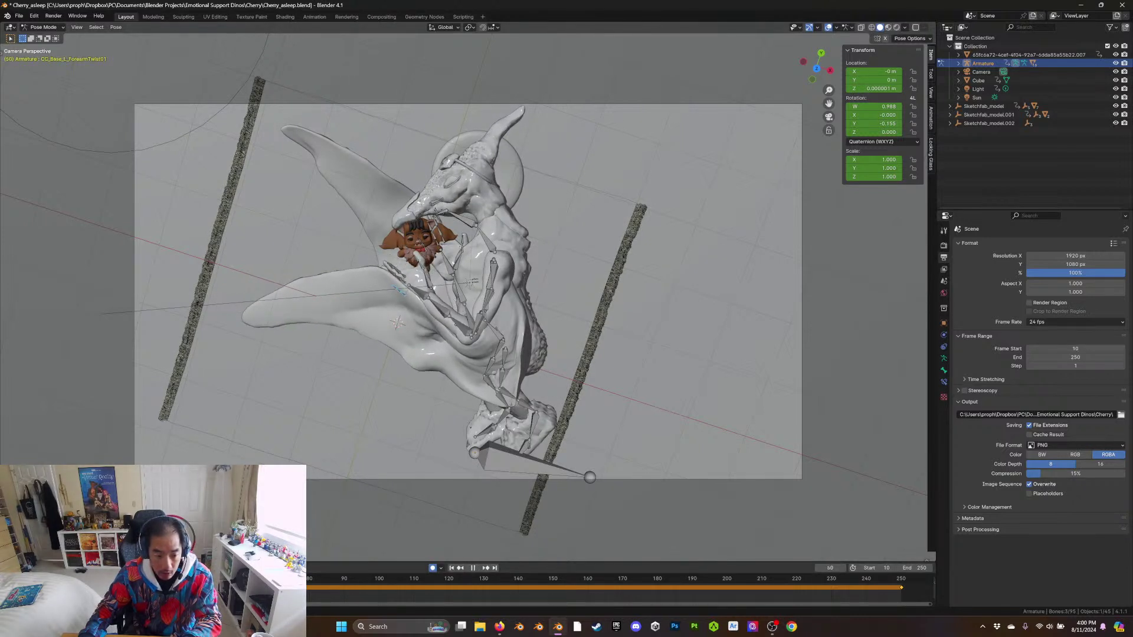
{"action": "key", "text": "space"}
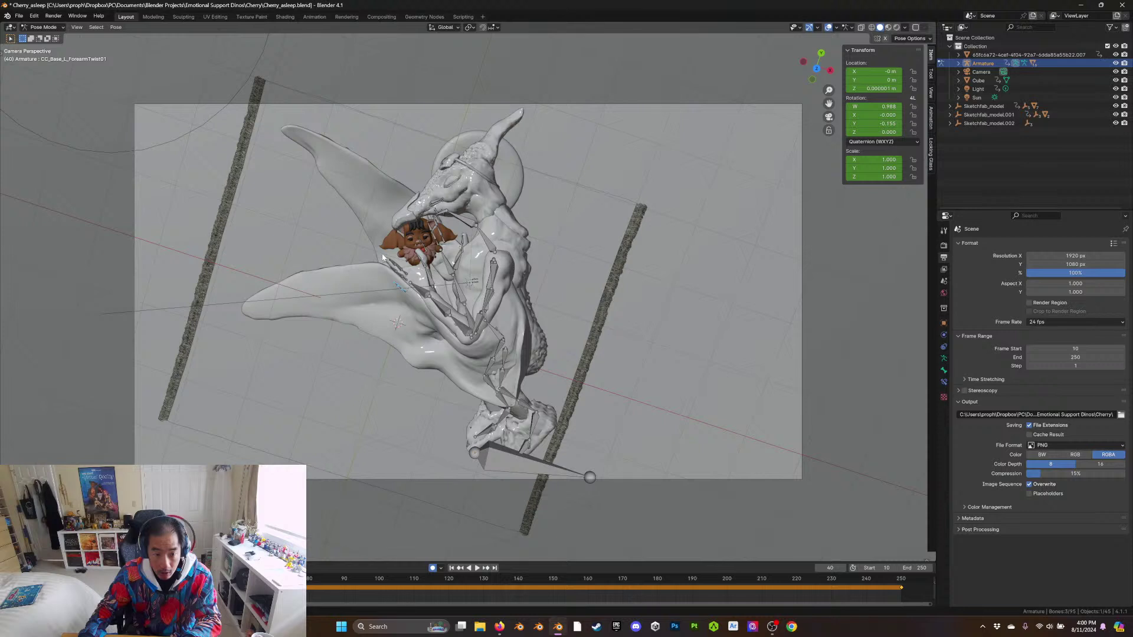
{"action": "key", "text": "r"}
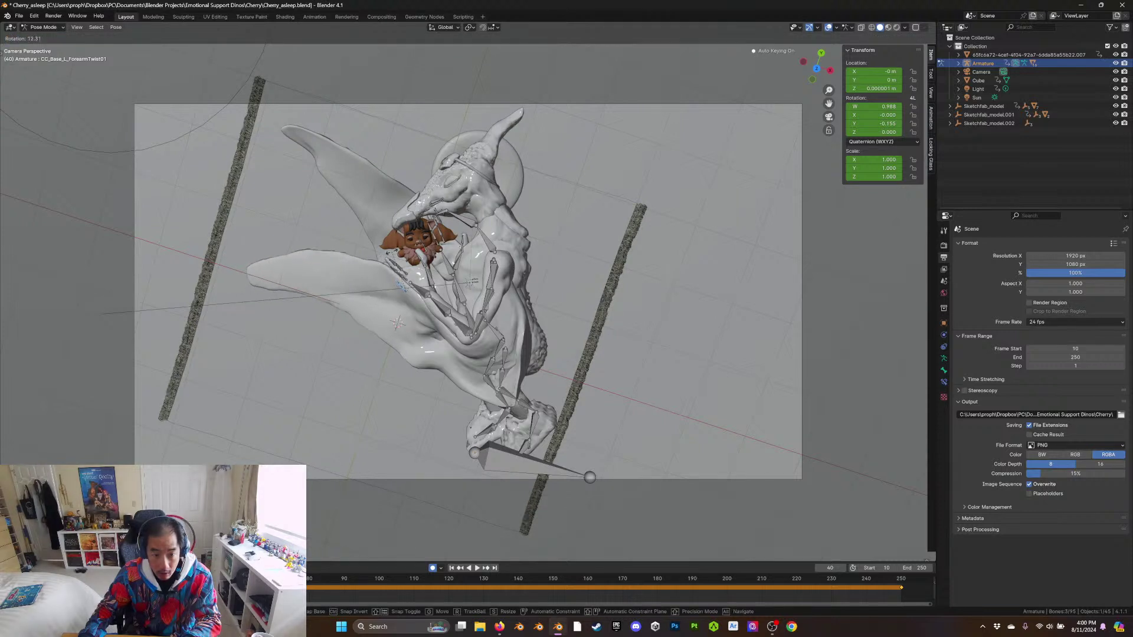
{"action": "left_click", "coordinate": [392, 255]}
{"action": "key", "text": "space"}
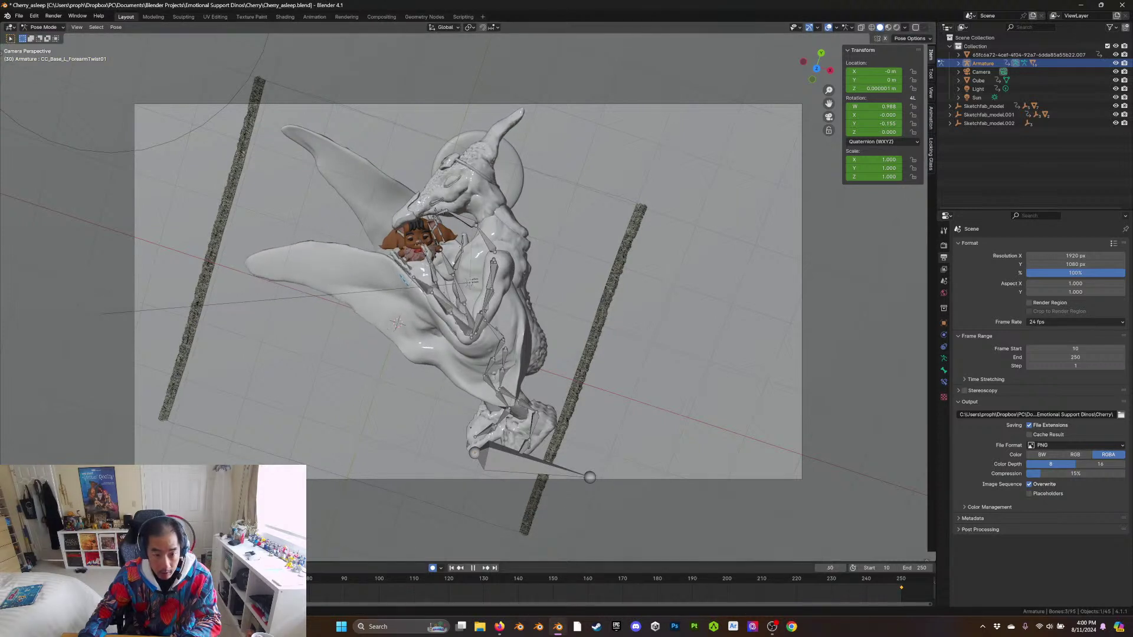
{"action": "mouse_move", "coordinate": [319, 588]}
{"action": "left_mouse_down"}
{"action": "mouse_move", "coordinate": [388, 588]}
{"action": "mouse_move", "coordinate": [177, 583]}
{"action": "mouse_move", "coordinate": [327, 581]}
{"action": "mouse_move", "coordinate": [306, 586]}
{"action": "left_mouse_up"}
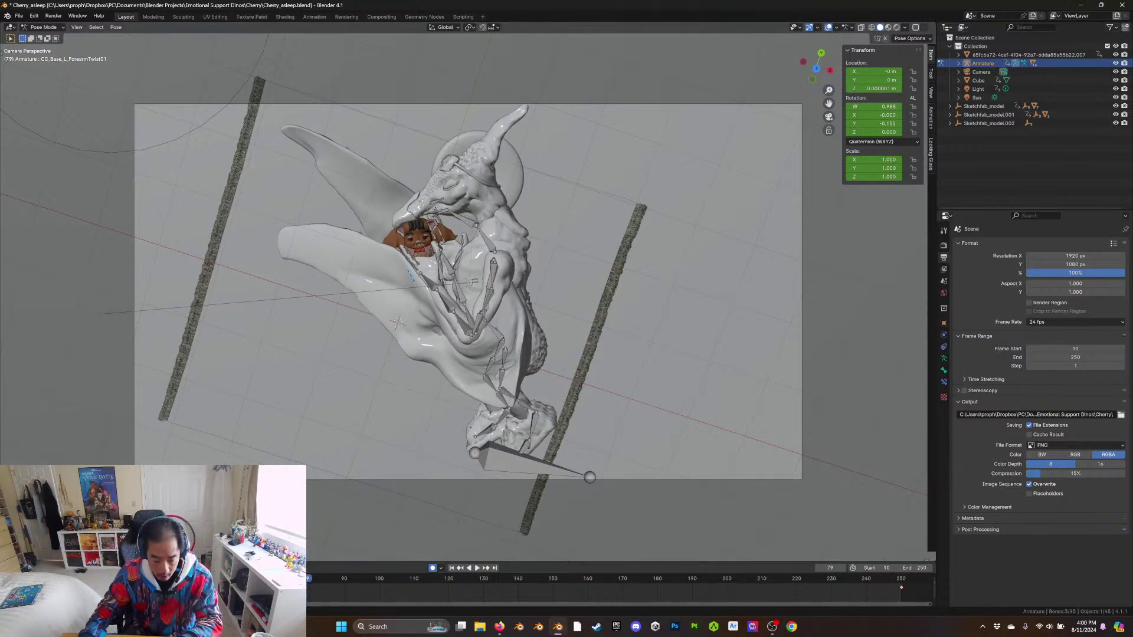
Undo the last rotation of the bone near the left wrist, and play and scrub the animation through the camera
{"action": "key", "text": "ctrl+v"}
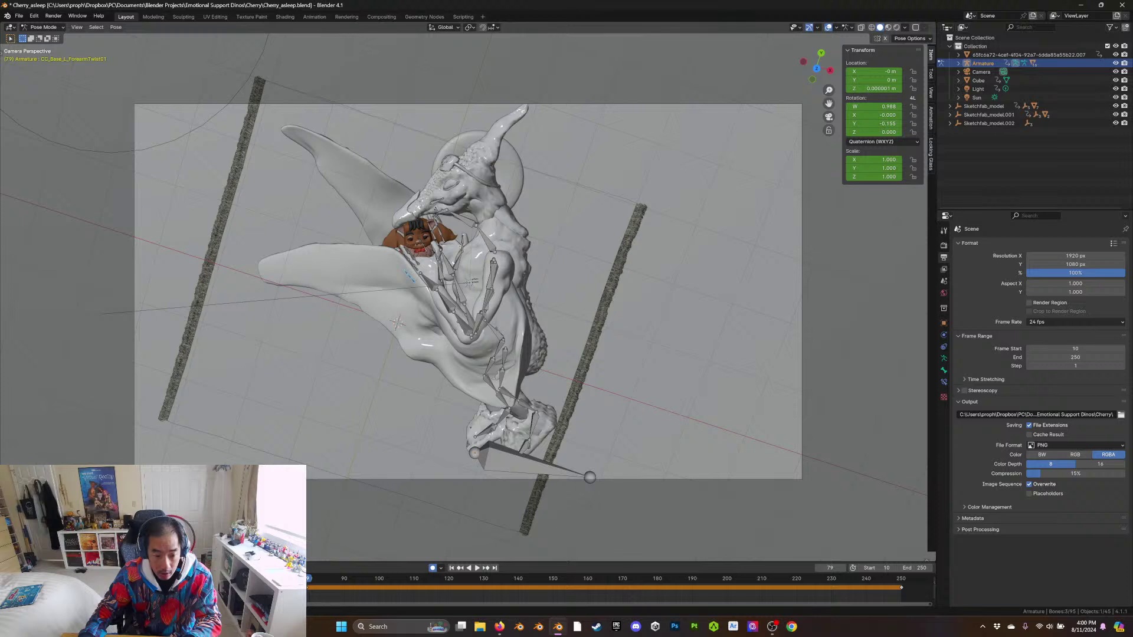
{"action": "key", "text": "space"}
{"action": "left_click_drag", "start_coordinate": [191, 578], "coordinate": [418, 576]}
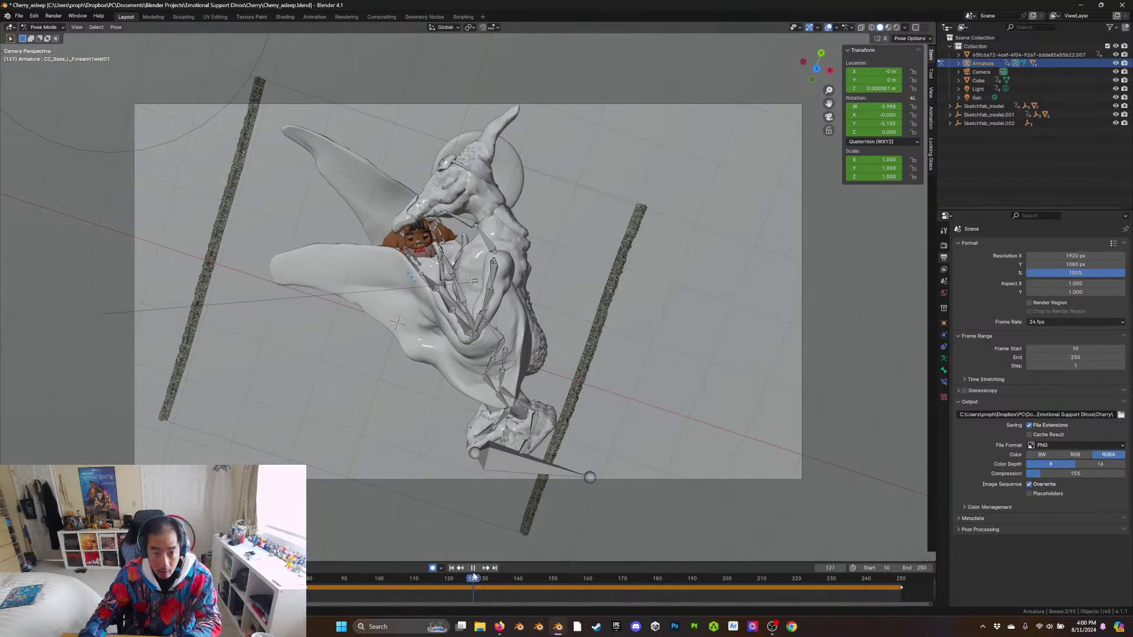
{"action": "left_click_drag", "start_coordinate": [673, 568], "coordinate": [850, 563]}
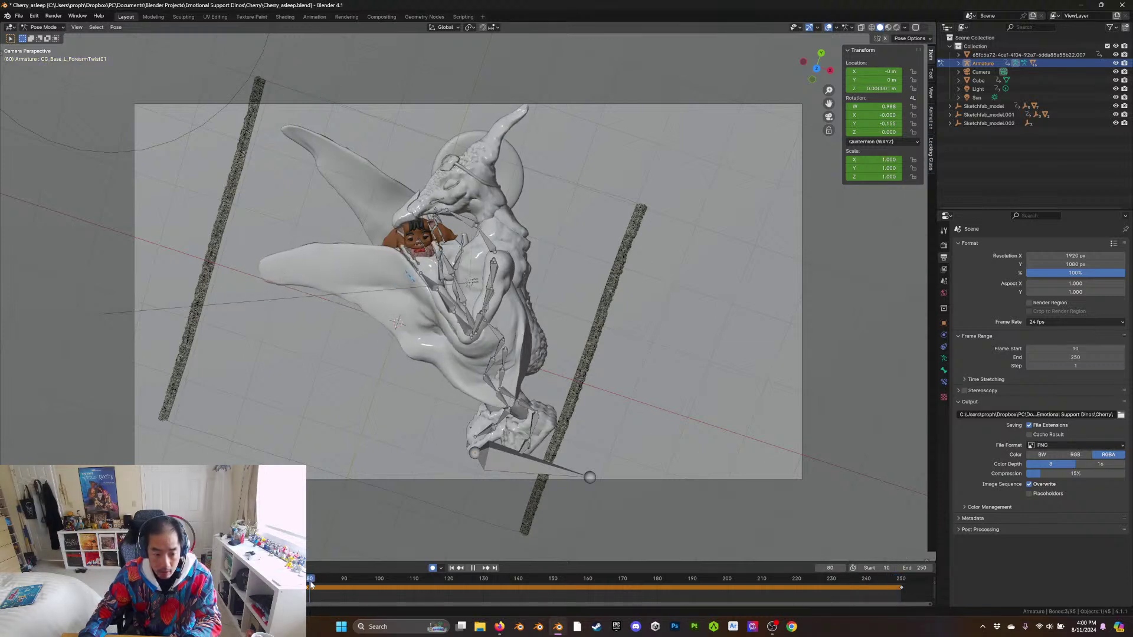
{"action": "left_click", "coordinate": [902, 578]}
{"action": "left_click_drag", "start_coordinate": [902, 577], "coordinate": [747, 603]}
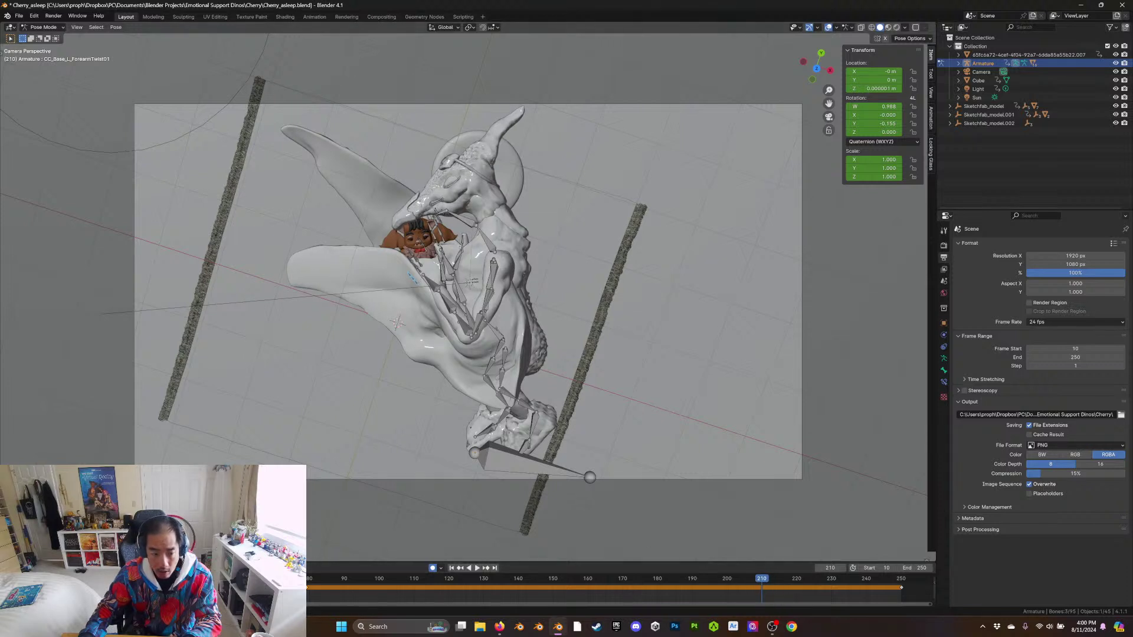
{"action": "left_click", "coordinate": [720, 596]}
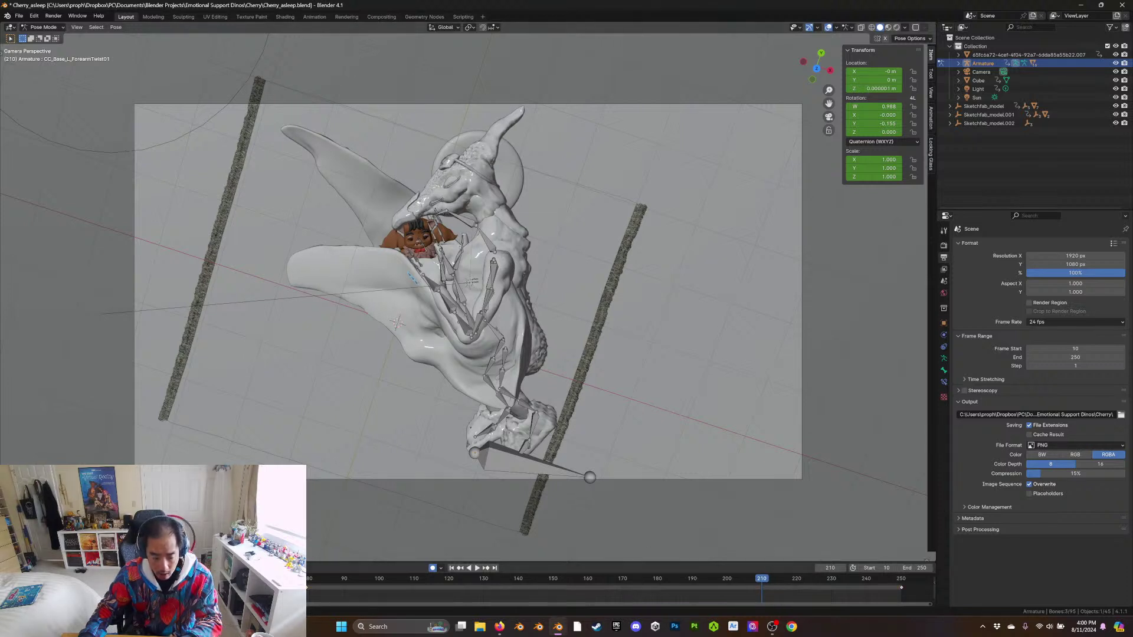
Move the left forearm twist bone's end keyframe from frame 250 to frame 213, and keyframe its pose again at frame 250
{"action": "left_click_drag", "start_coordinate": [901, 588], "coordinate": [773, 601]}
{"action": "left_click", "coordinate": [901, 580]}
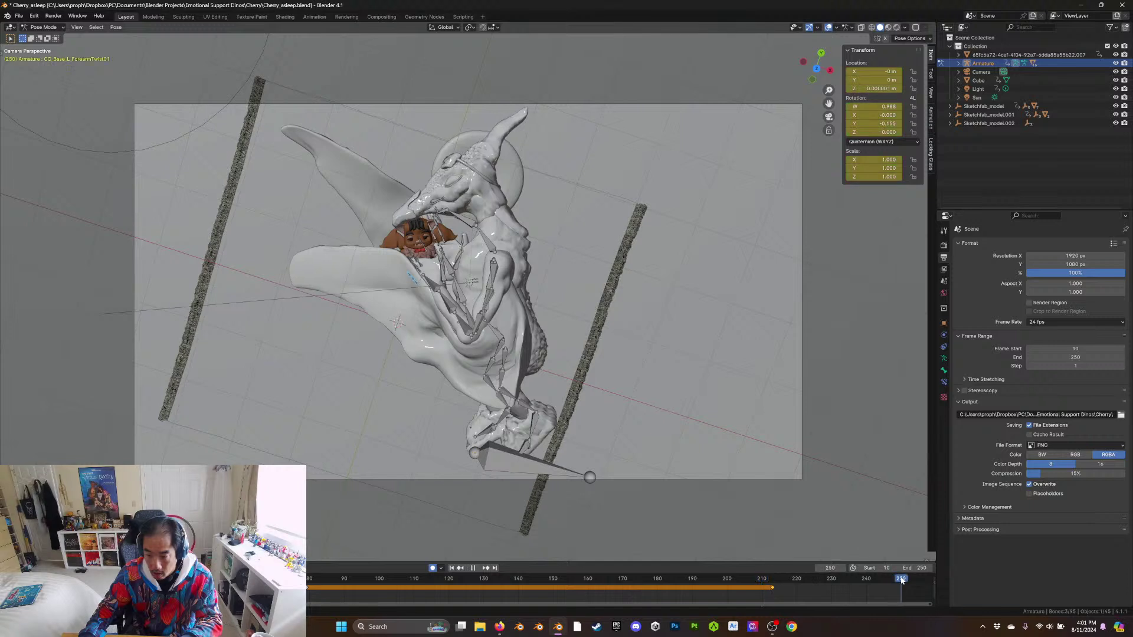
{"action": "key", "text": "i"}
{"action": "left_click_drag", "start_coordinate": [904, 579], "coordinate": [835, 600]}
{"action": "key", "text": "space"}
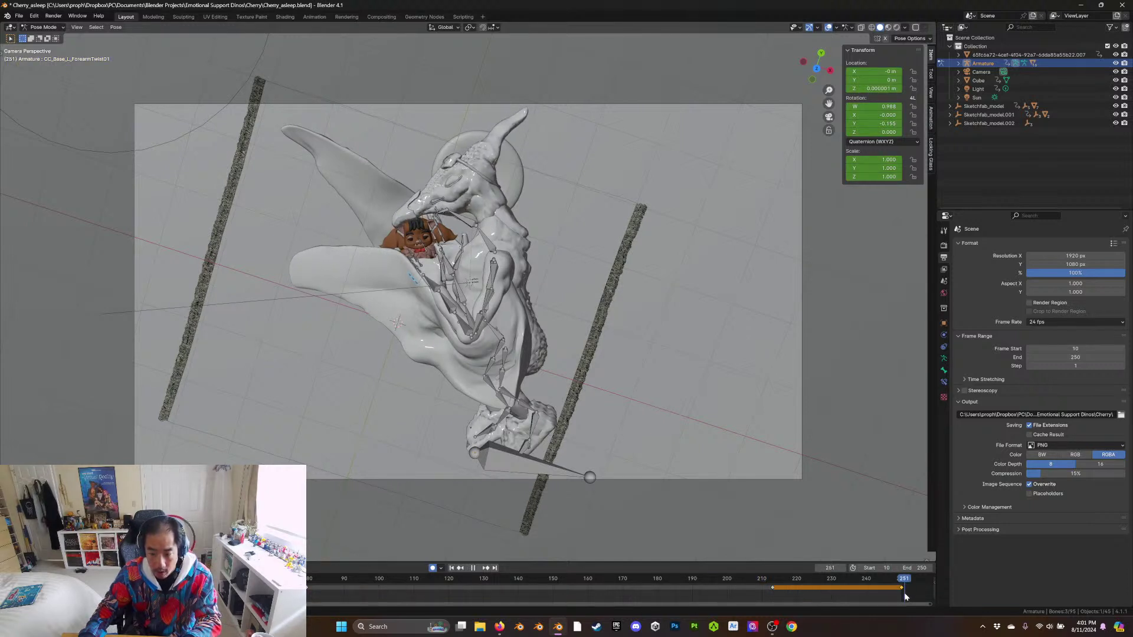
Move the left forearm twist bone's keyframe from frame 213 to frame 200, and rotate the bone slightly at that frame
{"action": "left_click", "coordinate": [774, 583]}
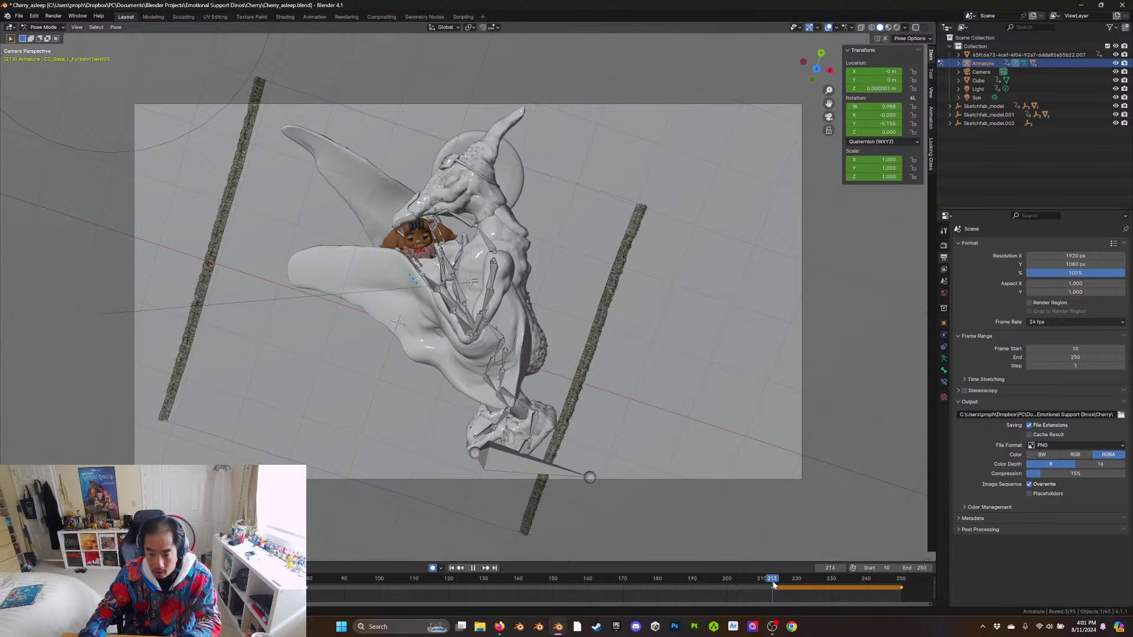
{"action": "left_click_drag", "start_coordinate": [773, 589], "coordinate": [727, 583]}
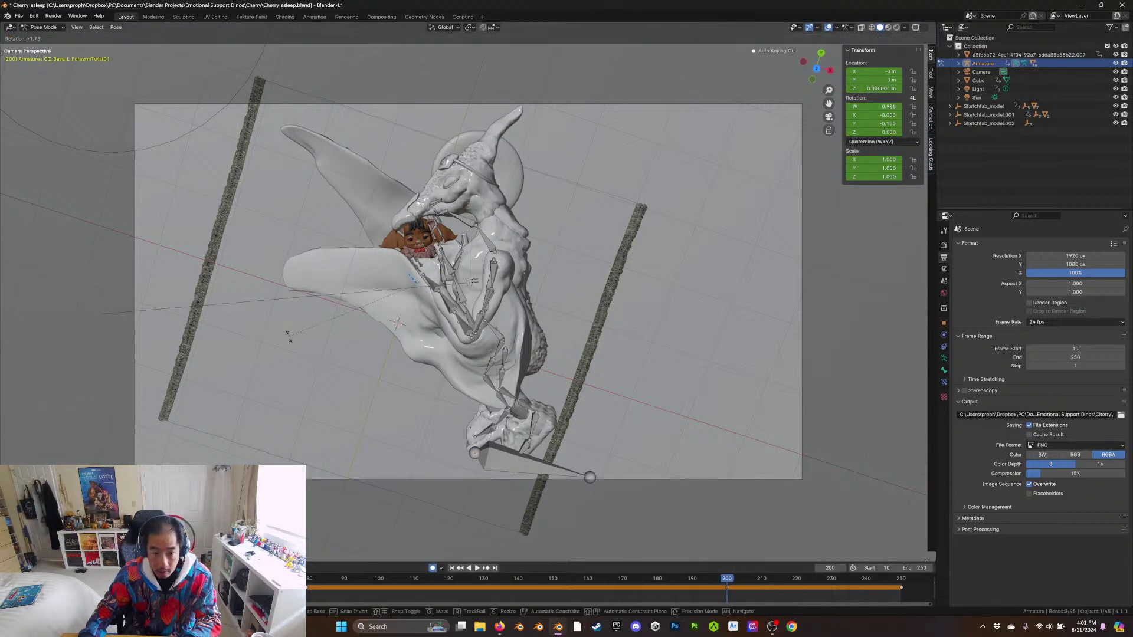
{"action": "key", "text": "g"}
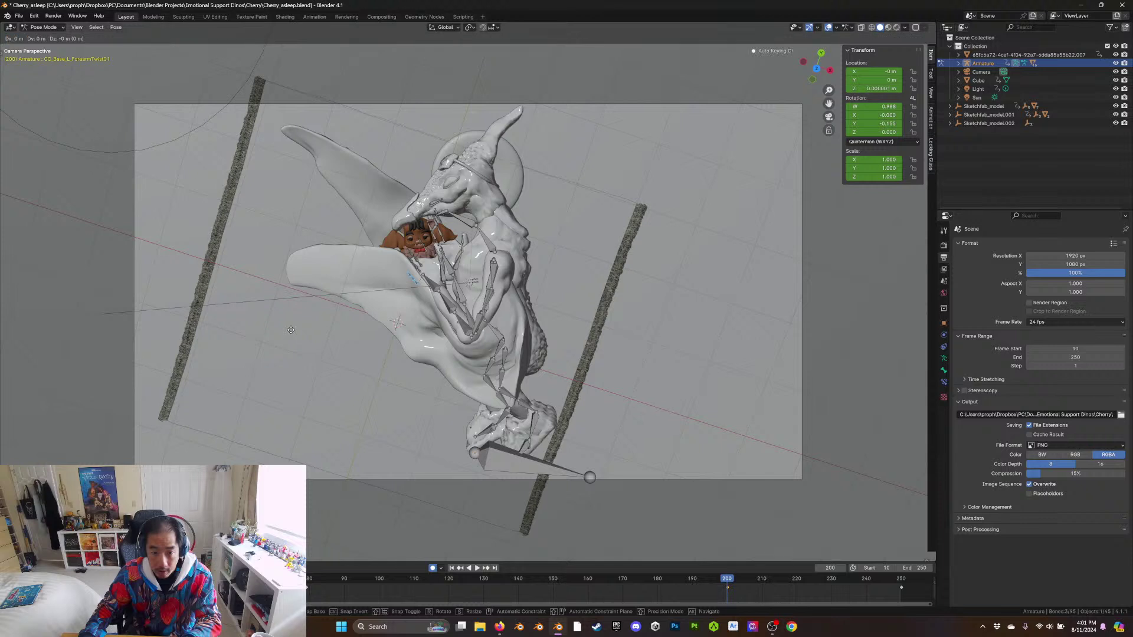
{"action": "right_click", "coordinate": [291, 330]}
{"action": "left_click_drag", "start_coordinate": [732, 583], "coordinate": [869, 583]}
{"action": "left_click_drag", "start_coordinate": [944, 587], "coordinate": [733, 592]}
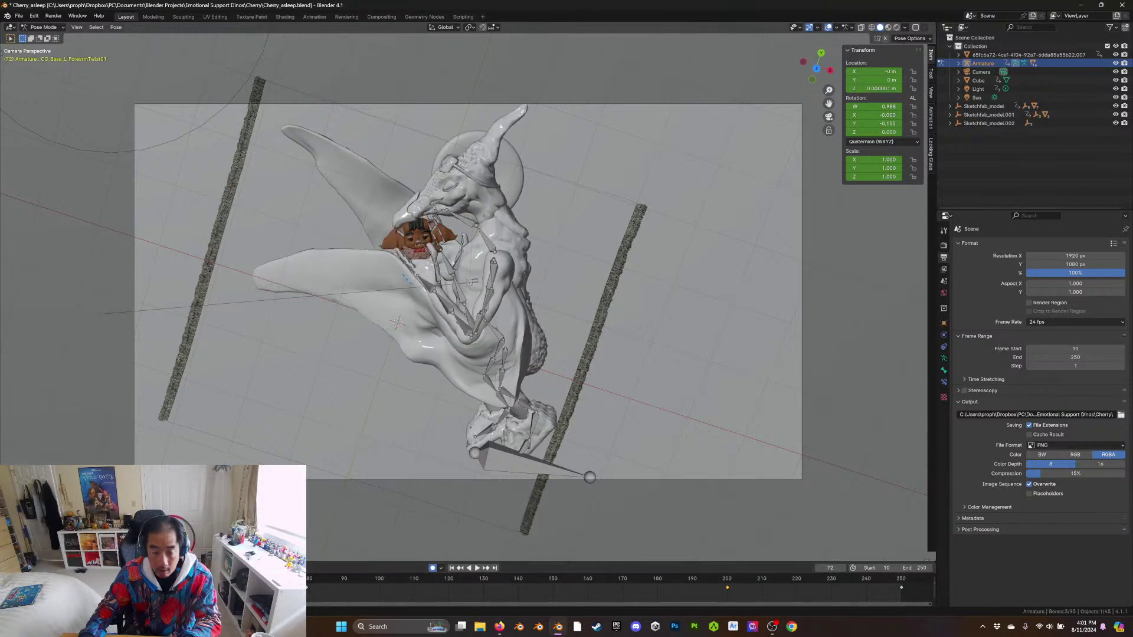
Switch to the live stream page in the browser and to OBS to check the broadcast, and return to Blender
{"action": "key", "text": "alt+Tab"}
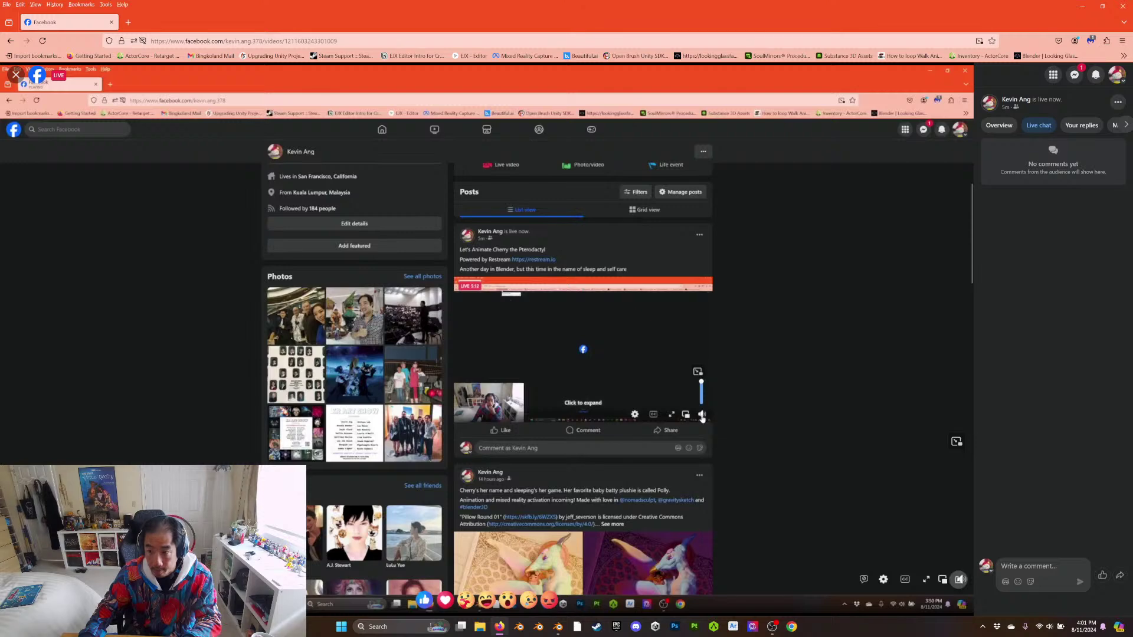
{"action": "key", "text": "alt+Tab"}
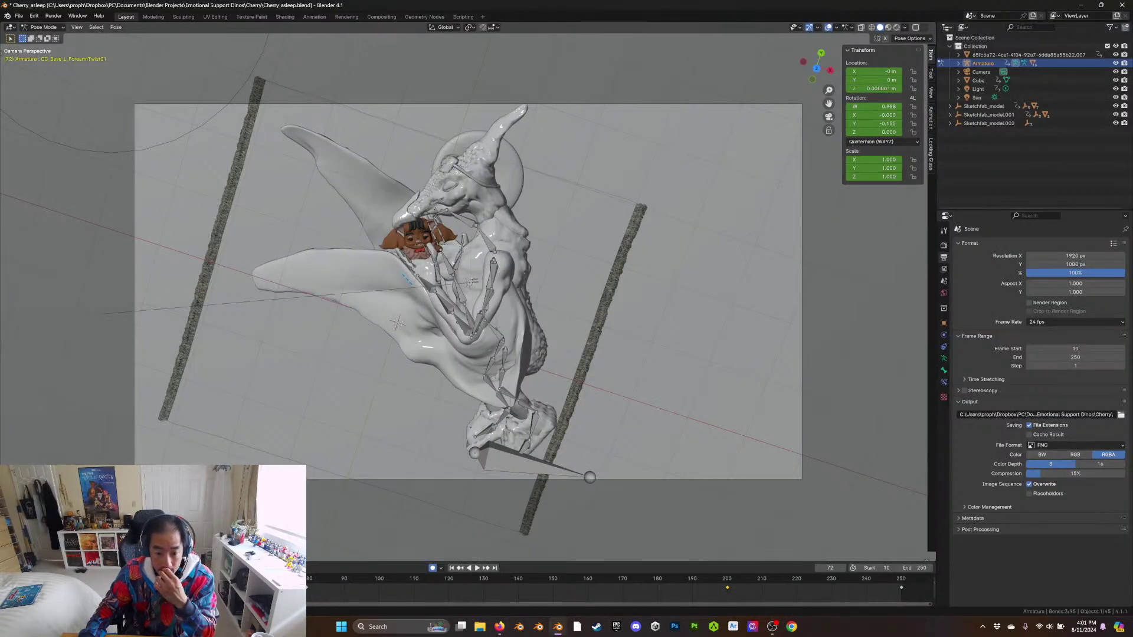
{"action": "key", "text": "alt+Tab"}
{"action": "key", "text": "Tab"}
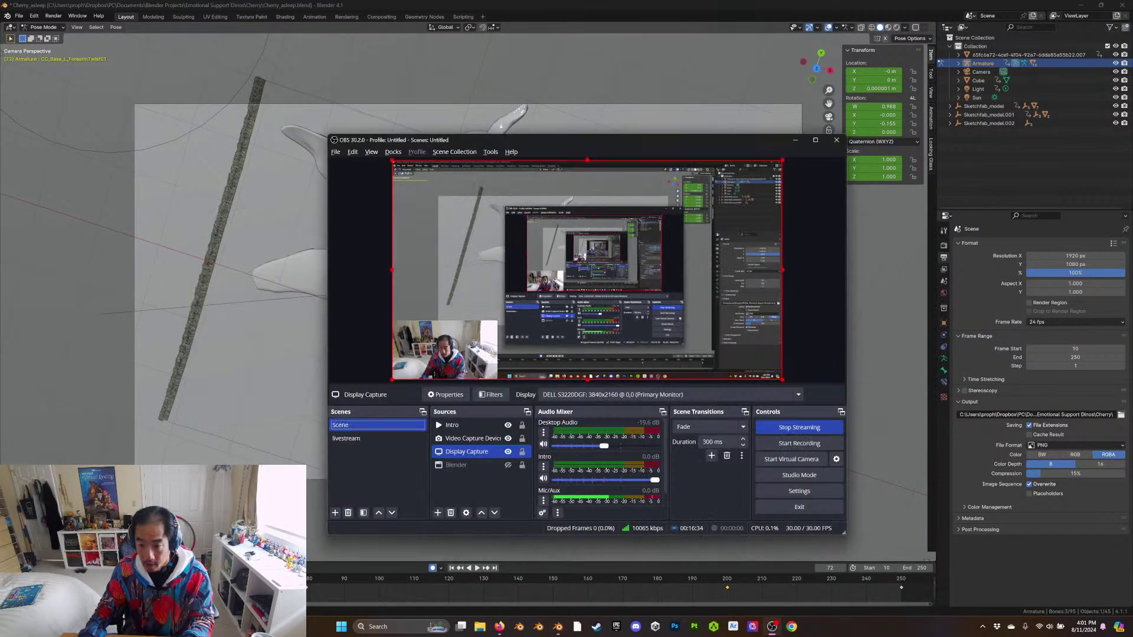
{"action": "key", "text": "alt+Tab"}
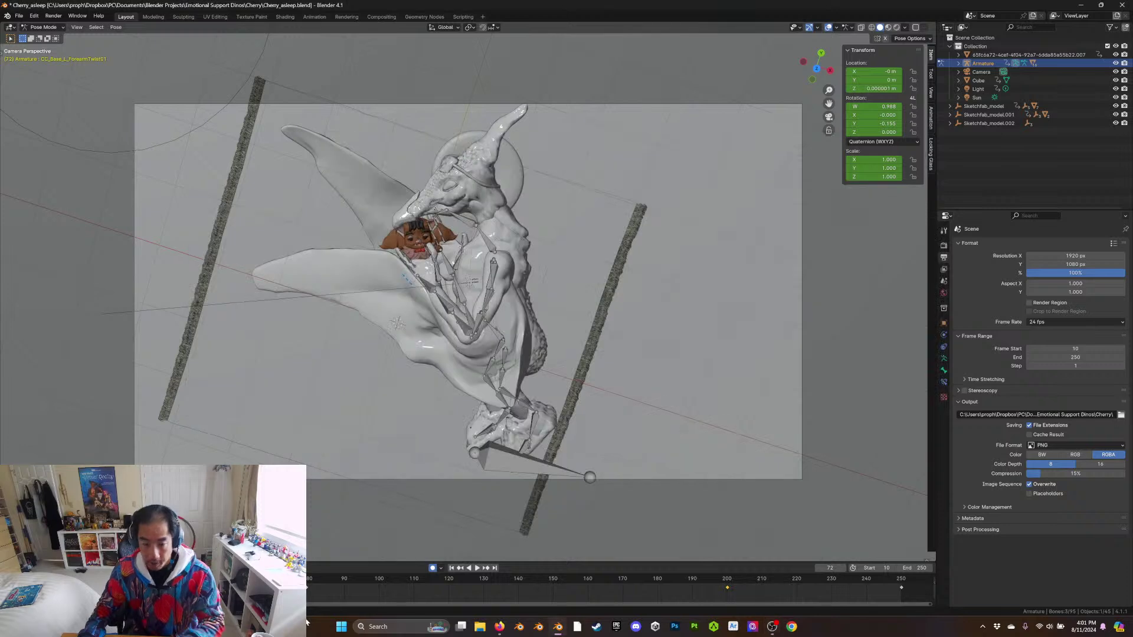
Play and scrub the animation through the camera to review how the left wing moves
{"action": "key", "text": "space"}
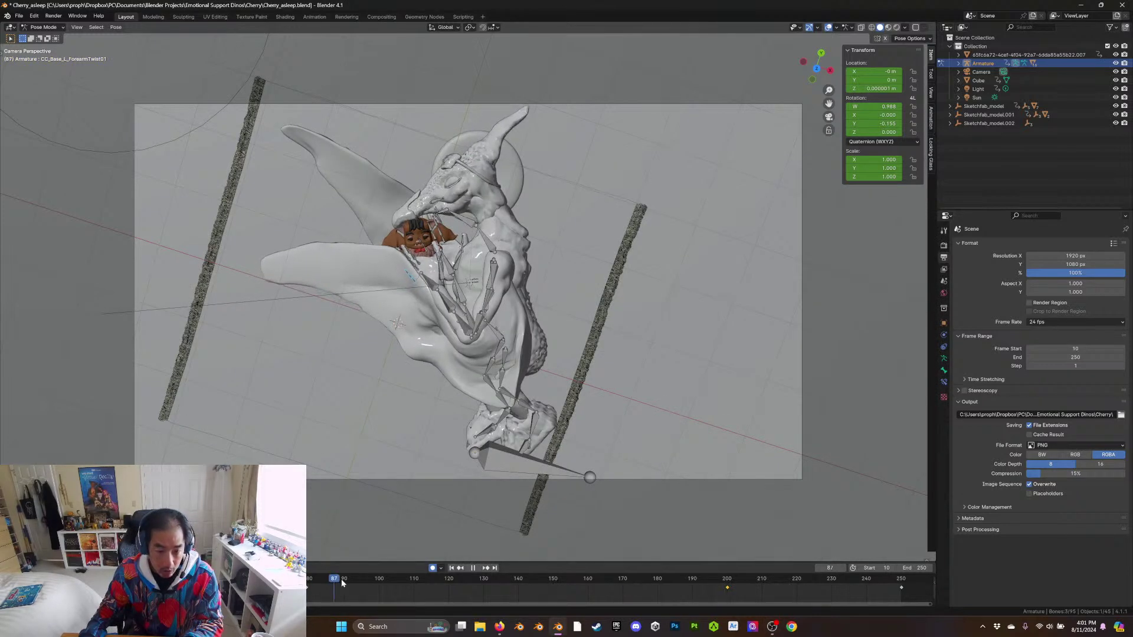
{"action": "left_click_drag", "start_coordinate": [527, 596], "coordinate": [30, 585]}
{"action": "key", "text": "space"}
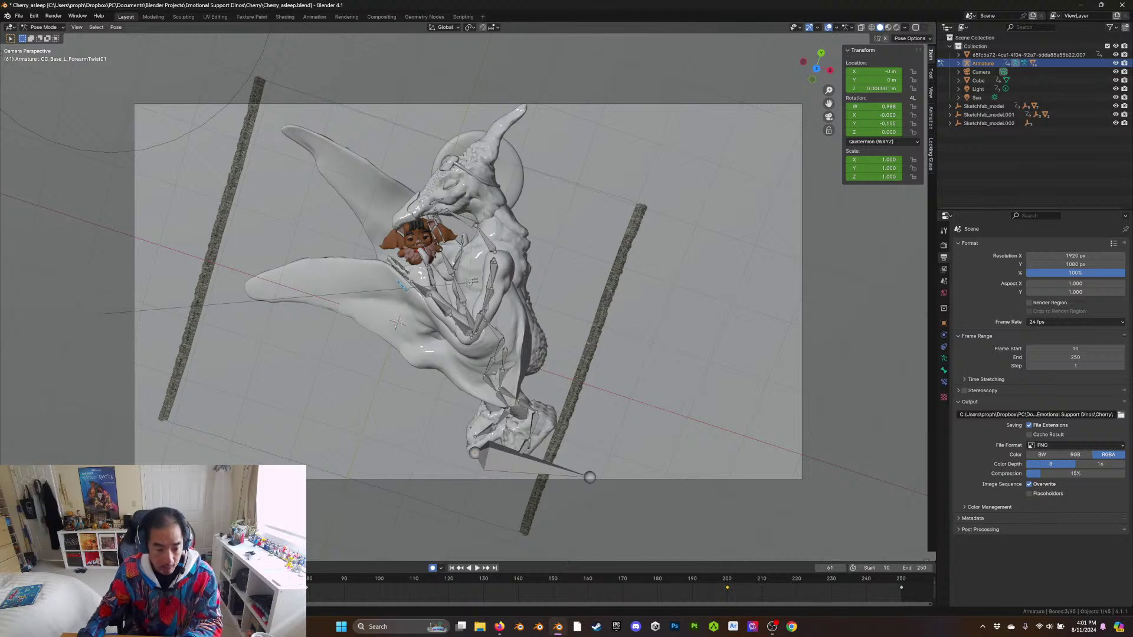
At frame 118, rotate the left forearm twist bone about 7° in a low side view, and play the result through the camera
{"action": "left_click_drag", "start_coordinate": [243, 585], "coordinate": [437, 596]}
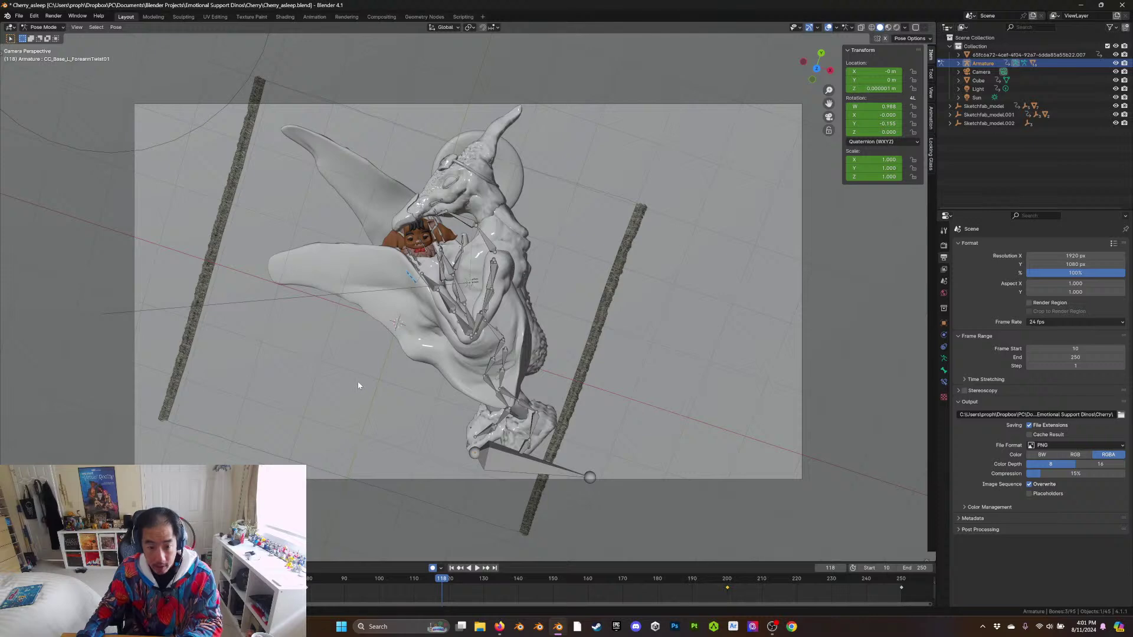
{"action": "middle_click_drag", "start_coordinate": [362, 400], "coordinate": [308, 300]}
{"action": "middle_click_drag", "start_coordinate": [265, 296], "coordinate": [318, 274]}
{"action": "key", "text": "r"}
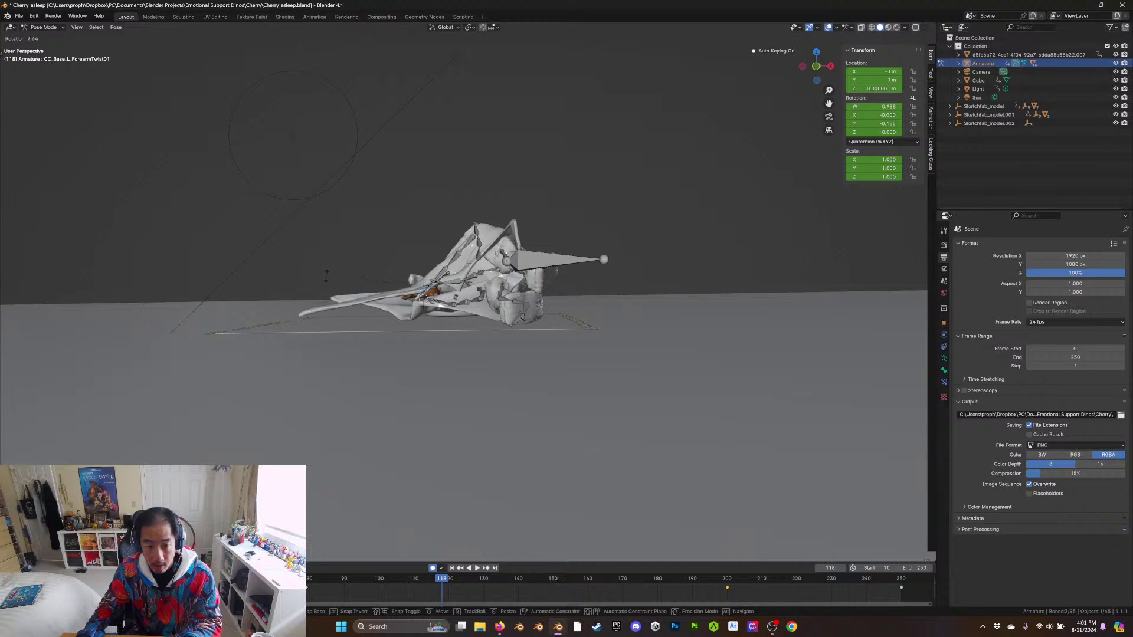
{"action": "left_click", "coordinate": [326, 276]}
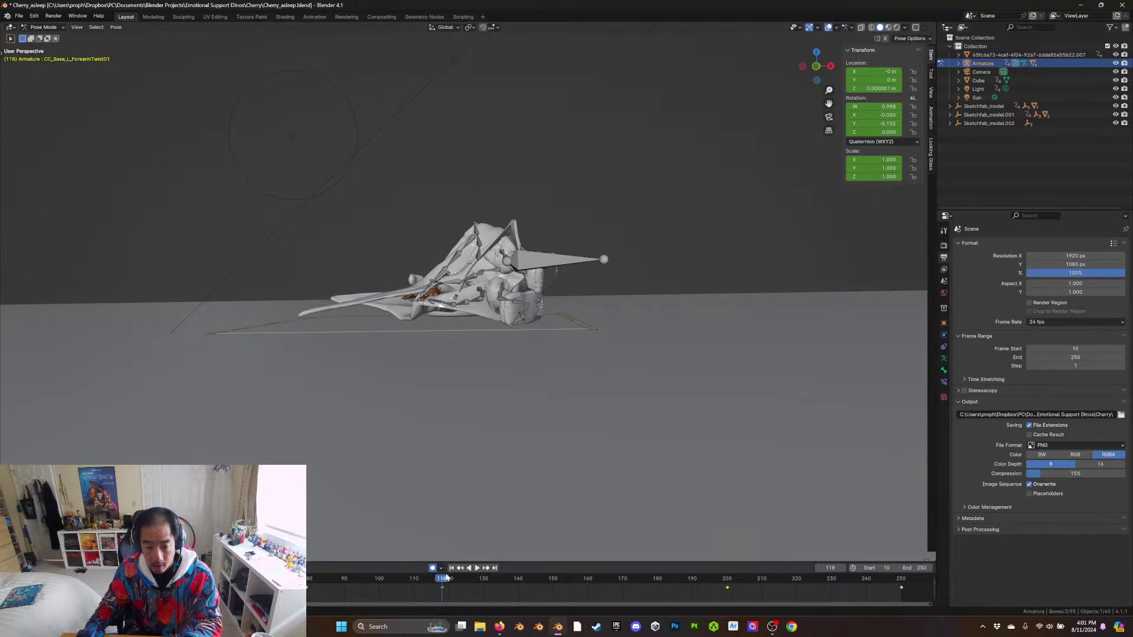
{"action": "left_click", "coordinate": [828, 117]}
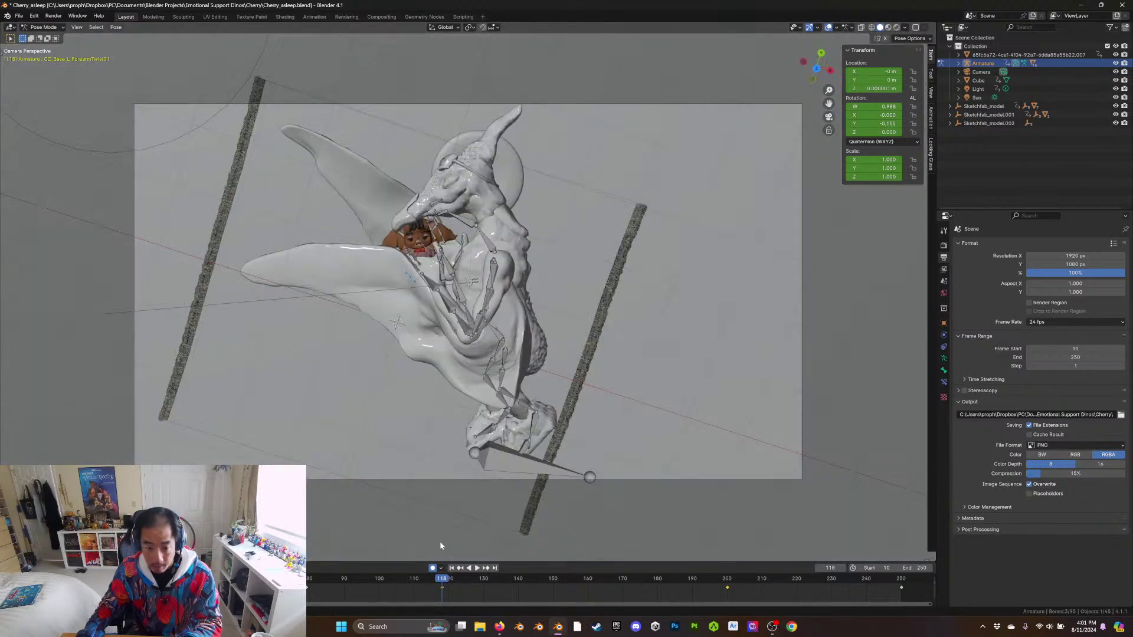
{"action": "key", "text": "shift+ctrl+space"}
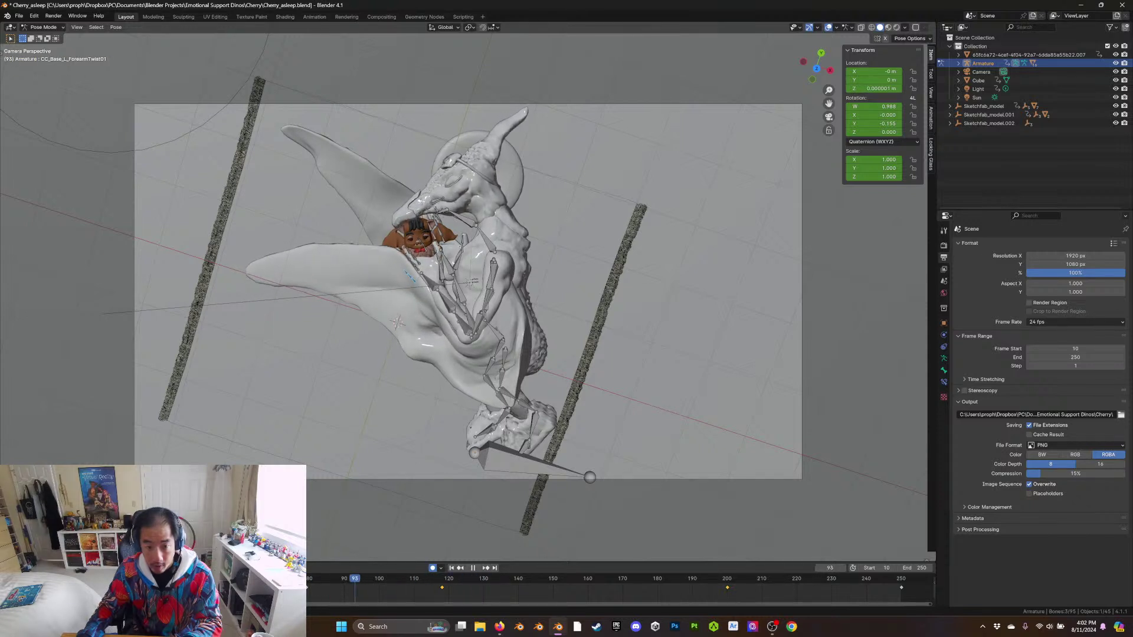
{"action": "key", "text": "space"}
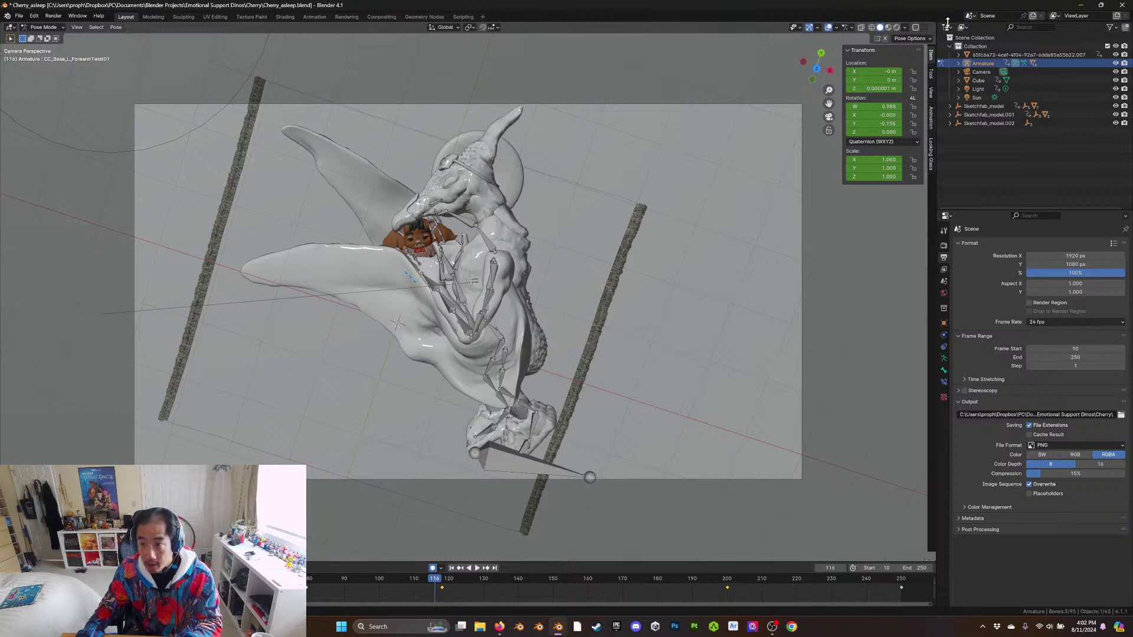
Switch the viewport to rendered shading, and play and scrub the animation to examine the left wing's motion with materials and lighting
{"action": "left_click", "coordinate": [897, 27]}
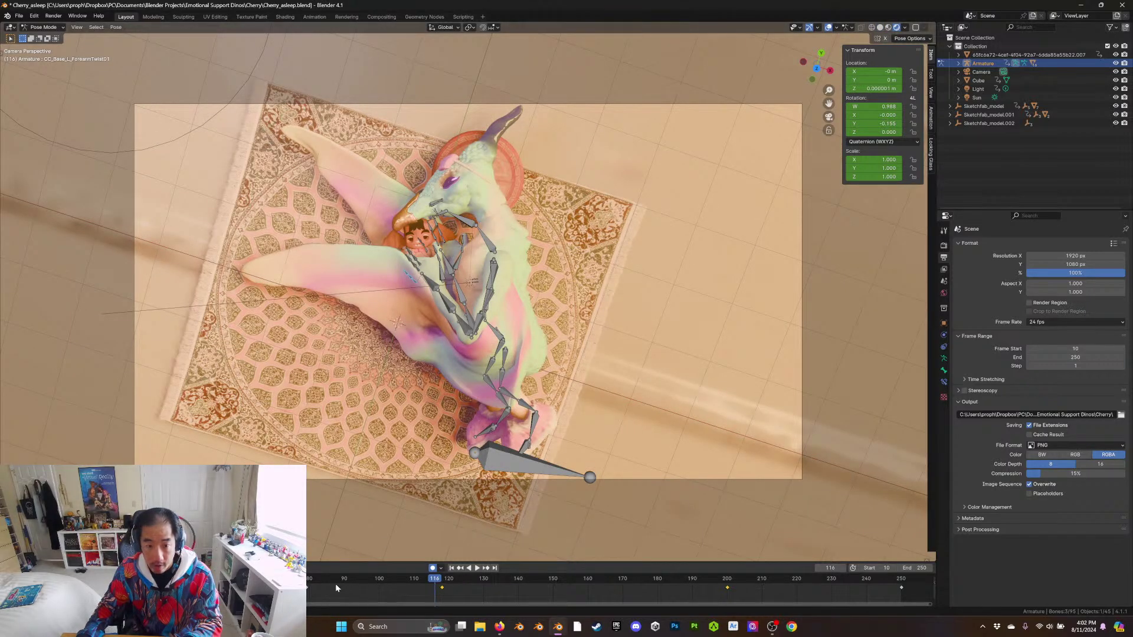
{"action": "left_click", "coordinate": [320, 583]}
{"action": "key", "text": "space"}
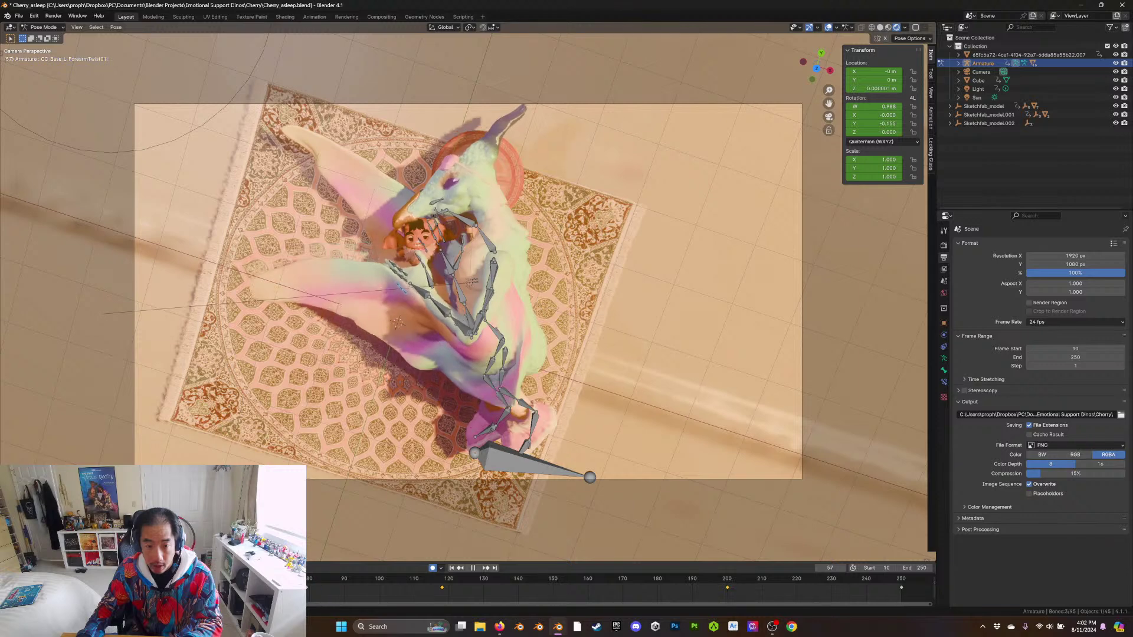
{"action": "key", "text": "space"}
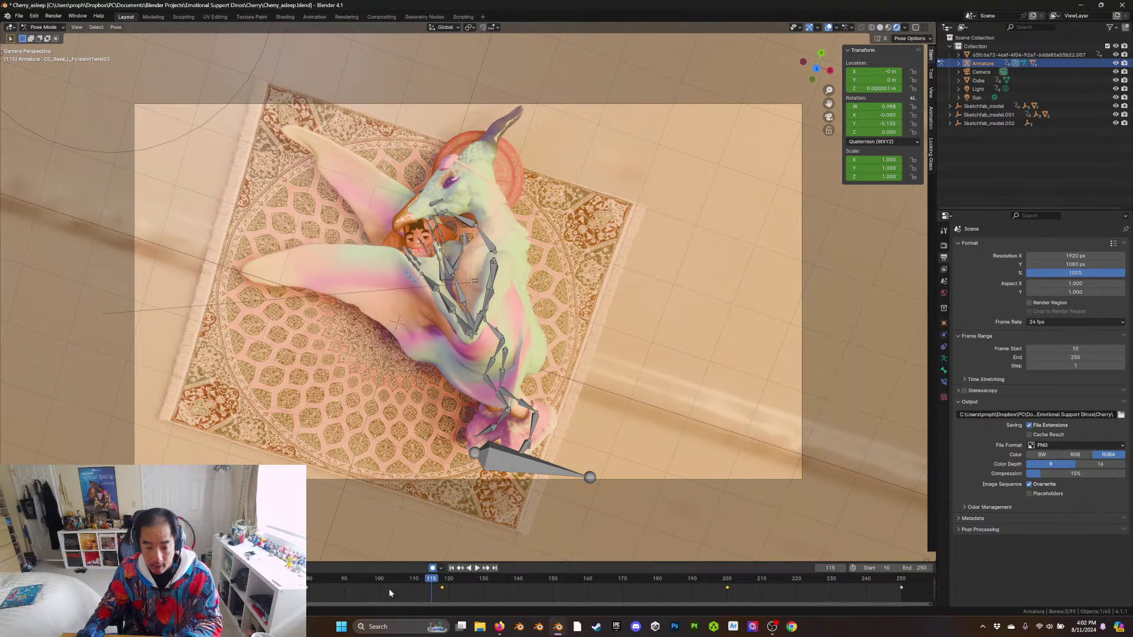
{"action": "key", "text": "space"}
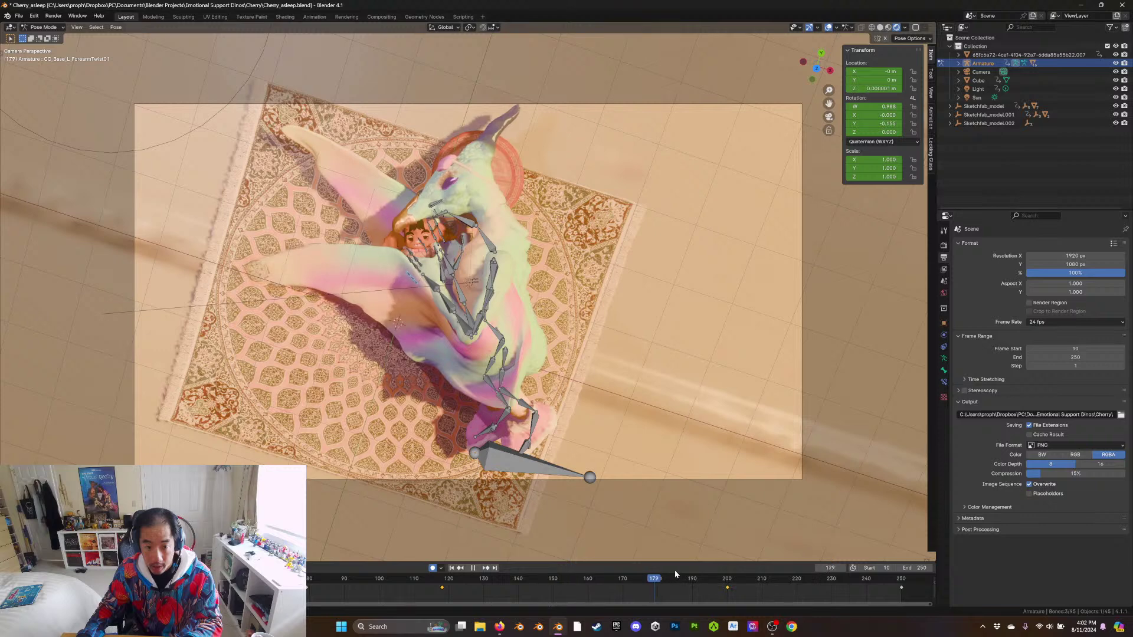
{"action": "left_click_drag", "start_coordinate": [751, 572], "coordinate": [844, 559]}
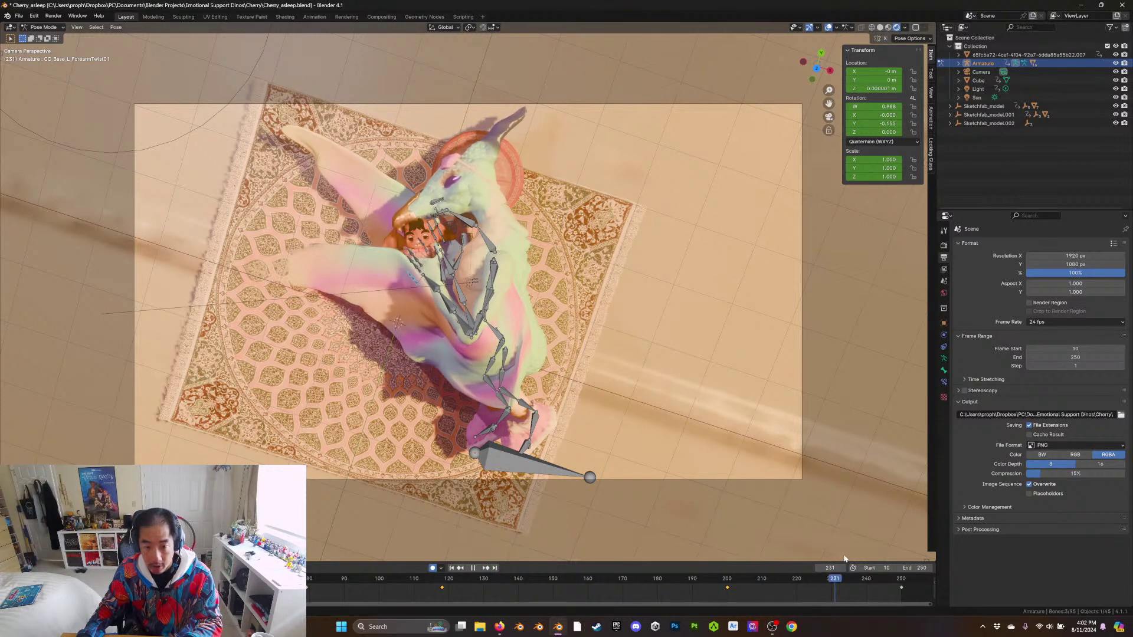
{"action": "left_click_drag", "start_coordinate": [692, 568], "coordinate": [759, 536]}
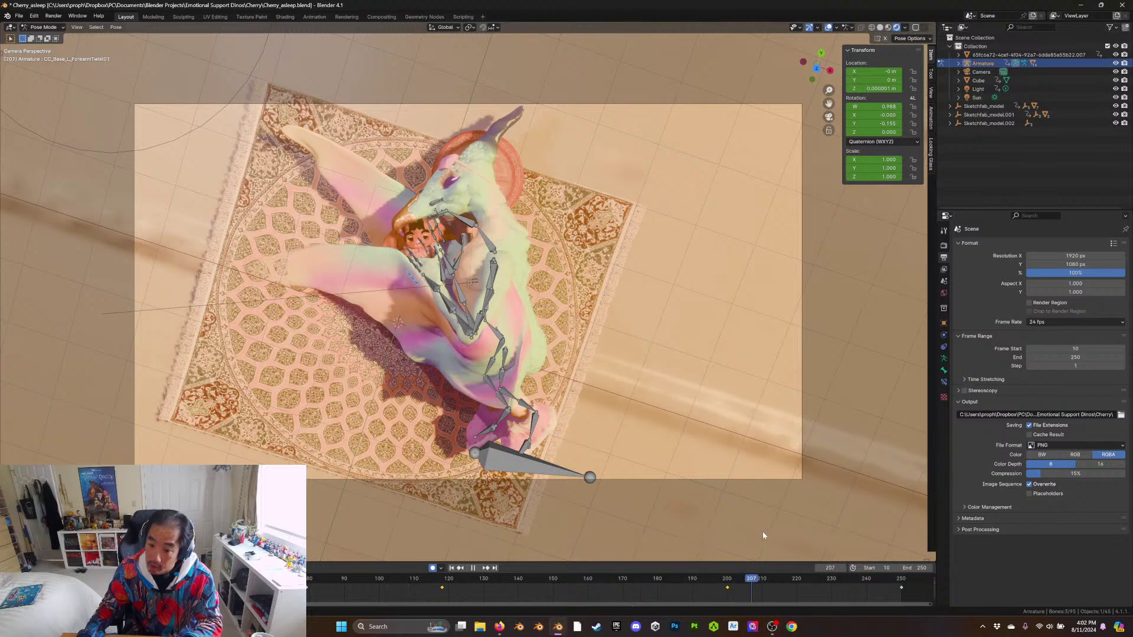
Try rotating the left hand bone at frame 156, and undo the rotation
{"action": "left_click_drag", "start_coordinate": [850, 527], "coordinate": [575, 579]}
{"action": "left_click", "coordinate": [434, 288]}
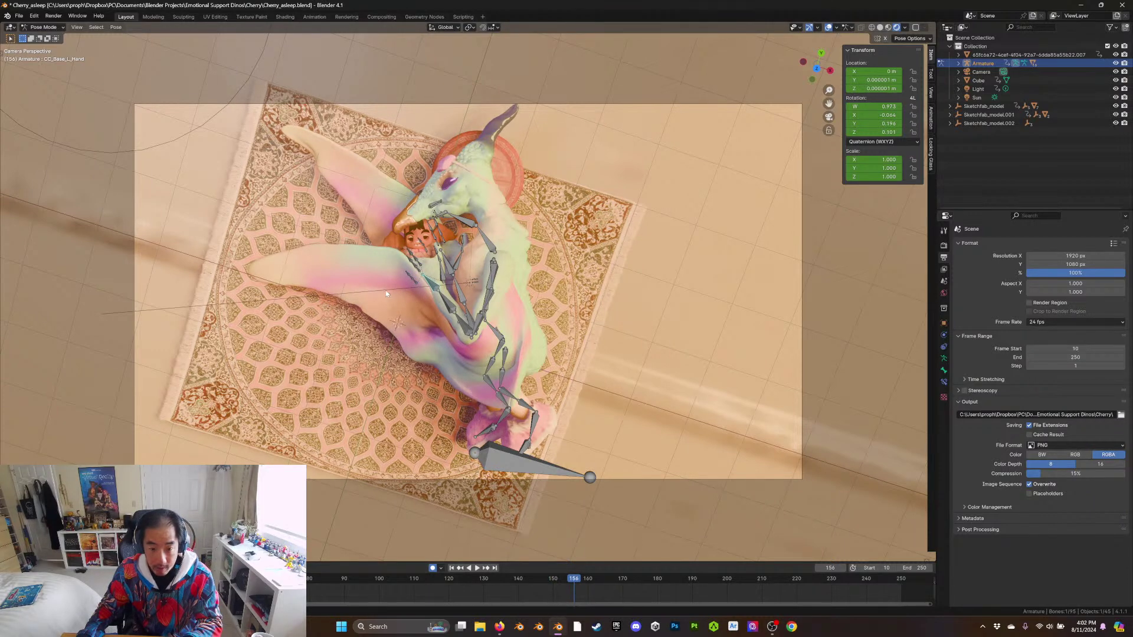
{"action": "key", "text": "r"}
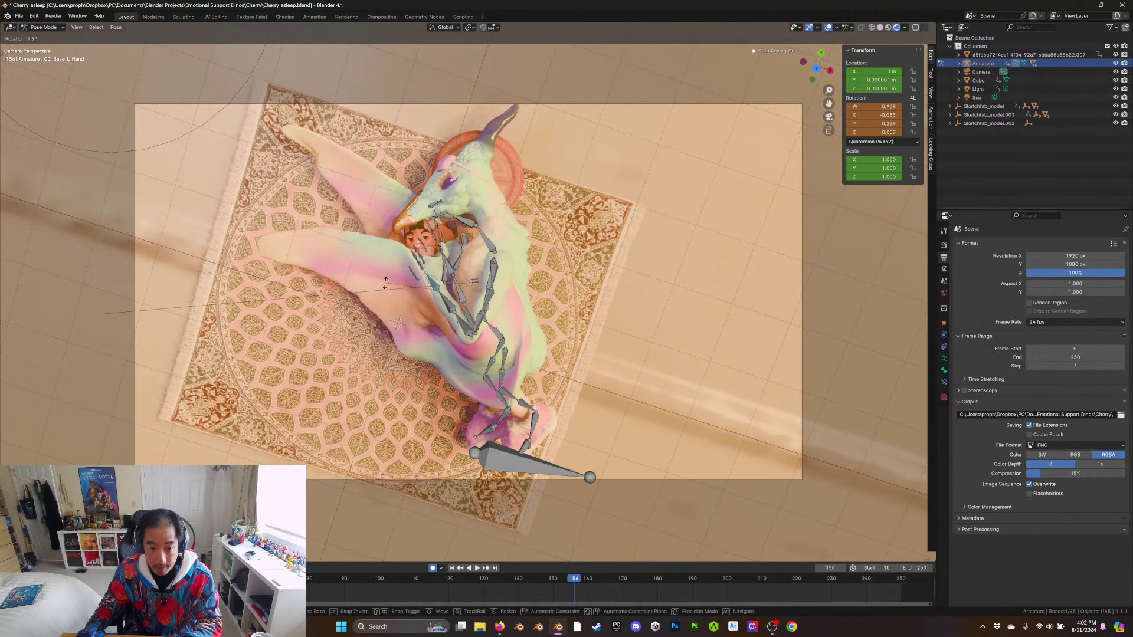
{"action": "left_click", "coordinate": [371, 289]}
{"action": "key", "text": "ctrl+a"}
{"action": "key", "text": "ctrl+z"}
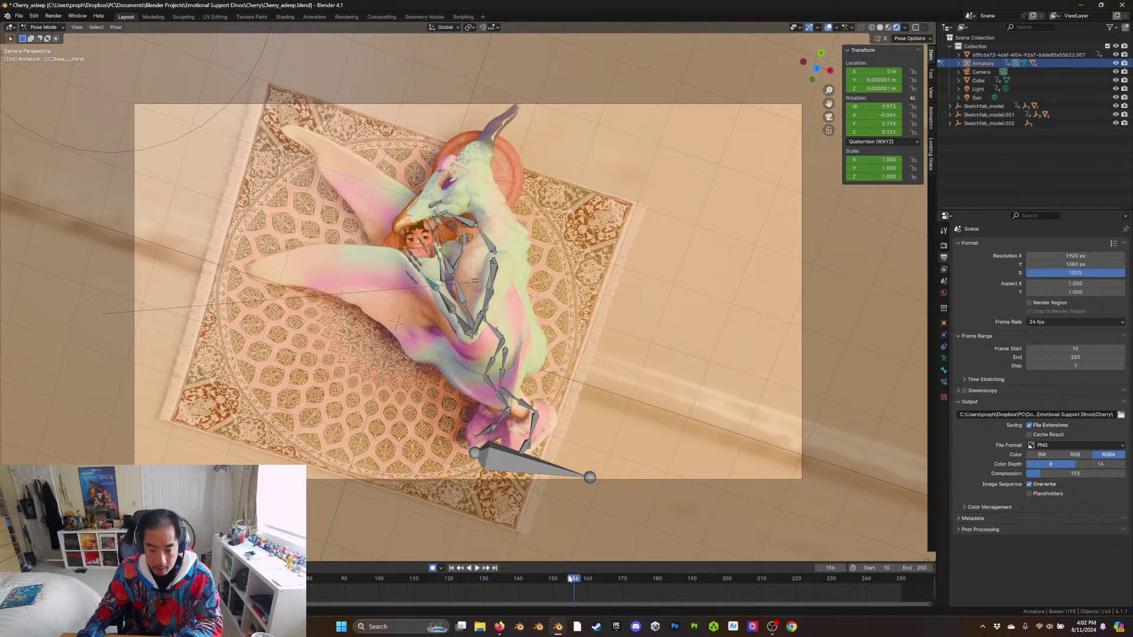
Keyframe the left hand bone's pose at frame 250, and play the animation to frame 40
{"action": "key", "text": "space"}
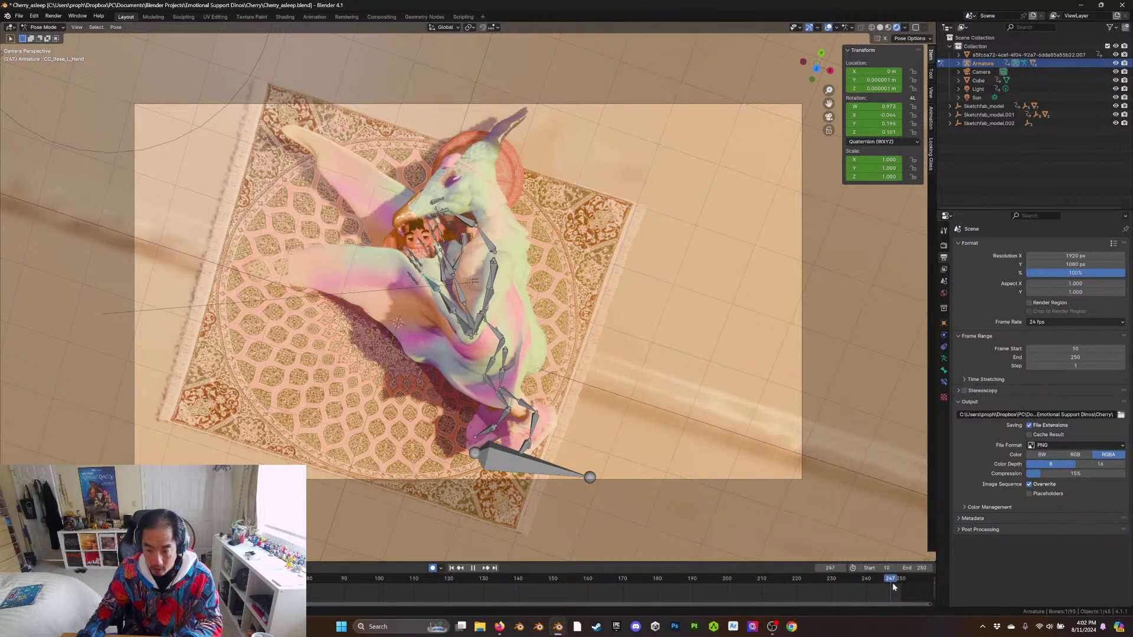
{"action": "key", "text": "space"}
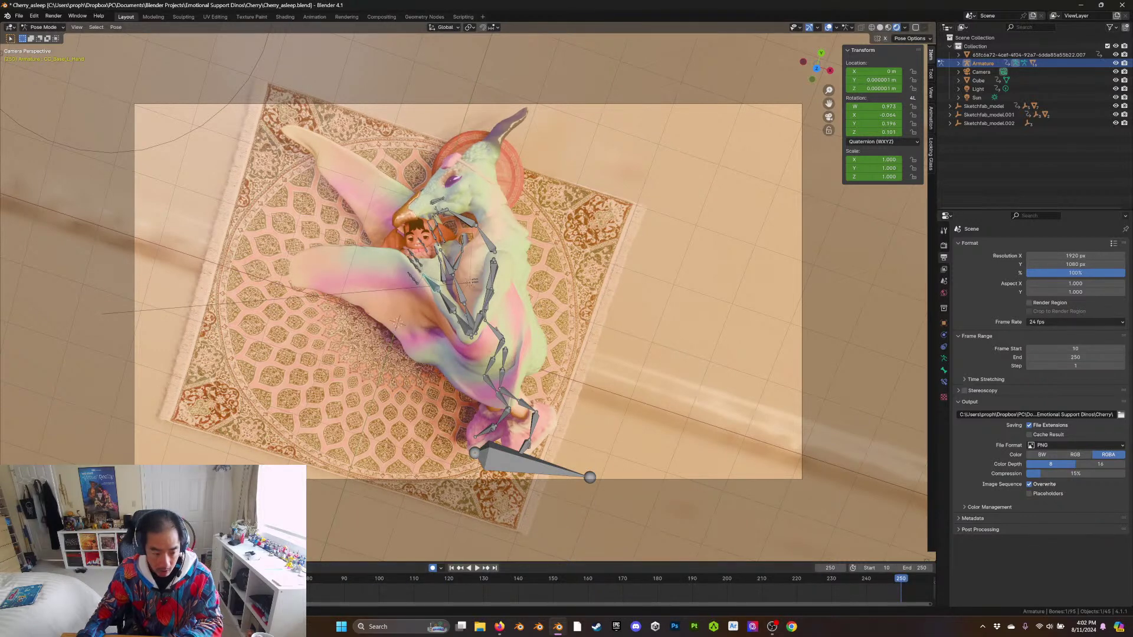
{"action": "key", "text": "space"}
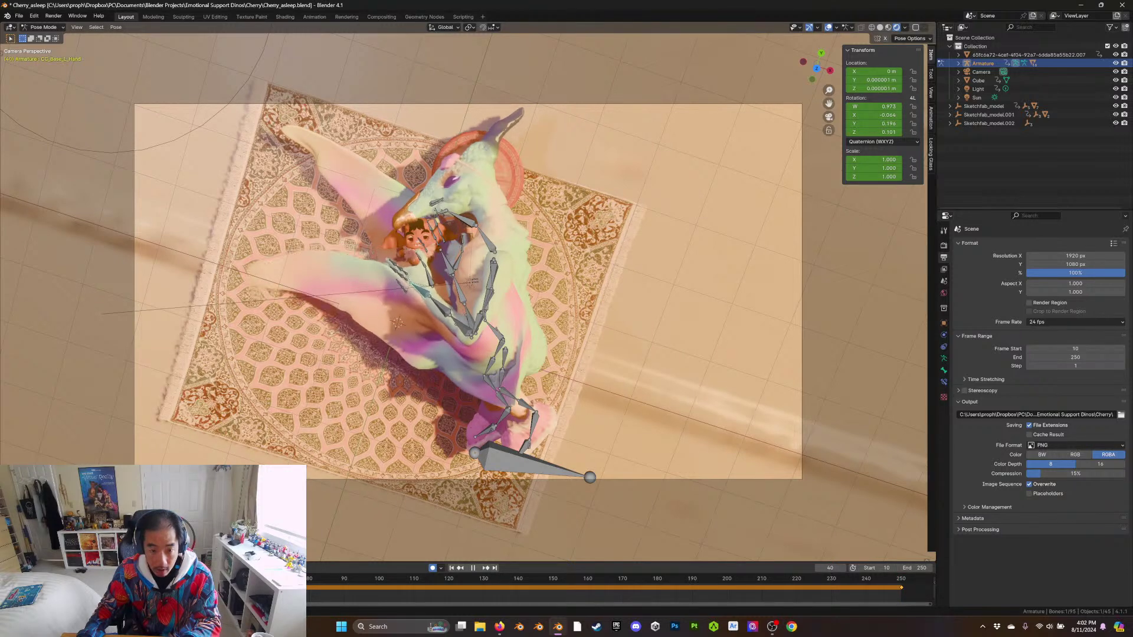
At frame 35, rotate the left hand bone to swing the wing tip toward the head, and play the result
{"action": "key", "text": "space"}
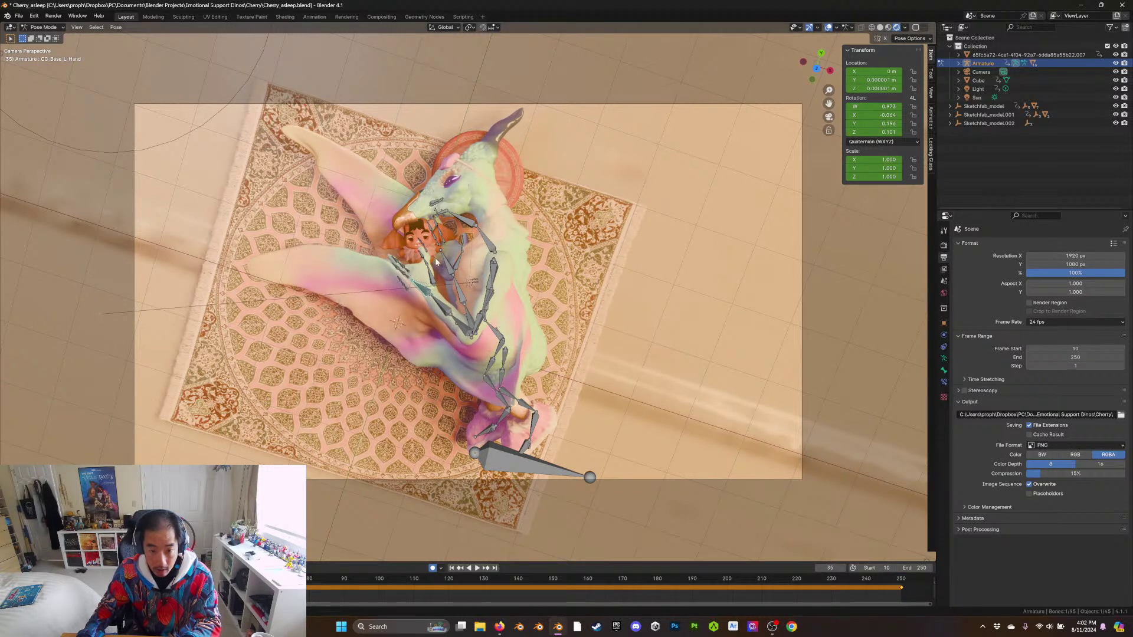
{"action": "key", "text": "r"}
{"action": "left_click", "coordinate": [439, 295]}
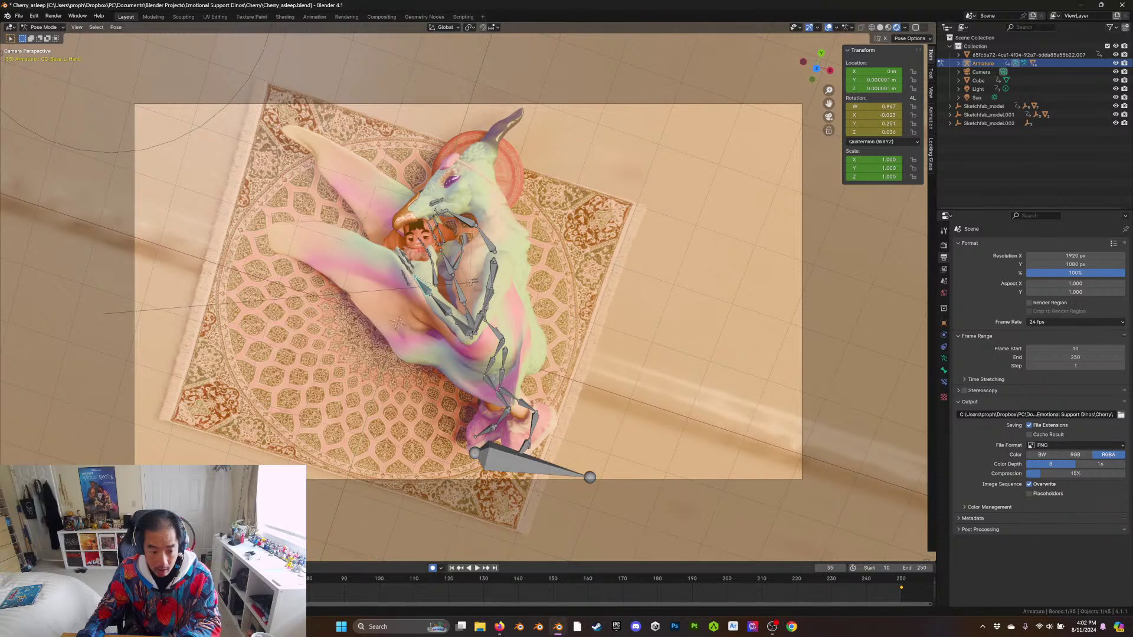
{"action": "key", "text": "ctrl+shift+space"}
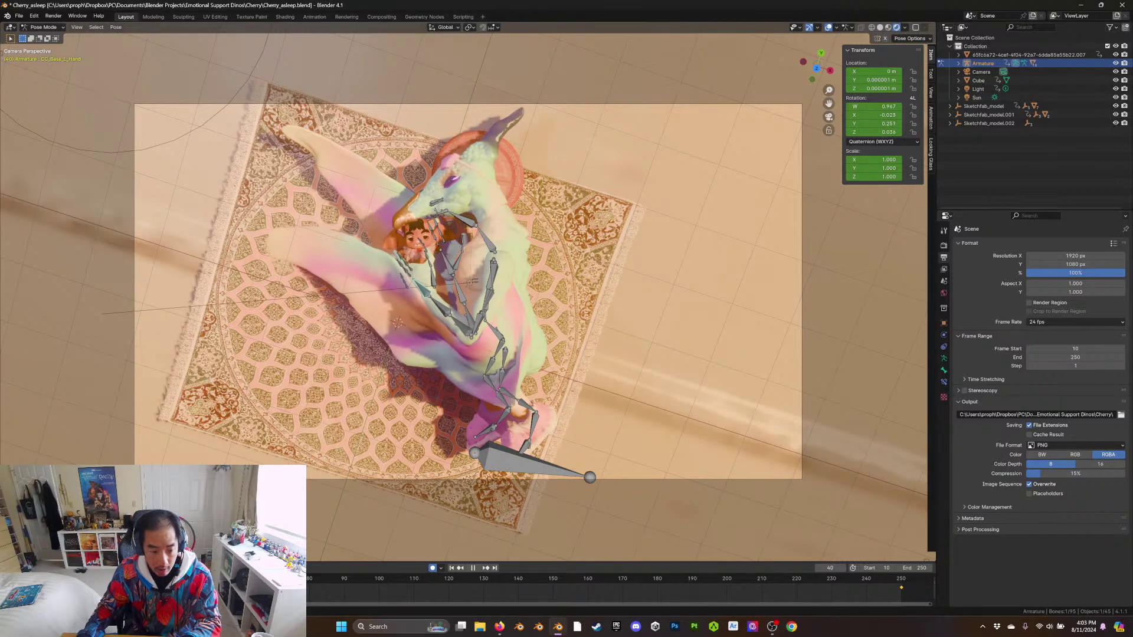
{"action": "key", "text": "space"}
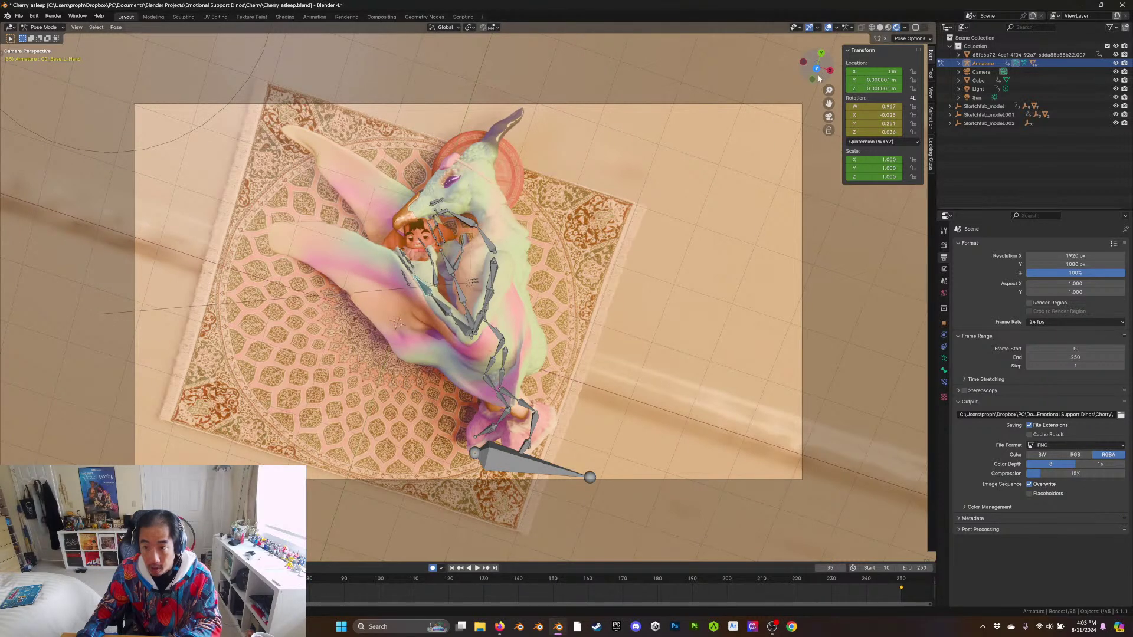
At frame 35, move the left hand bone to about 0.070, 0.093, -0.056 m in a low side view, and play it through the camera
{"action": "left_click", "coordinate": [814, 81]}
{"action": "scroll", "coordinate": [436, 274], "scroll_direction": "up", "scroll_amount": 6}
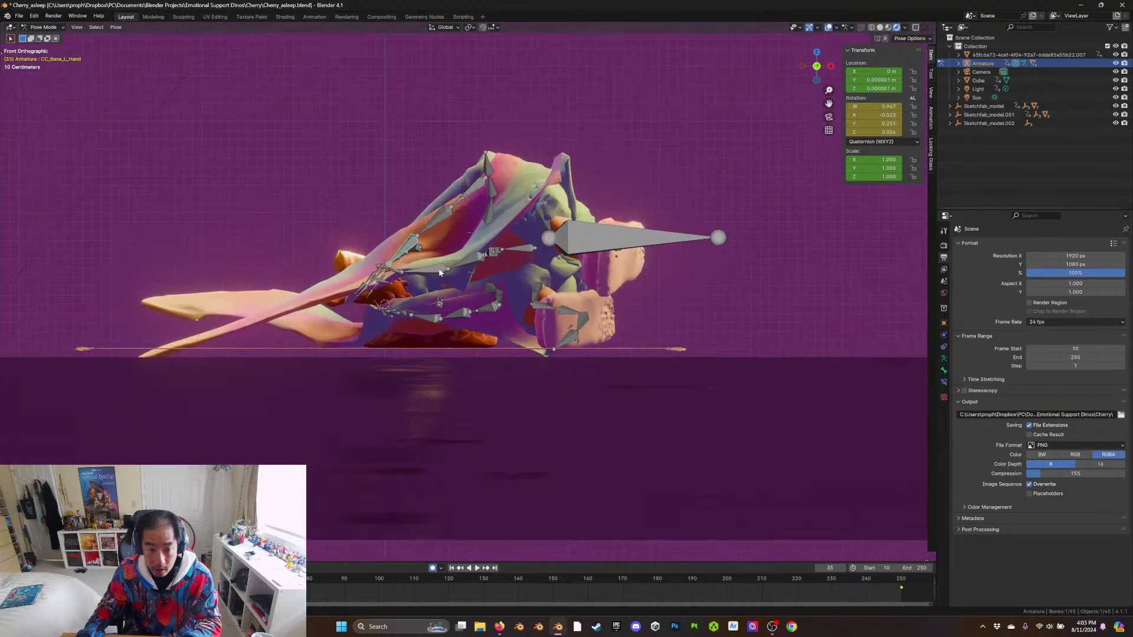
{"action": "mouse_move", "coordinate": [436, 274]}
{"action": "middle_mouse_down"}
{"action": "mouse_move", "coordinate": [372, 296]}
{"action": "mouse_move", "coordinate": [476, 292]}
{"action": "mouse_move", "coordinate": [436, 282]}
{"action": "middle_mouse_up"}
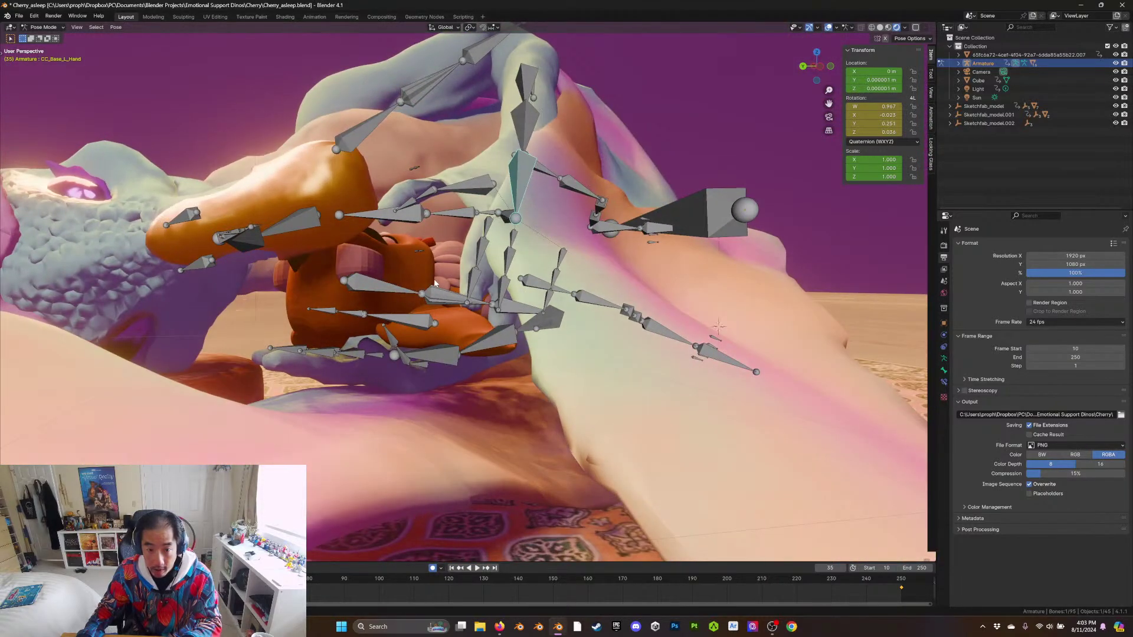
{"action": "key", "text": "g"}
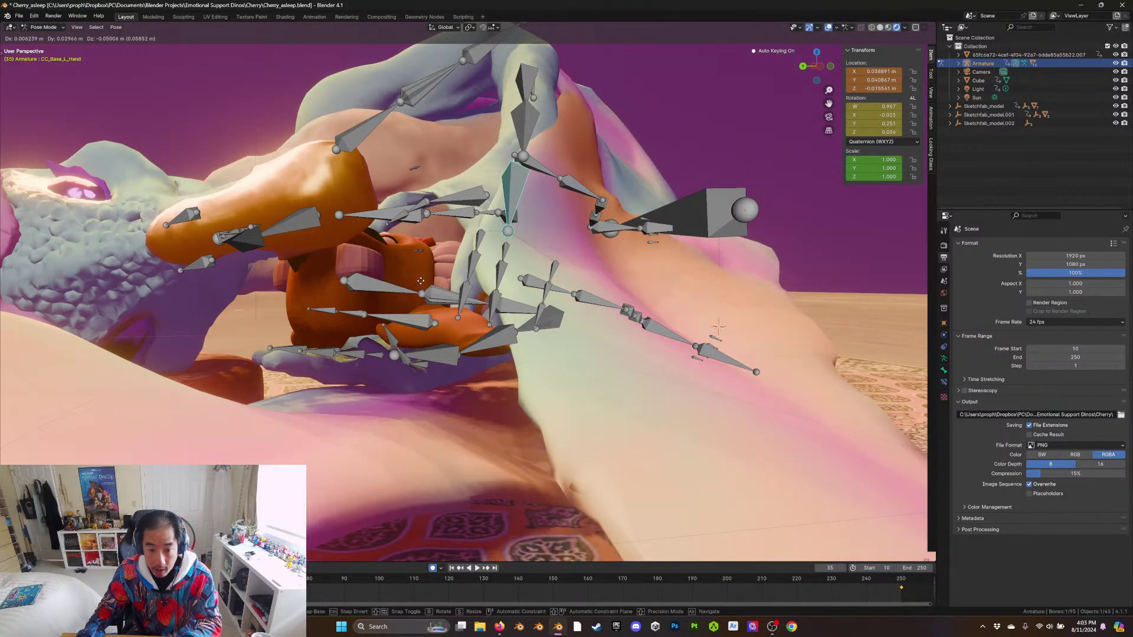
{"action": "left_click", "coordinate": [423, 305]}
{"action": "left_click", "coordinate": [829, 118]}
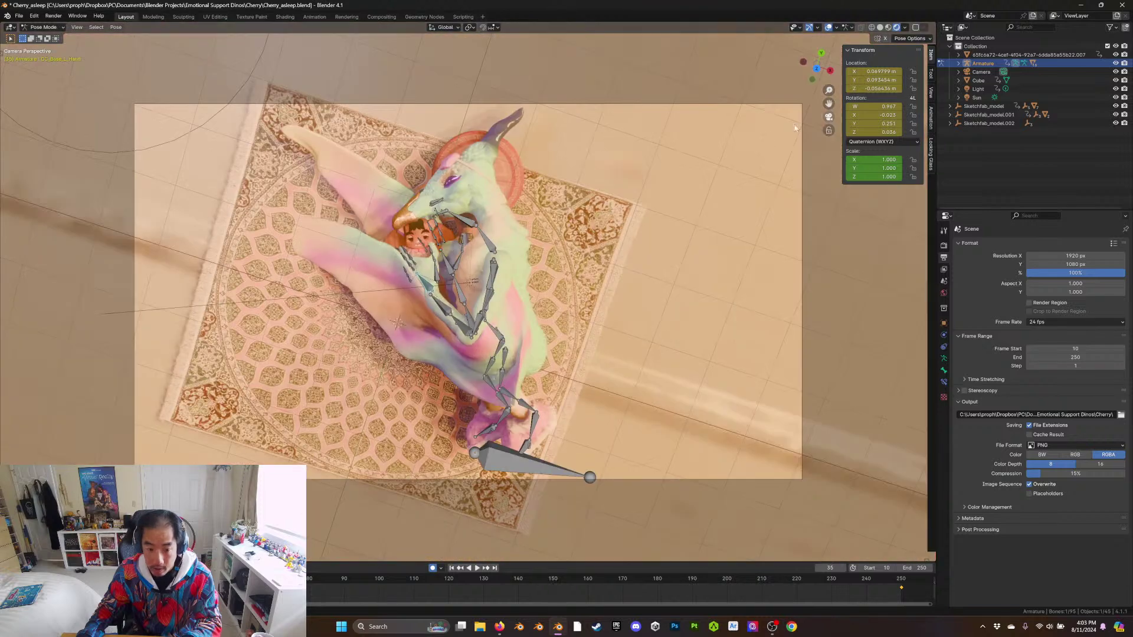
{"action": "key", "text": "space"}
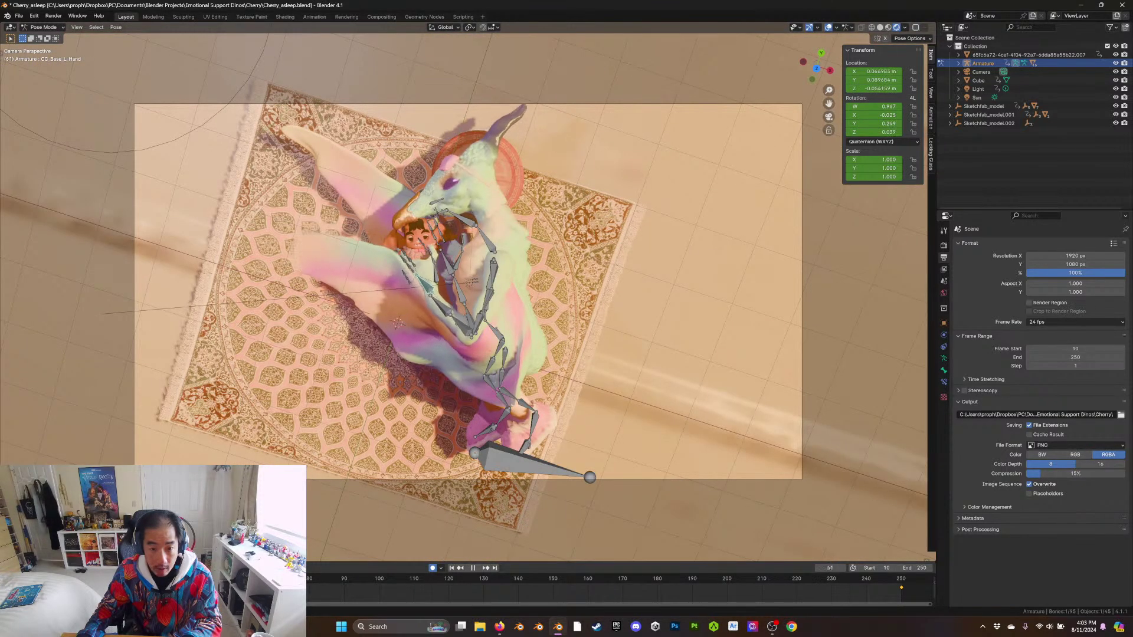
{"action": "key", "text": "shift+Left"}
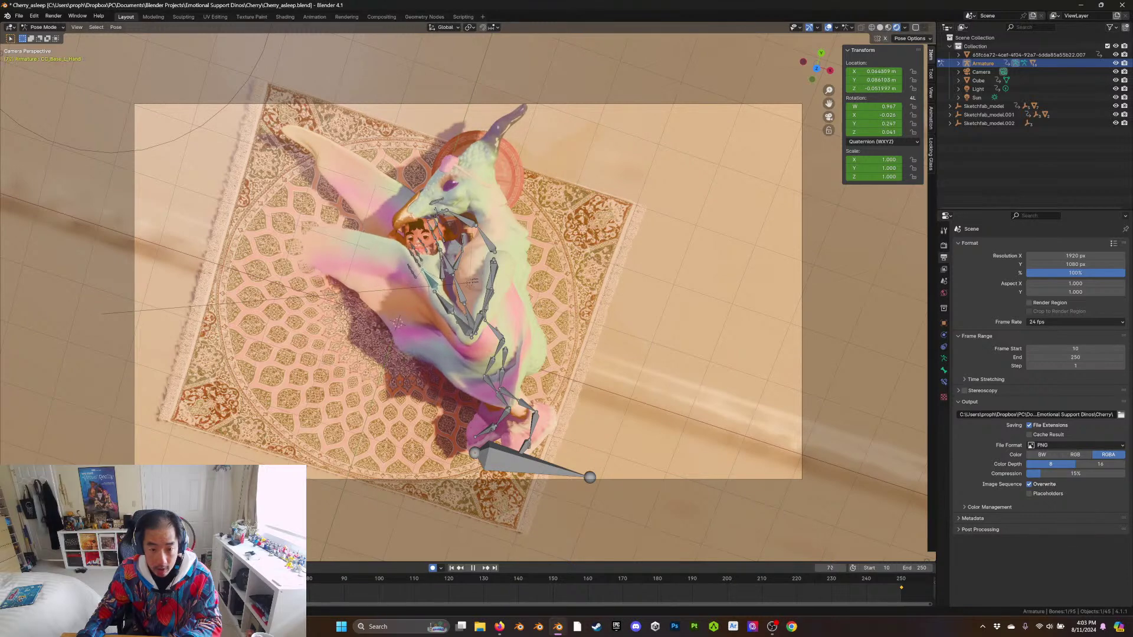
At frame 70, rotate the left hand bone about 6° in a low side view to lift the wing tip, and play the result
{"action": "key", "text": "space"}
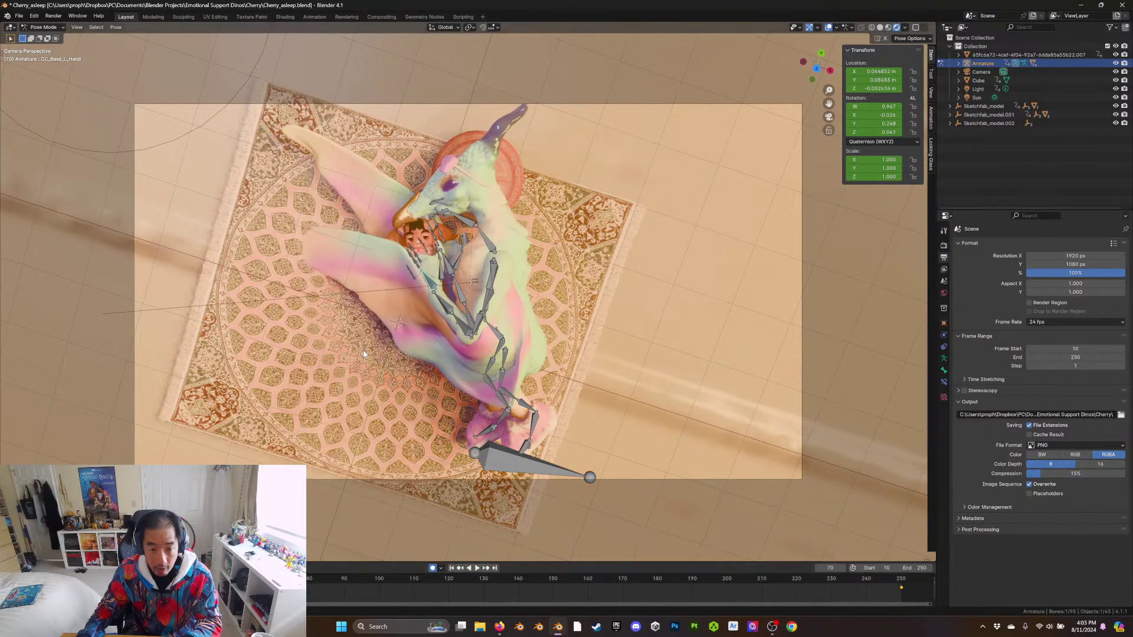
{"action": "middle_click_drag", "start_coordinate": [546, 313], "coordinate": [467, 204]}
{"action": "scroll", "coordinate": [466, 204], "scroll_direction": "up", "scroll_amount": 6}
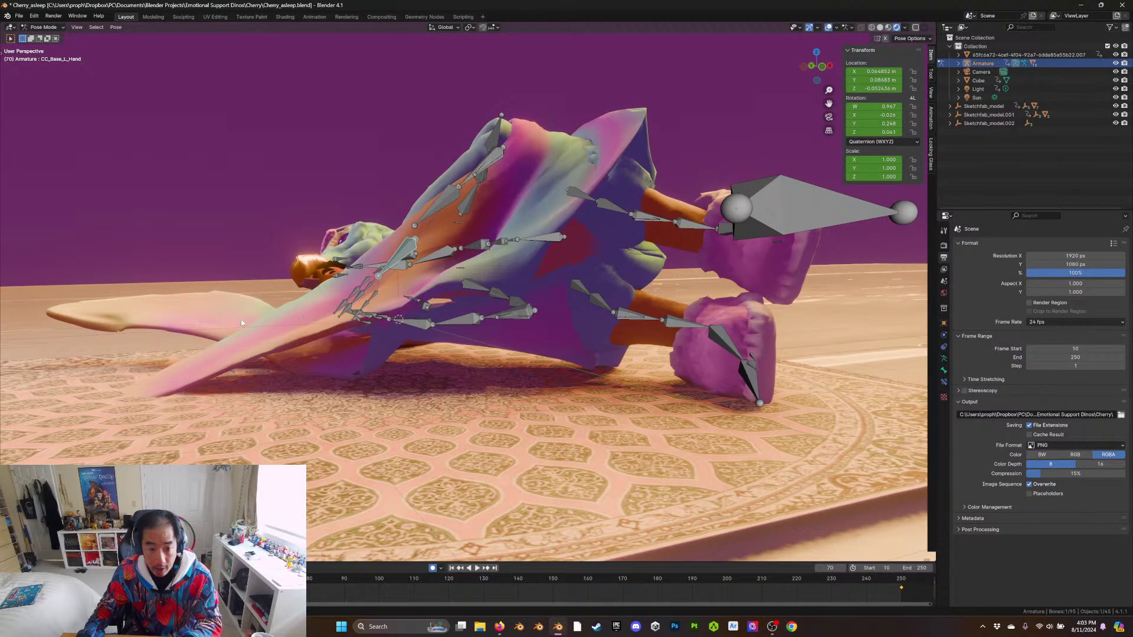
{"action": "middle_click_drag", "start_coordinate": [241, 323], "coordinate": [218, 306]}
{"action": "key", "text": "r"}
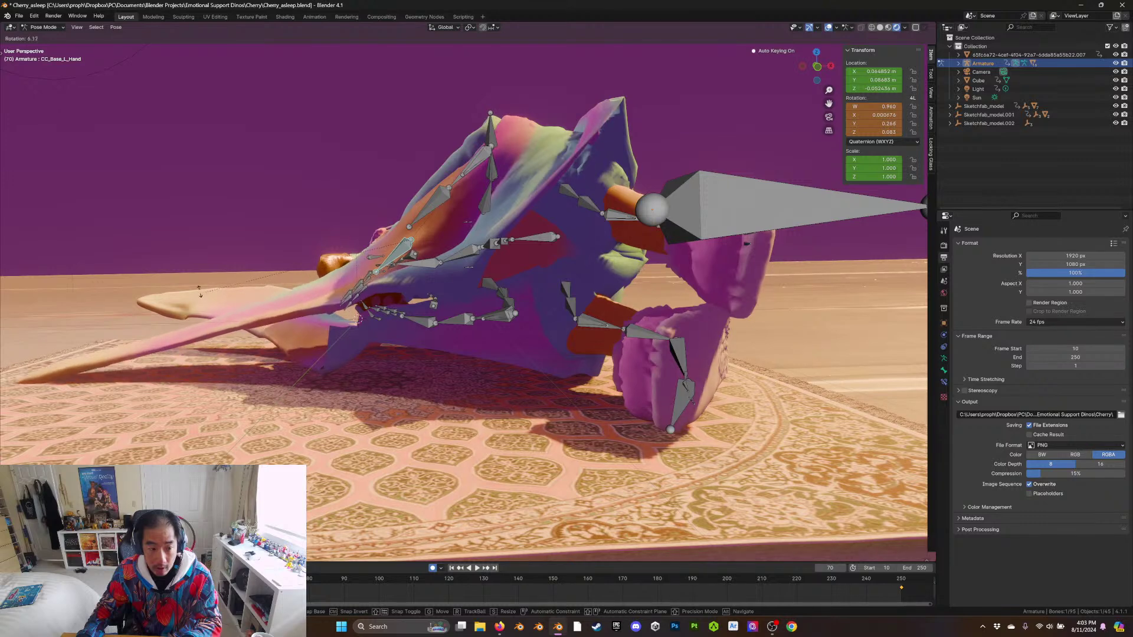
{"action": "left_click", "coordinate": [199, 284]}
{"action": "key", "text": "space"}
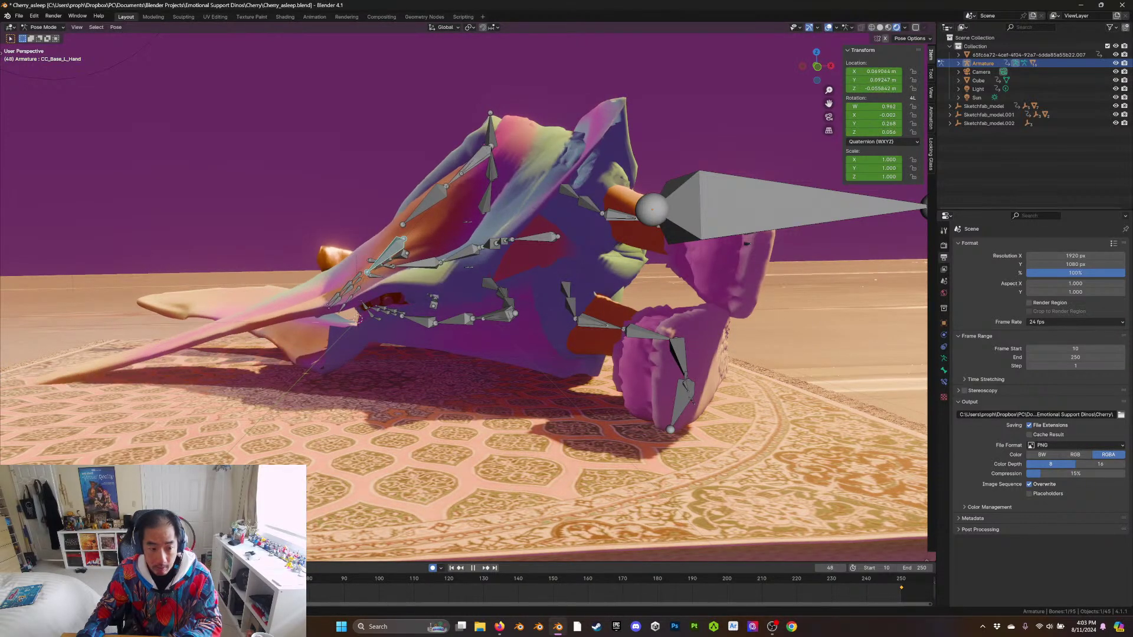
At frame 52, rotate the left hand bone to raise the wing tip above the rug, and play the animation
{"action": "key", "text": "space"}
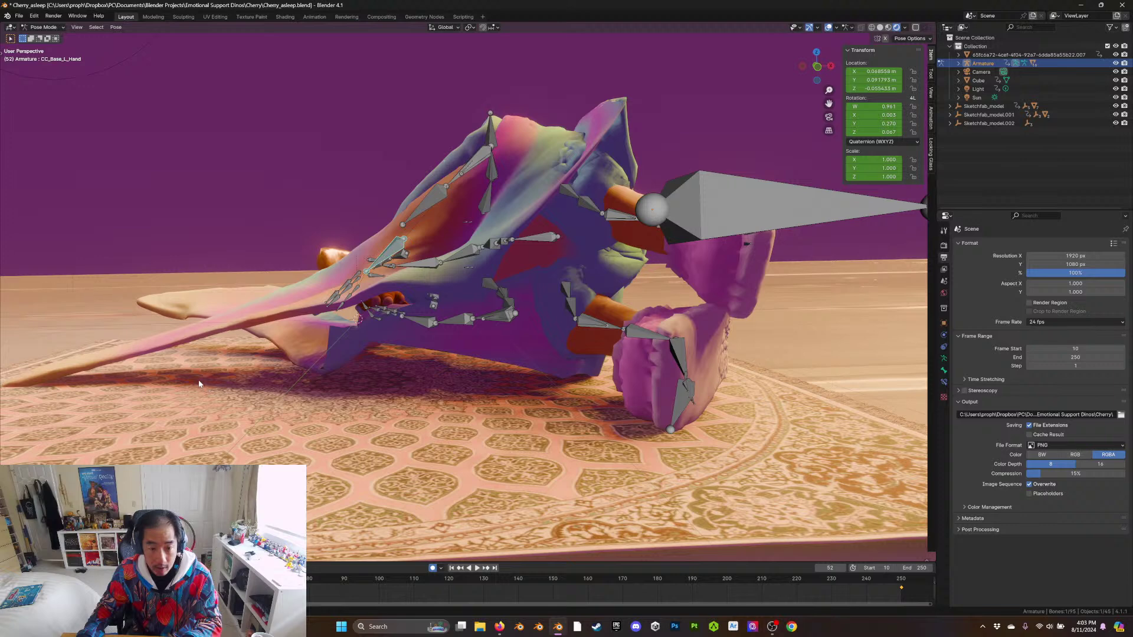
{"action": "key", "text": "r"}
{"action": "left_click", "coordinate": [183, 358]}
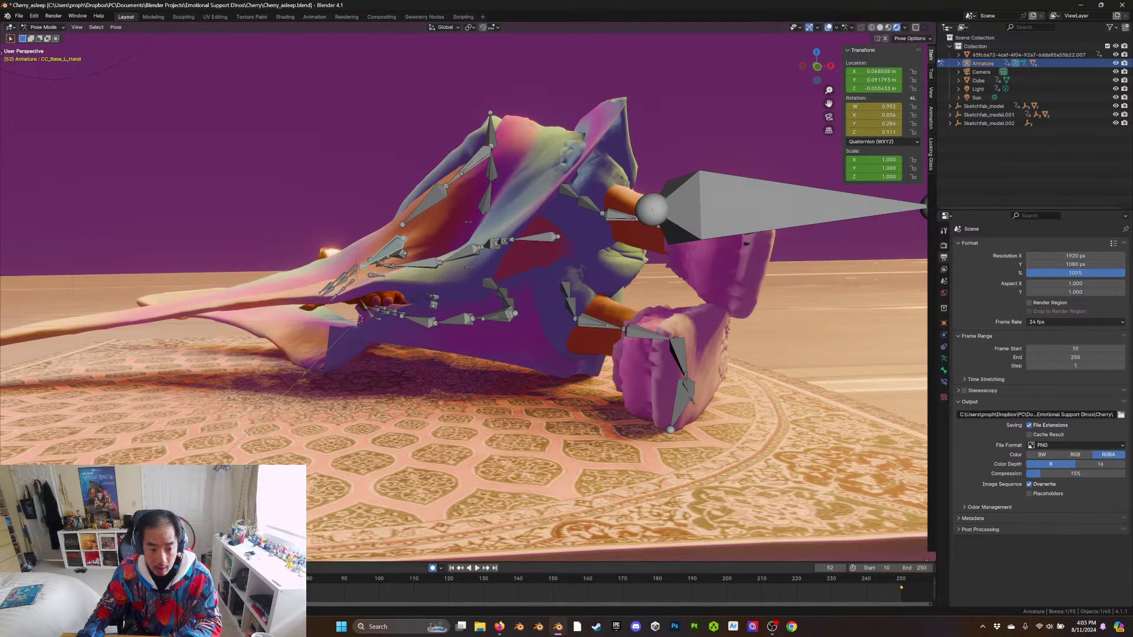
{"action": "key", "text": "space"}
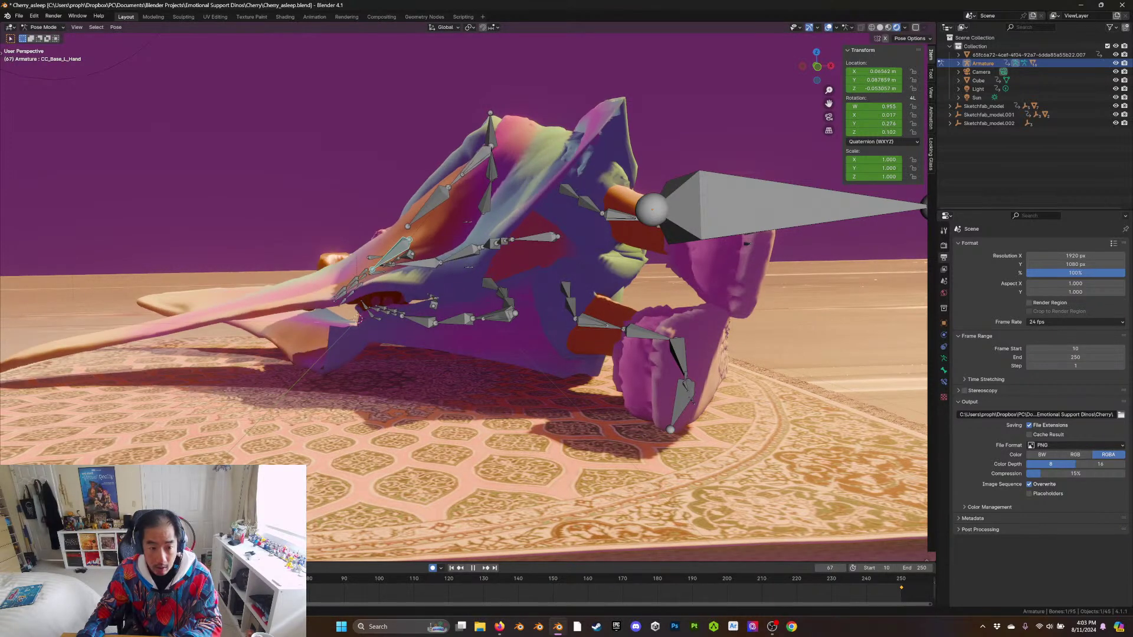
Return to frame 35, rotate the left hand bone about 7° to lift the wing tip off the rug, and play the result
{"action": "left_click_drag", "start_coordinate": [362, 589], "coordinate": [97, 599]}
{"action": "key", "text": "space"}
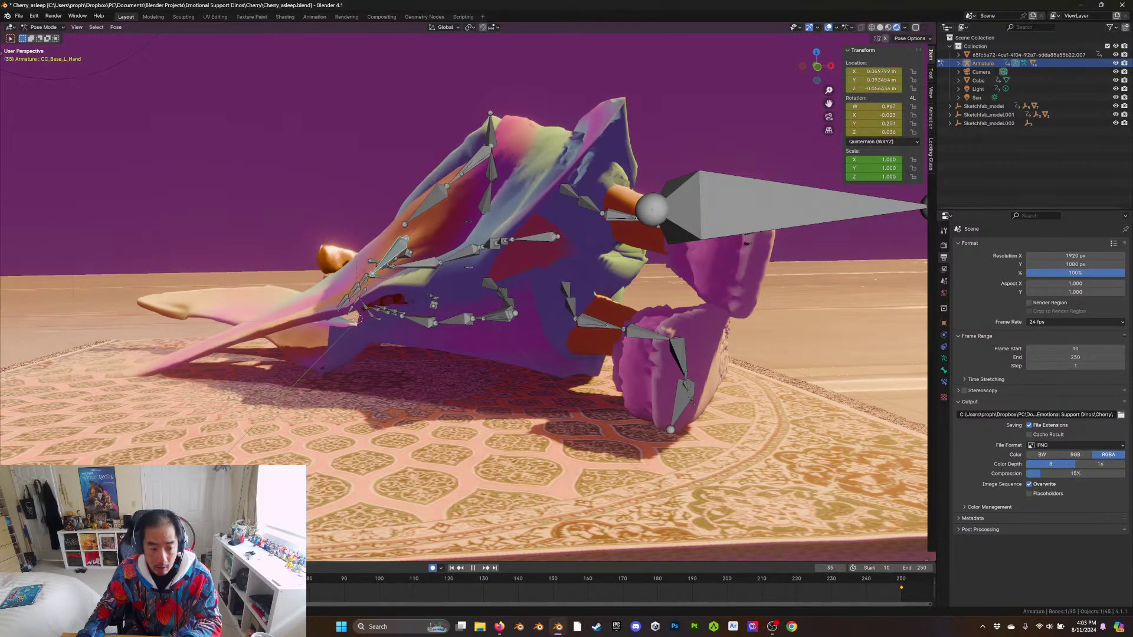
{"action": "key", "text": "r"}
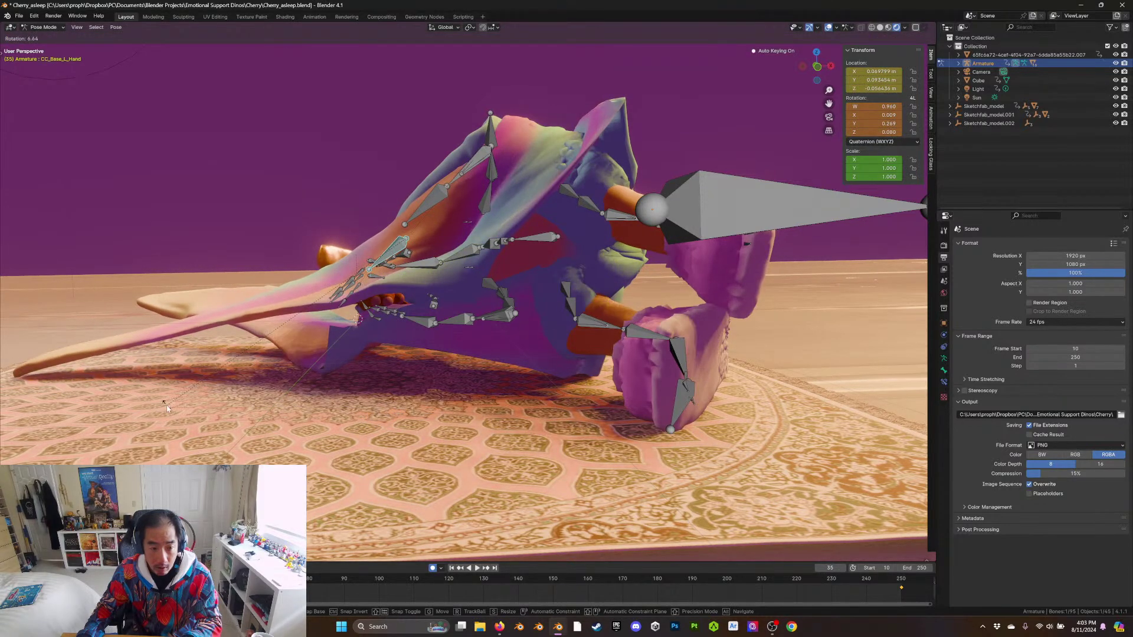
{"action": "key", "text": "Return"}
{"action": "key", "text": "space"}
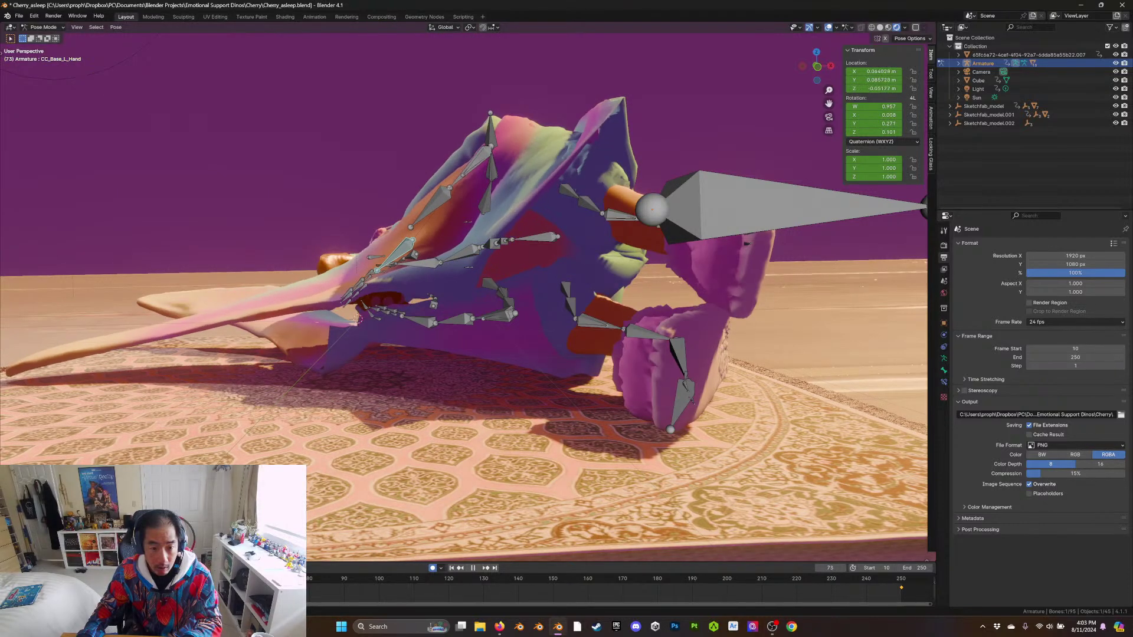
Play the animation from the start through the camera to frame 191 to examine the left wing's motion
{"action": "key", "text": "space"}
{"action": "key", "text": "KP_0"}
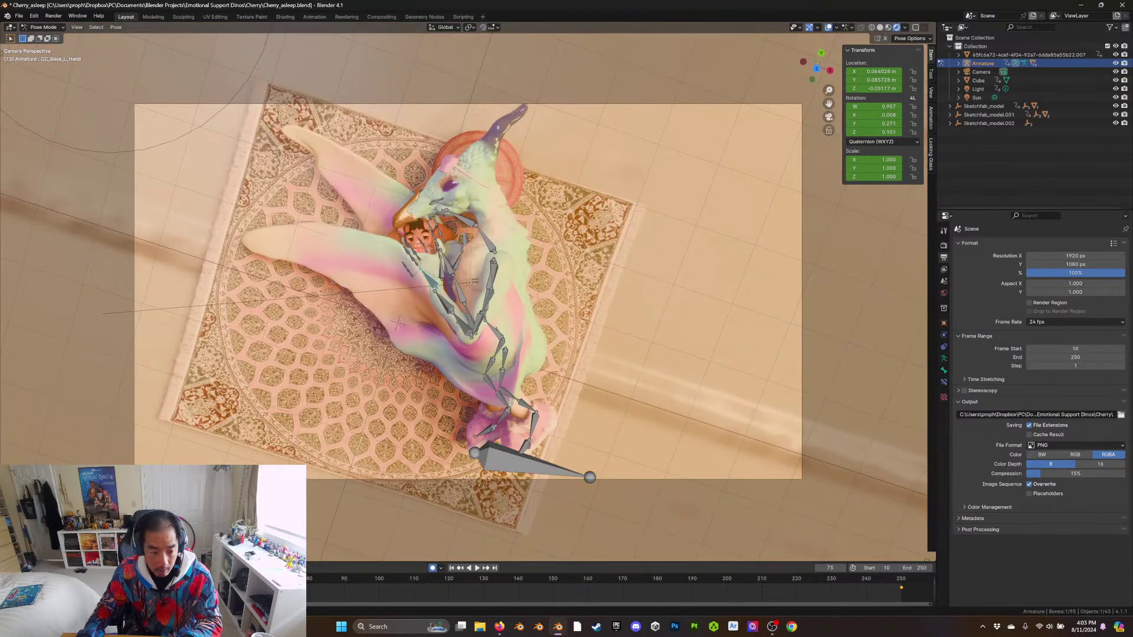
{"action": "key", "text": "shift+Left"}
{"action": "key", "text": "space"}
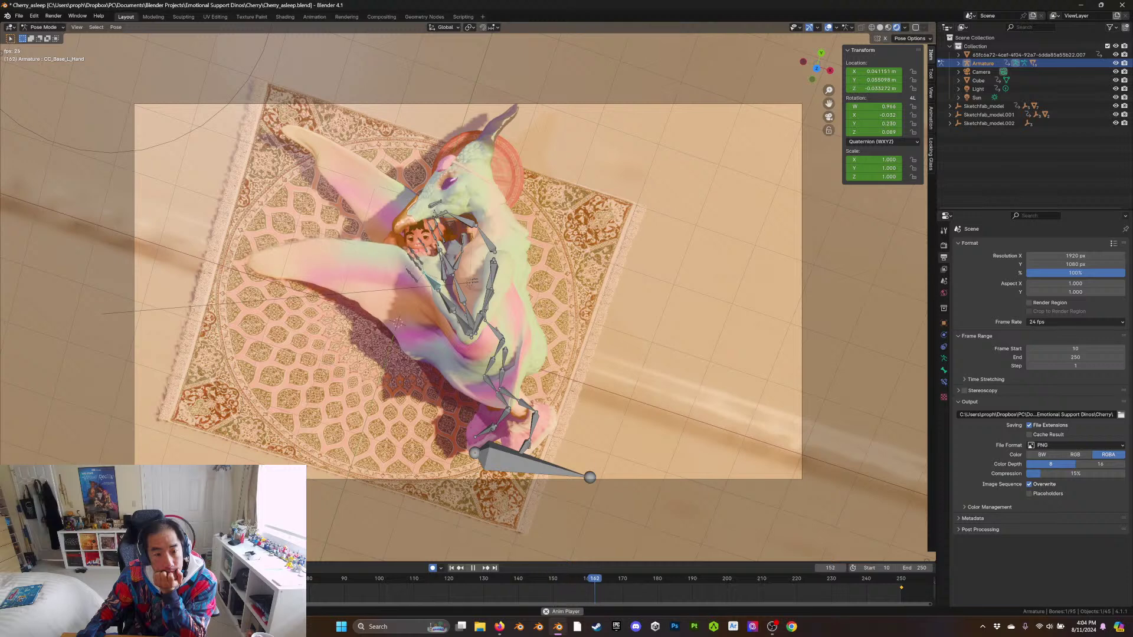
{"action": "key", "text": "space"}
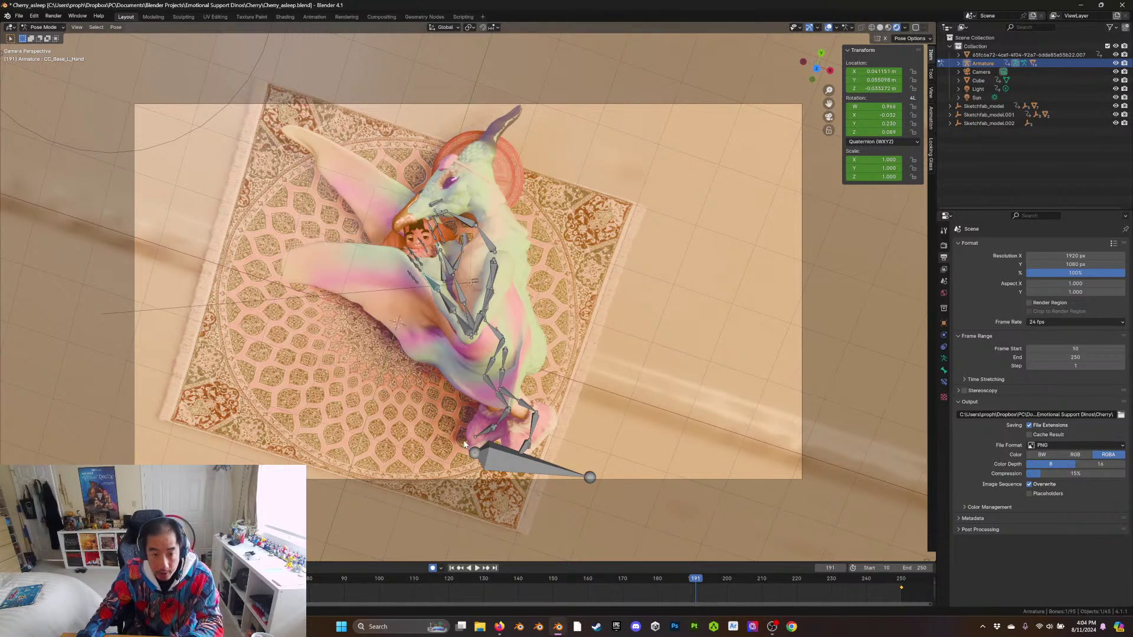
Try rotating the left forearm twist bone at frame 41, and undo the rotation
{"action": "left_click", "coordinate": [463, 337]}
{"action": "left_click_drag", "start_coordinate": [395, 580], "coordinate": [243, 579]}
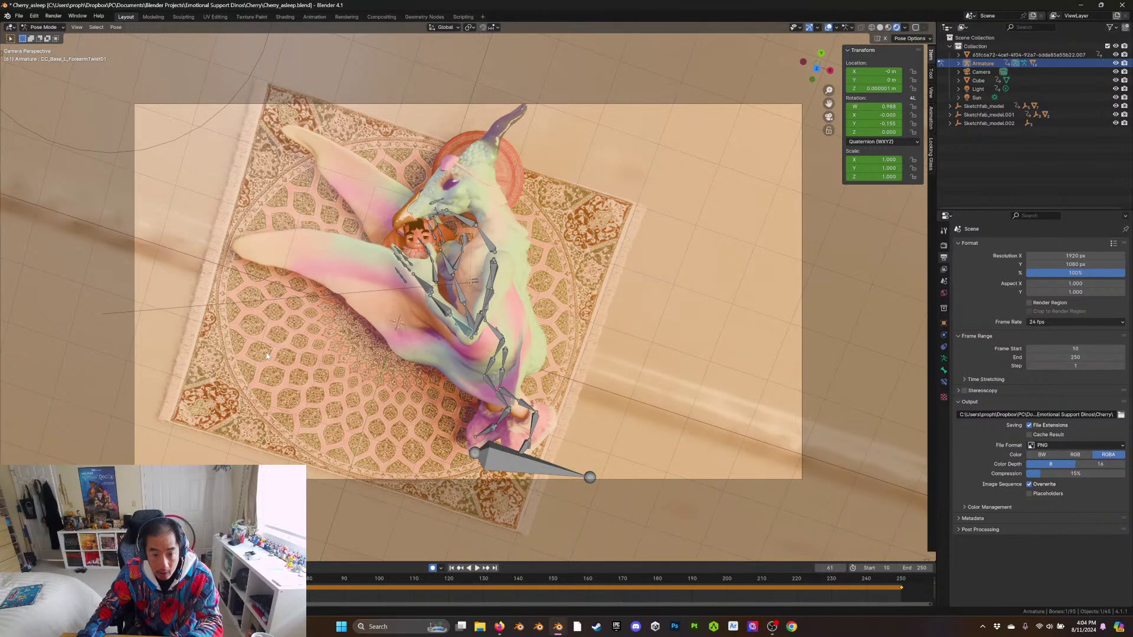
{"action": "key", "text": "r"}
{"action": "left_click", "coordinate": [262, 376]}
{"action": "key", "text": "ctrl+z"}
Select the overlapping left forearm bones near the elbow, rotate them about -6° at frame 119, and play the animation
{"action": "left_click_drag", "start_coordinate": [456, 339], "coordinate": [465, 327]}
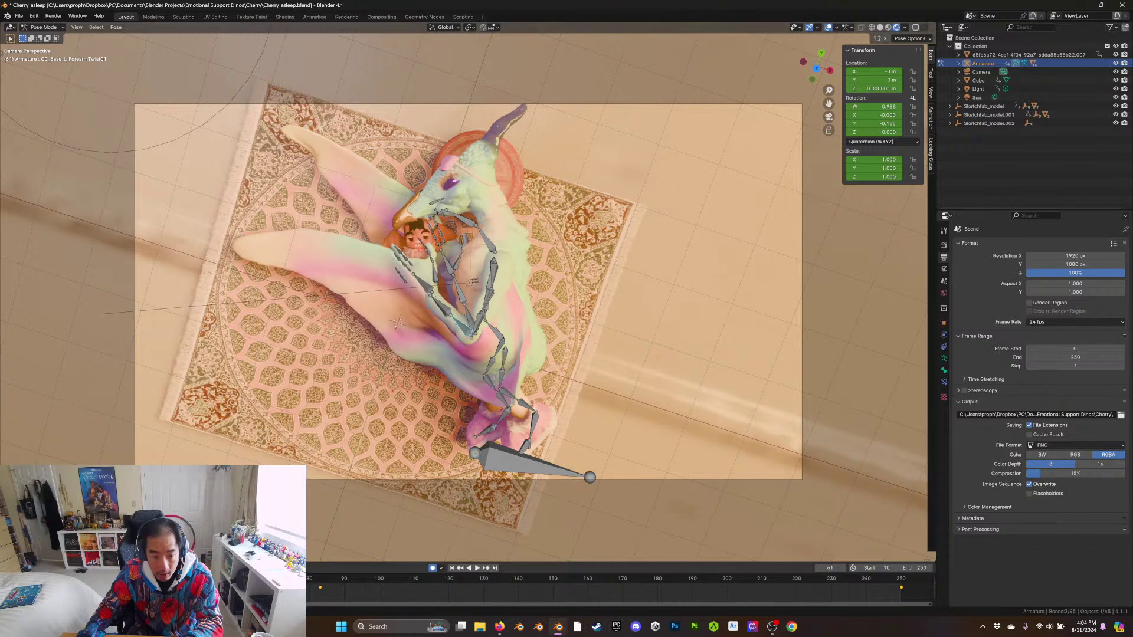
{"action": "left_click_drag", "start_coordinate": [393, 579], "coordinate": [446, 580]}
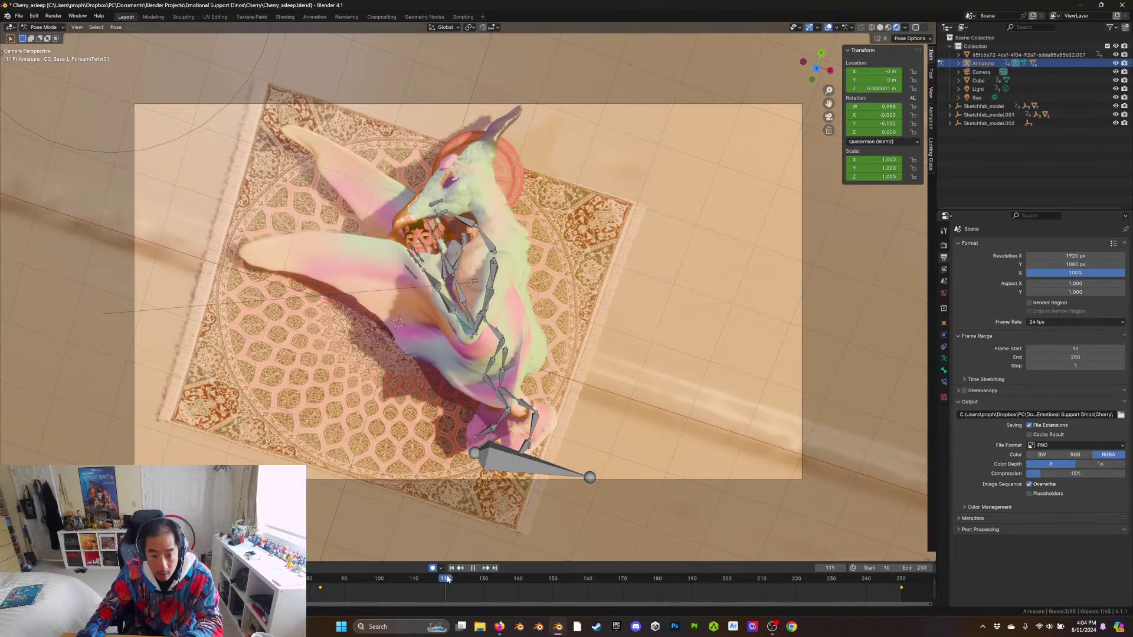
{"action": "key", "text": "r"}
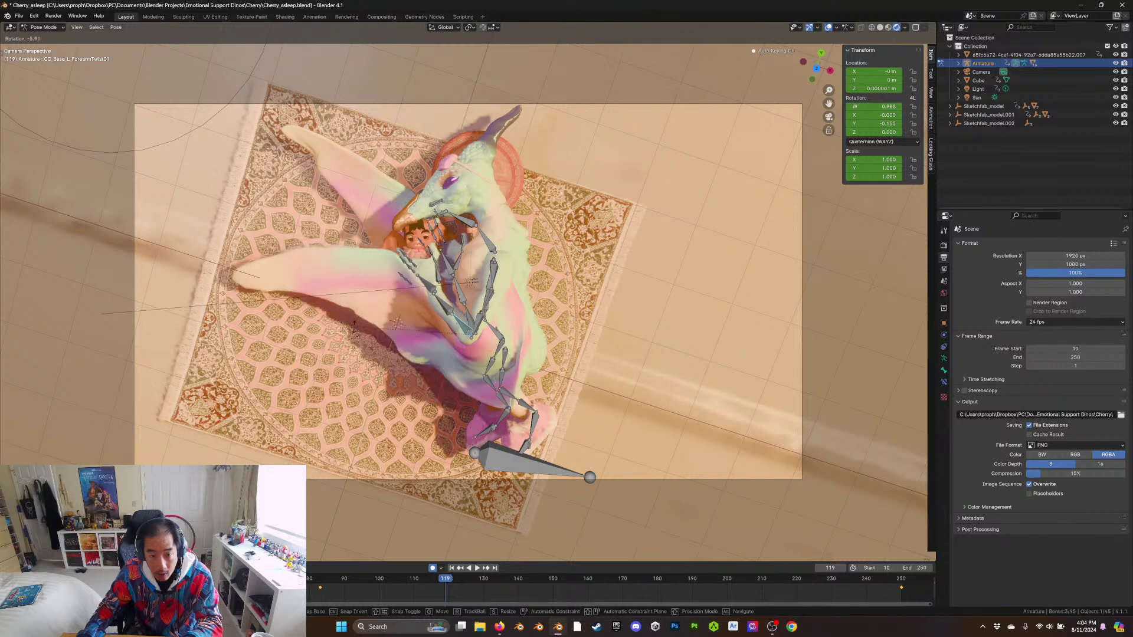
{"action": "left_click", "coordinate": [339, 433]}
{"action": "key", "text": "space"}
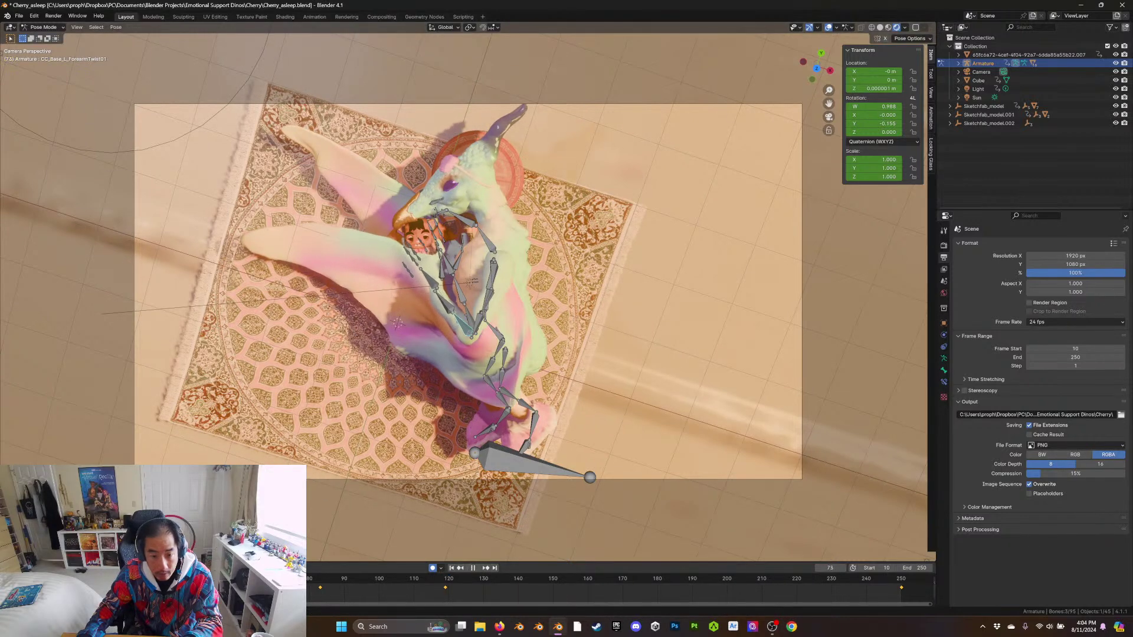
Rotate the character's lower wing slightly at frame 177 from a low side view to key a new pose
{"action": "left_click_drag", "start_coordinate": [468, 591], "coordinate": [617, 596]}
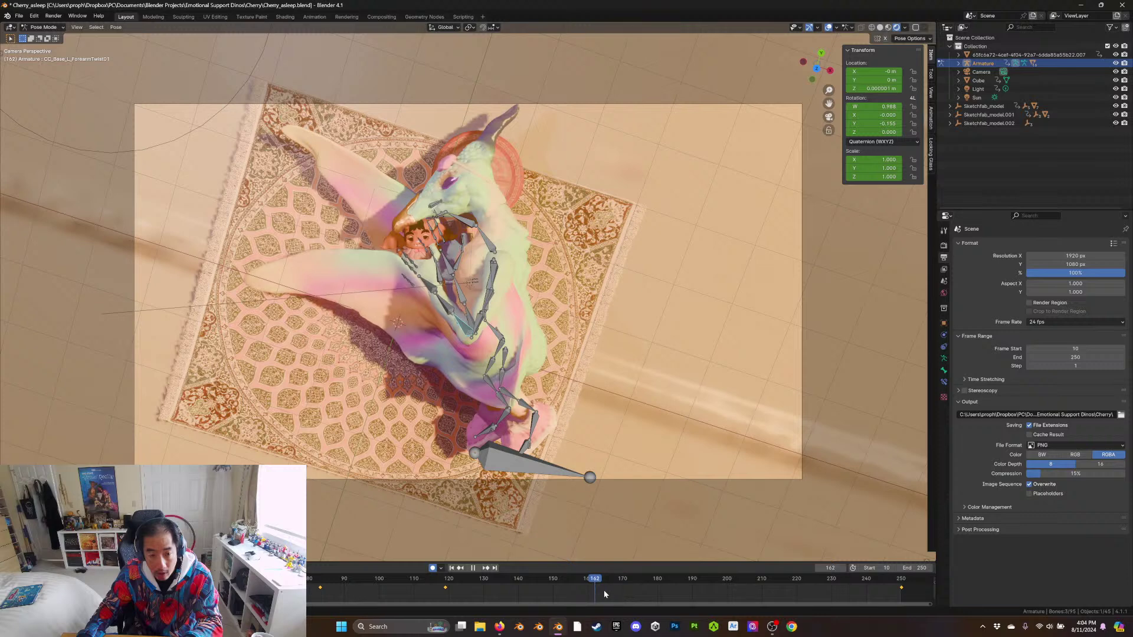
{"action": "middle_click_drag", "start_coordinate": [289, 458], "coordinate": [291, 374]}
{"action": "left_click_drag", "start_coordinate": [591, 583], "coordinate": [523, 579]}
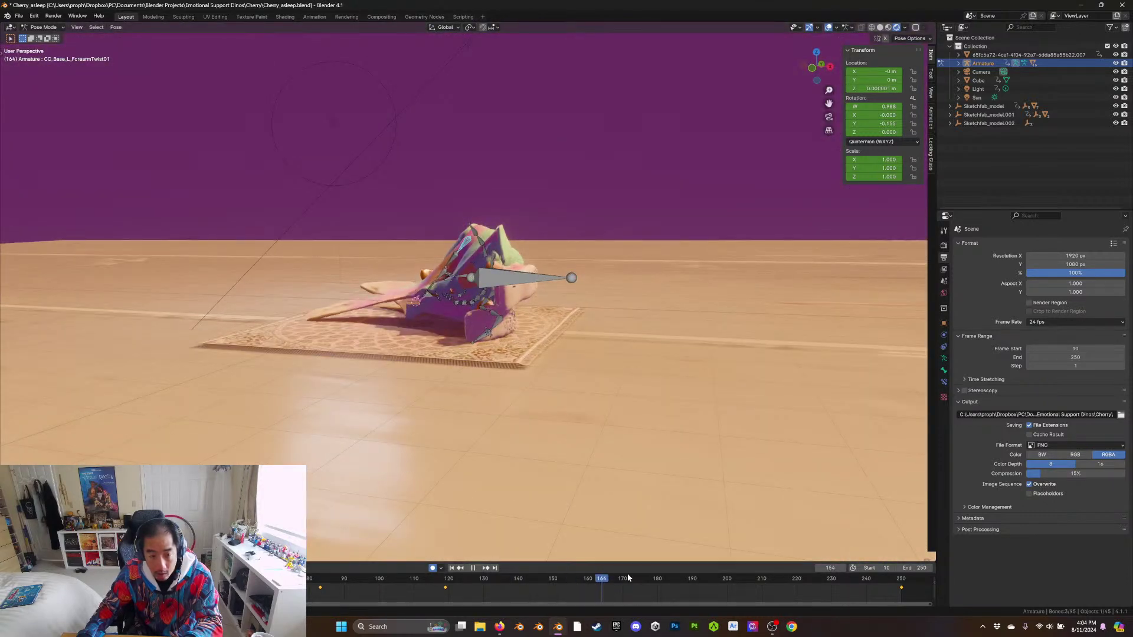
{"action": "key", "text": "r"}
{"action": "left_click", "coordinate": [344, 370]}
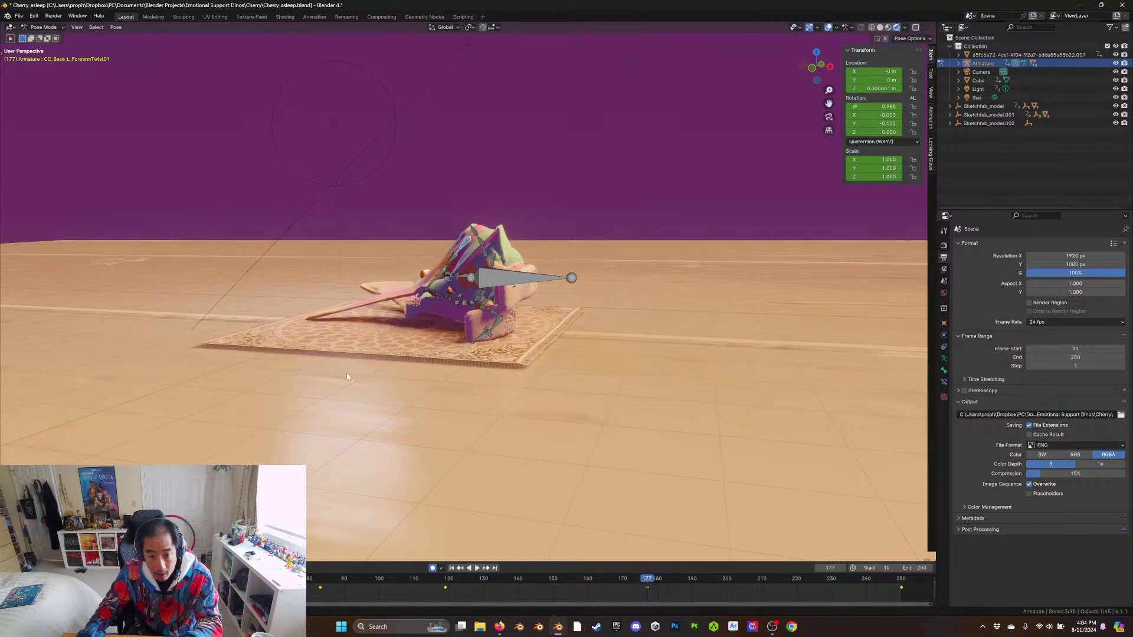
Play and scrub the animation from the side up to frame 250 to check the wing's movement
{"action": "left_click_drag", "start_coordinate": [639, 579], "coordinate": [476, 578]}
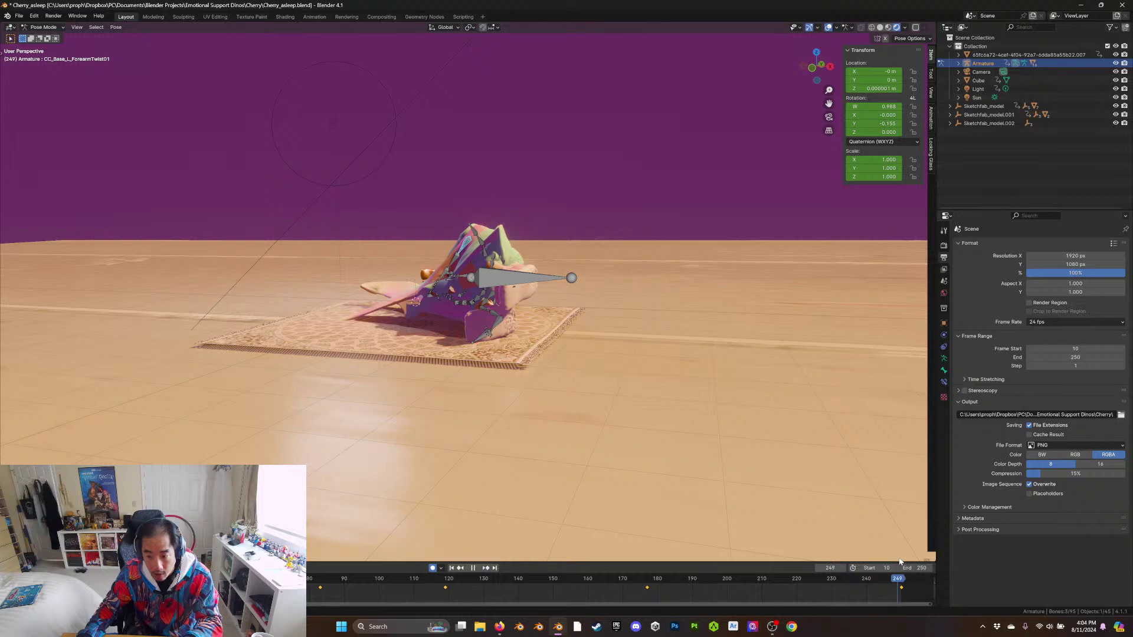
{"action": "key", "text": "space"}
{"action": "key", "text": "space"}
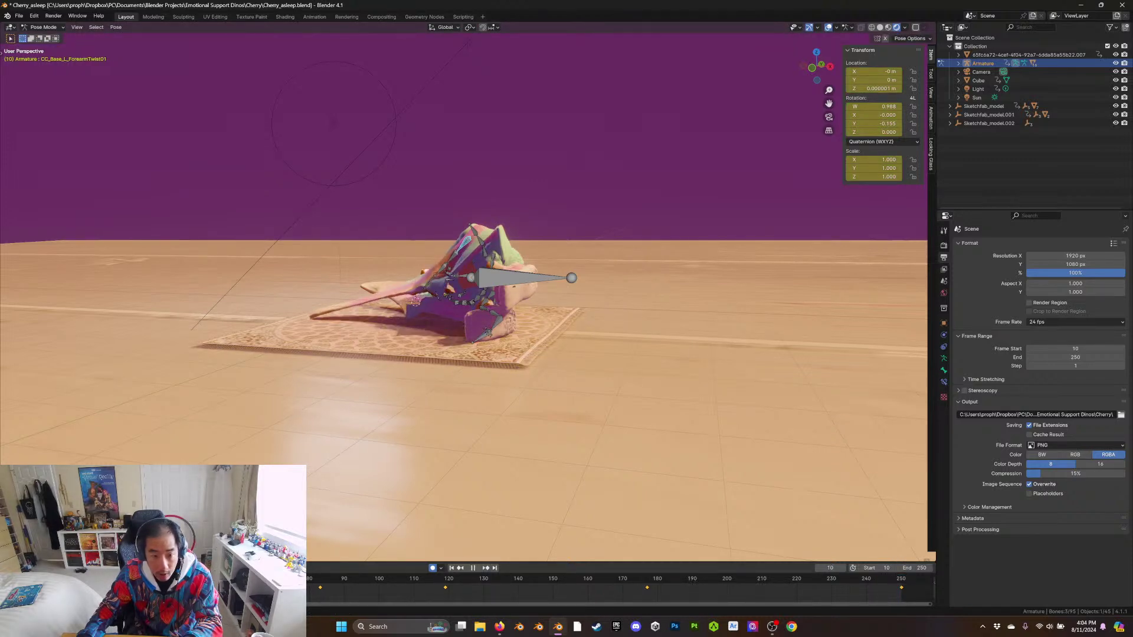
{"action": "left_click_drag", "start_coordinate": [69, 579], "coordinate": [892, 568]}
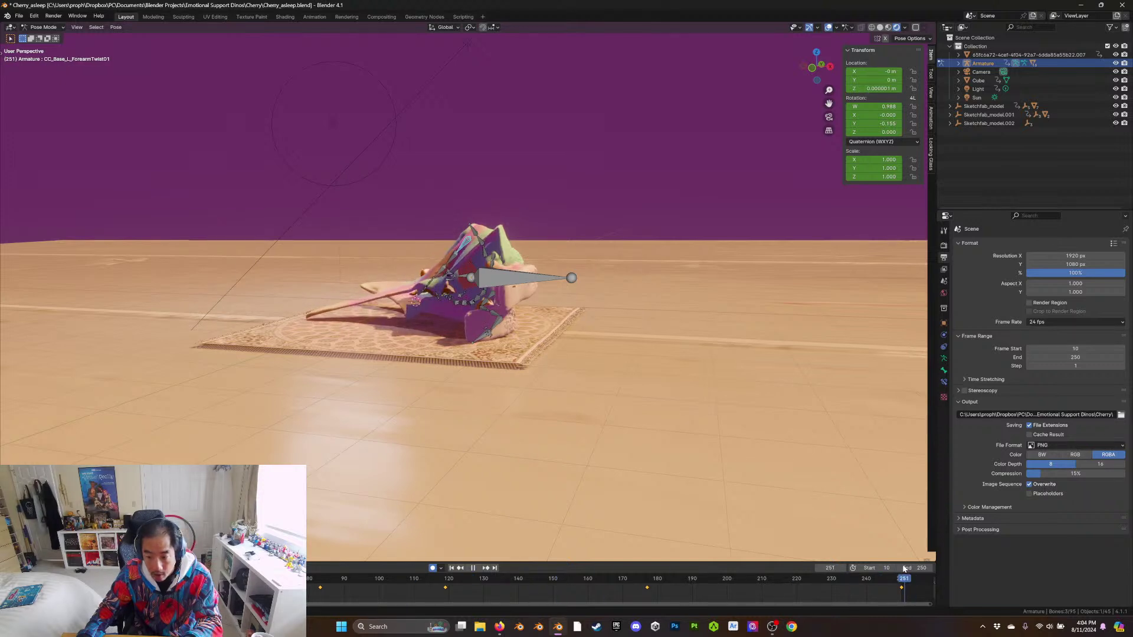
{"action": "key", "text": "space"}
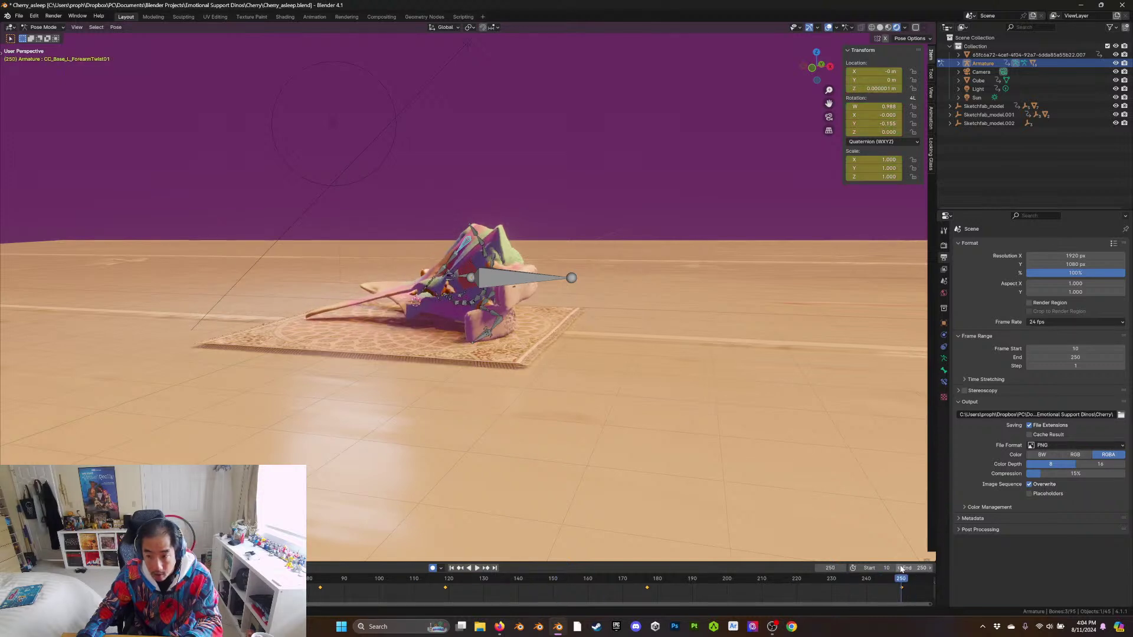
Show the armature's object properties, then return to the camera view at frame 158 and save the file
{"action": "left_click", "coordinate": [943, 323]}
{"action": "left_click_drag", "start_coordinate": [902, 581], "coordinate": [581, 595]}
{"action": "middle_click_drag", "start_coordinate": [416, 322], "coordinate": [454, 436]}
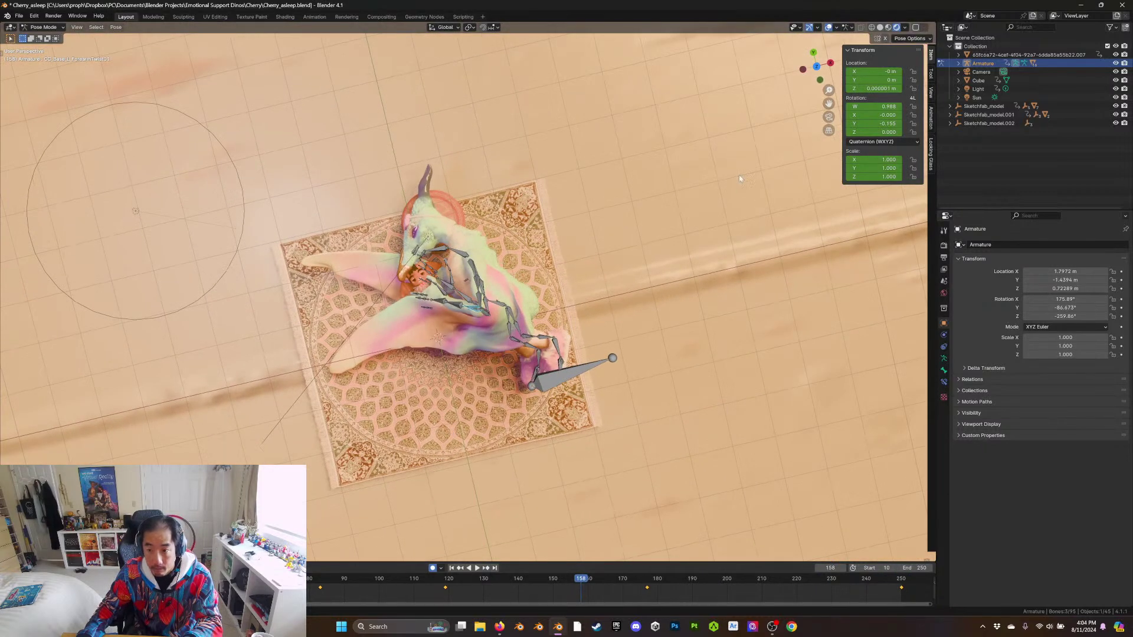
{"action": "left_click", "coordinate": [831, 119]}
{"action": "key", "text": "ctrl+s"}
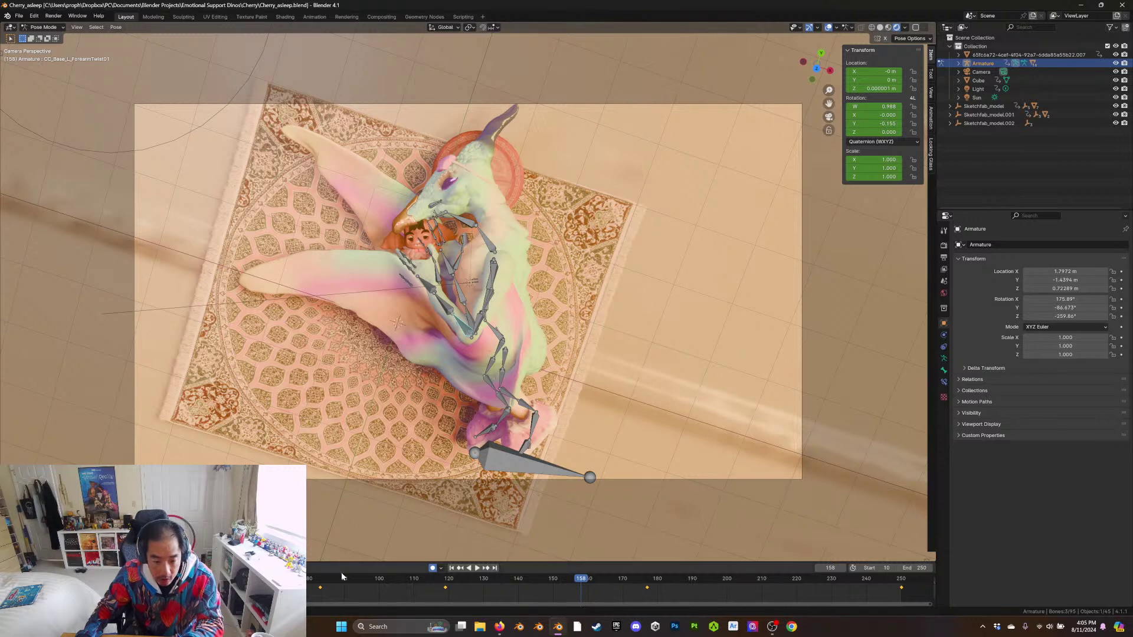
Play the animation through the camera to examine the wing motion across the later frames
{"action": "key", "text": "space"}
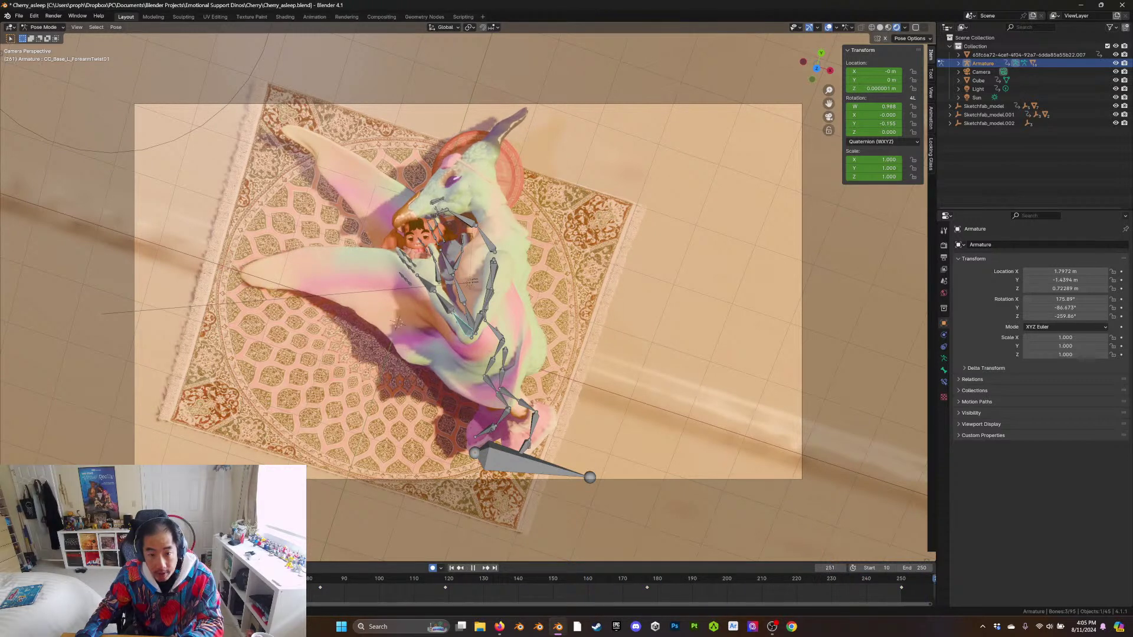
{"action": "left_click_drag", "start_coordinate": [717, 586], "coordinate": [282, 567]}
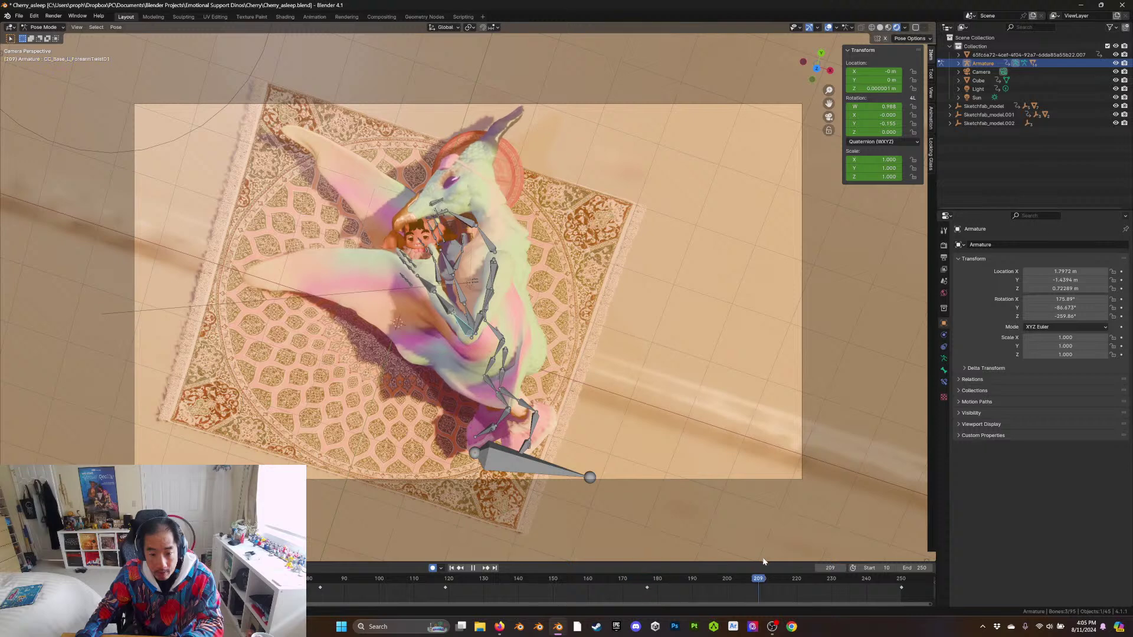
{"action": "key", "text": "space"}
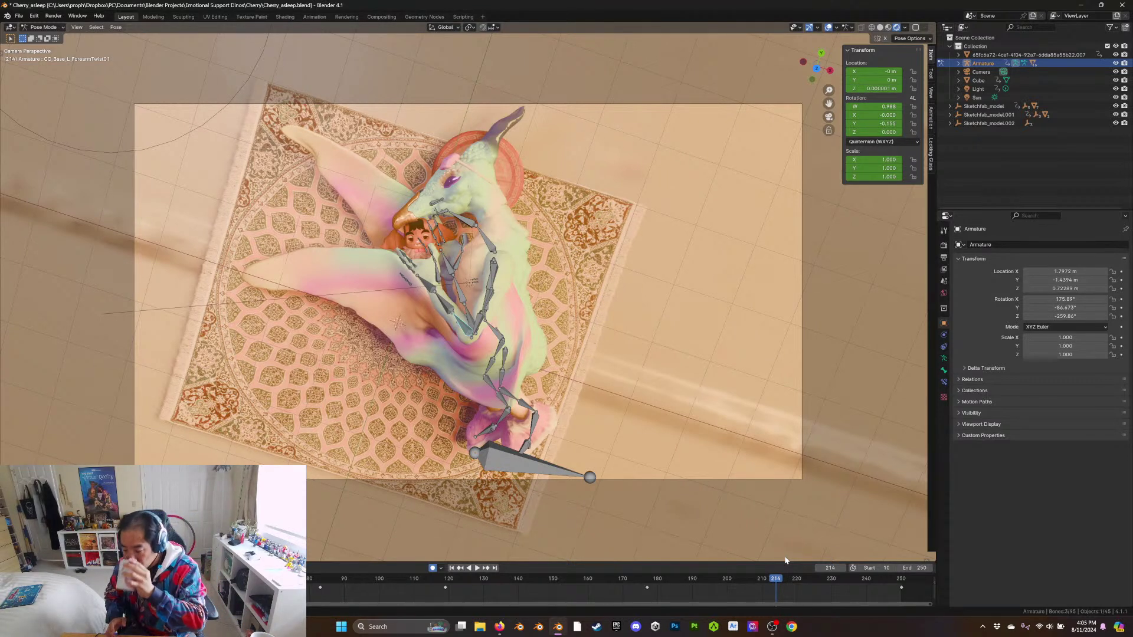
{"action": "key", "text": "space"}
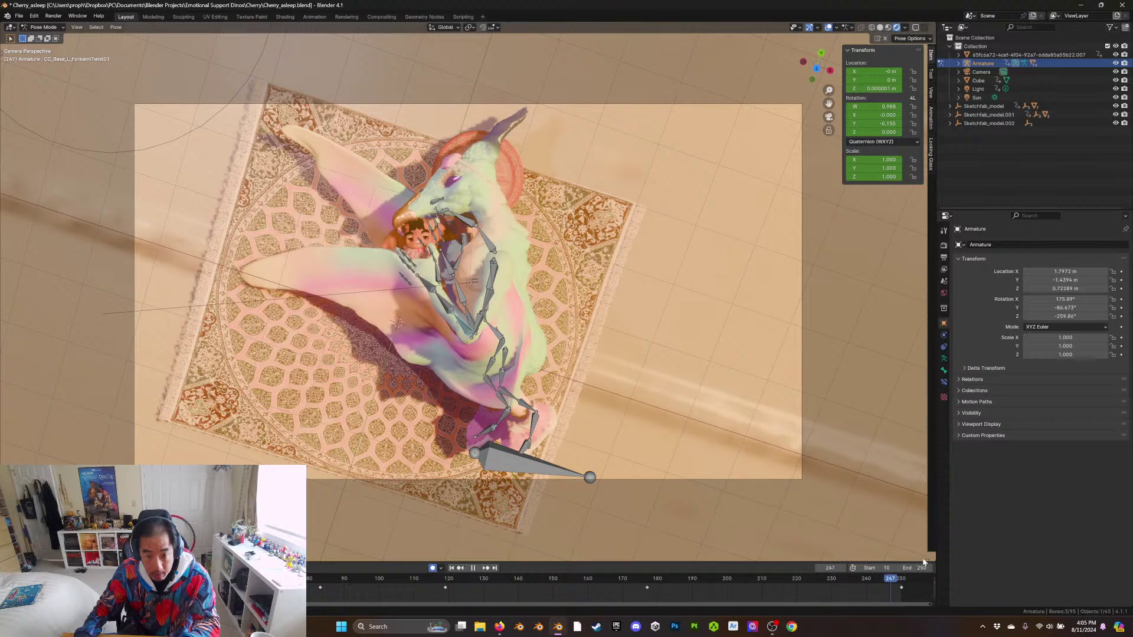
Rotate the lower wing slightly at frame 215 to key another pose
{"action": "left_click_drag", "start_coordinate": [804, 584], "coordinate": [779, 586]}
{"action": "key", "text": "space"}
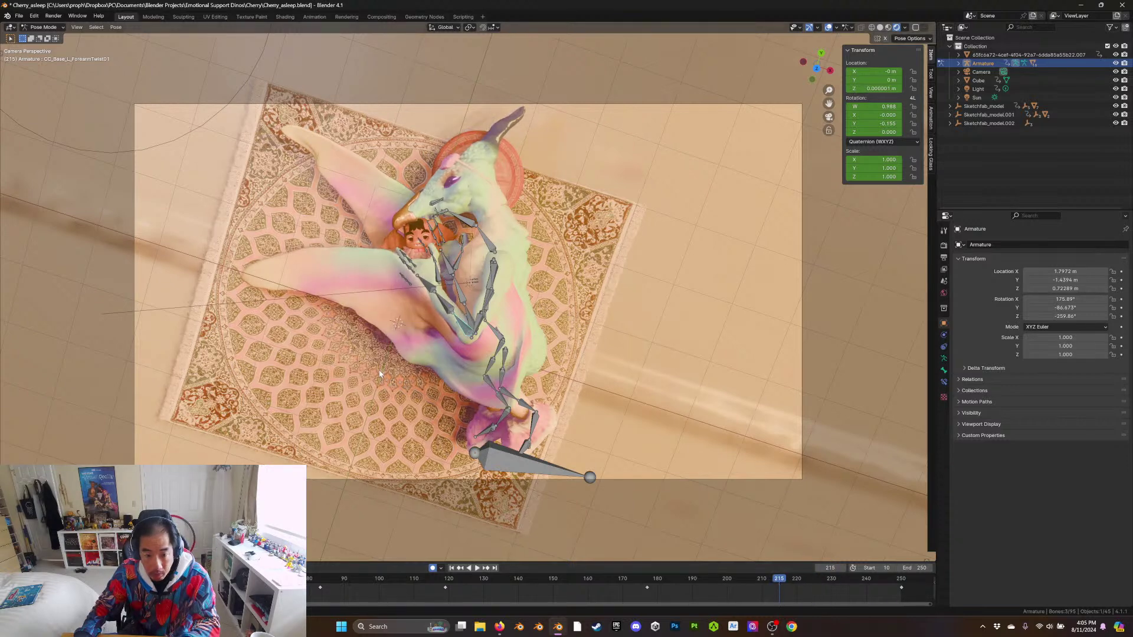
{"action": "key", "text": "r"}
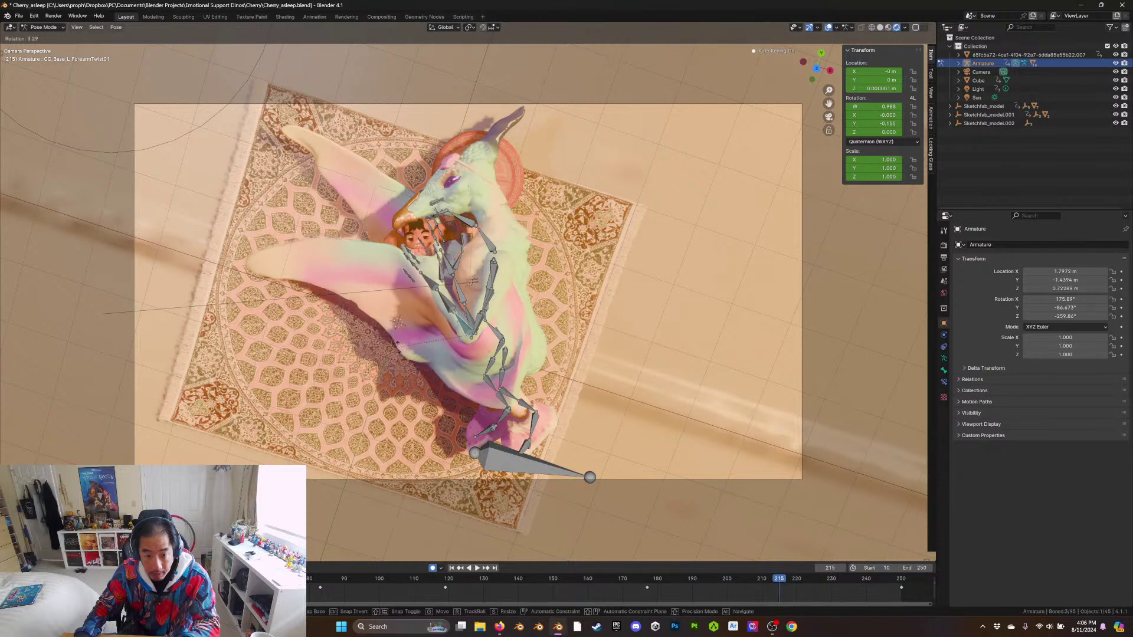
{"action": "left_click", "coordinate": [496, 468]}
Scrub and replay the timeline in camera view to check the wing motion around the frame 215 pose
{"action": "left_click_drag", "start_coordinate": [783, 579], "coordinate": [543, 586]}
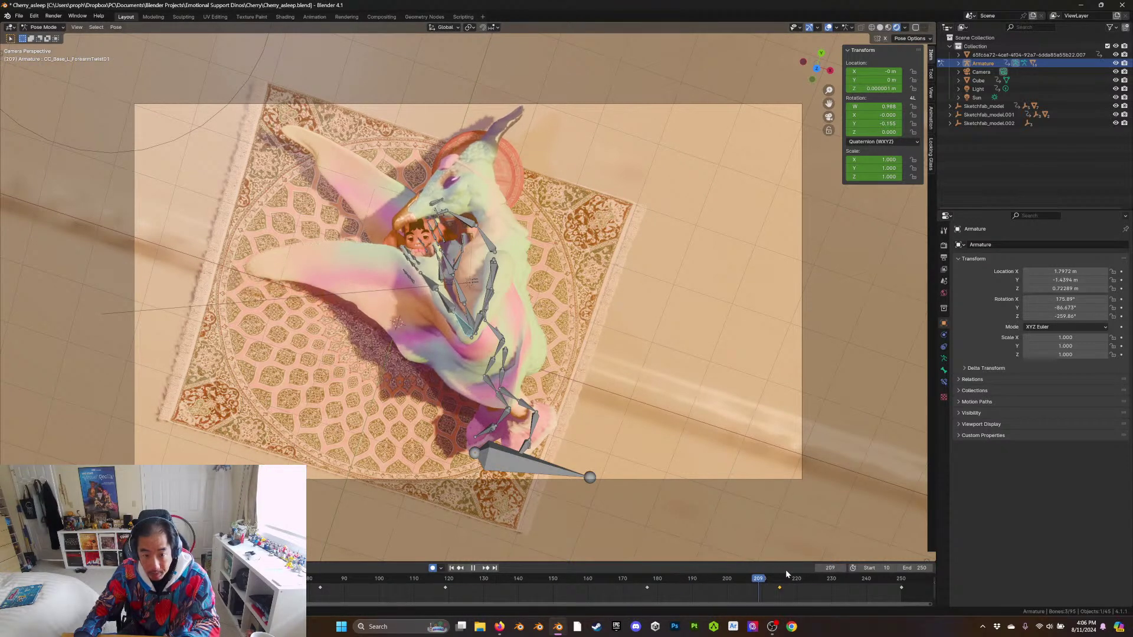
{"action": "left_click_drag", "start_coordinate": [842, 580], "coordinate": [771, 563]}
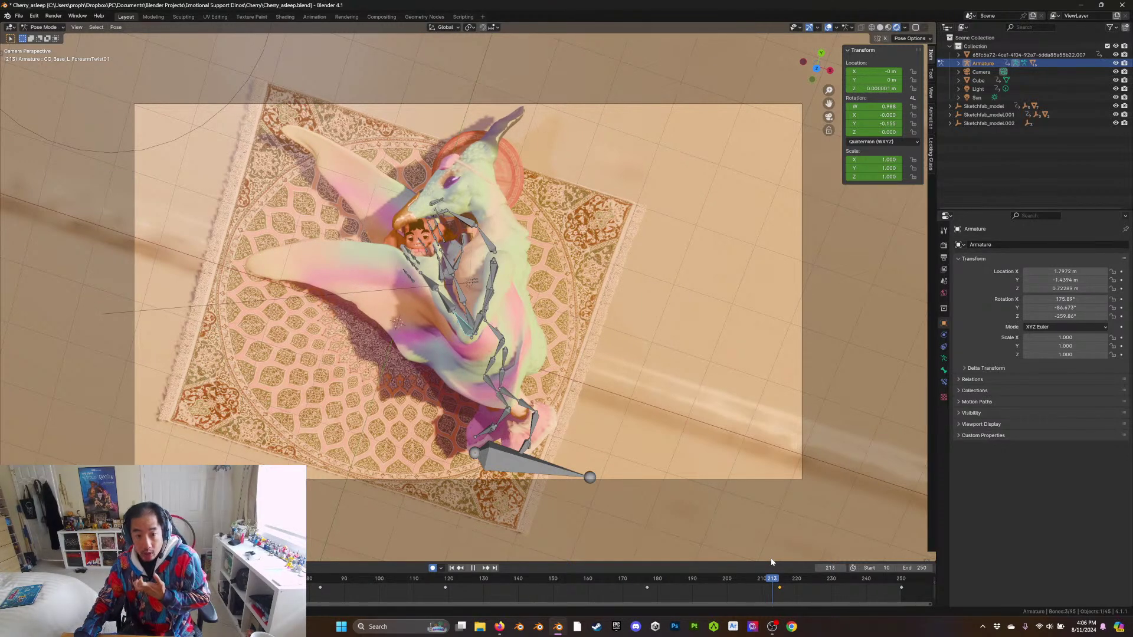
{"action": "left_click_drag", "start_coordinate": [772, 562], "coordinate": [611, 608]}
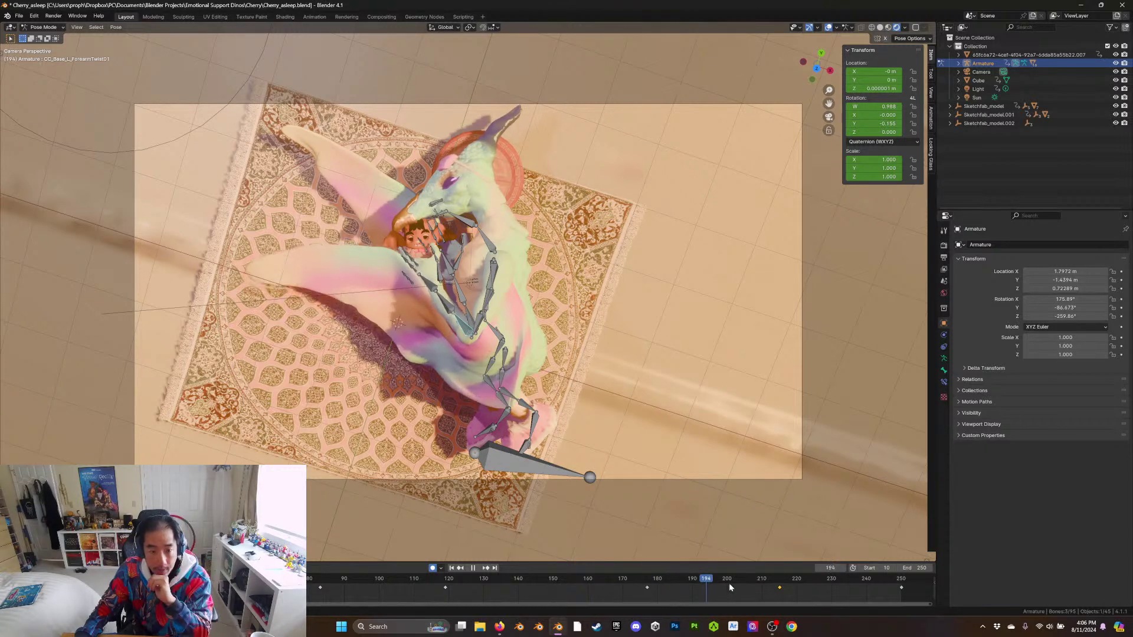
{"action": "left_click_drag", "start_coordinate": [820, 584], "coordinate": [401, 611]}
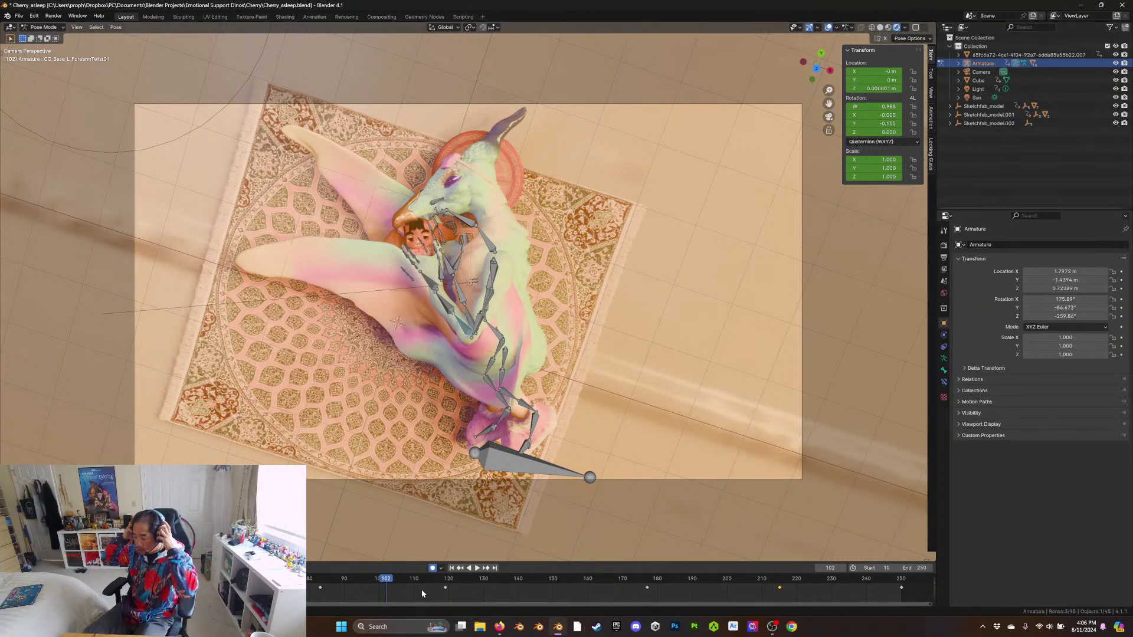
{"action": "scroll", "coordinate": [421, 591], "scroll_direction": "up", "scroll_amount": 8}
{"action": "scroll", "coordinate": [318, 307], "scroll_direction": "up", "scroll_amount": 1}
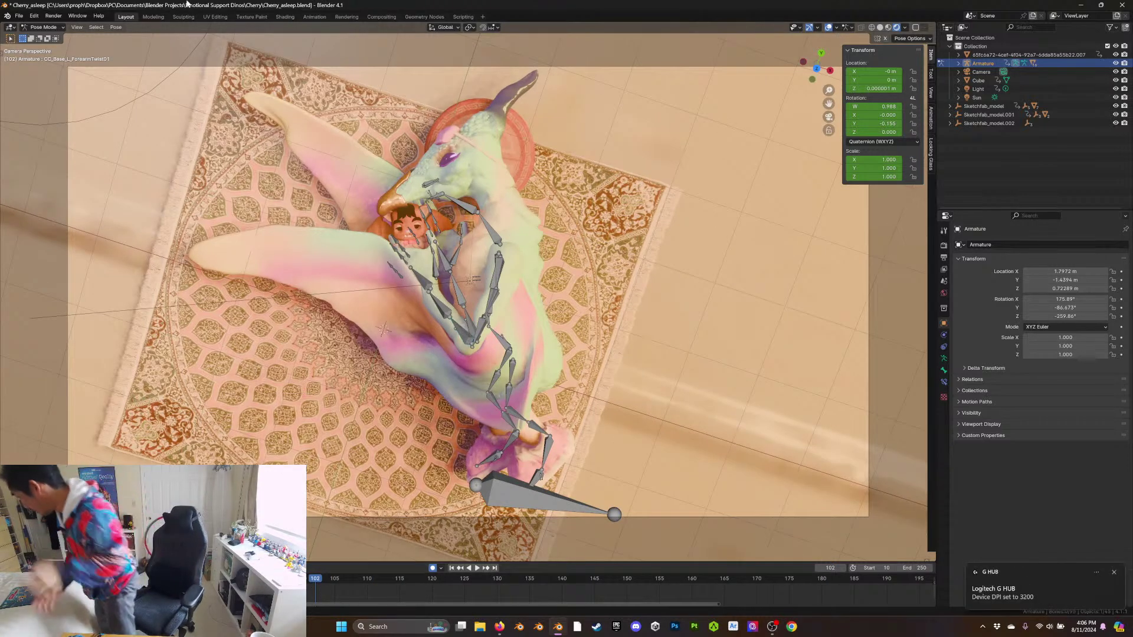
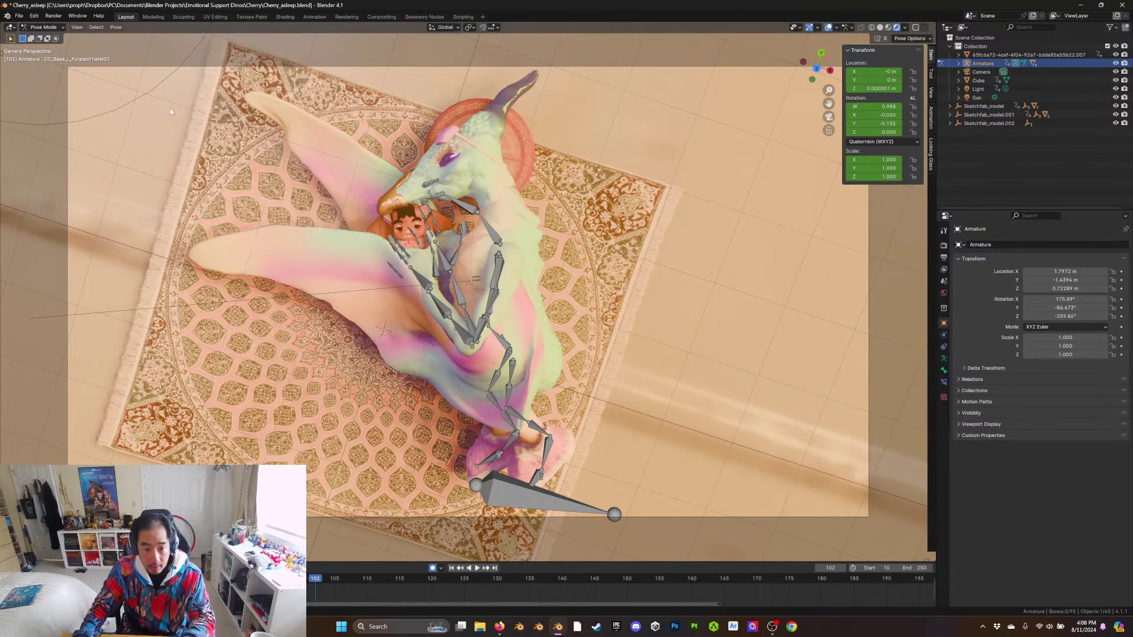
Examine the wing and sleeping figure close up while playing and scrubbing to frame 163
{"action": "scroll", "coordinate": [299, 236], "scroll_direction": "up", "scroll_amount": 3}
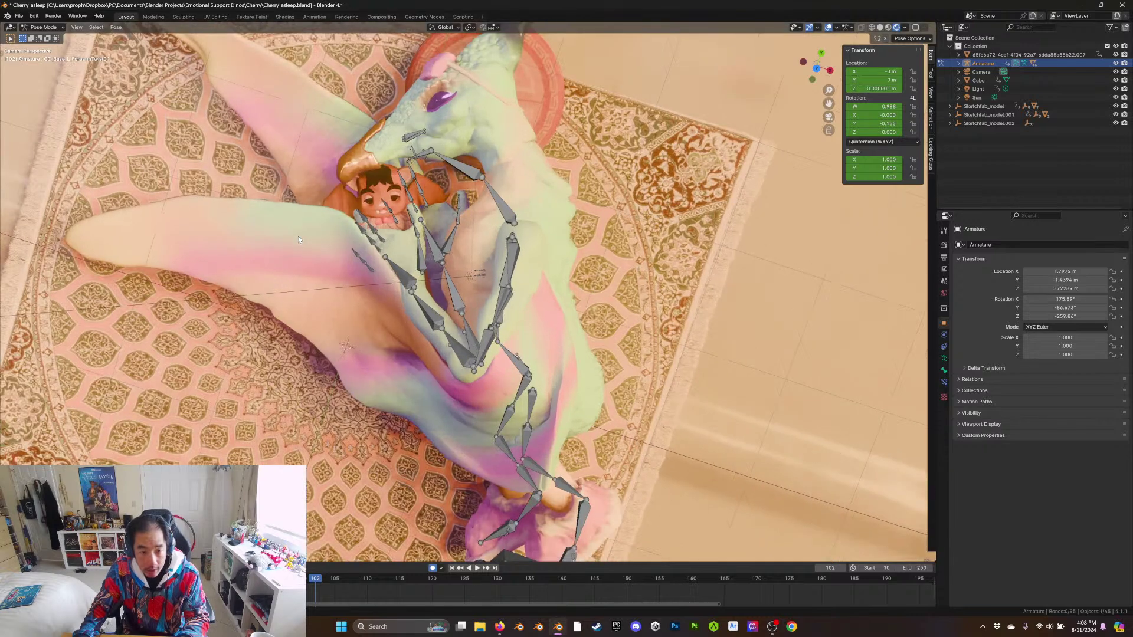
{"action": "key", "text": "space"}
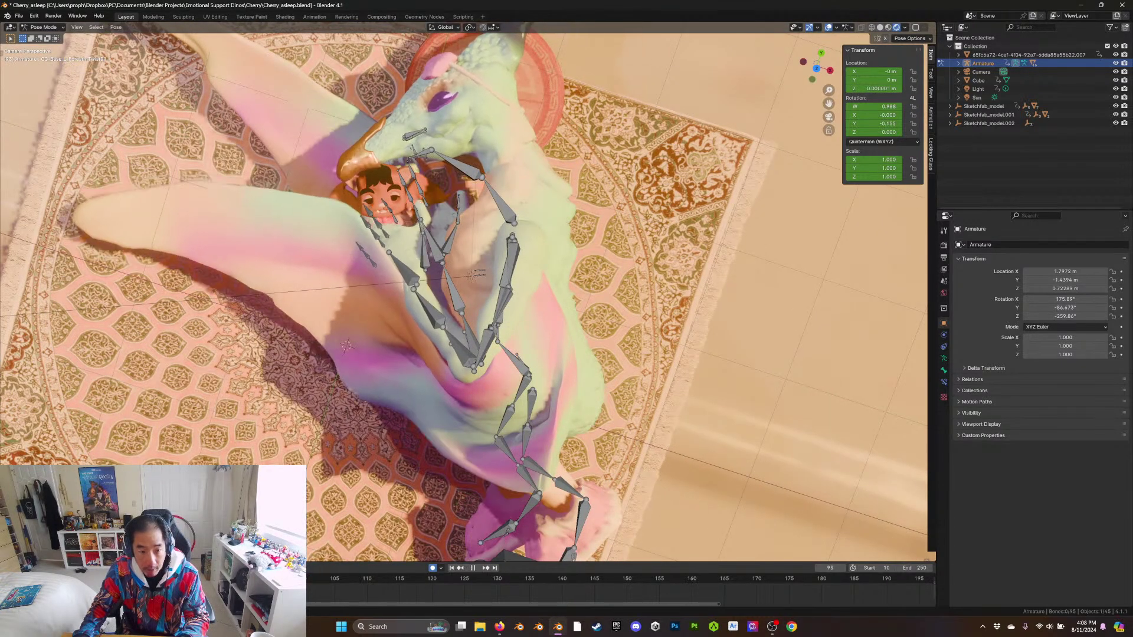
{"action": "left_click_drag", "start_coordinate": [635, 579], "coordinate": [331, 585]}
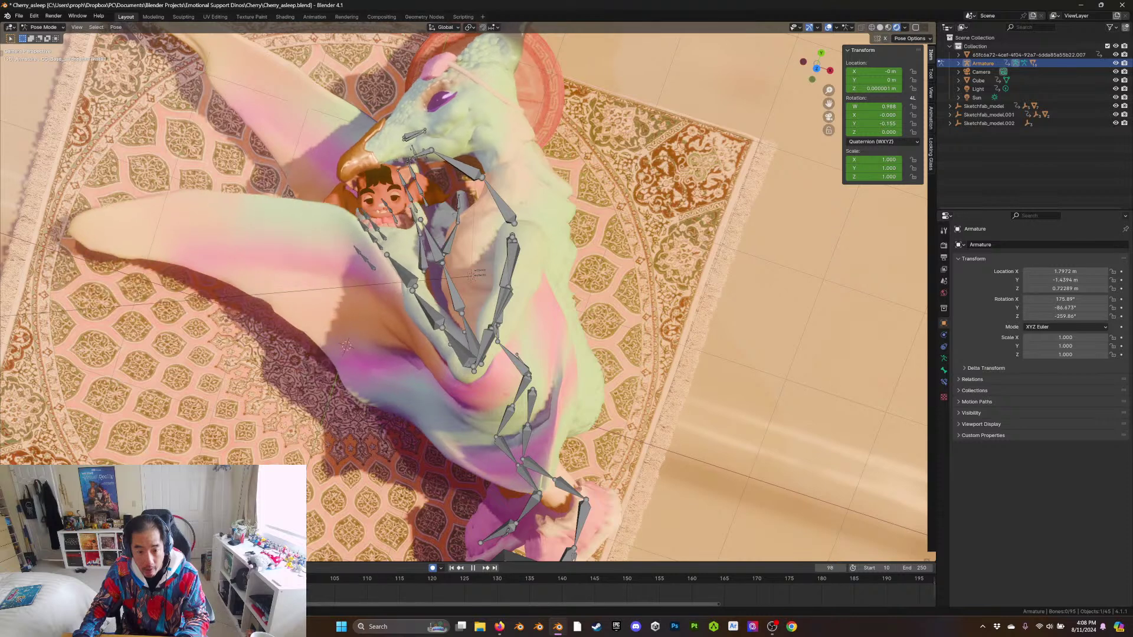
{"action": "left_click_drag", "start_coordinate": [763, 561], "coordinate": [998, 570]}
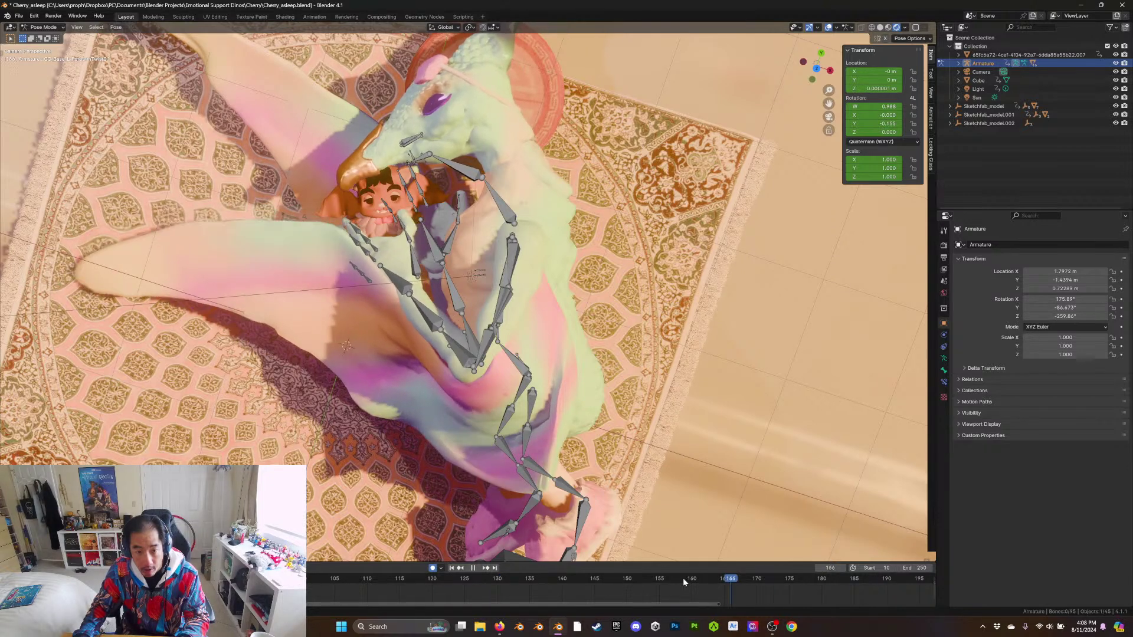
{"action": "left_click", "coordinate": [744, 597]}
{"action": "key", "text": "Escape"}
{"action": "scroll", "coordinate": [709, 588], "scroll_direction": "down", "scroll_amount": 3}
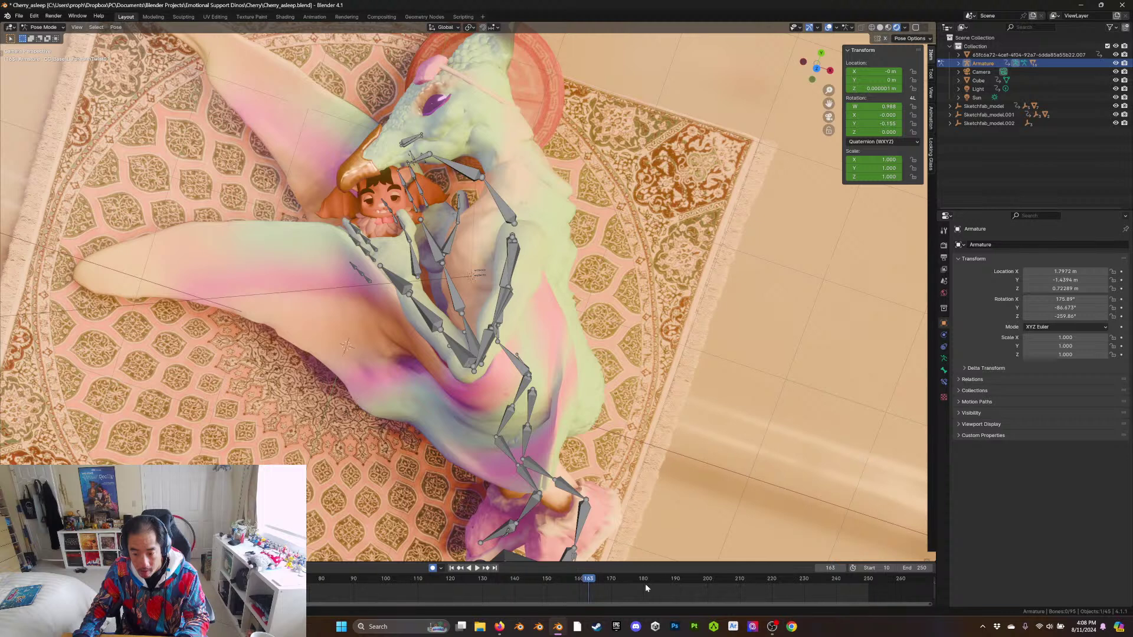
Replay the section from about frame 150 onward repeatedly to examine the wing's motion, stopping at frame 160
{"action": "key", "text": "space"}
{"action": "scroll", "coordinate": [771, 577], "scroll_direction": "down", "scroll_amount": 1}
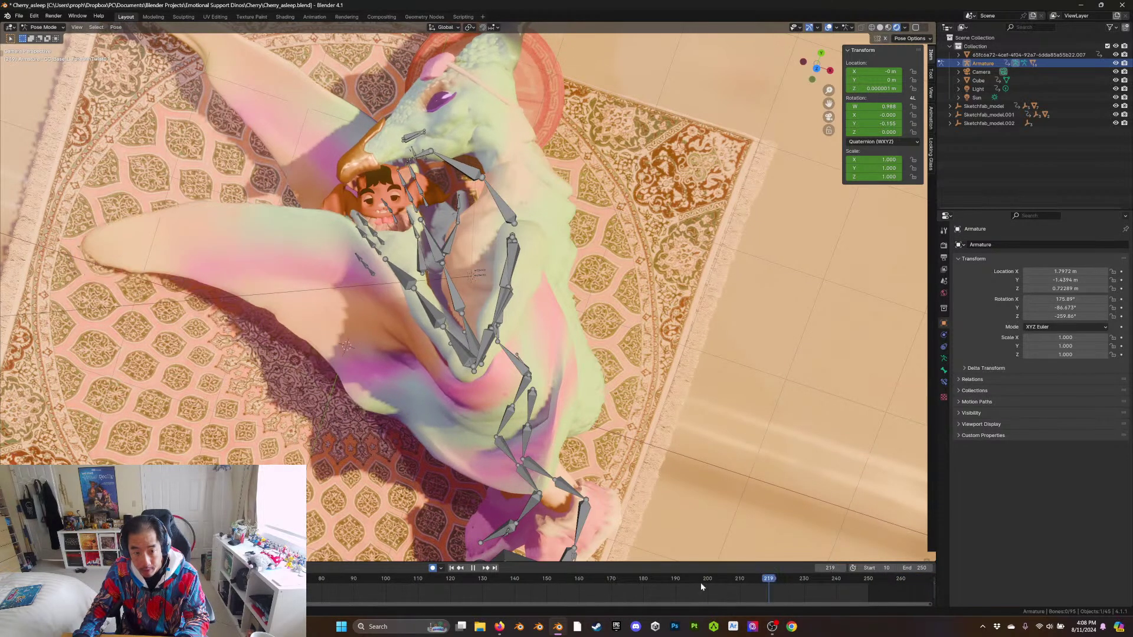
{"action": "left_click", "coordinate": [502, 596]}
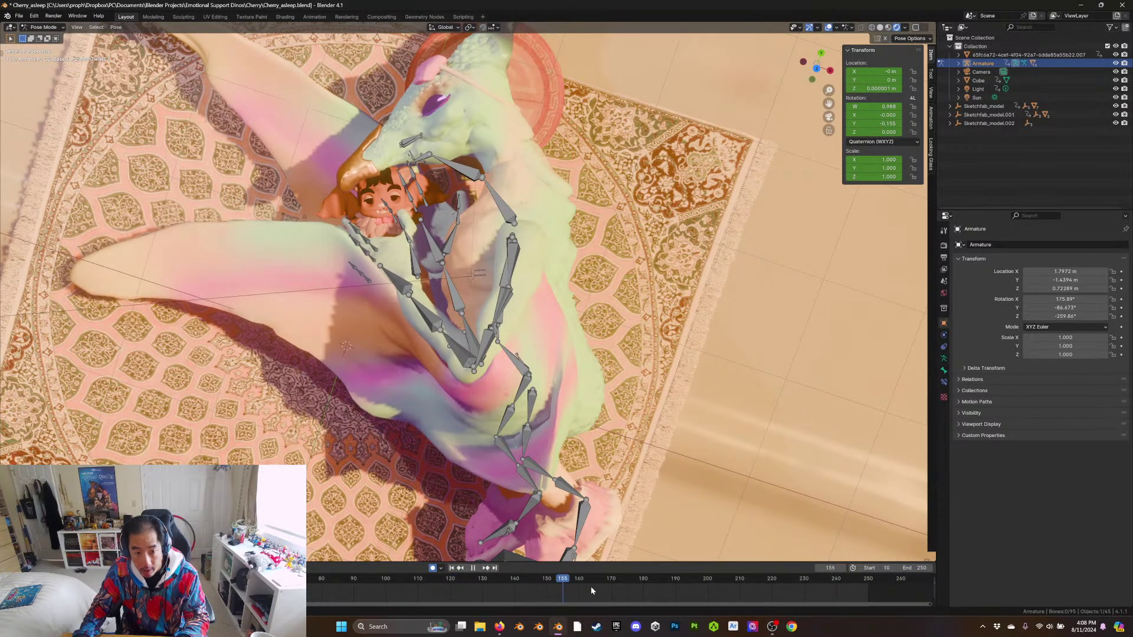
{"action": "left_click", "coordinate": [501, 590]}
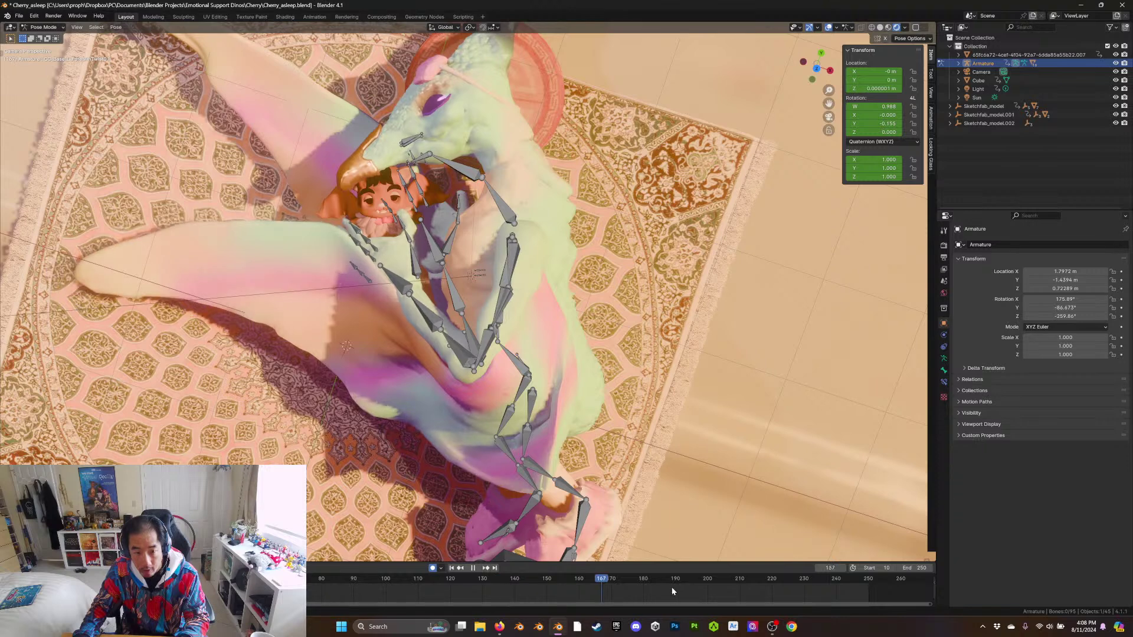
{"action": "key", "text": "Escape"}
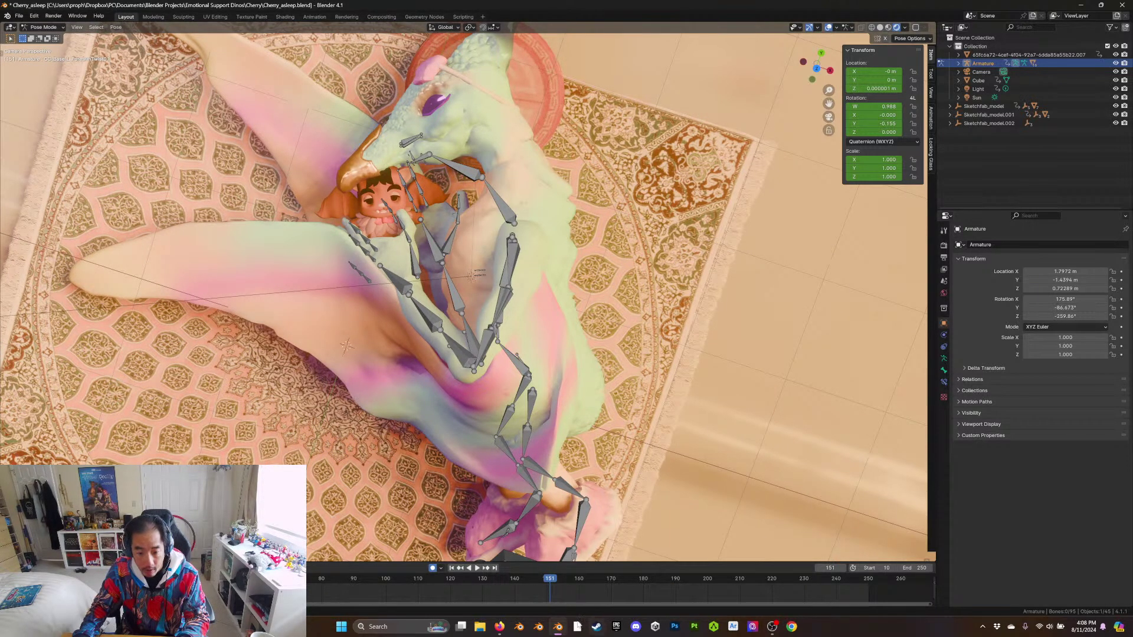
{"action": "key", "text": "space"}
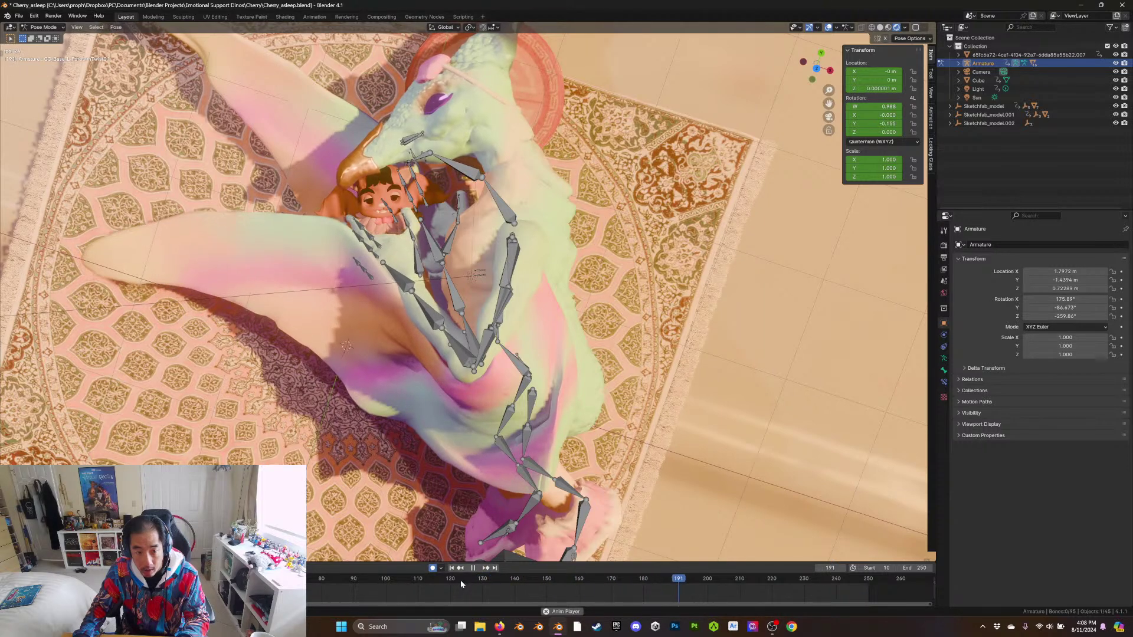
{"action": "key", "text": "space"}
{"action": "left_click", "coordinate": [591, 586]}
{"action": "key", "text": "space"}
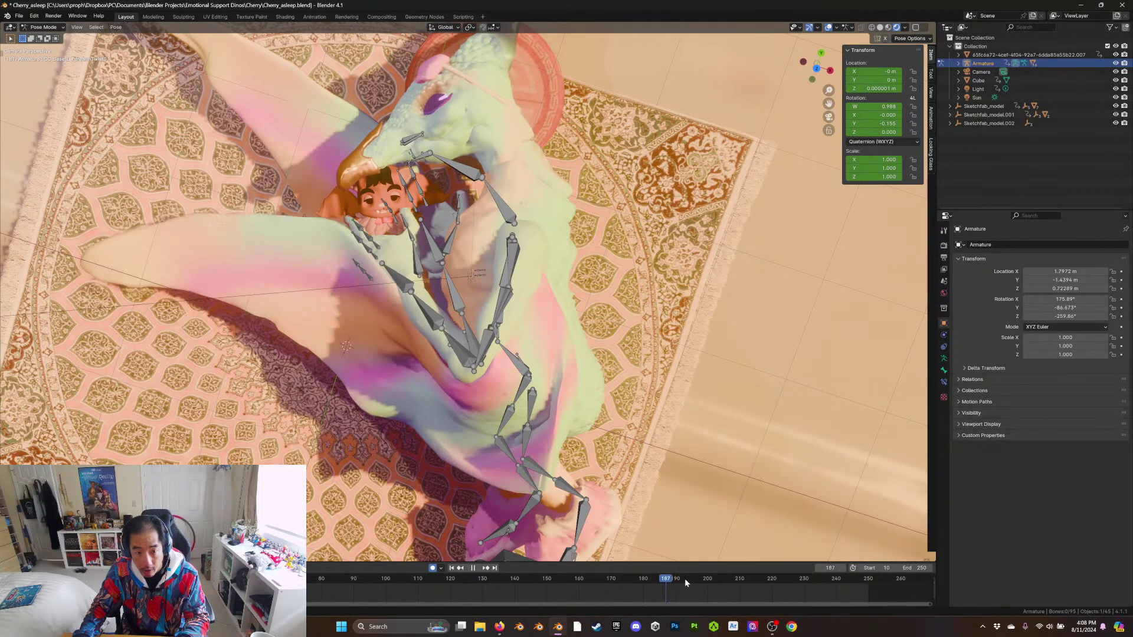
{"action": "key", "text": "space"}
{"action": "left_click", "coordinate": [578, 586]}
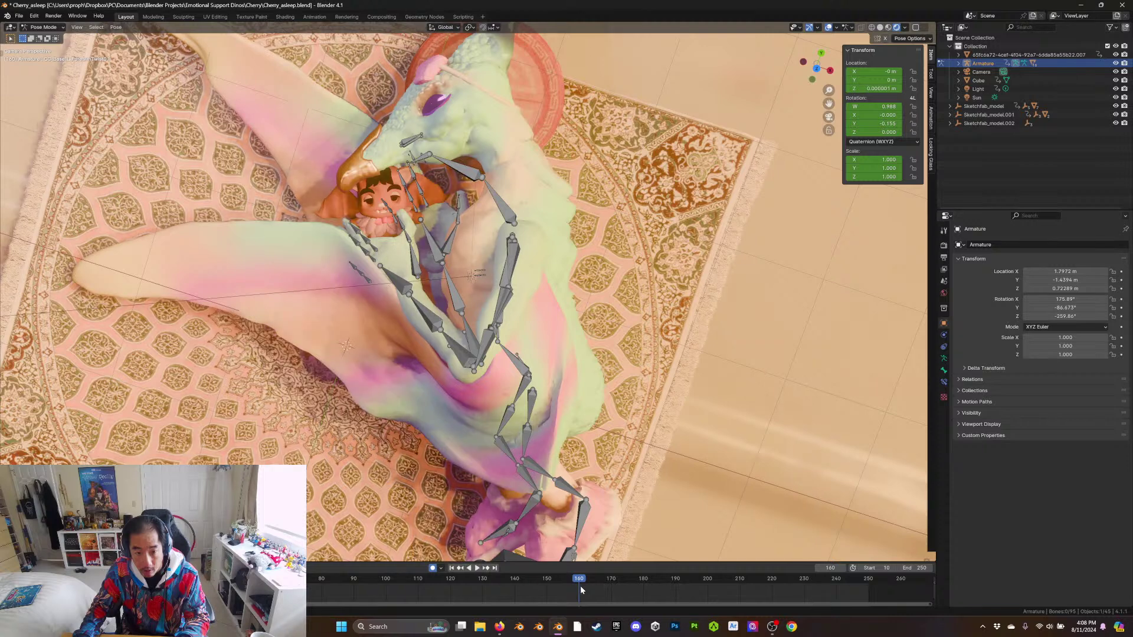
Select Sketchfab_model in the outliner and clear the selection
{"action": "left_click", "coordinate": [982, 107]}
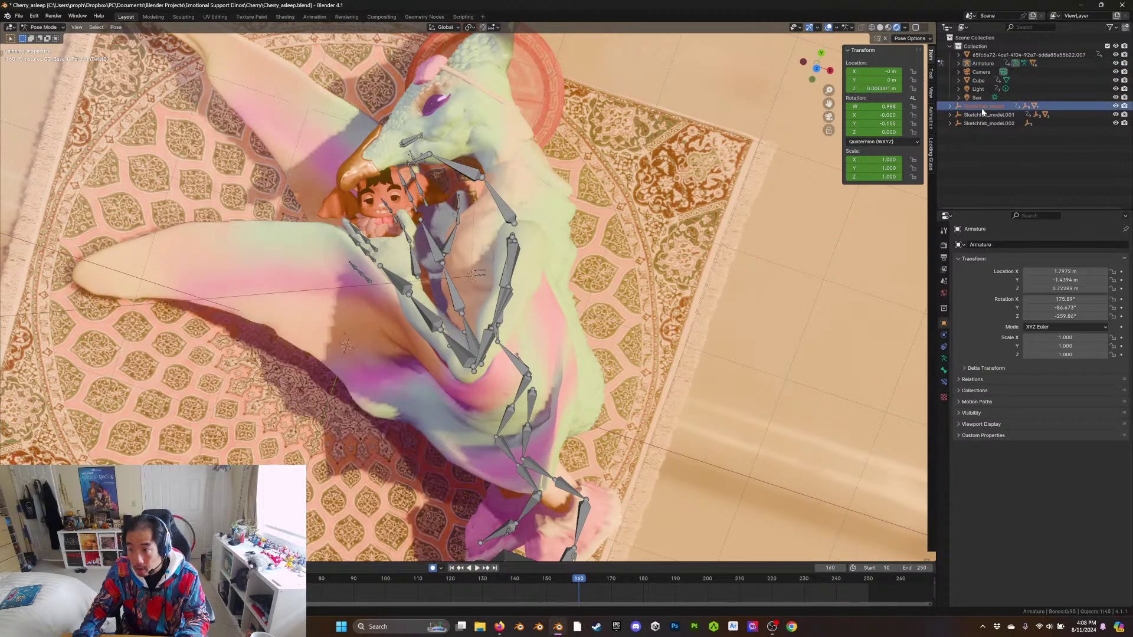
{"action": "left_click", "coordinate": [982, 131]}
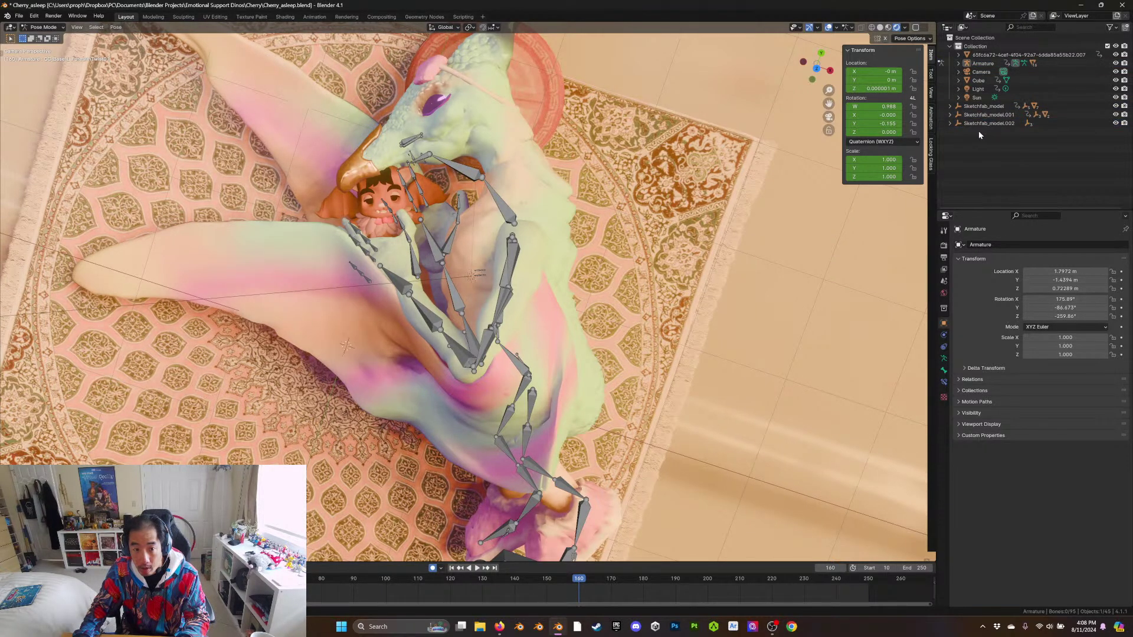
Switch to solid shading and Object Mode, and rename the small figure's mesh Polly
{"action": "left_click", "coordinate": [880, 27]}
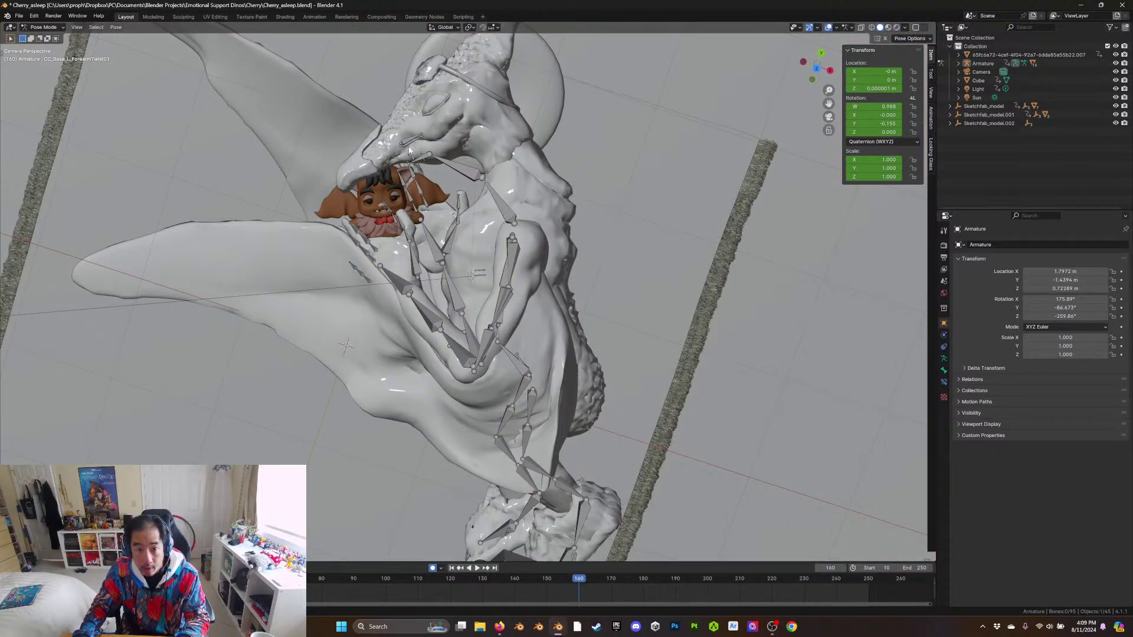
{"action": "left_click", "coordinate": [388, 148]}
{"action": "left_click", "coordinate": [35, 27]}
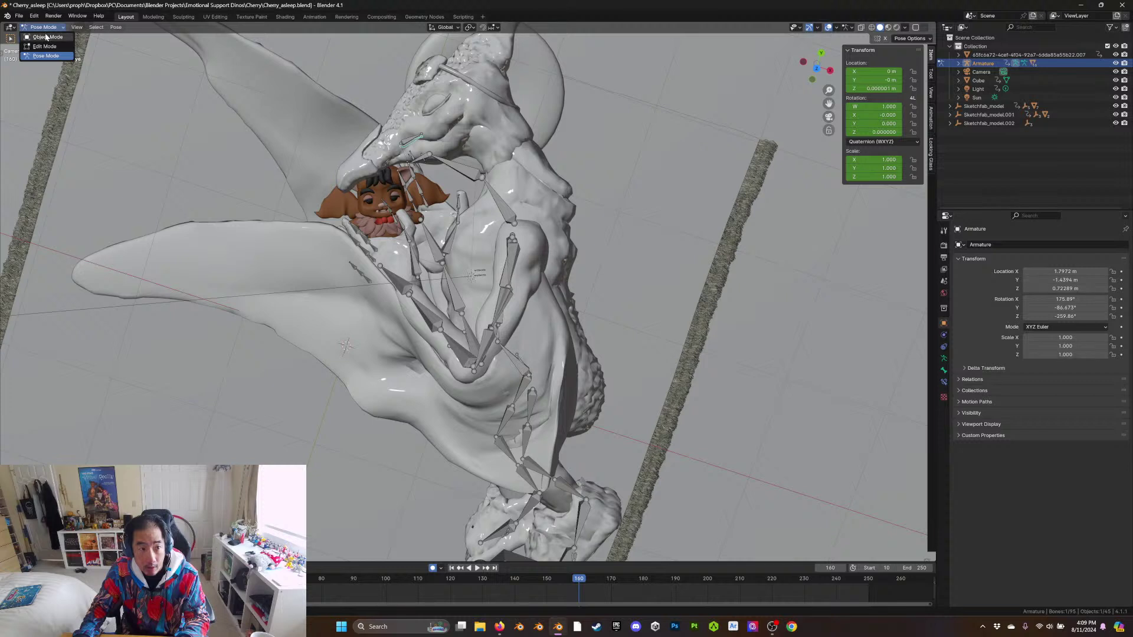
{"action": "left_click", "coordinate": [46, 37]}
{"action": "left_click", "coordinate": [376, 197]}
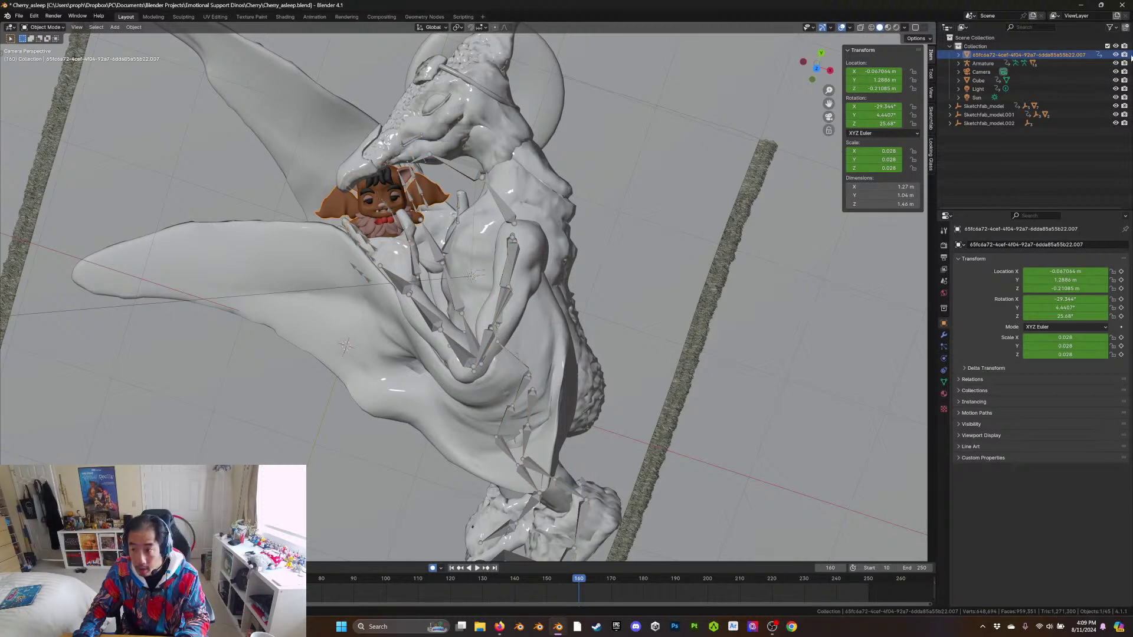
{"action": "double_click", "coordinate": [1019, 54]}
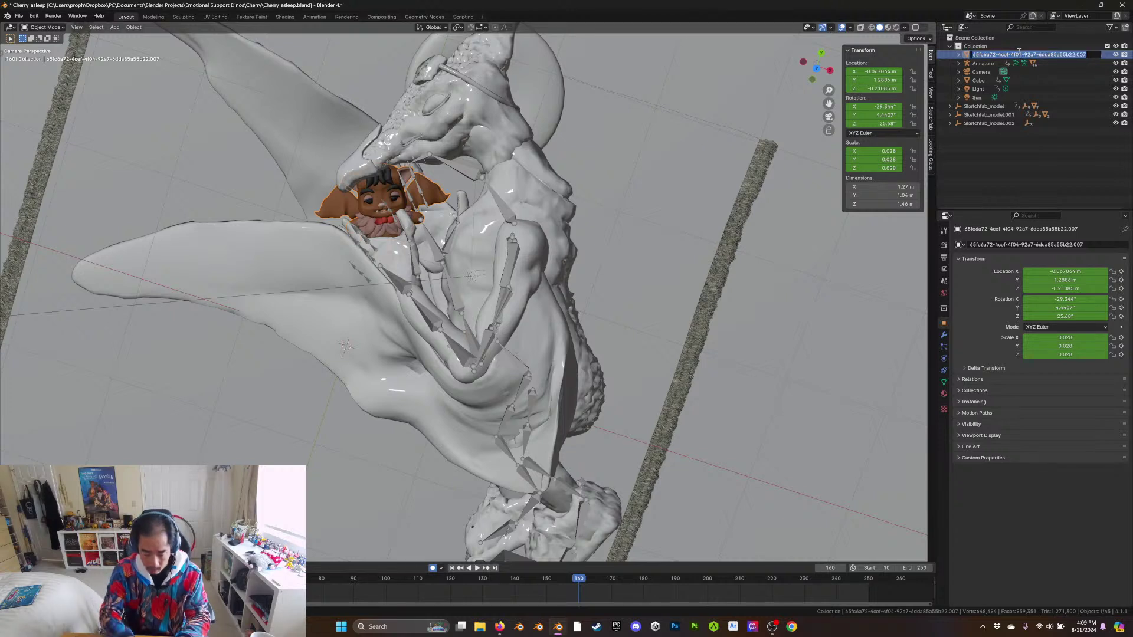
{"action": "type", "text": "Polly"}
{"action": "key", "text": "Return"}
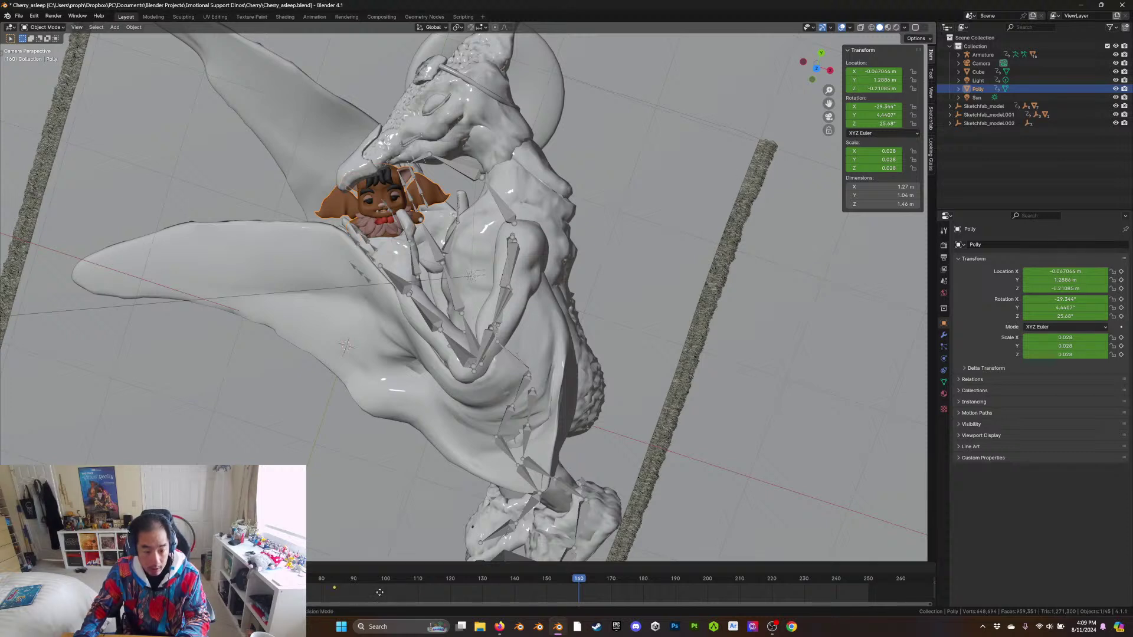
Key Polly's transform at frame 160, and at frame 210 move it about 0.06 m and rotate it slightly
{"action": "key", "text": "i"}
{"action": "left_click_drag", "start_coordinate": [583, 589], "coordinate": [738, 582]}
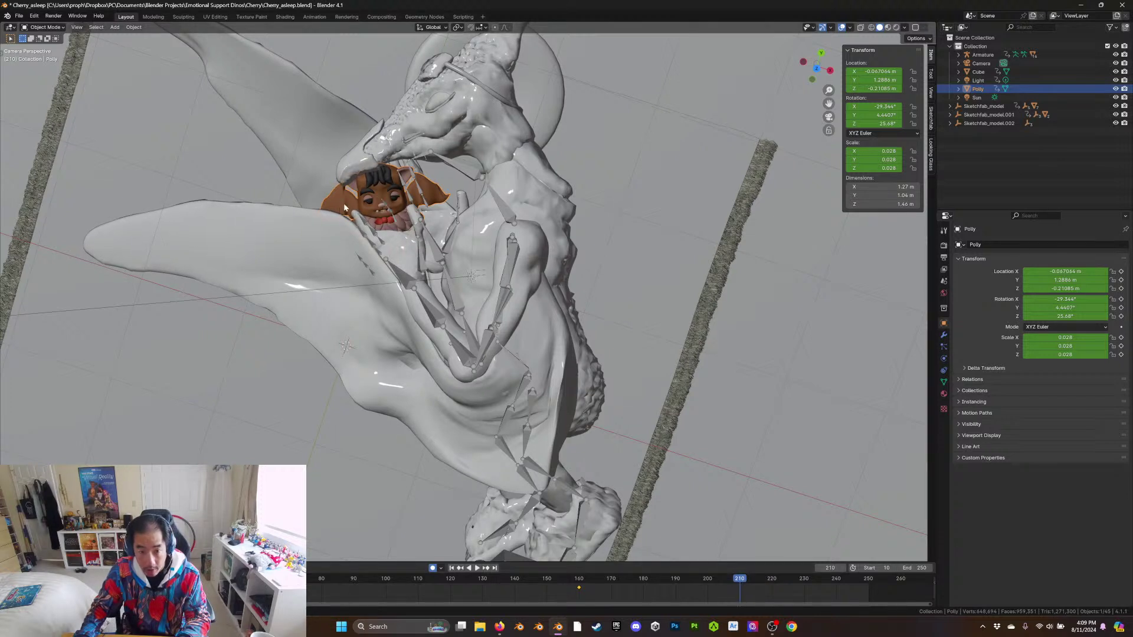
{"action": "key", "text": "g"}
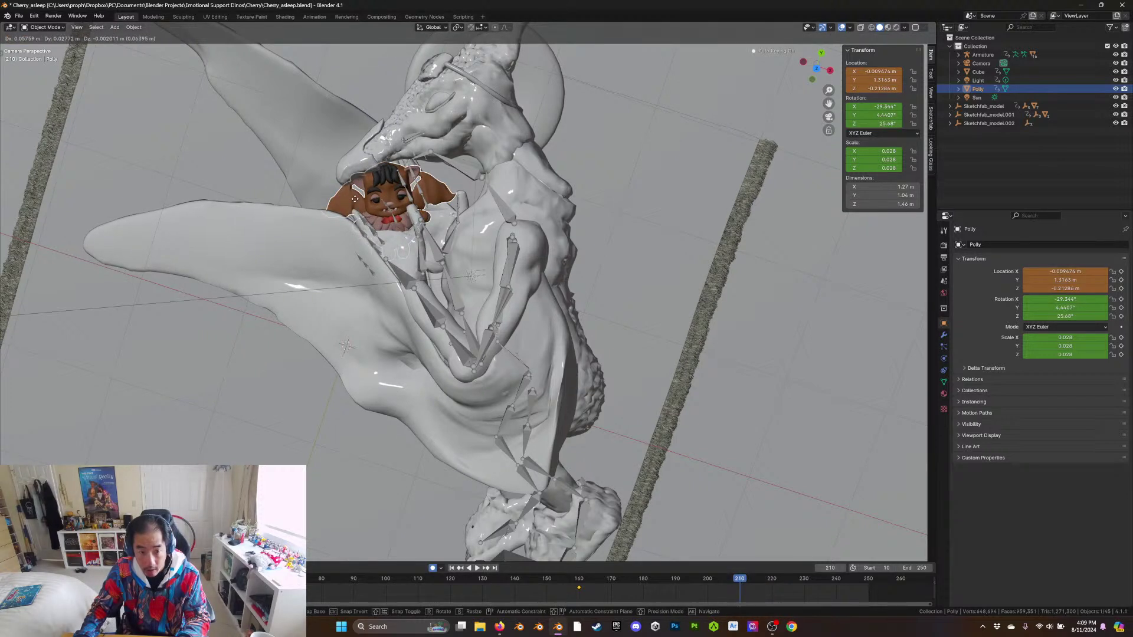
{"action": "left_click", "coordinate": [355, 199]}
{"action": "key", "text": "r"}
{"action": "left_click", "coordinate": [354, 200]}
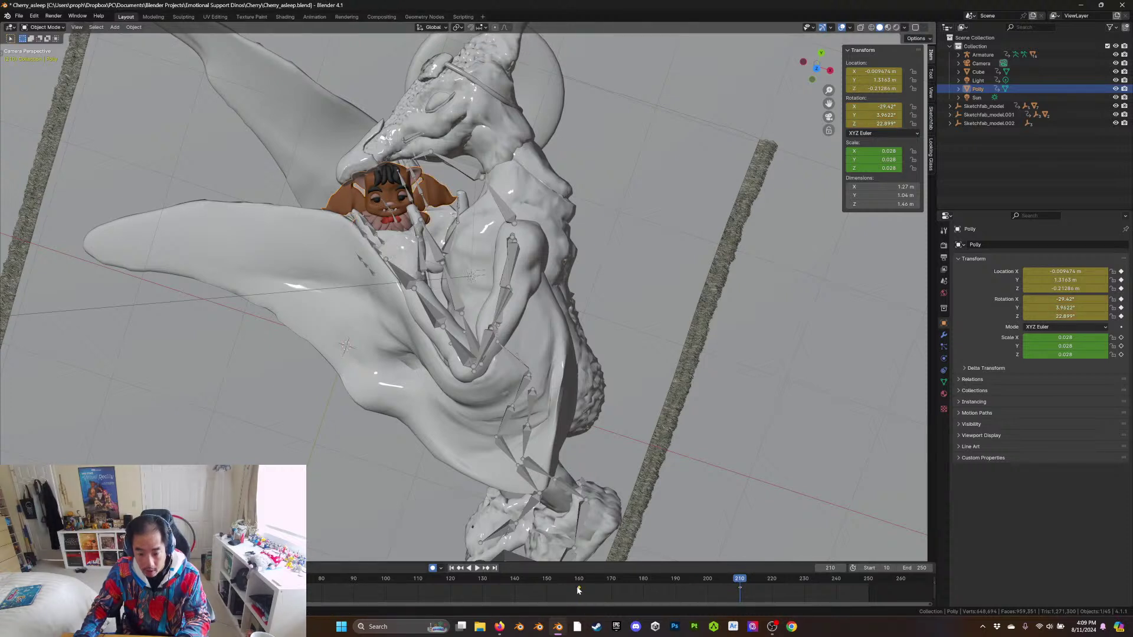
Copy Polly's frame 160 keyframe to frame 250 and play back the resulting motion
{"action": "left_click_drag", "start_coordinate": [751, 572], "coordinate": [648, 596]}
{"action": "key", "text": "ctrl+v"}
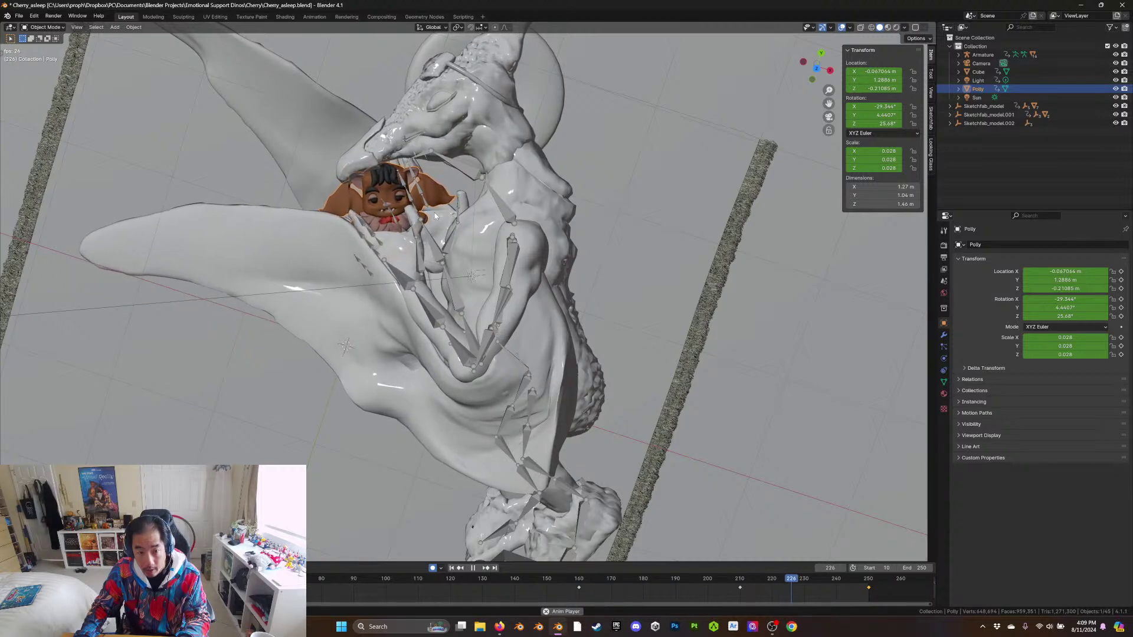
{"action": "key", "text": "space"}
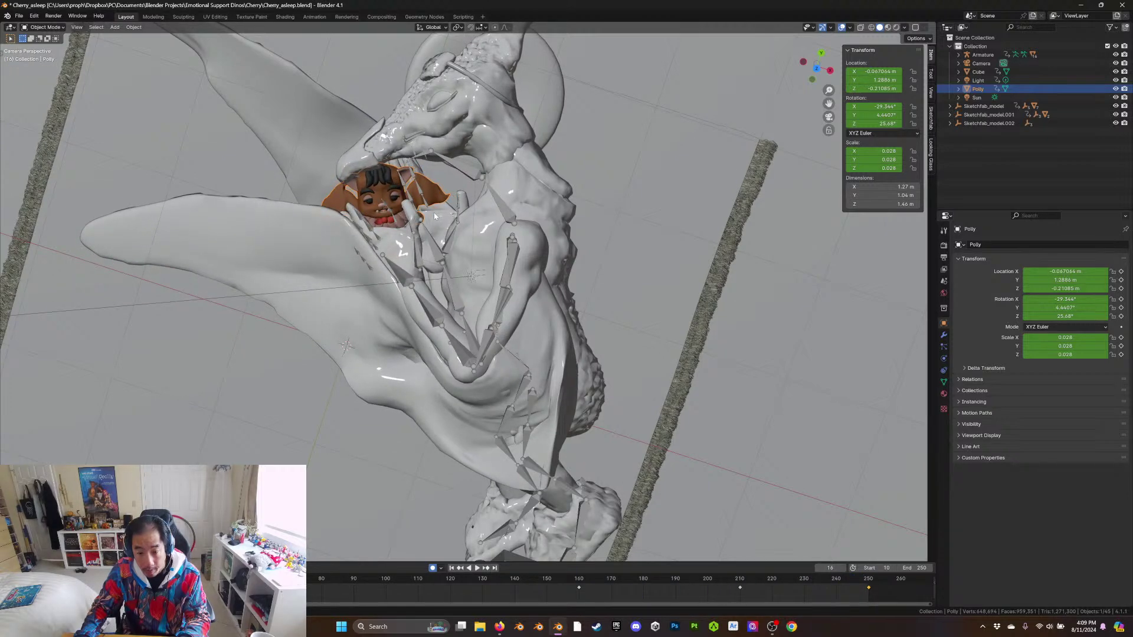
{"action": "scroll", "coordinate": [434, 216], "scroll_direction": "down", "scroll_amount": 1}
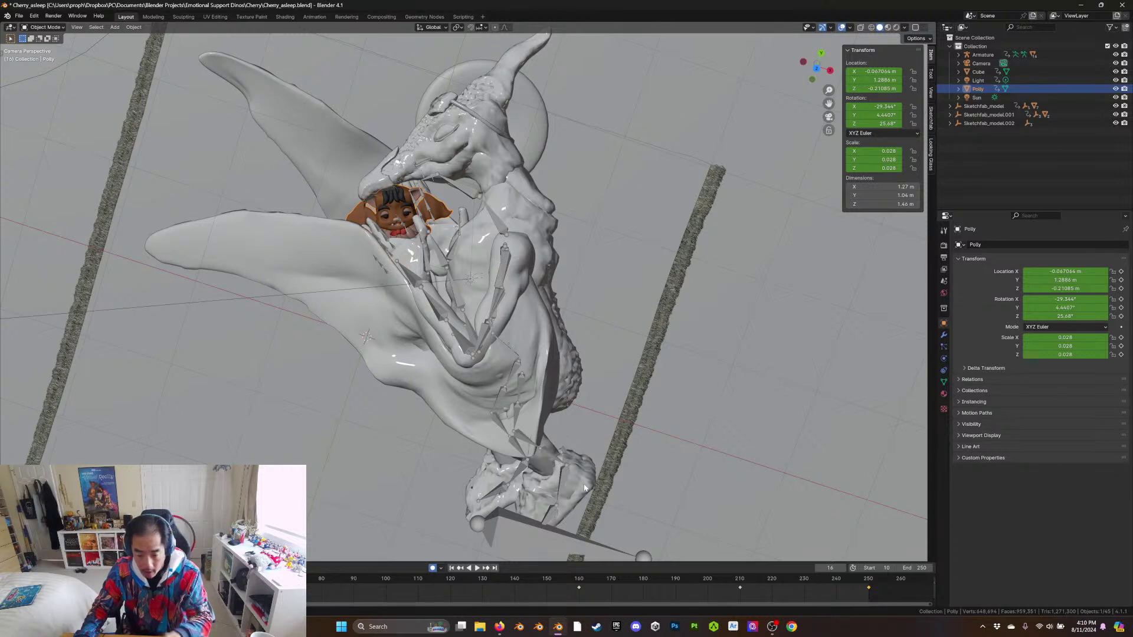
At frame 210, put the Armature in Pose Mode and select the small wing bones beside the left hand bone
{"action": "left_click_drag", "start_coordinate": [592, 581], "coordinate": [743, 578]}
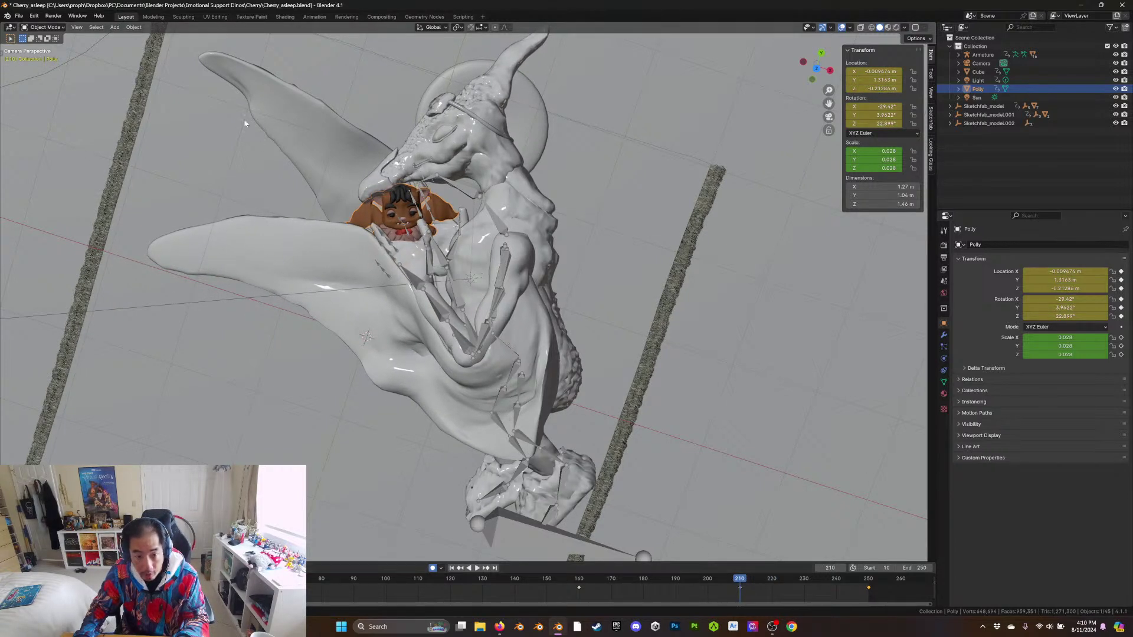
{"action": "left_click", "coordinate": [43, 27]}
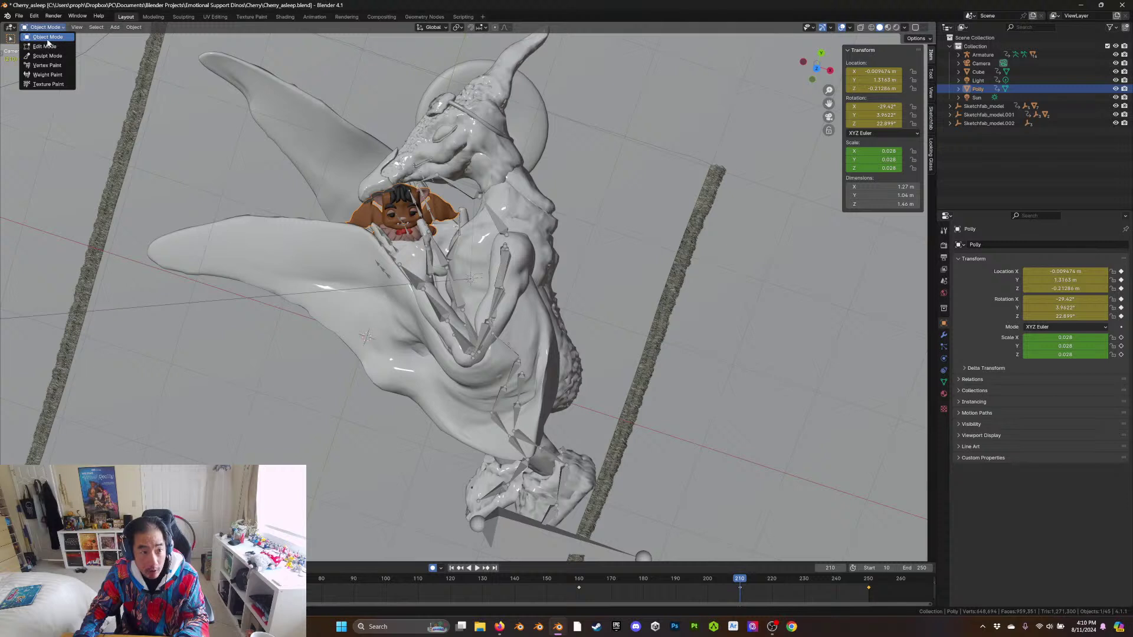
{"action": "left_click", "coordinate": [405, 196]}
{"action": "left_click", "coordinate": [489, 144]}
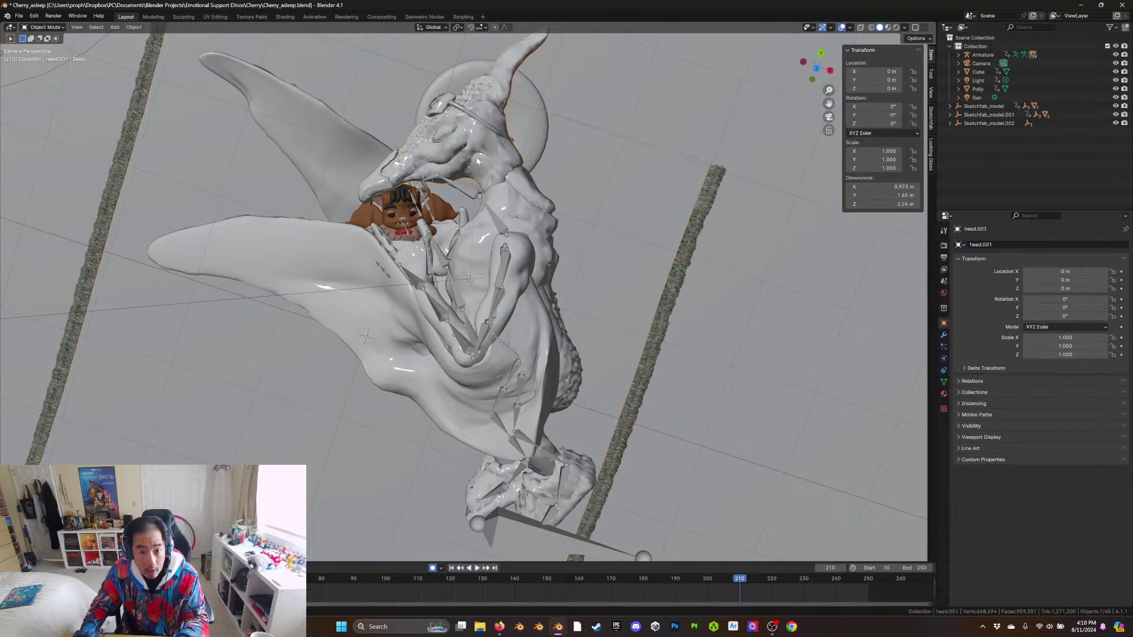
{"action": "left_click", "coordinate": [983, 55]}
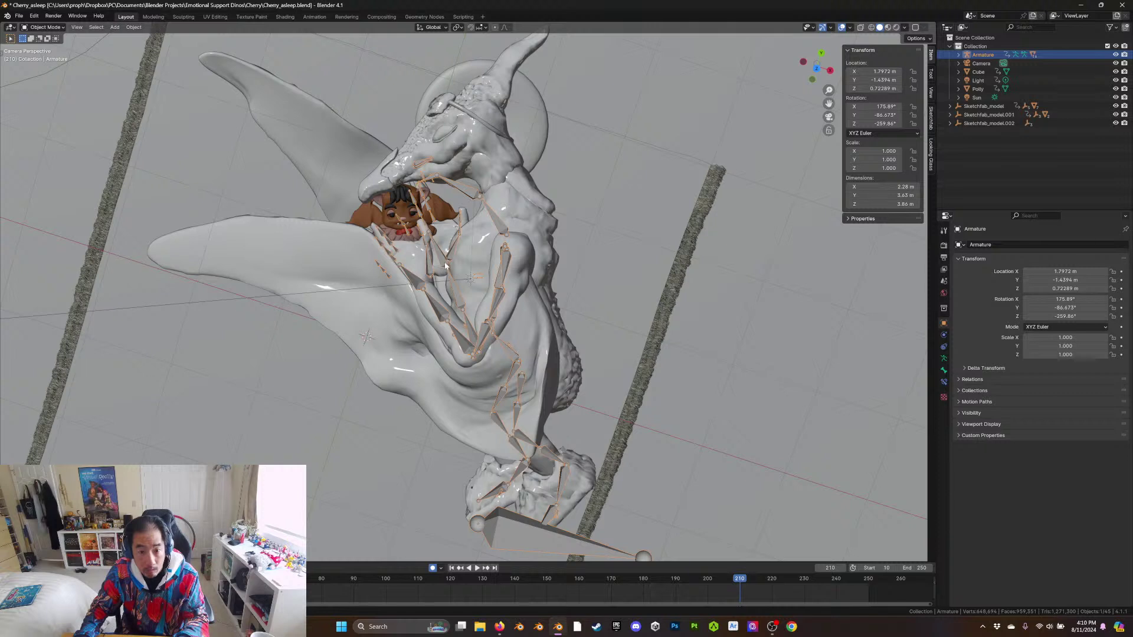
{"action": "left_click", "coordinate": [42, 27]}
{"action": "left_click", "coordinate": [44, 58]}
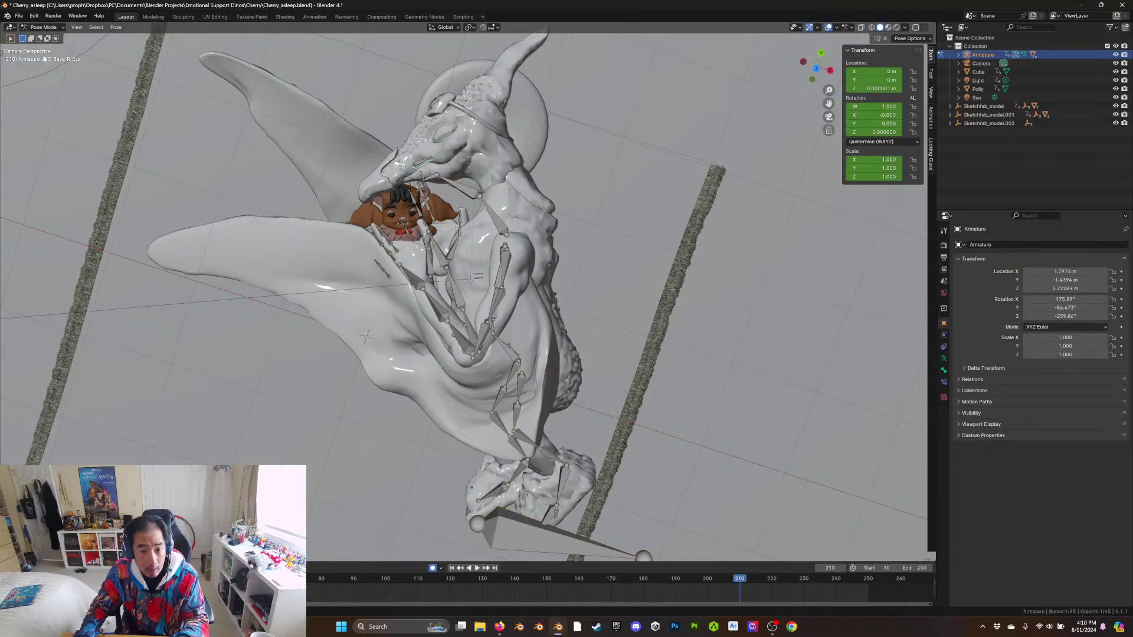
{"action": "left_click", "coordinate": [412, 276]}
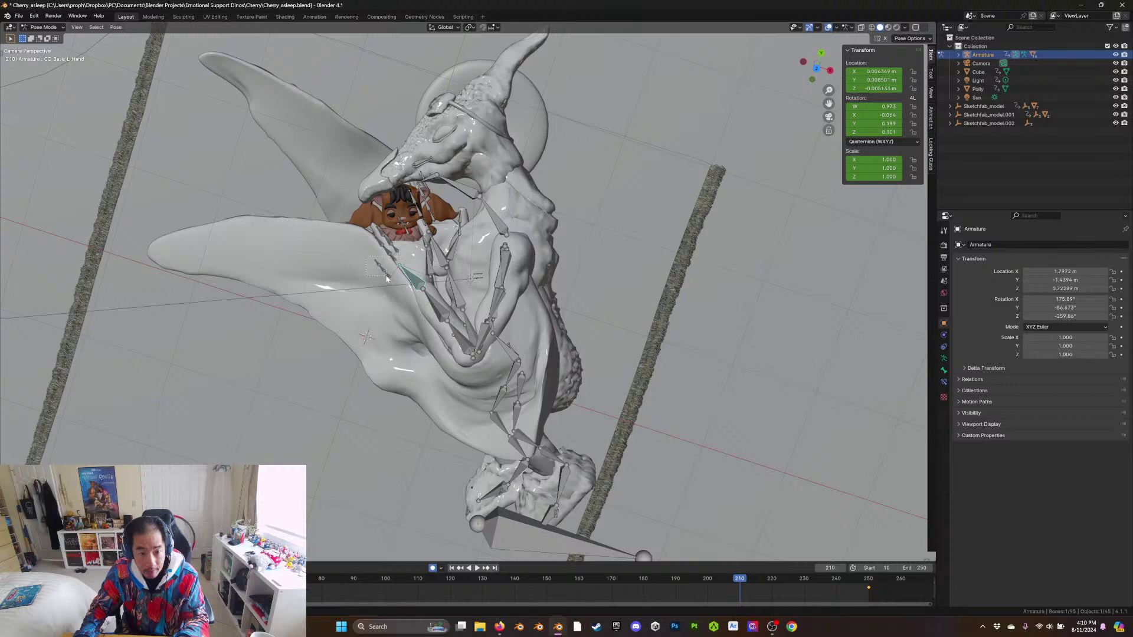
{"action": "left_click_drag", "start_coordinate": [387, 284], "coordinate": [387, 284]}
Shift the wing bones' keyframe that sits just before frame 210 onto frame 210
{"action": "left_click_drag", "start_coordinate": [710, 587], "coordinate": [737, 592]}
{"action": "right_click", "coordinate": [742, 592]}
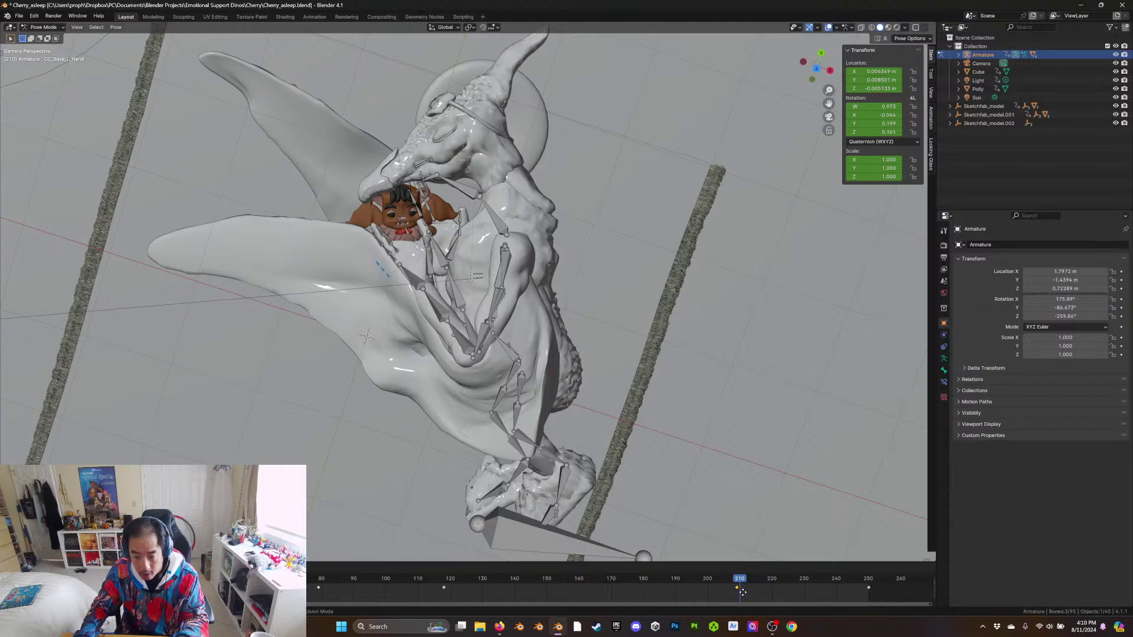
{"action": "left_click", "coordinate": [744, 592]}
Rotate the selected wing bones about 2 degrees at frame 180 and play the motion
{"action": "left_click_drag", "start_coordinate": [742, 580], "coordinate": [642, 583]}
{"action": "key", "text": "r"}
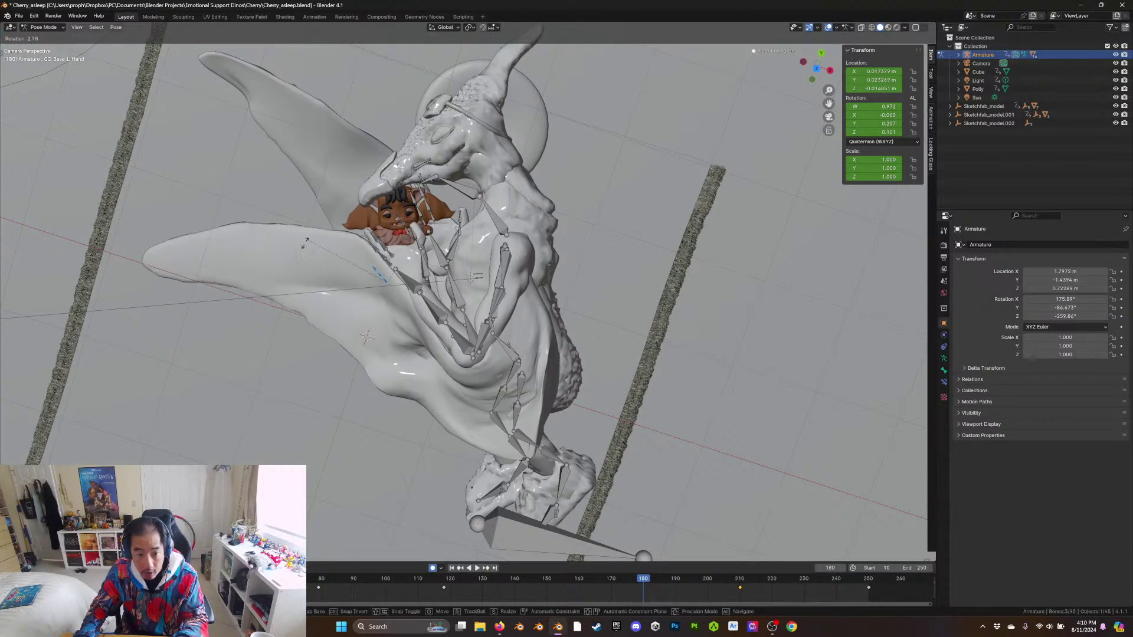
{"action": "left_click", "coordinate": [308, 244]}
{"action": "key", "text": "space"}
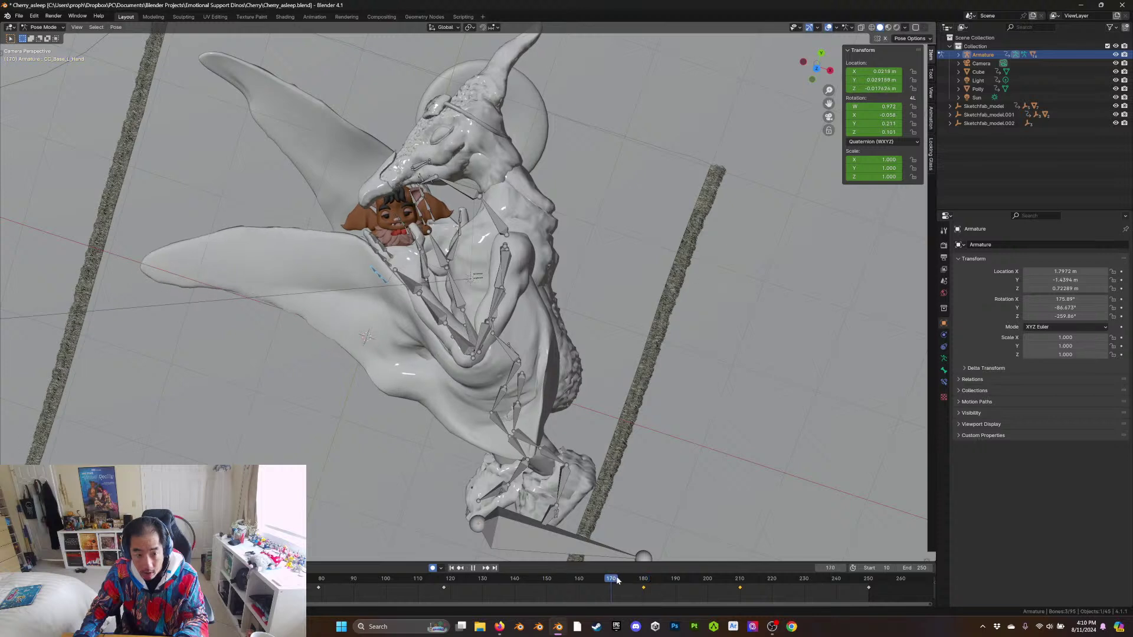
Rotate the selected wing bones about 11 degrees at frame 210 to raise the wing
{"action": "left_click_drag", "start_coordinate": [777, 585], "coordinate": [740, 588]}
{"action": "key", "text": "space"}
{"action": "key", "text": "r"}
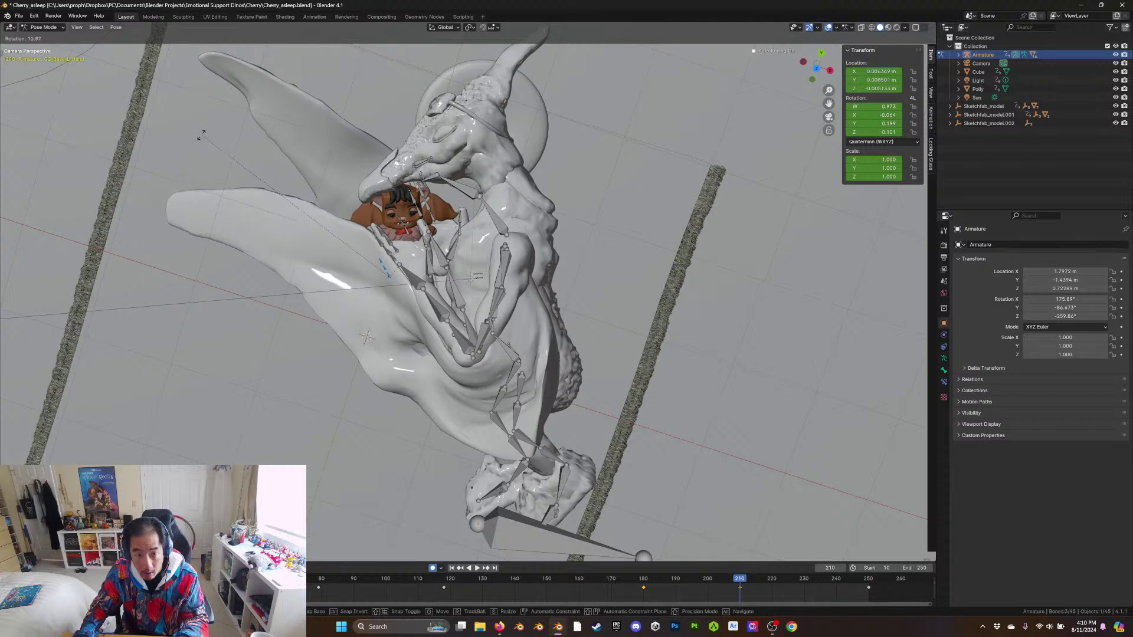
{"action": "left_click", "coordinate": [203, 133]}
Play back the animation to check the adjusted wing motion
{"action": "left_click_drag", "start_coordinate": [745, 581], "coordinate": [546, 595]}
{"action": "key", "text": "space"}
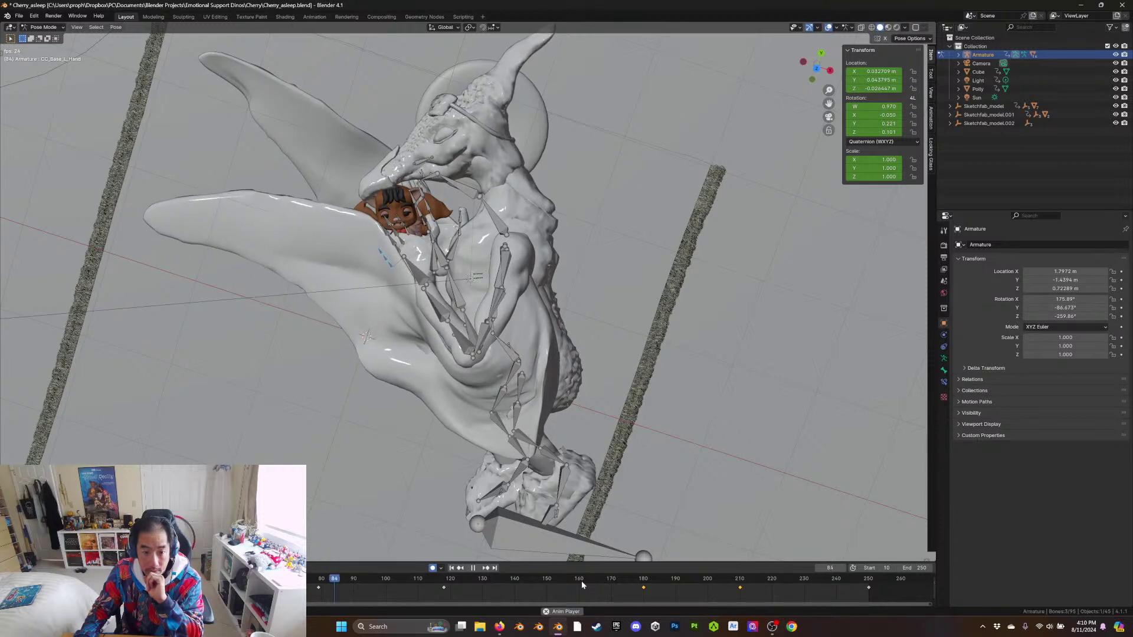
{"action": "key", "text": "space"}
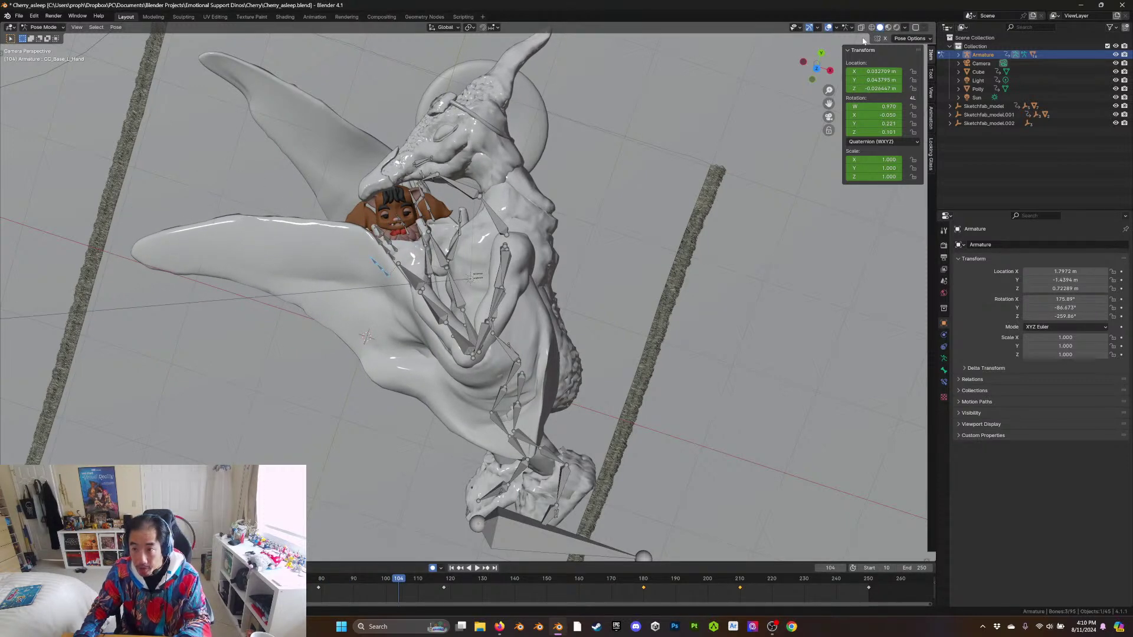
Switch to rendered shading and examine how far the floor extends beyond the camera frame
{"action": "left_click", "coordinate": [888, 27]}
{"action": "left_click", "coordinate": [896, 27]}
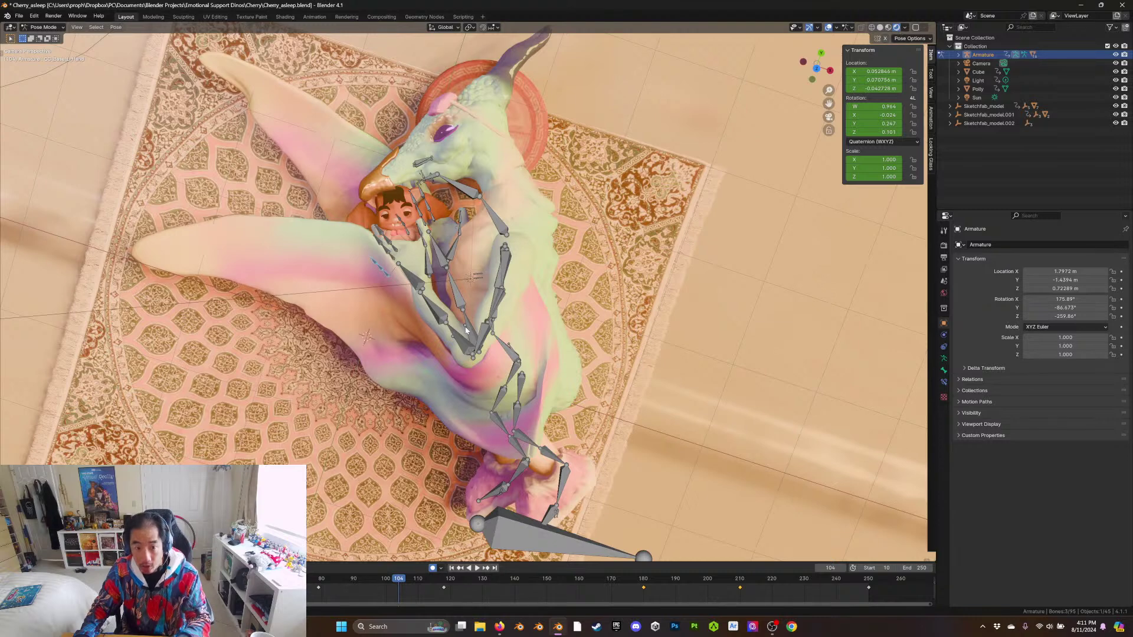
{"action": "scroll", "coordinate": [469, 331], "scroll_direction": "down", "scroll_amount": 3}
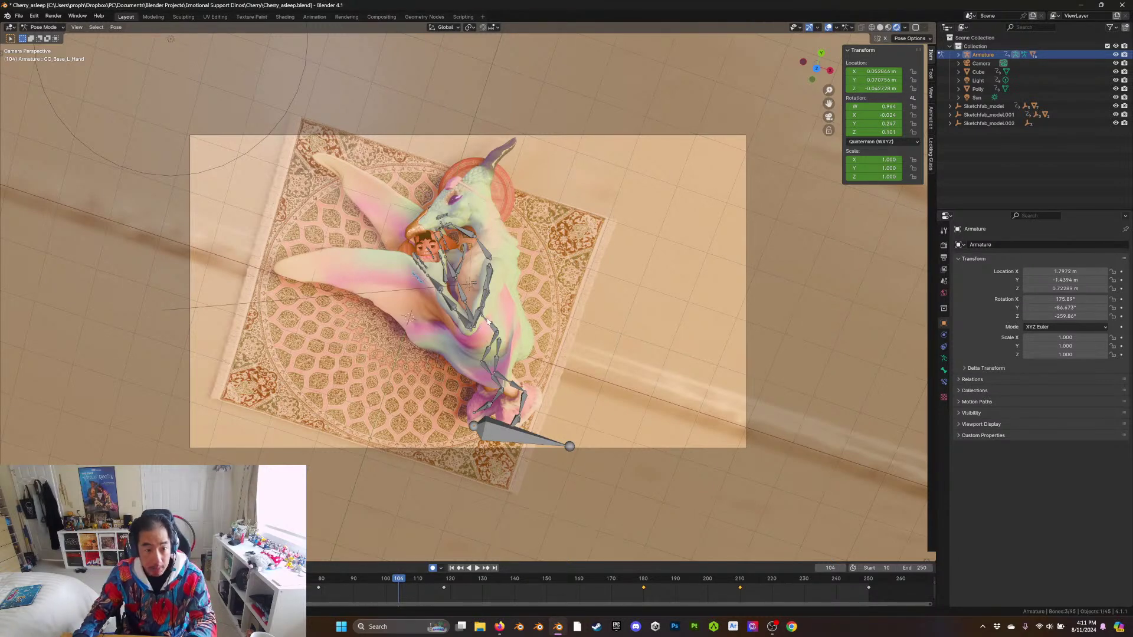
{"action": "scroll", "coordinate": [324, 375], "scroll_direction": "down", "scroll_amount": 5}
{"action": "scroll", "coordinate": [423, 382], "scroll_direction": "down", "scroll_amount": 2}
{"action": "scroll", "coordinate": [422, 382], "scroll_direction": "up", "scroll_amount": 3}
{"action": "scroll", "coordinate": [470, 388], "scroll_direction": "down", "scroll_amount": 3}
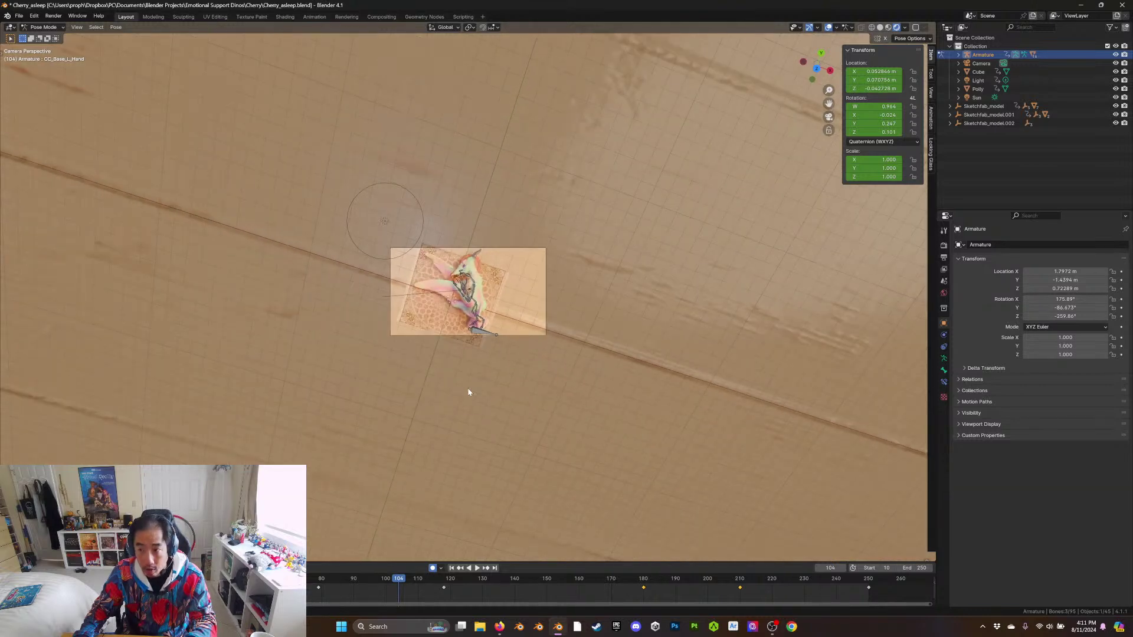
Turn off auto keying and scale the floor Cube down to about 0.15 of its size in Object Mode
{"action": "left_click", "coordinate": [981, 106]}
{"action": "left_click", "coordinate": [980, 90]}
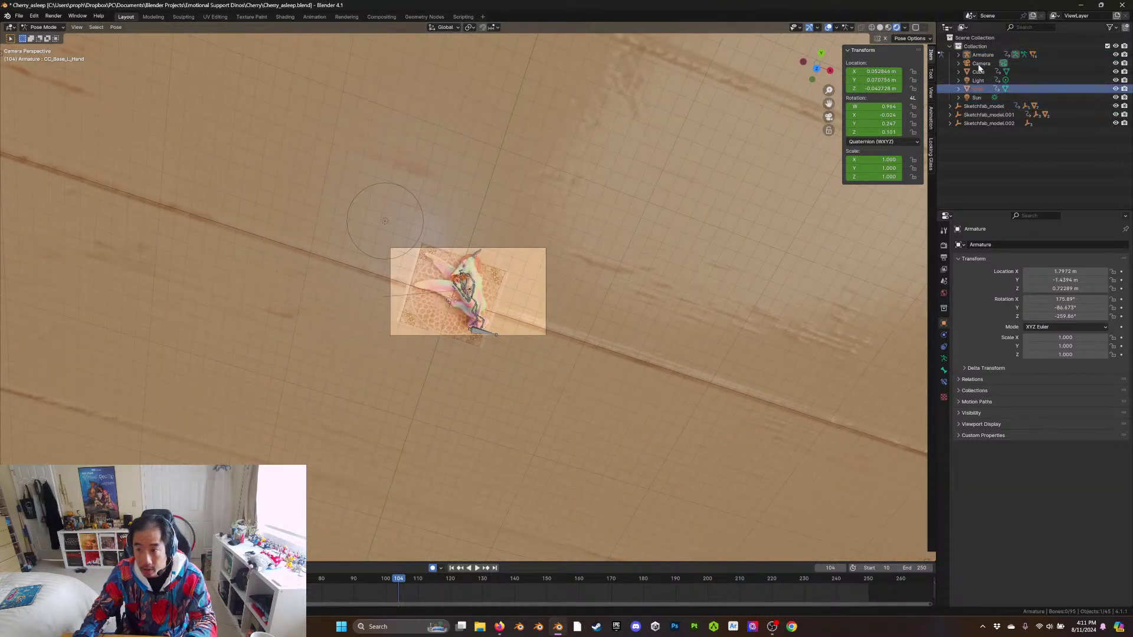
{"action": "left_click", "coordinate": [979, 72]}
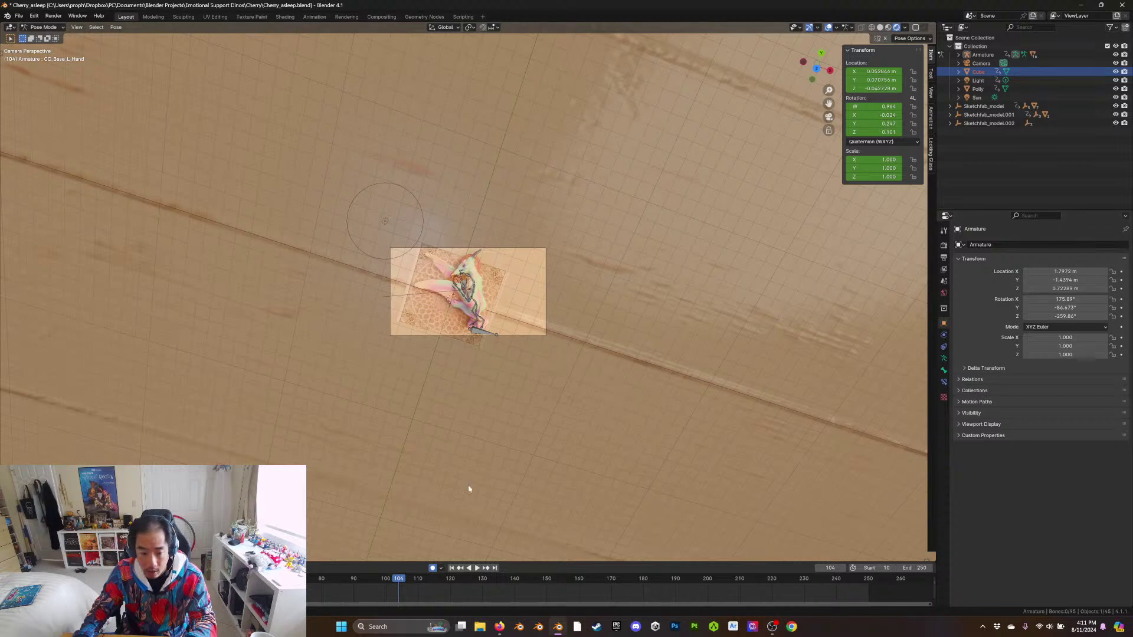
{"action": "left_click", "coordinate": [432, 569]}
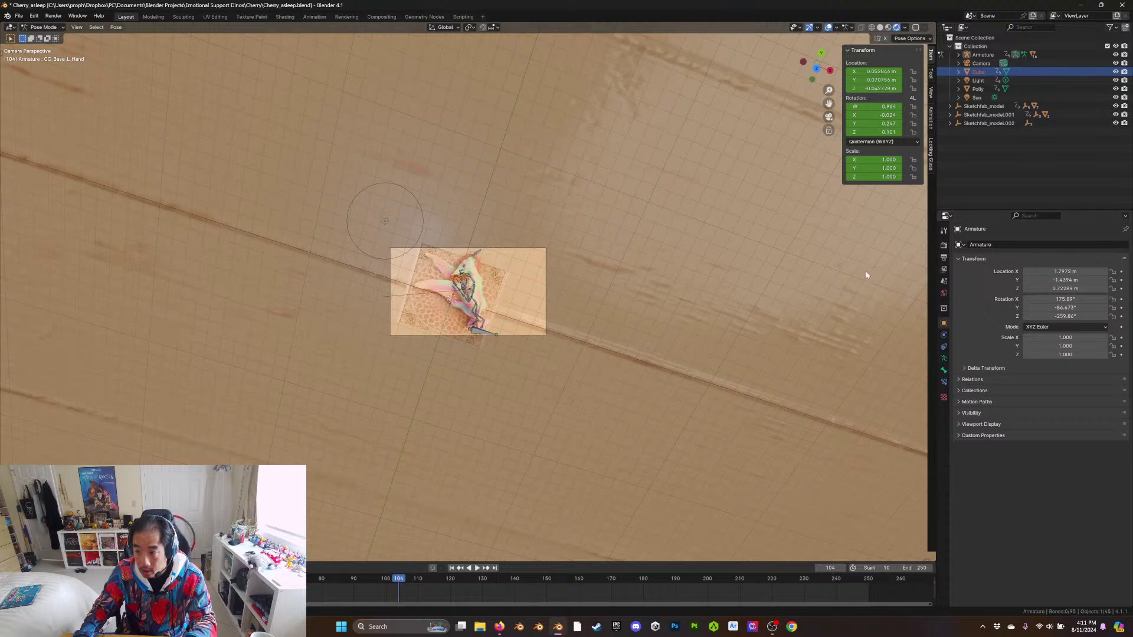
{"action": "key", "text": "c"}
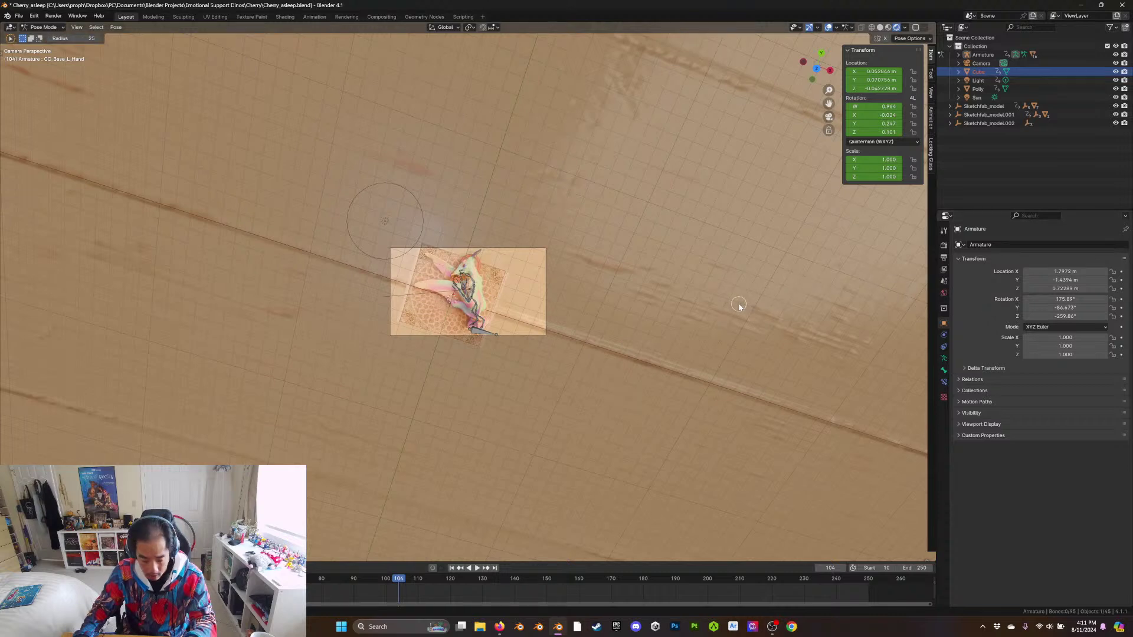
{"action": "left_click", "coordinate": [33, 27]}
{"action": "left_click", "coordinate": [44, 36]}
{"action": "key", "text": "s"}
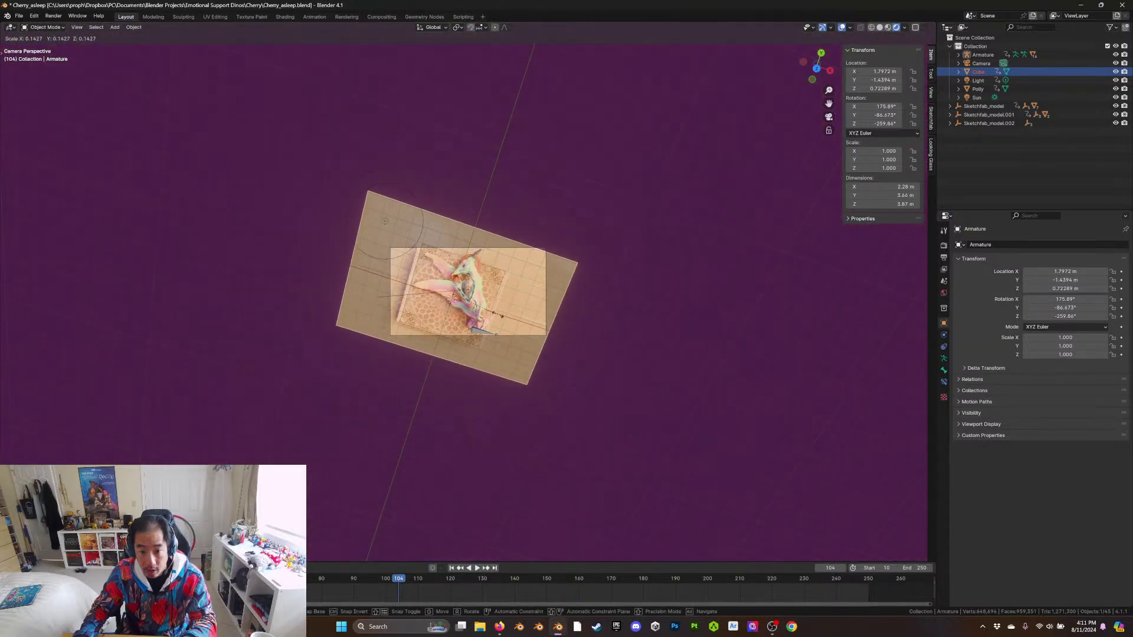
{"action": "left_click", "coordinate": [553, 299]}
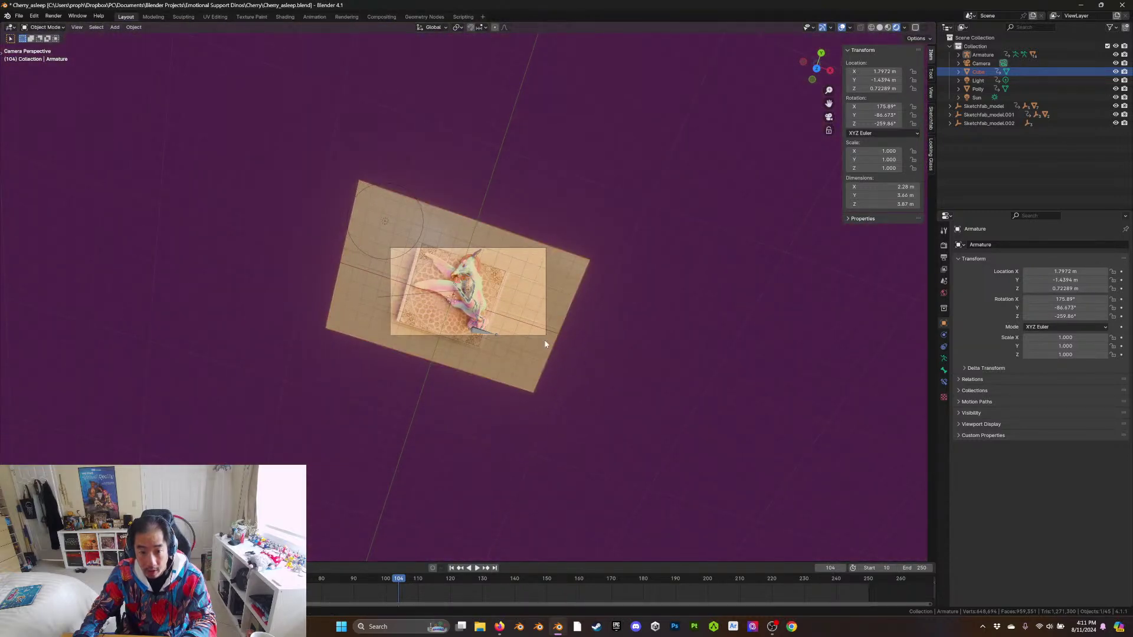
Return to the camera view and enlarge the camera frame to fill the viewport
{"action": "mouse_move", "coordinate": [544, 342]}
{"action": "middle_mouse_down"}
{"action": "mouse_move", "coordinate": [517, 329]}
{"action": "mouse_move", "coordinate": [542, 332]}
{"action": "middle_mouse_up"}
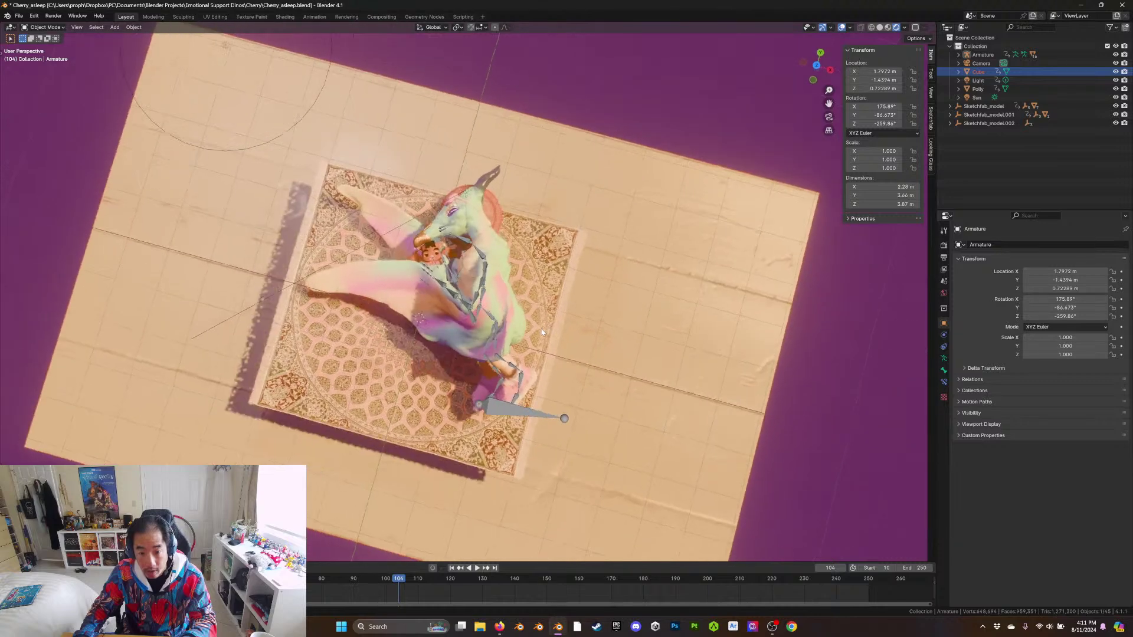
{"action": "left_click", "coordinate": [829, 117]}
{"action": "scroll", "coordinate": [593, 307], "scroll_direction": "up", "scroll_amount": 6}
{"action": "scroll", "coordinate": [561, 366], "scroll_direction": "up", "scroll_amount": 2}
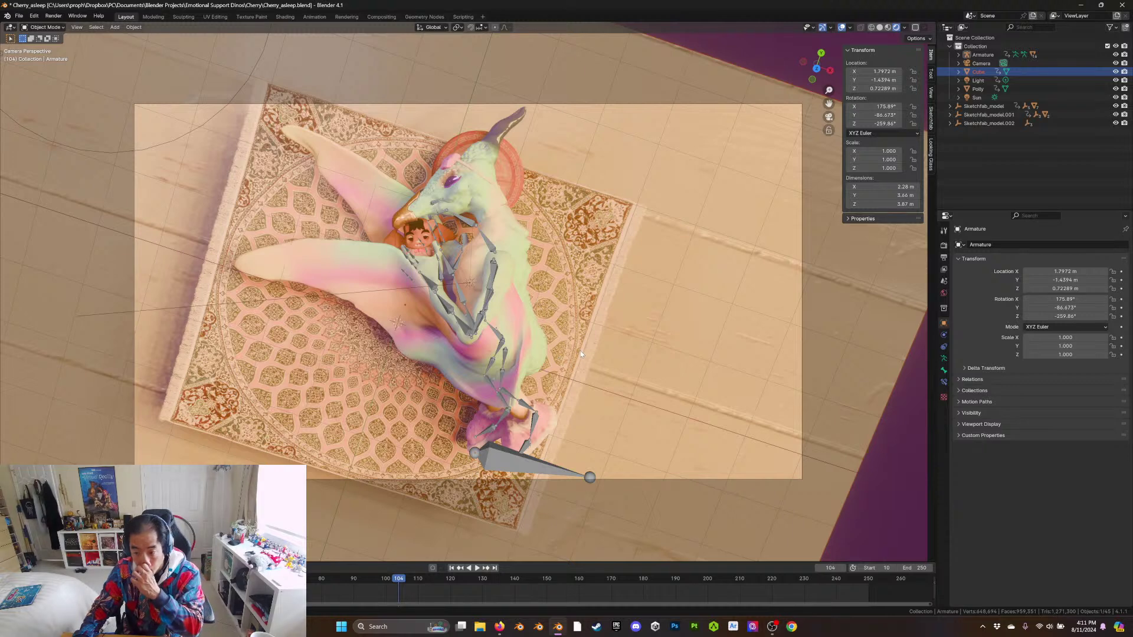
{"action": "left_click", "coordinate": [47, 27]}
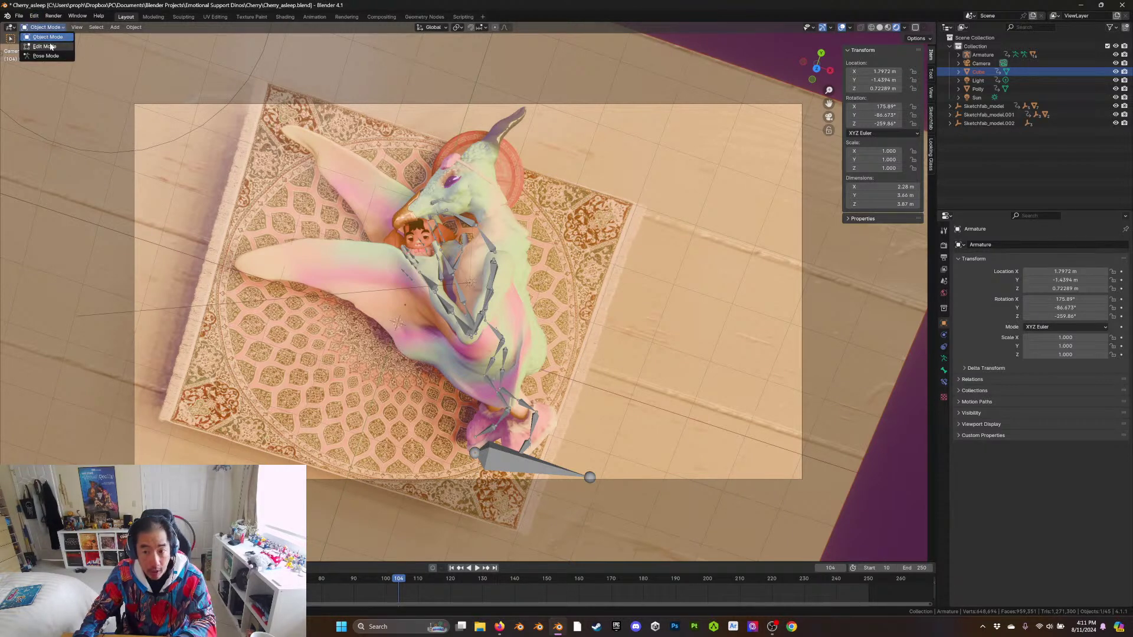
{"action": "key", "text": "Tab"}
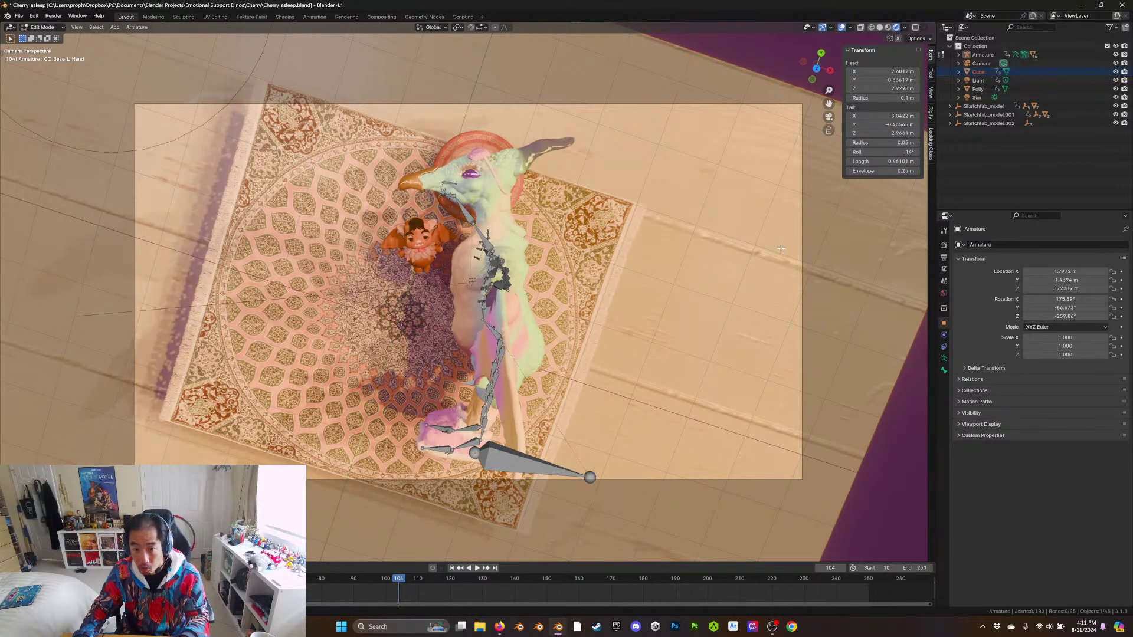
{"action": "left_click", "coordinate": [391, 579]}
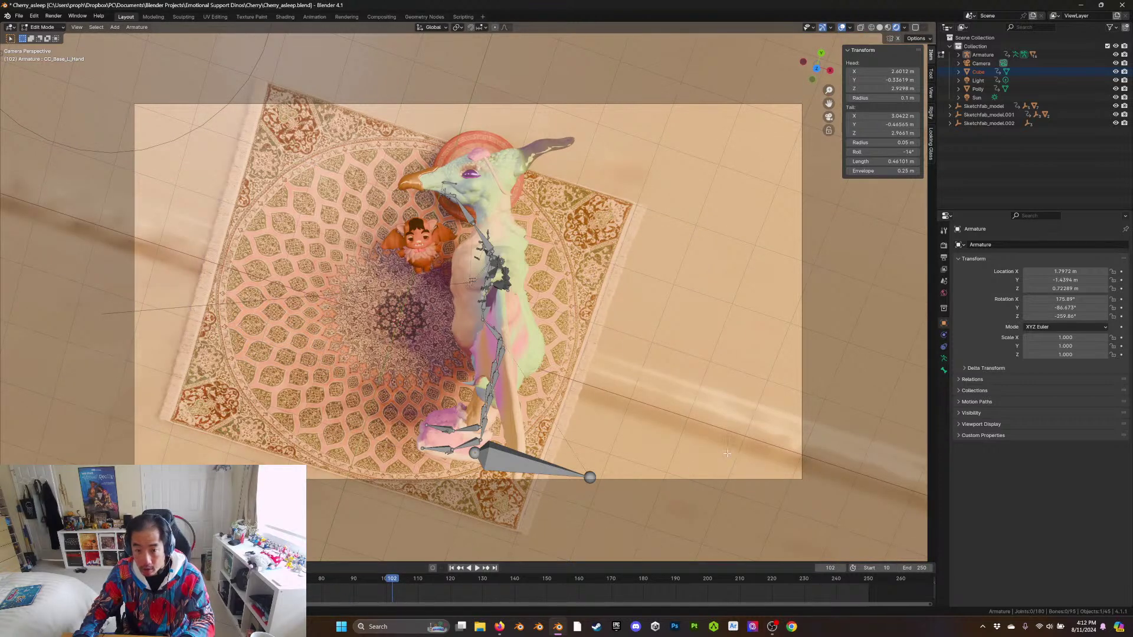
{"action": "left_click", "coordinate": [943, 309]}
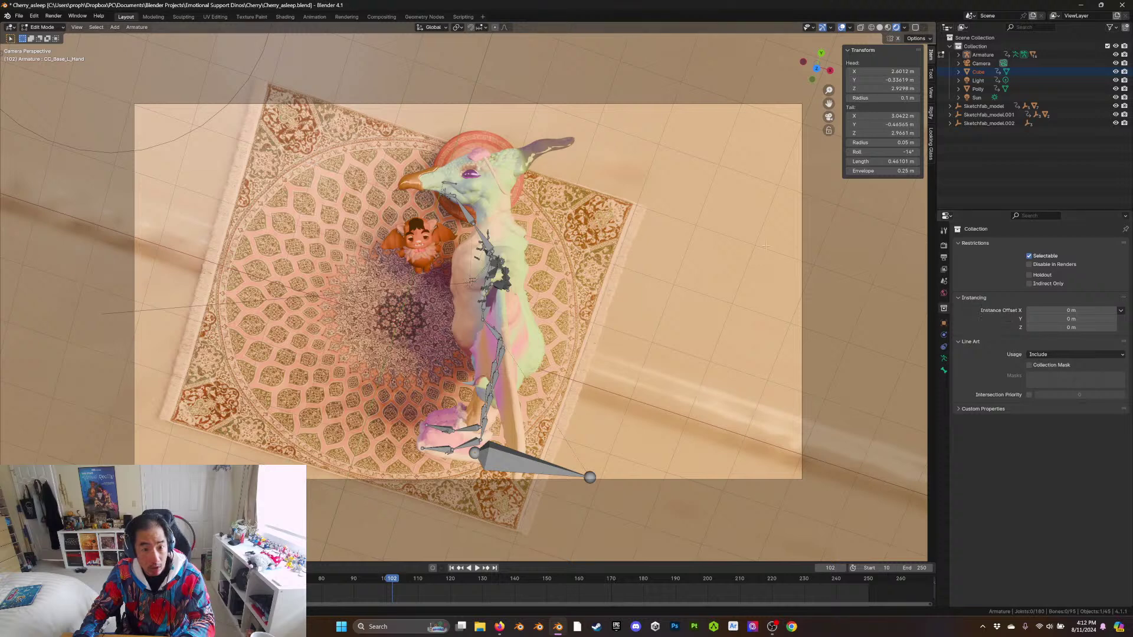
{"action": "left_click", "coordinate": [43, 28]}
{"action": "left_click", "coordinate": [57, 38]}
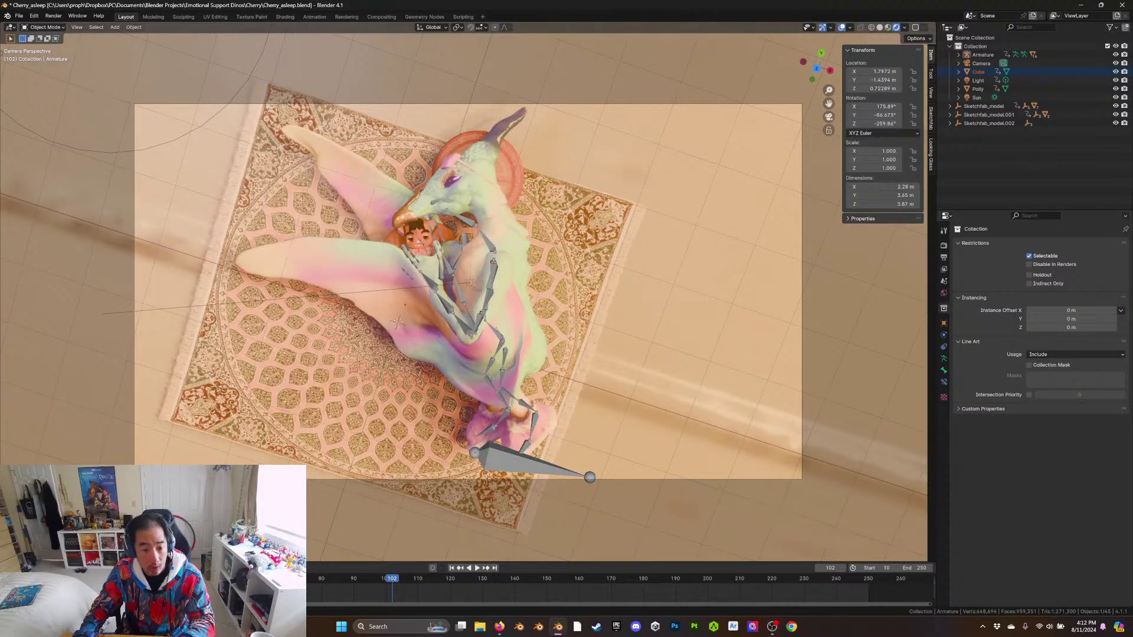
Play back and scrub the animation up to the end of the shot to review the wing motion and floor coverage
{"action": "key", "text": "space"}
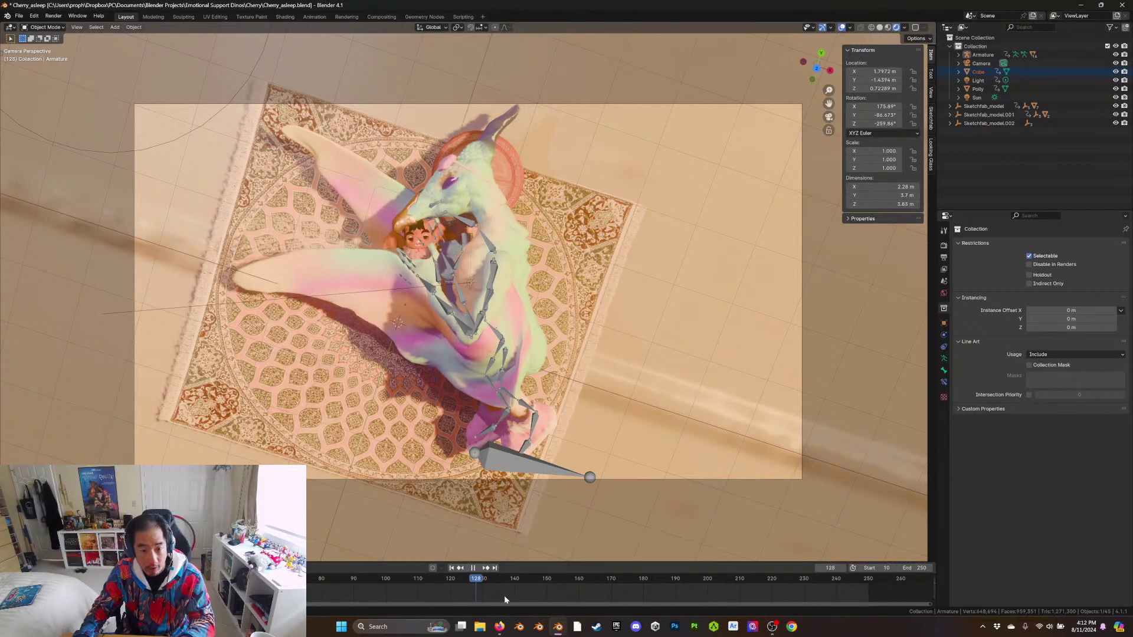
{"action": "left_click_drag", "start_coordinate": [658, 606], "coordinate": [518, 584]}
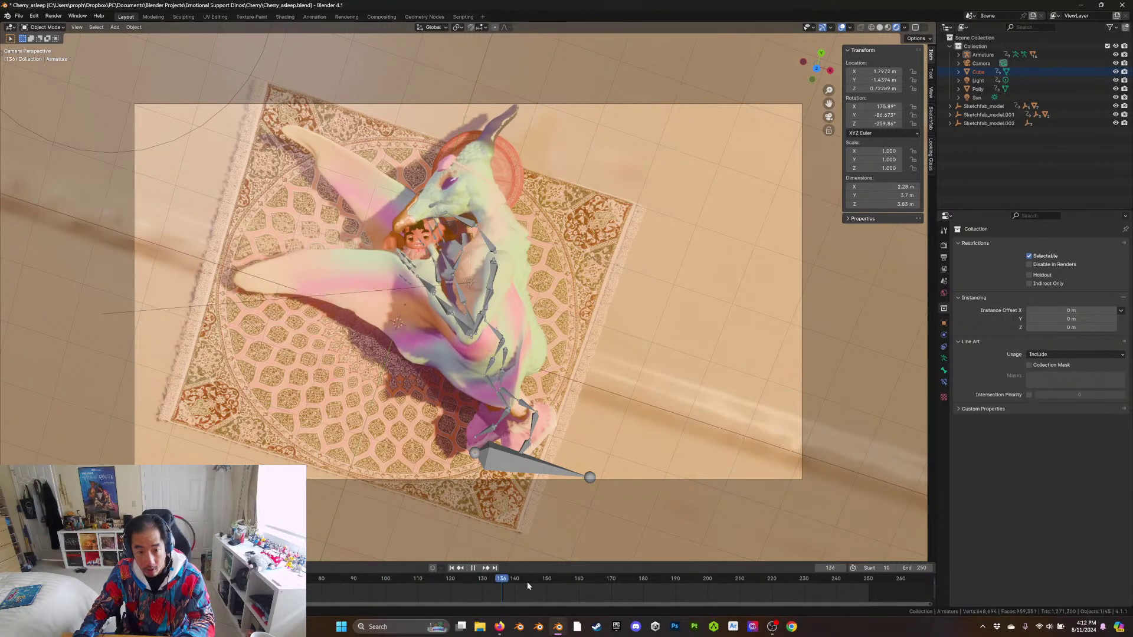
{"action": "left_click", "coordinate": [897, 579]}
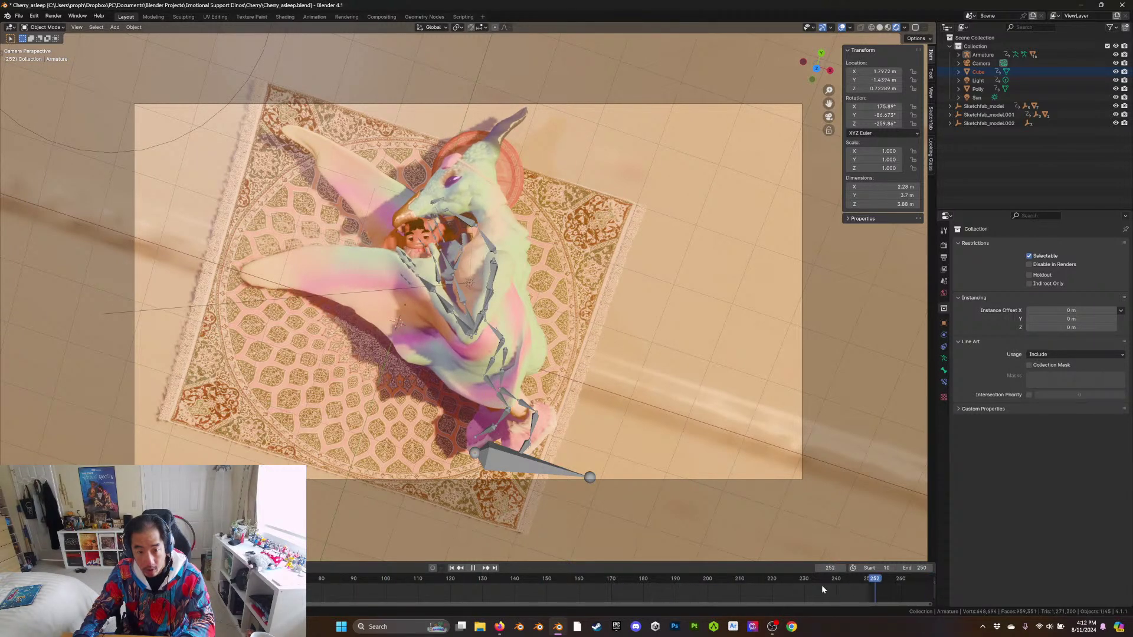
{"action": "left_click", "coordinate": [431, 582]}
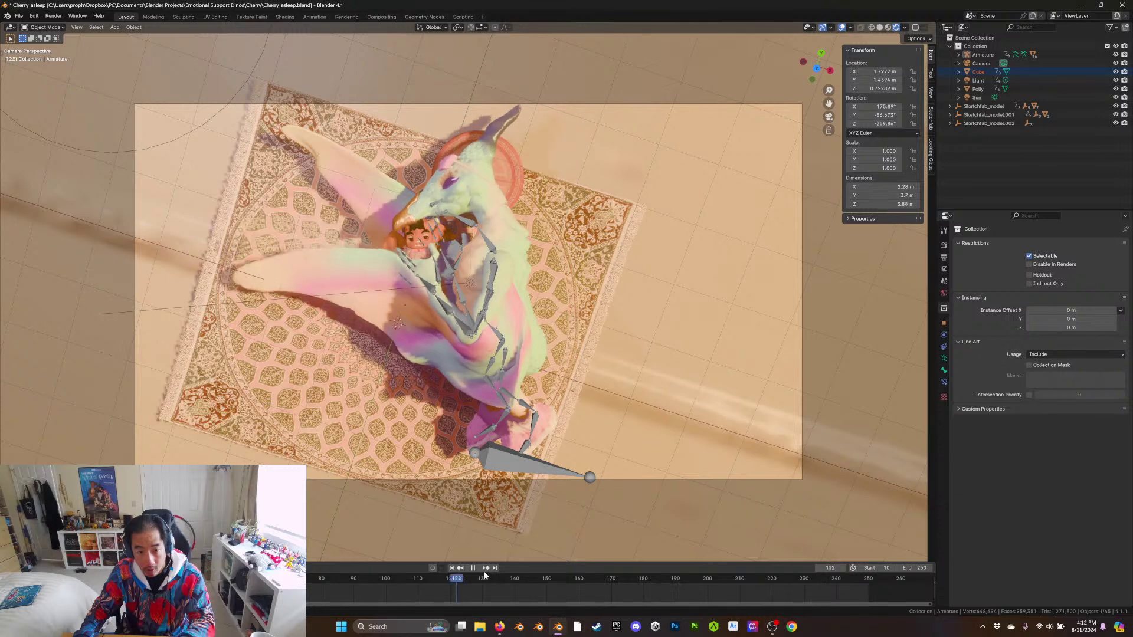
{"action": "left_click", "coordinate": [716, 581]}
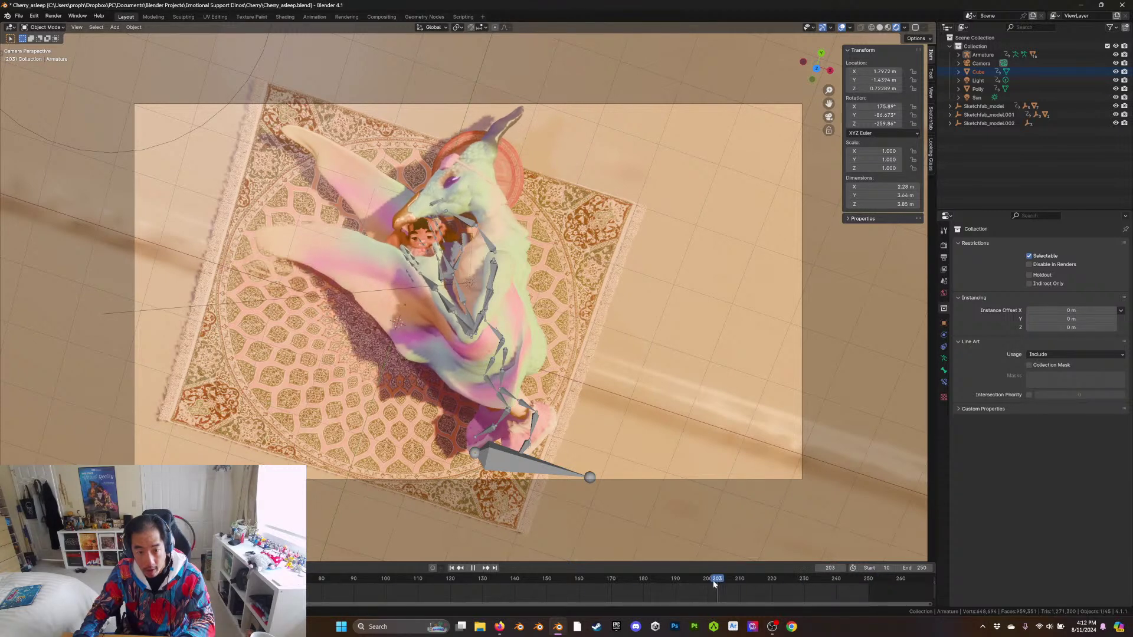
{"action": "key", "text": "space"}
Select the creature's Armature, switch it to Pose Mode with the toolbar shown, and select the bone of the wing nearest the head
{"action": "left_click", "coordinate": [474, 225]}
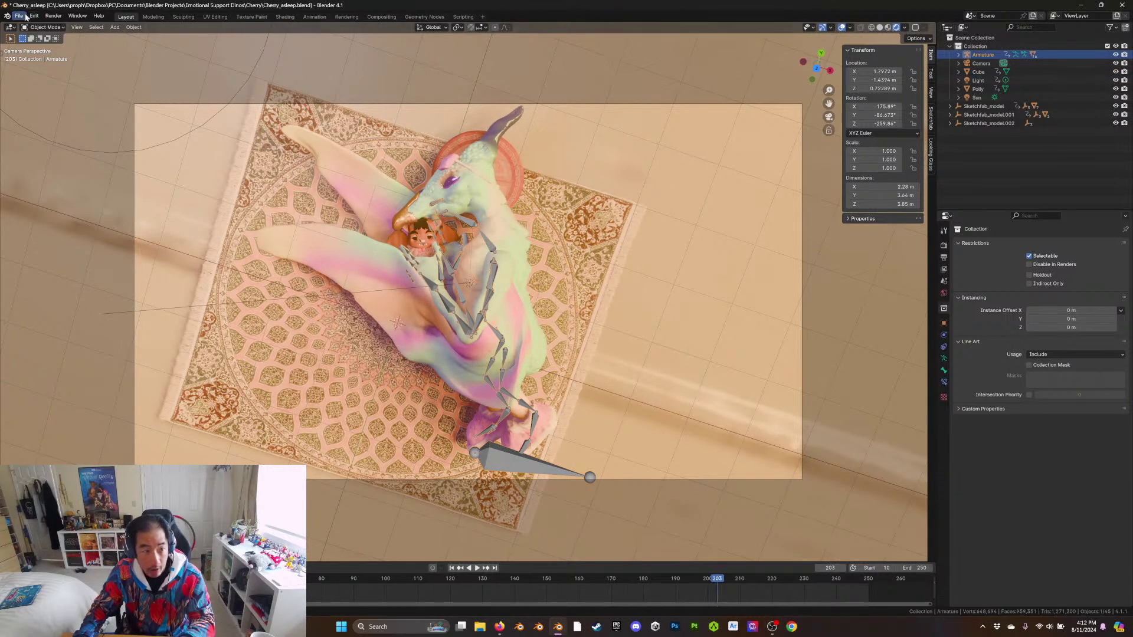
{"action": "left_click", "coordinate": [44, 27]}
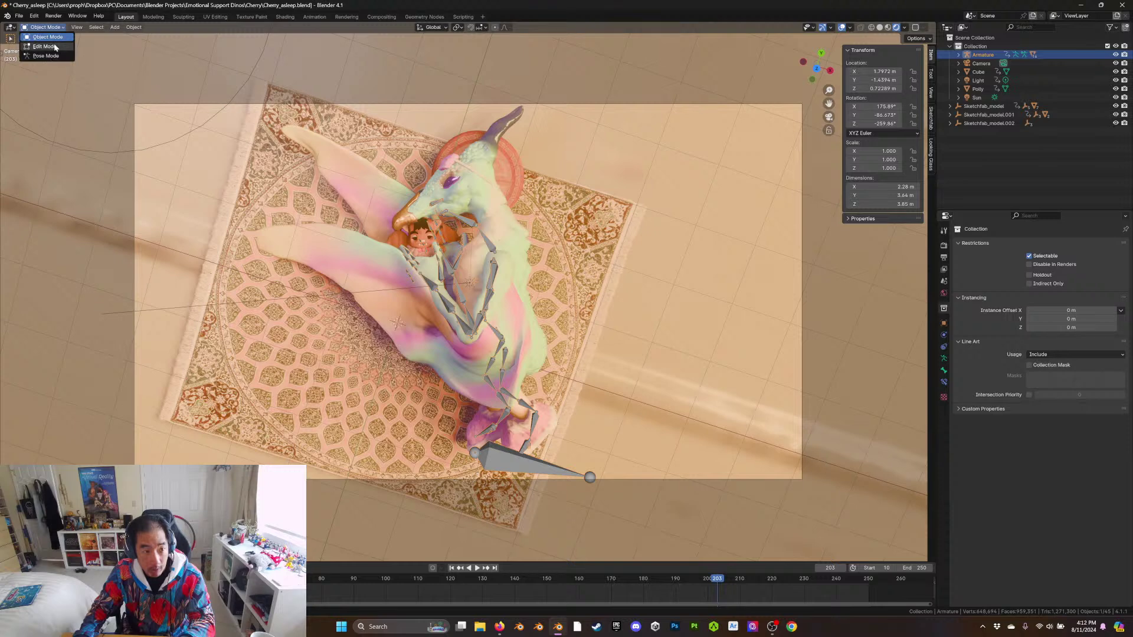
{"action": "left_click", "coordinate": [47, 56]}
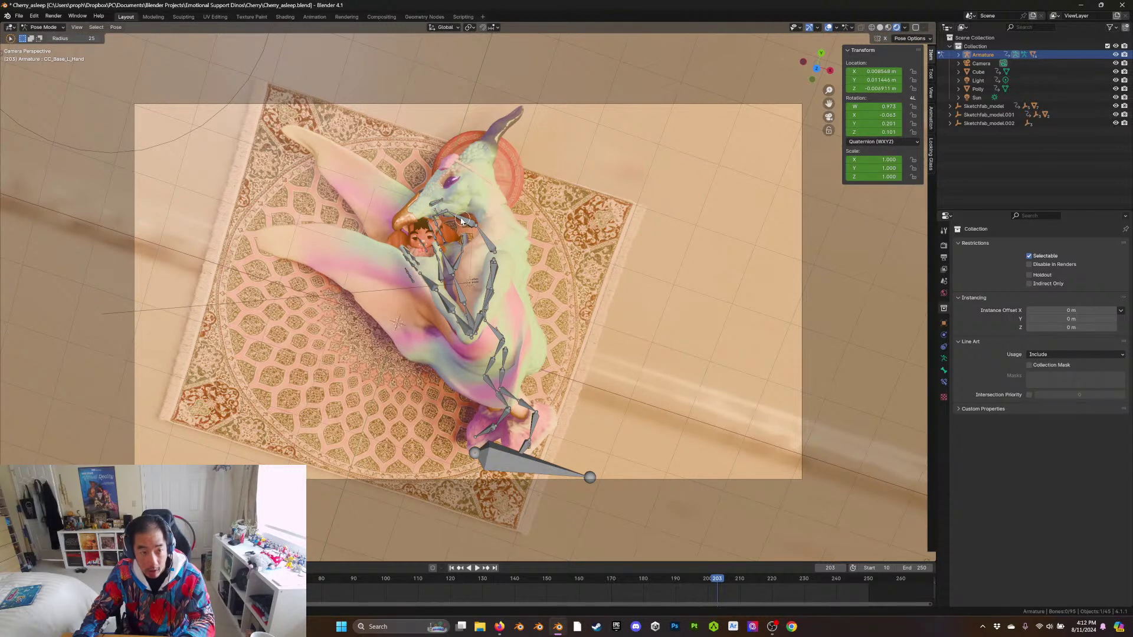
{"action": "left_click", "coordinate": [944, 294]}
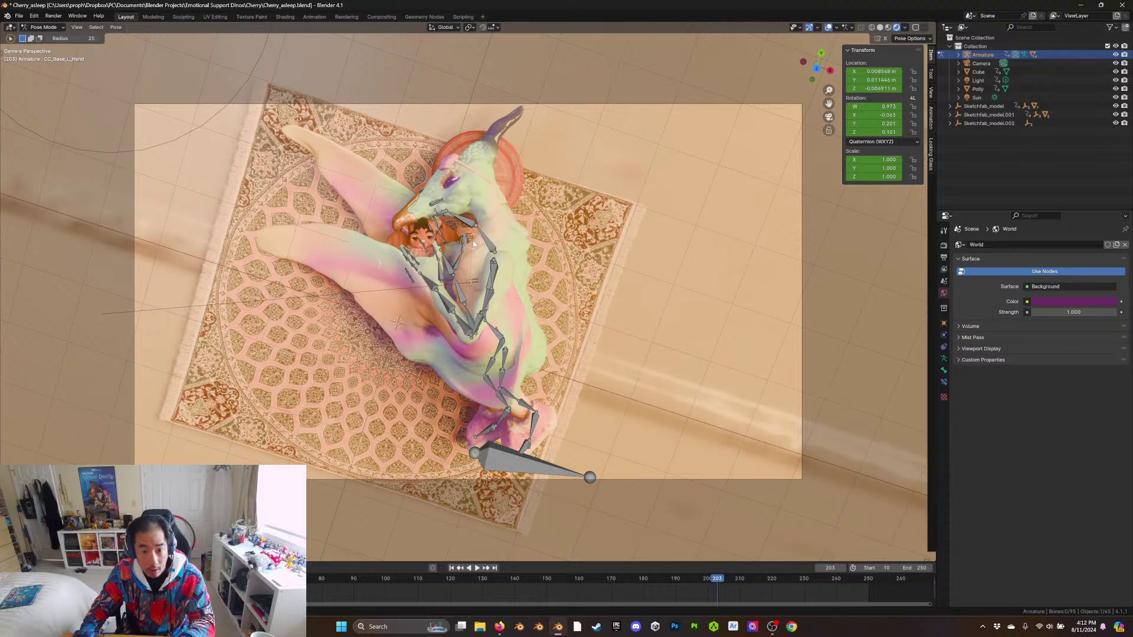
{"action": "left_click", "coordinate": [465, 222]}
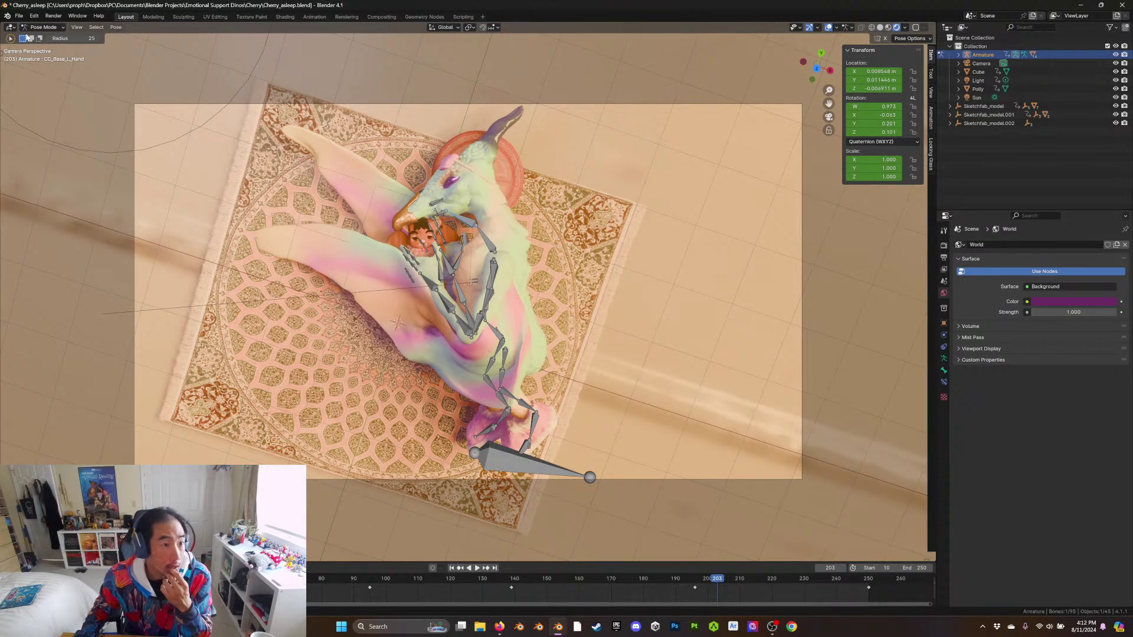
{"action": "left_click", "coordinate": [1, 52]}
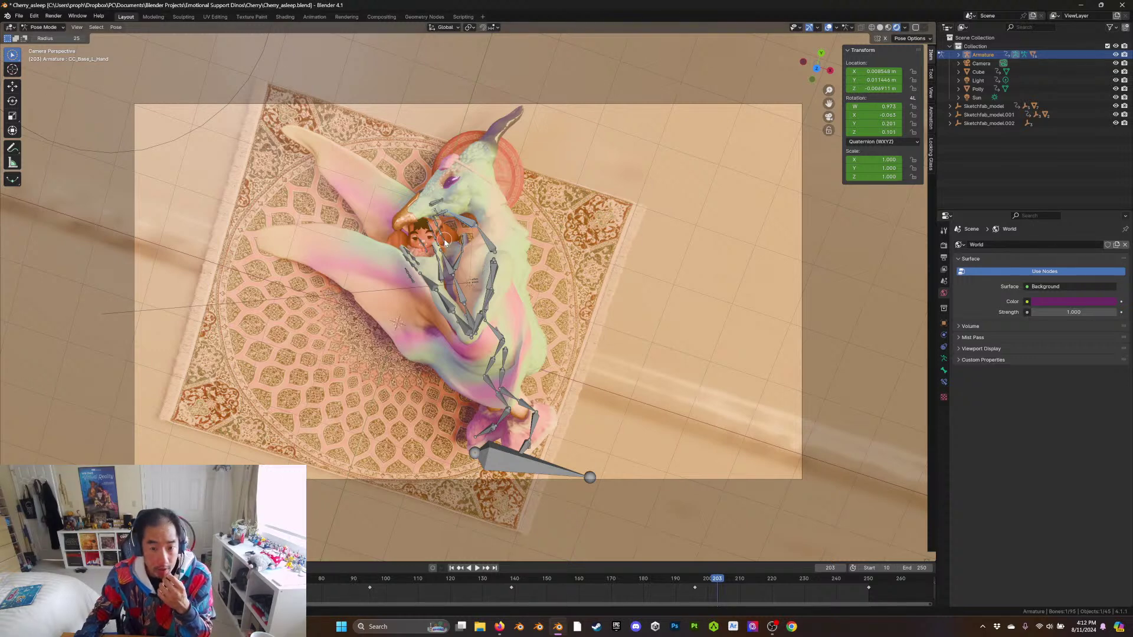
{"action": "left_click", "coordinate": [447, 267]}
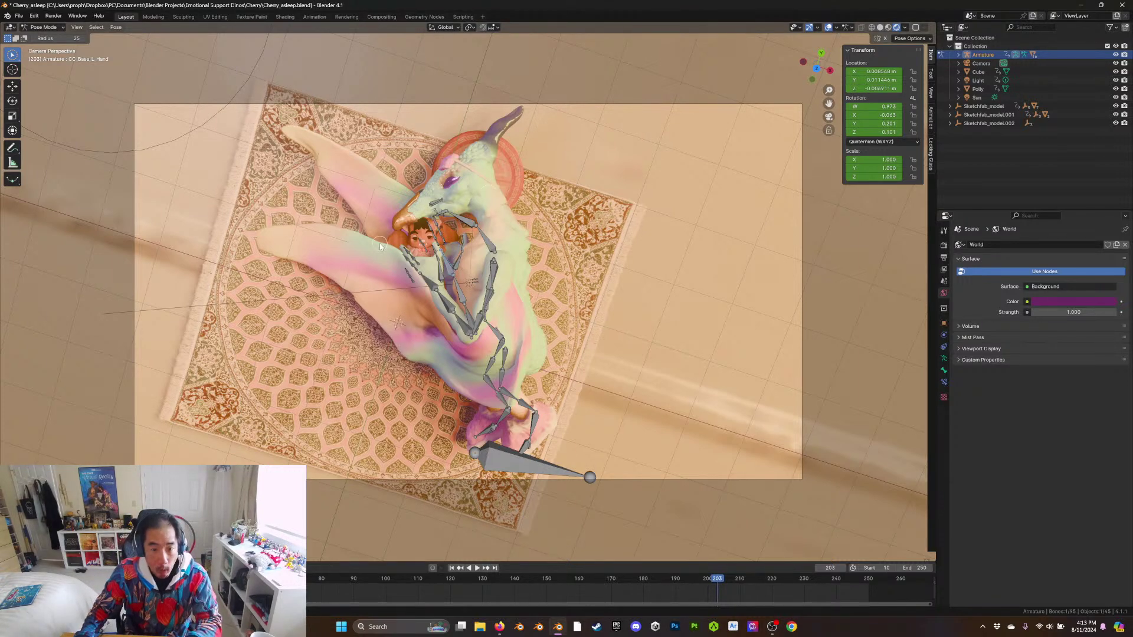
Switch to the browser to check the Facebook live stream's chat, and return to Blender
{"action": "scroll", "coordinate": [384, 244], "scroll_direction": "up", "scroll_amount": 2}
{"action": "scroll", "coordinate": [384, 244], "scroll_direction": "down", "scroll_amount": 2}
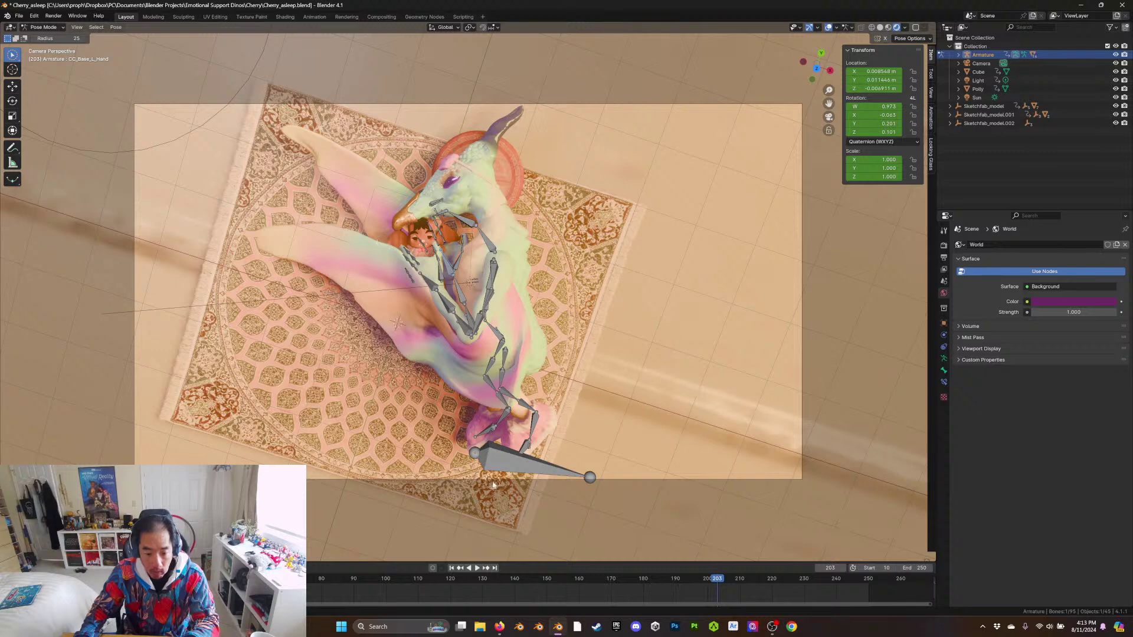
{"action": "left_click", "coordinate": [500, 627]}
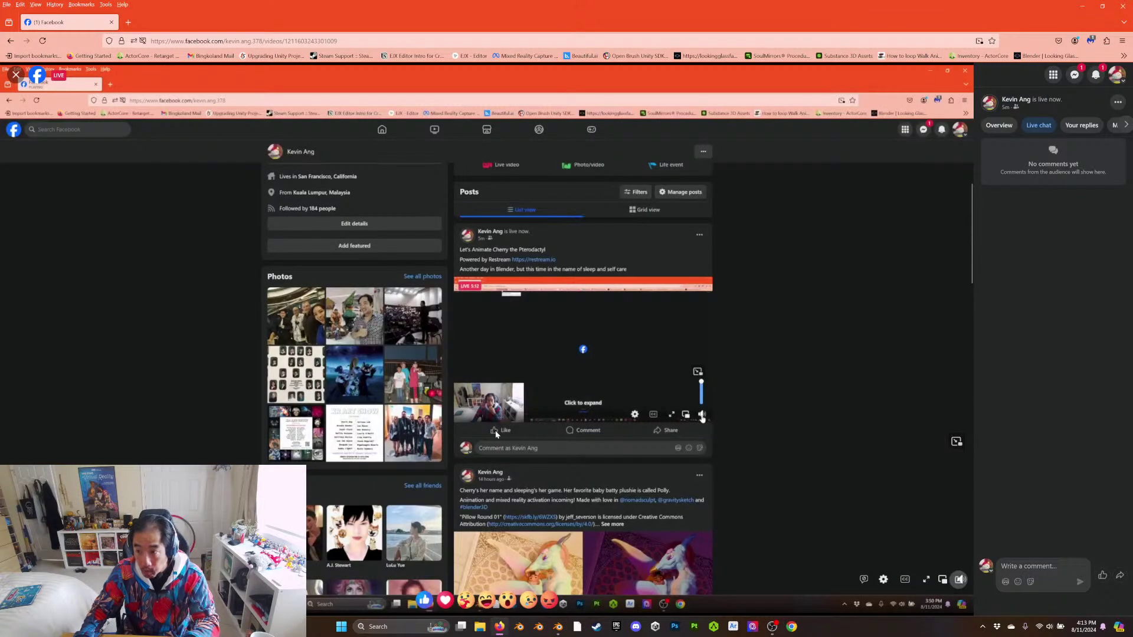
{"action": "key", "text": "alt+Tab"}
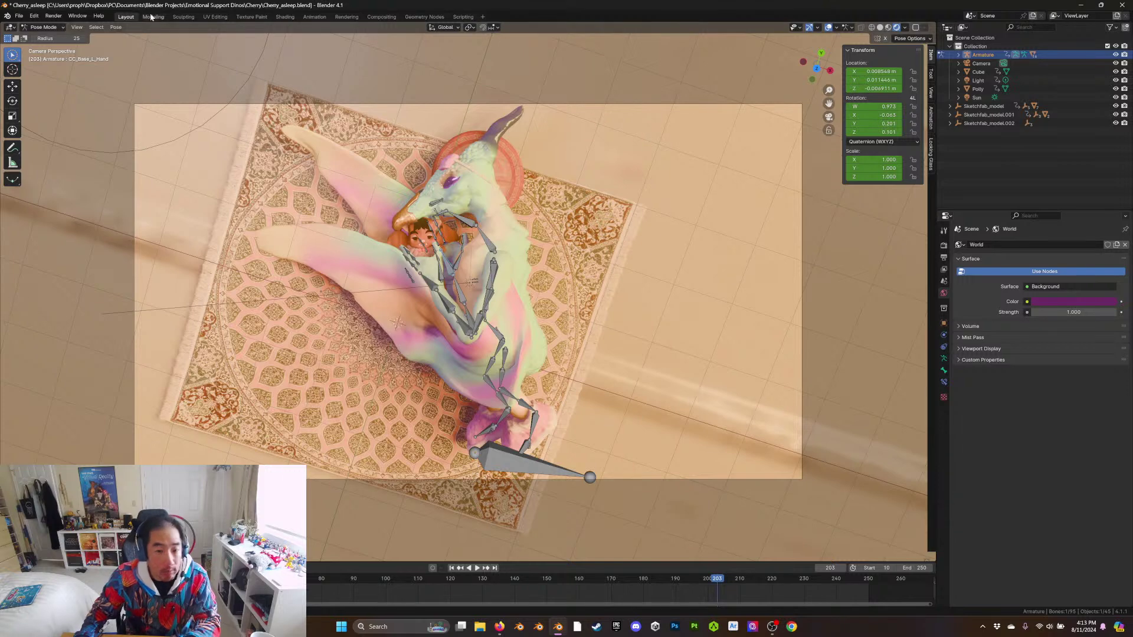
Test the second wing's rotation, keyframe its bone in the existing pose at frame 203, and move that keyframe to about frame 221
{"action": "key", "text": "r"}
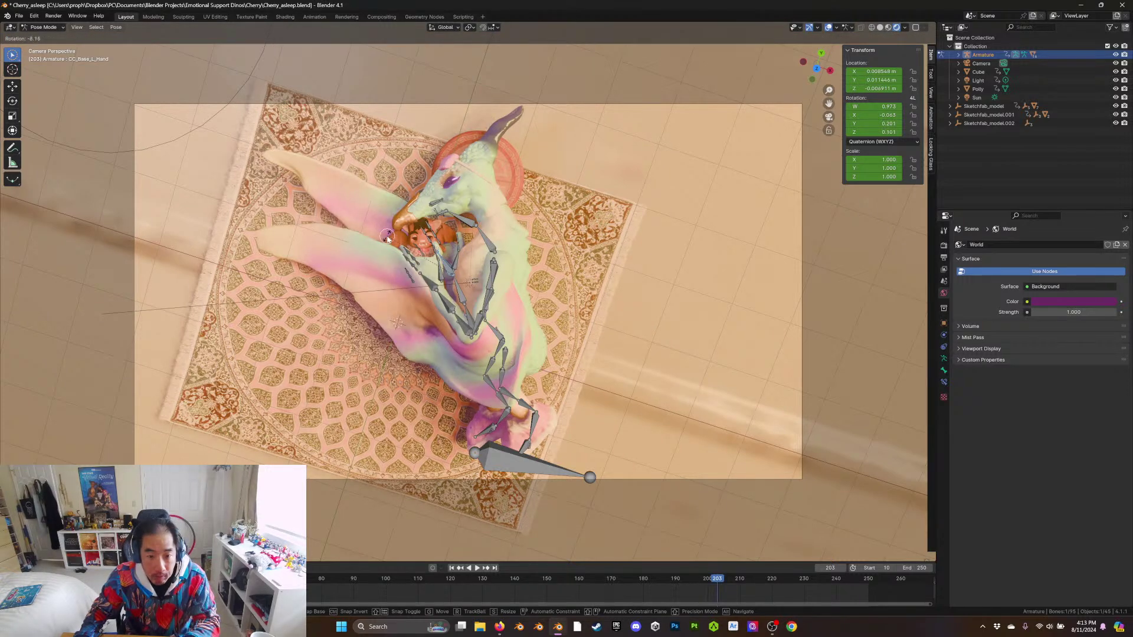
{"action": "right_click", "coordinate": [388, 239]}
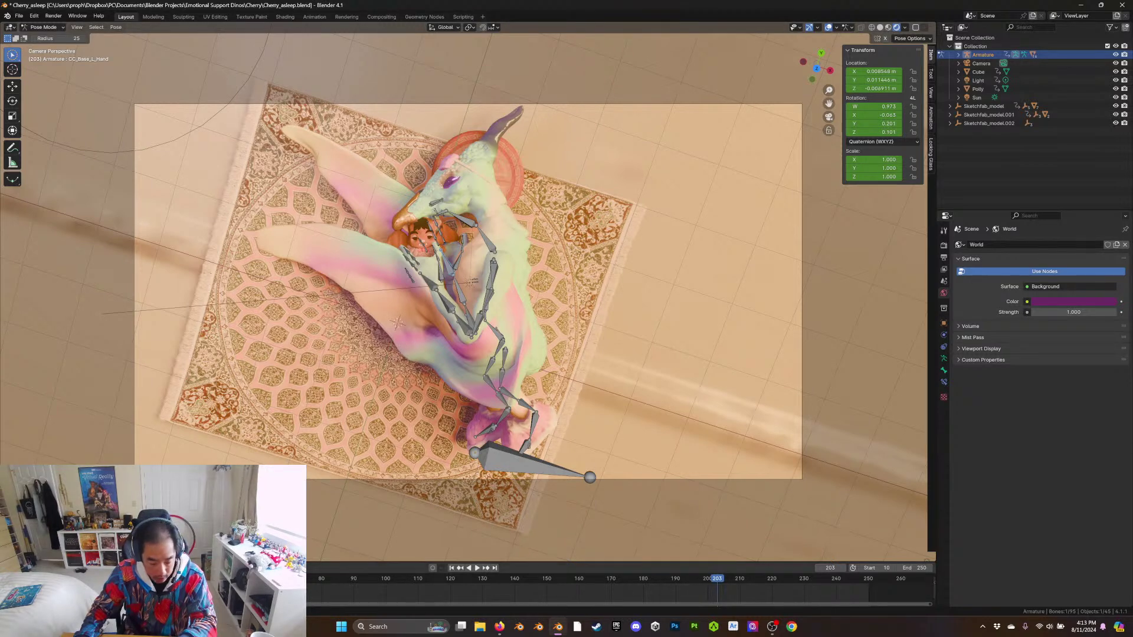
{"action": "key", "text": "i"}
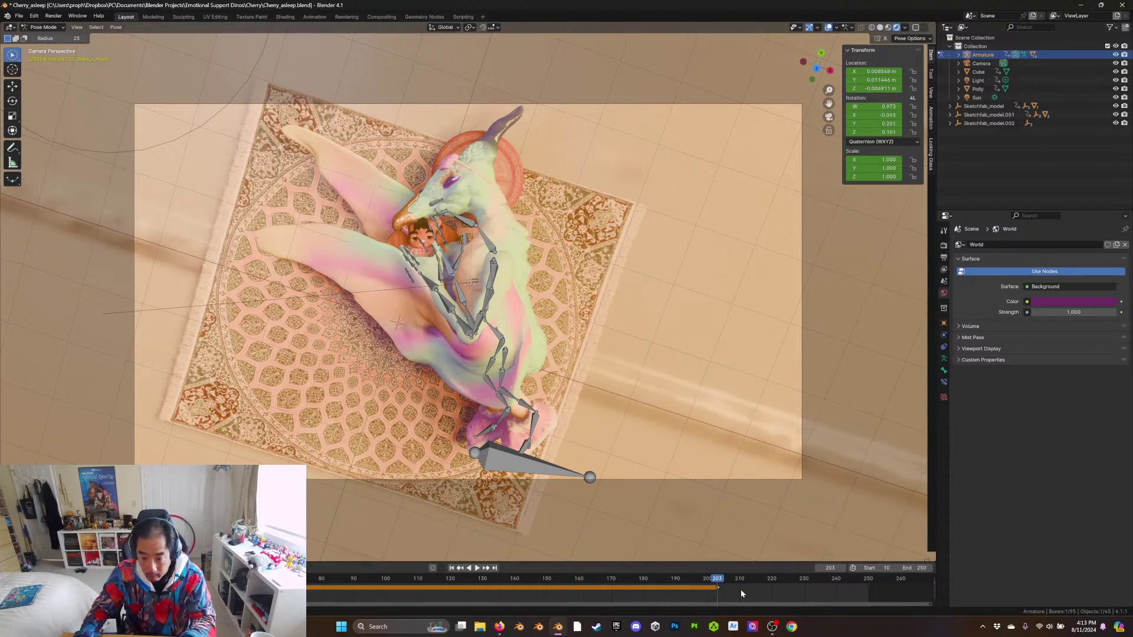
{"action": "left_click_drag", "start_coordinate": [718, 588], "coordinate": [775, 588]}
Play back the start of the animation and keyframe the second wing's bone at the frame where playback stops
{"action": "key", "text": "space"}
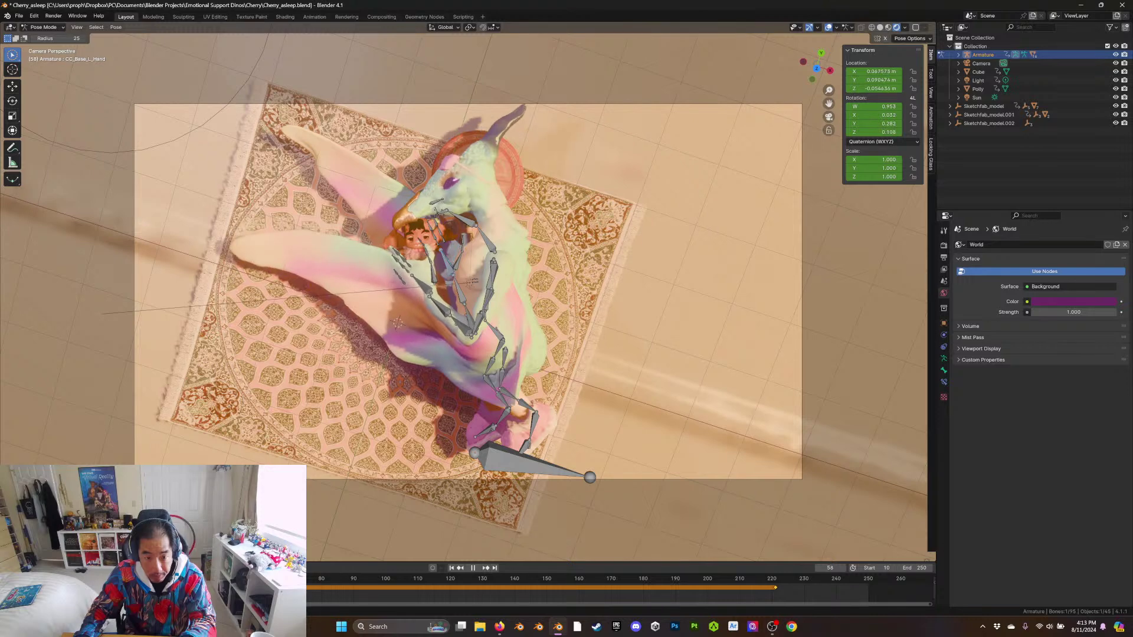
{"action": "key", "text": "Escape"}
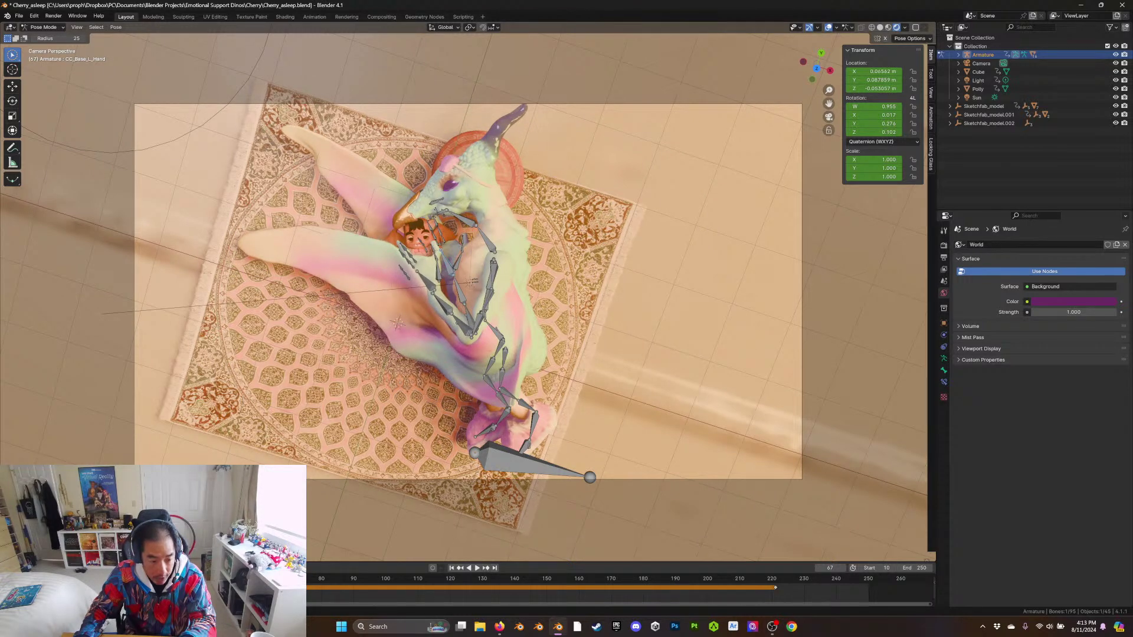
{"action": "key", "text": "i"}
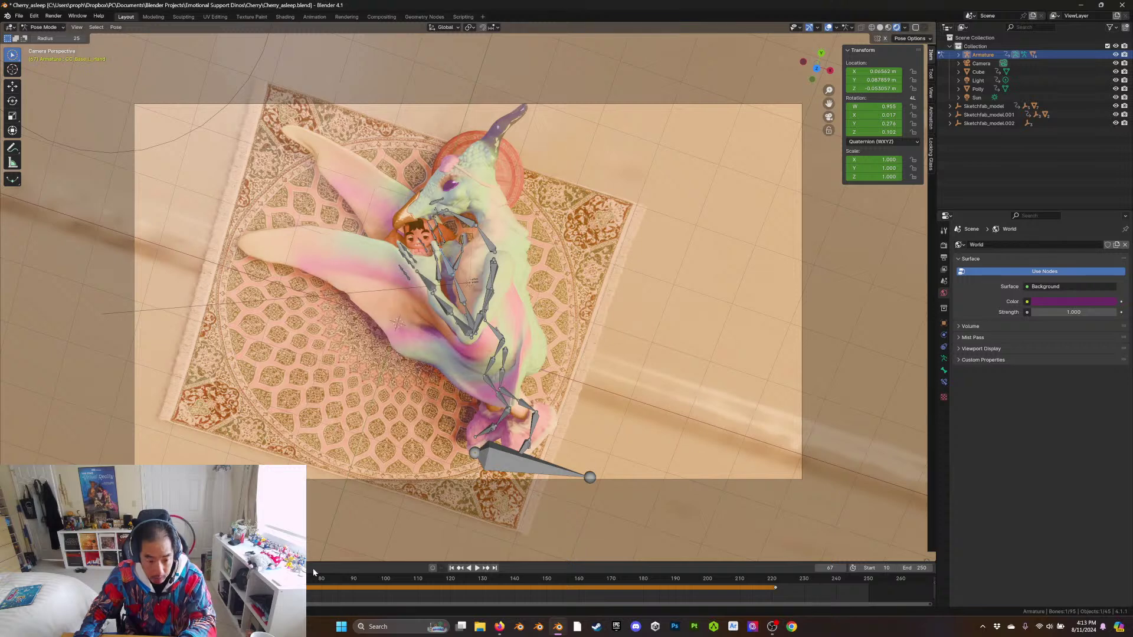
At frame 101, turn on auto keying and rotate the second wing's bone about 6 degrees to raise the wing
{"action": "left_click_drag", "start_coordinate": [321, 579], "coordinate": [389, 579]}
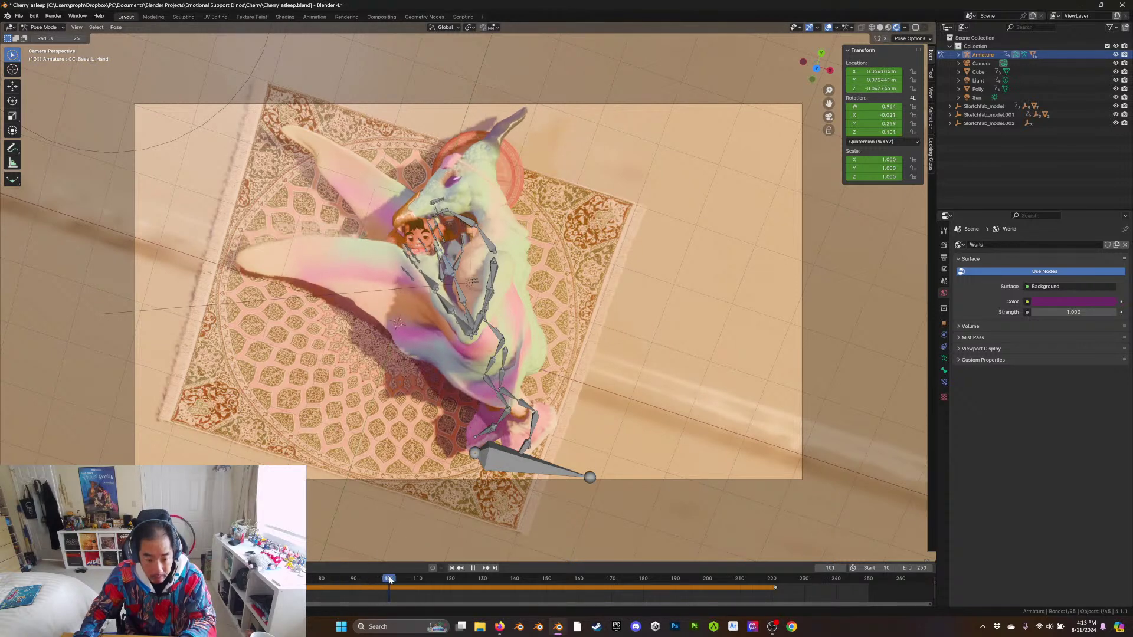
{"action": "key", "text": "r"}
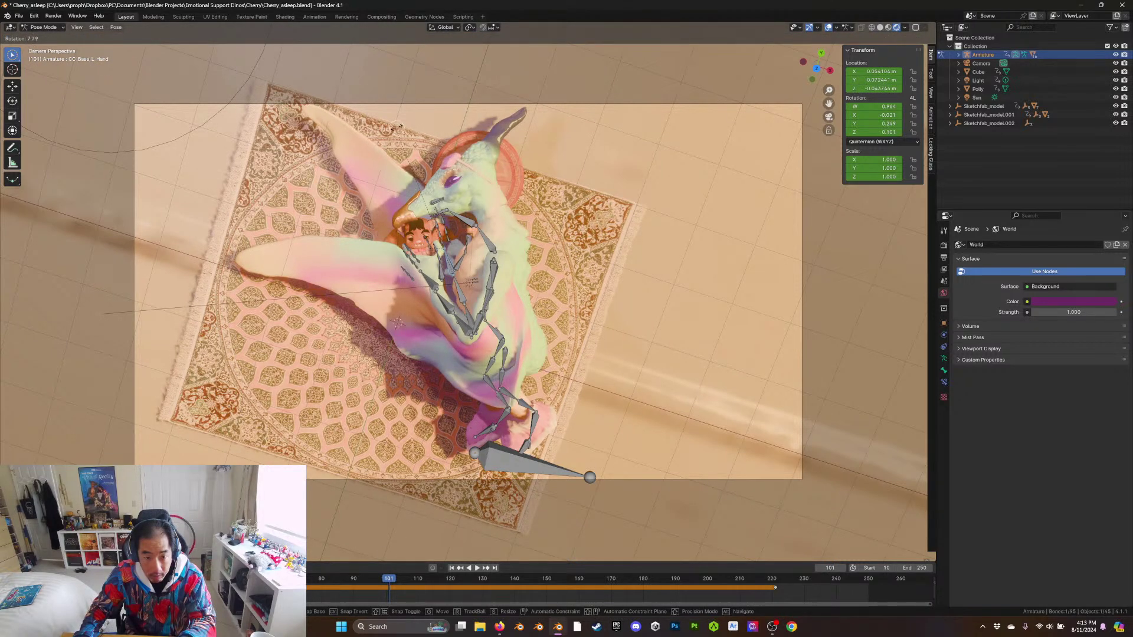
{"action": "left_click", "coordinate": [402, 125]}
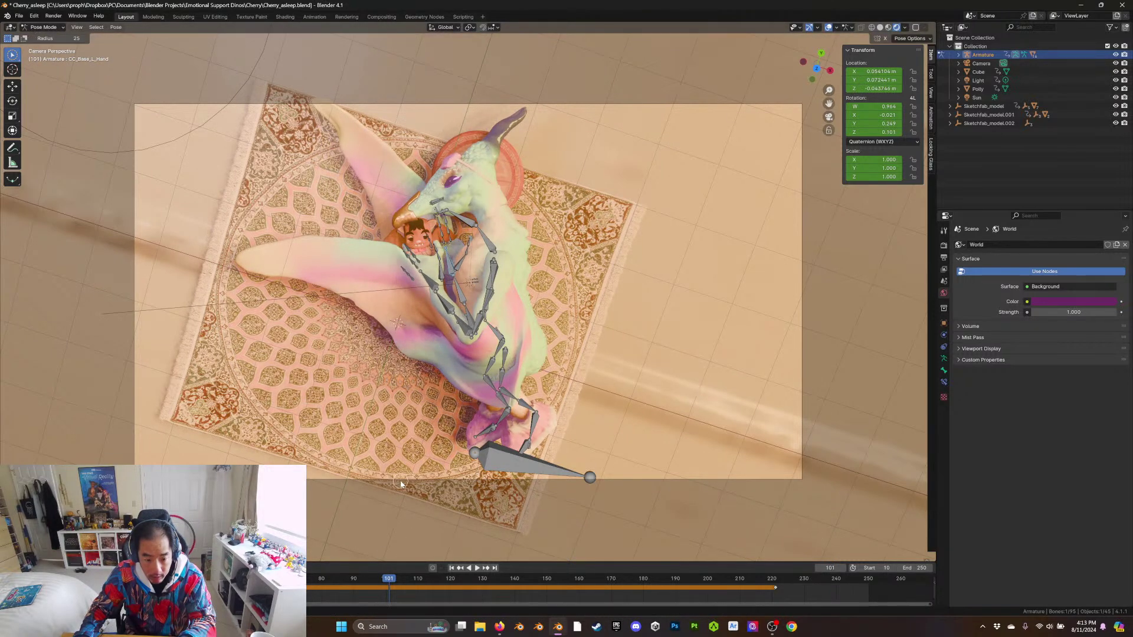
{"action": "left_click", "coordinate": [433, 568]}
{"action": "key", "text": "r"}
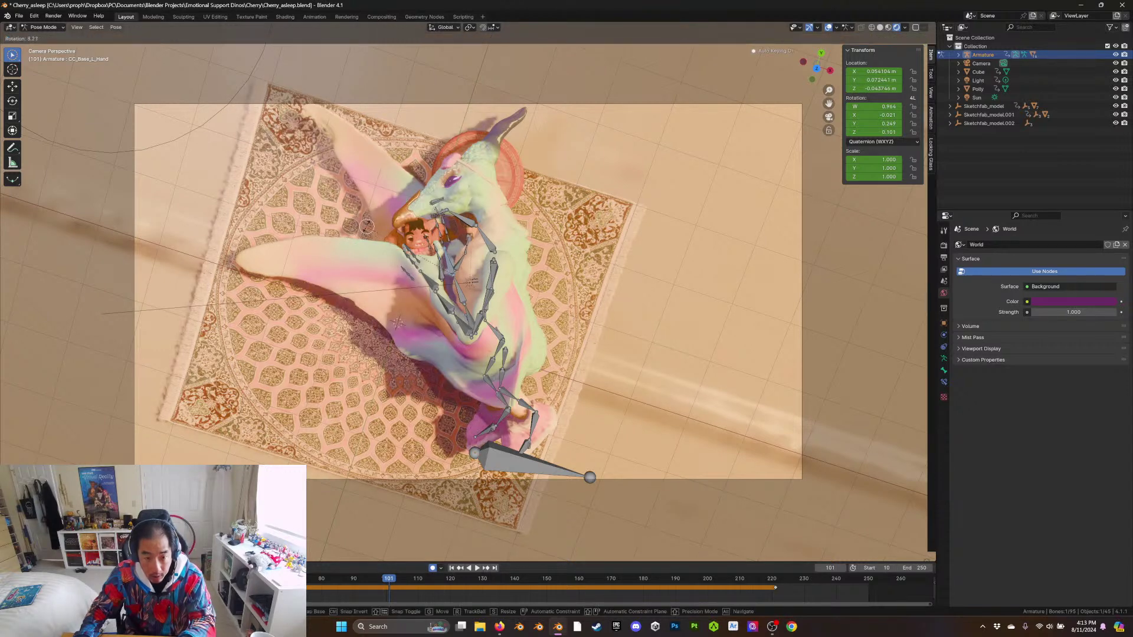
{"action": "left_click", "coordinate": [366, 227]}
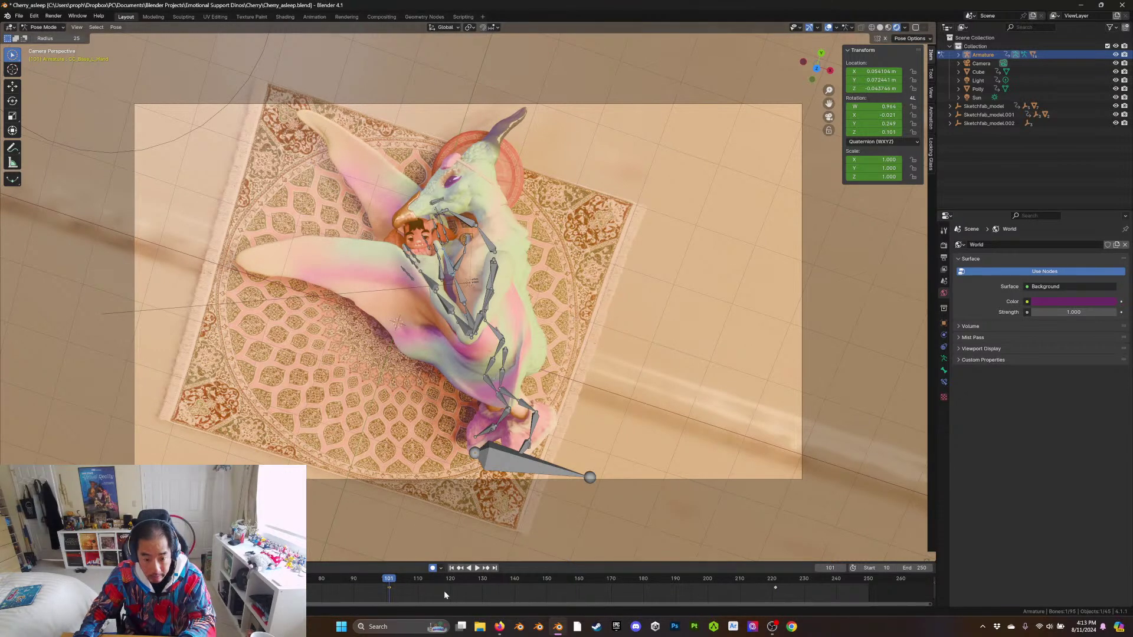
Play back the animation to check the second wing's new motion, stopping at frame 164
{"action": "key", "text": "shift+Left"}
{"action": "key", "text": "space"}
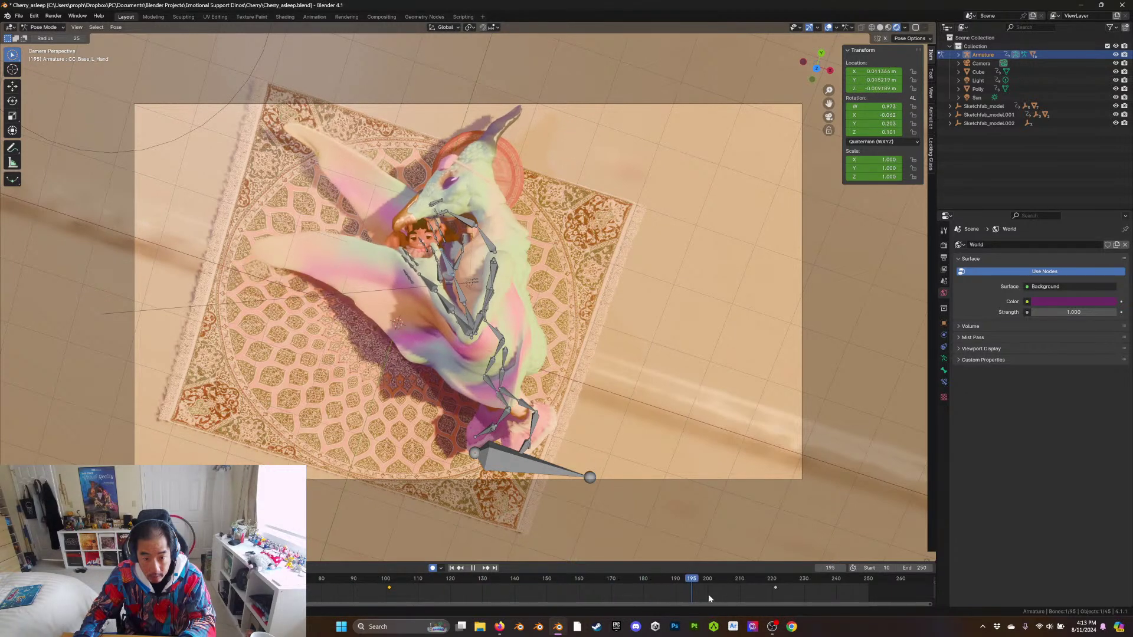
{"action": "left_click", "coordinate": [591, 598]}
{"action": "key", "text": "space"}
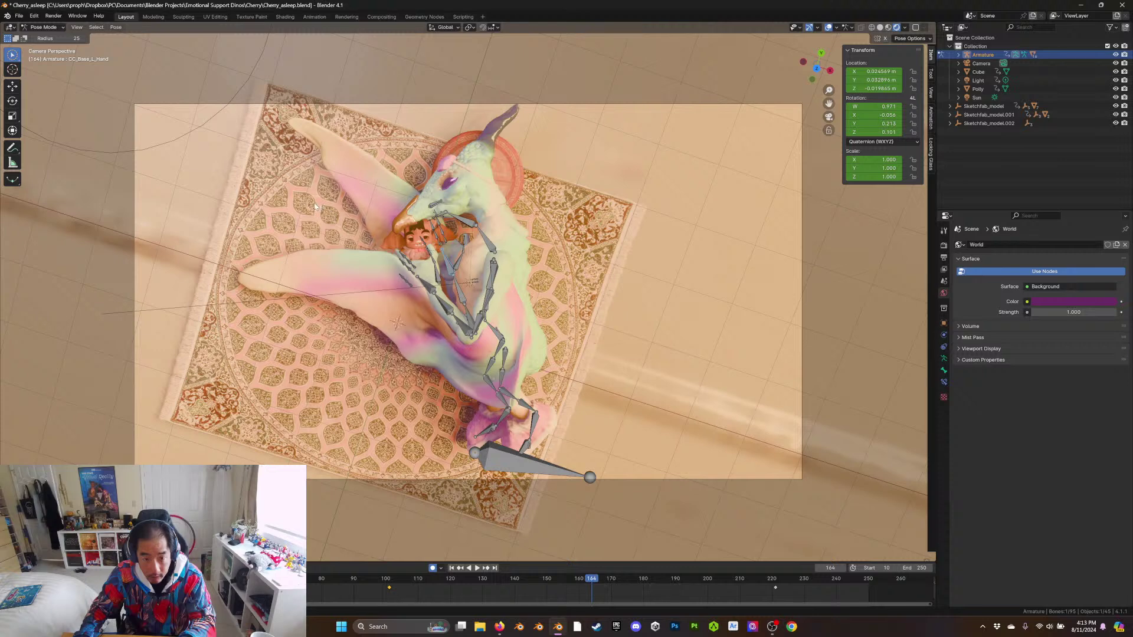
Lower the second wing slightly and keyframe its bone at frame 164, checking the new motion with playback
{"action": "key", "text": "i"}
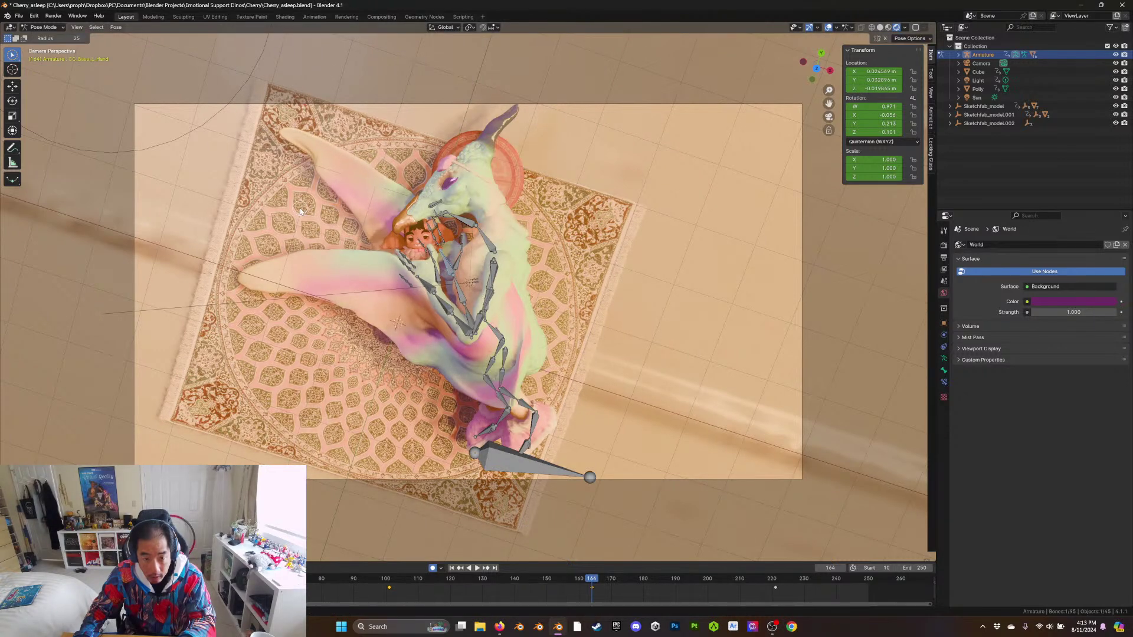
{"action": "left_click_drag", "start_coordinate": [592, 583], "coordinate": [98, 583]}
{"action": "key", "text": "space"}
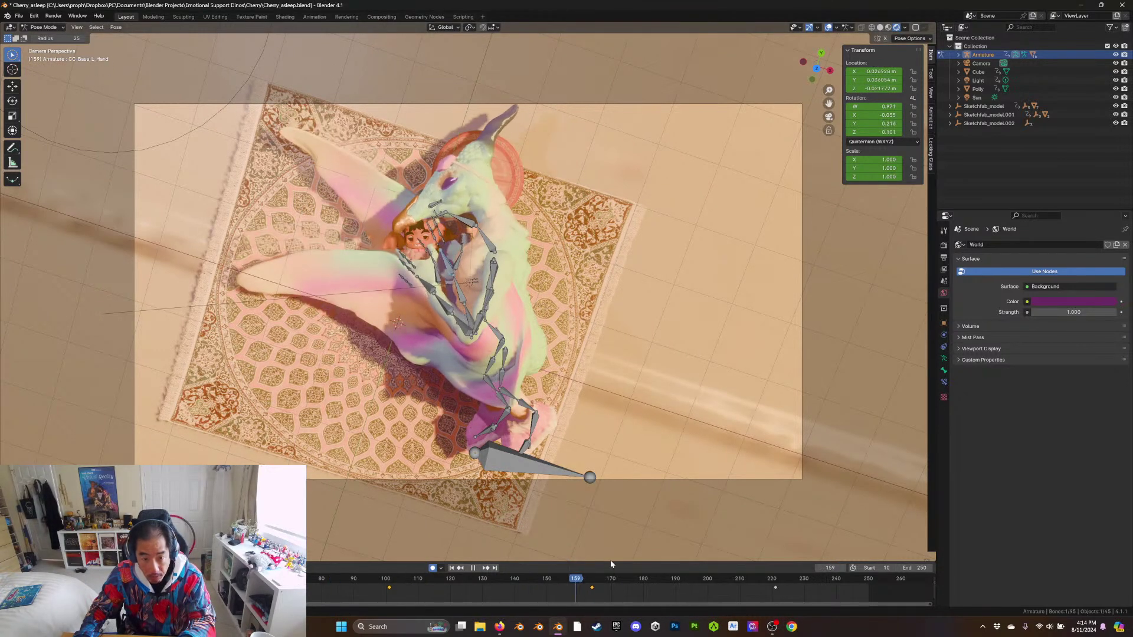
{"action": "left_click_drag", "start_coordinate": [611, 565], "coordinate": [321, 539]}
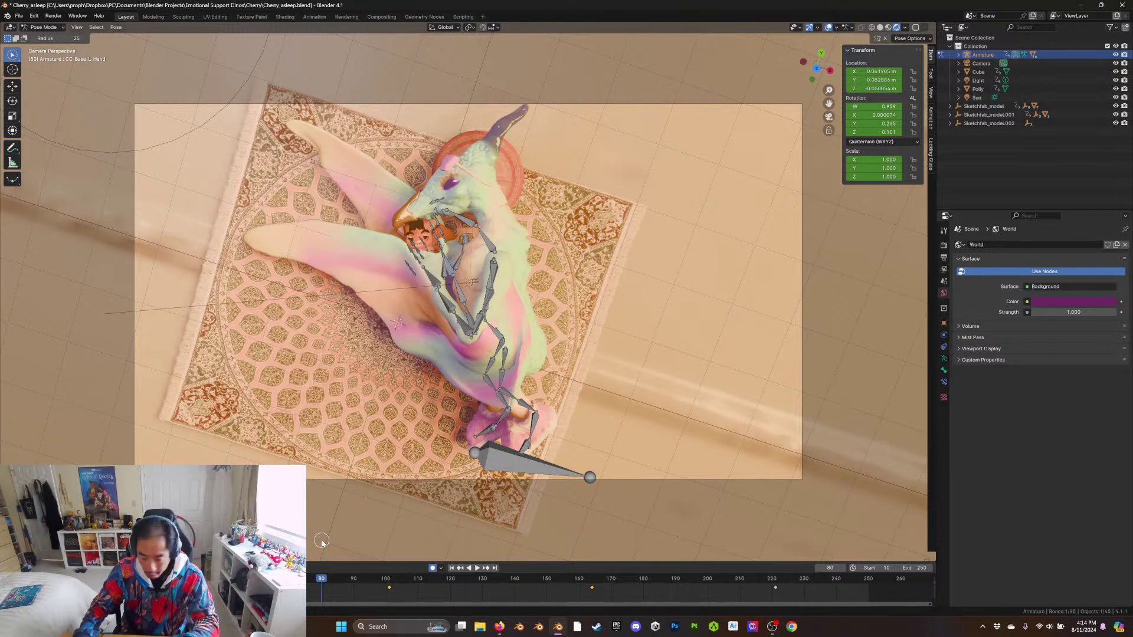
Play back the animation again from frame 80 to review both wings, stopping at frame 205
{"action": "key", "text": "alt+Tab"}
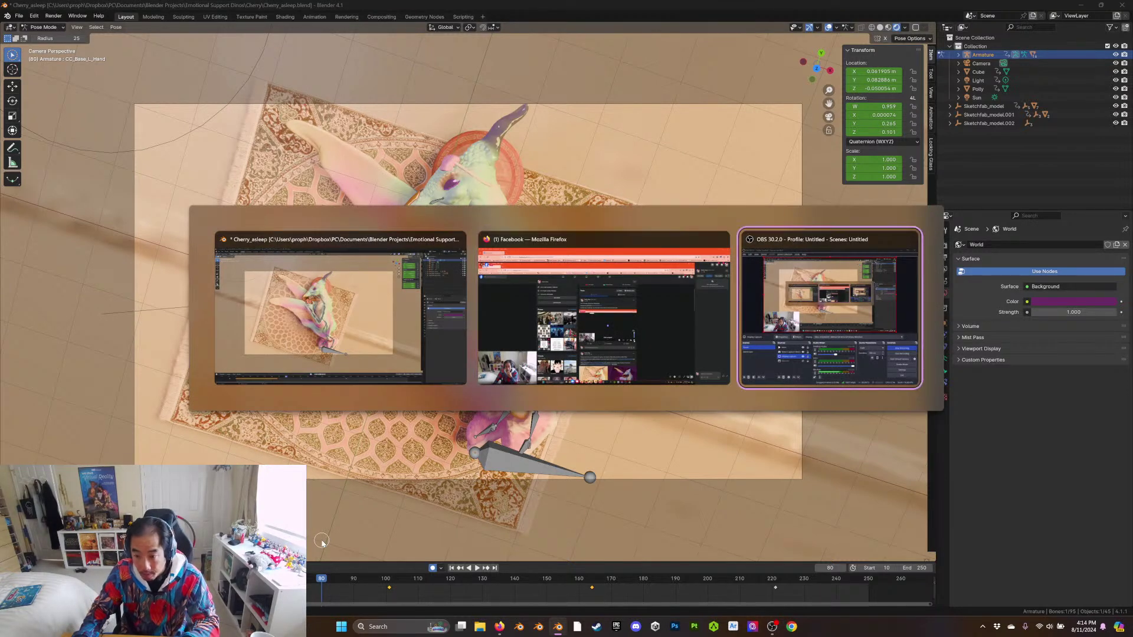
{"action": "key", "text": "alt+Tab"}
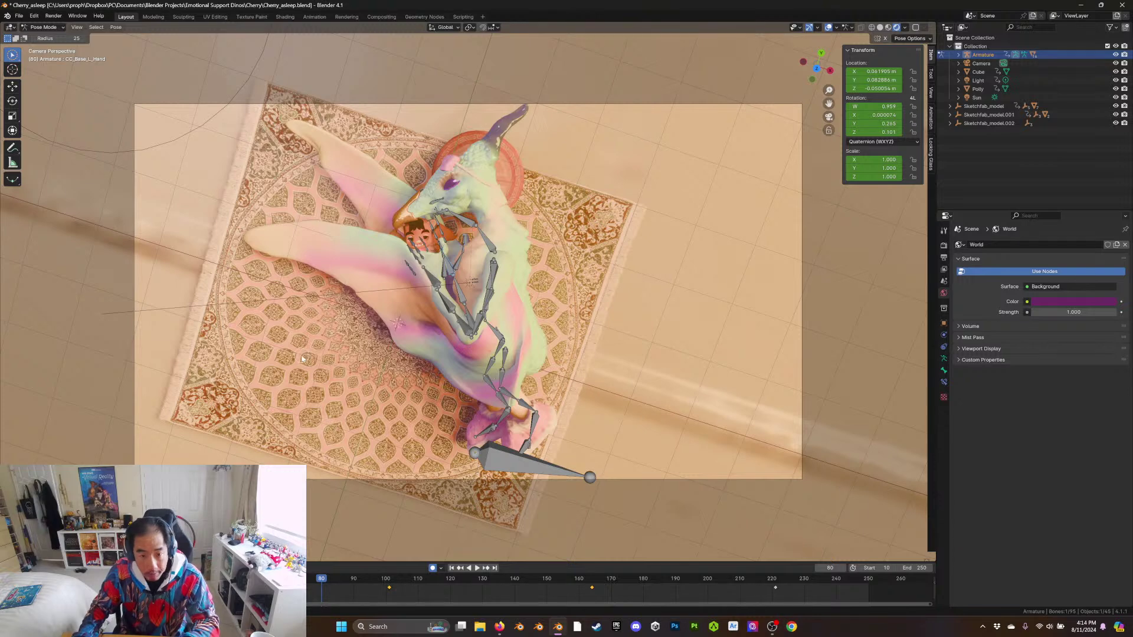
{"action": "key", "text": "space"}
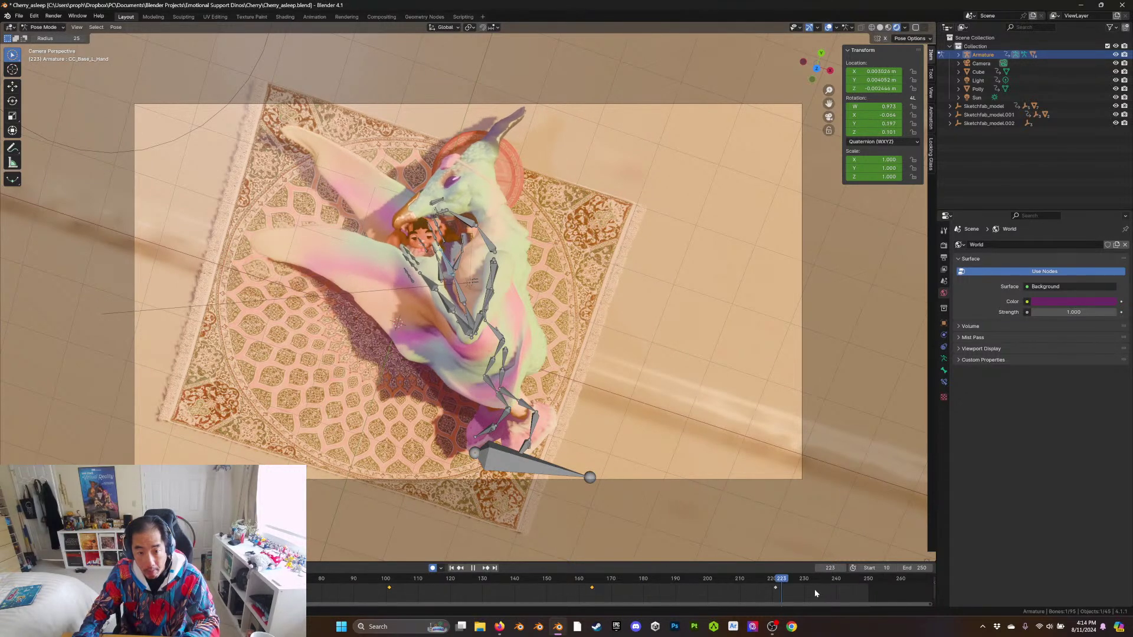
{"action": "left_click_drag", "start_coordinate": [629, 580], "coordinate": [579, 563]}
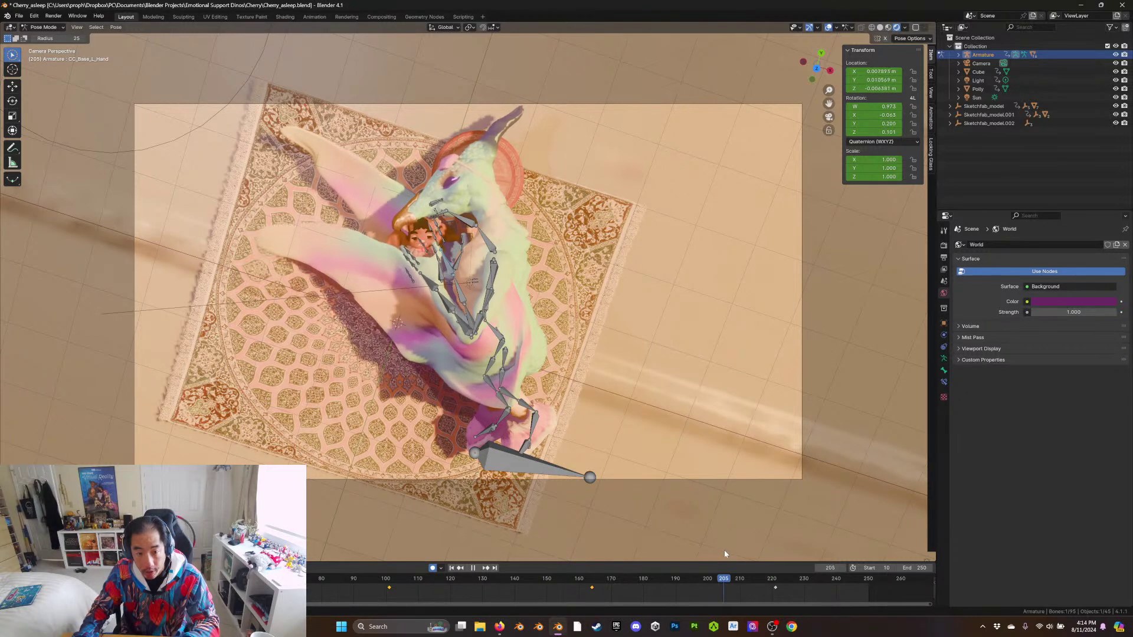
{"action": "key", "text": "space"}
Save the file, then rotate the creature's neck bone slightly at frame 205 and keyframe it
{"action": "left_click", "coordinate": [466, 222]}
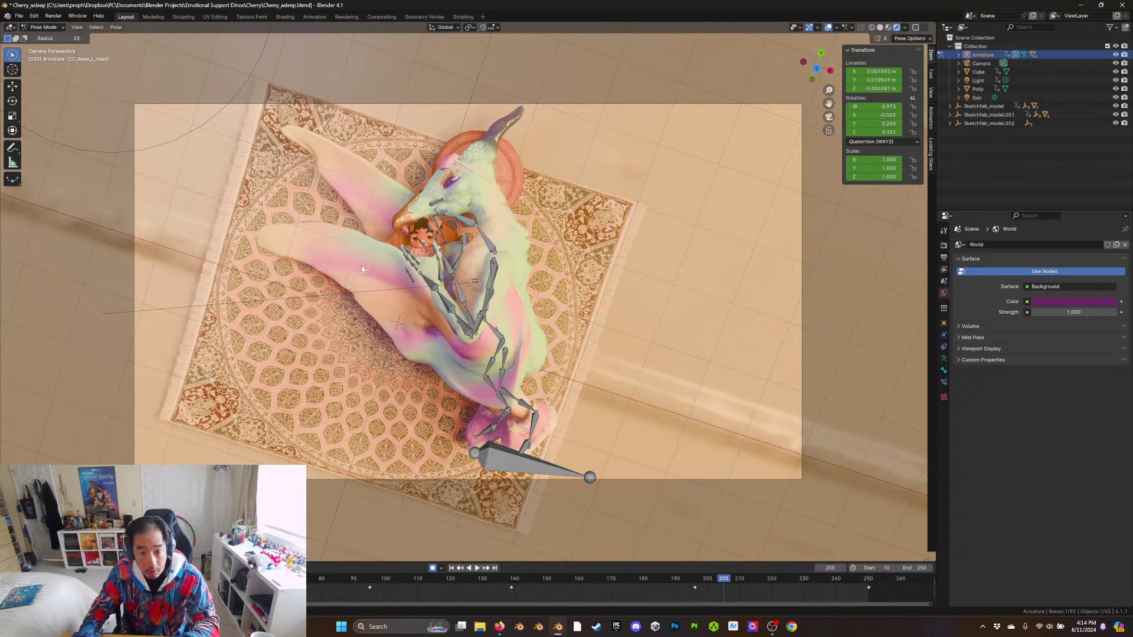
{"action": "key", "text": "ctrl+s"}
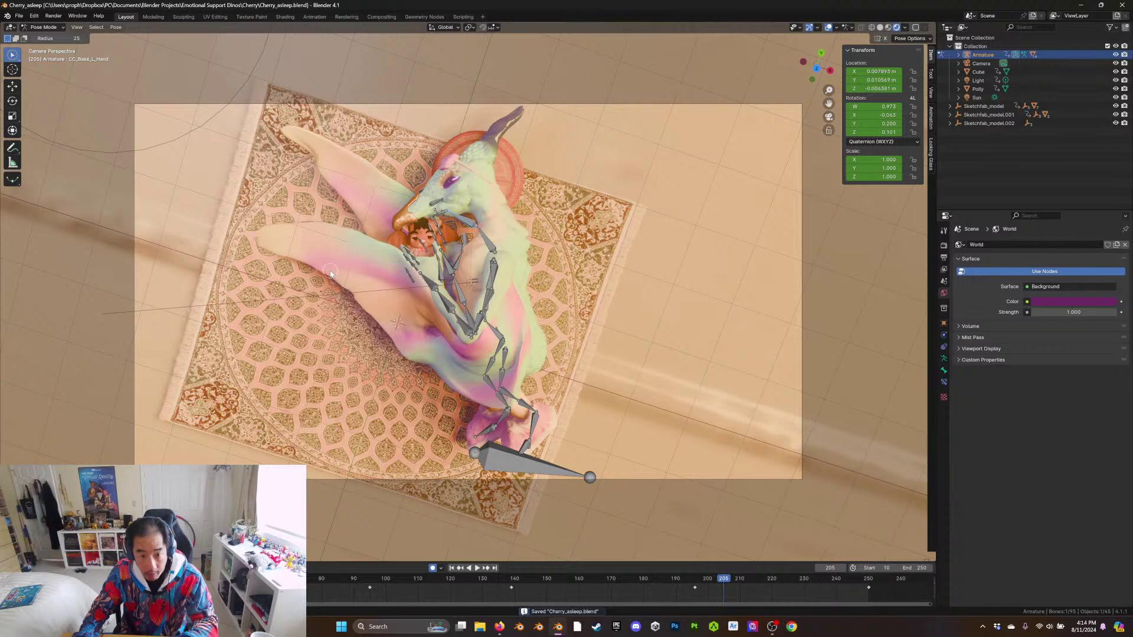
{"action": "key", "text": "r"}
{"action": "left_click", "coordinate": [324, 273]}
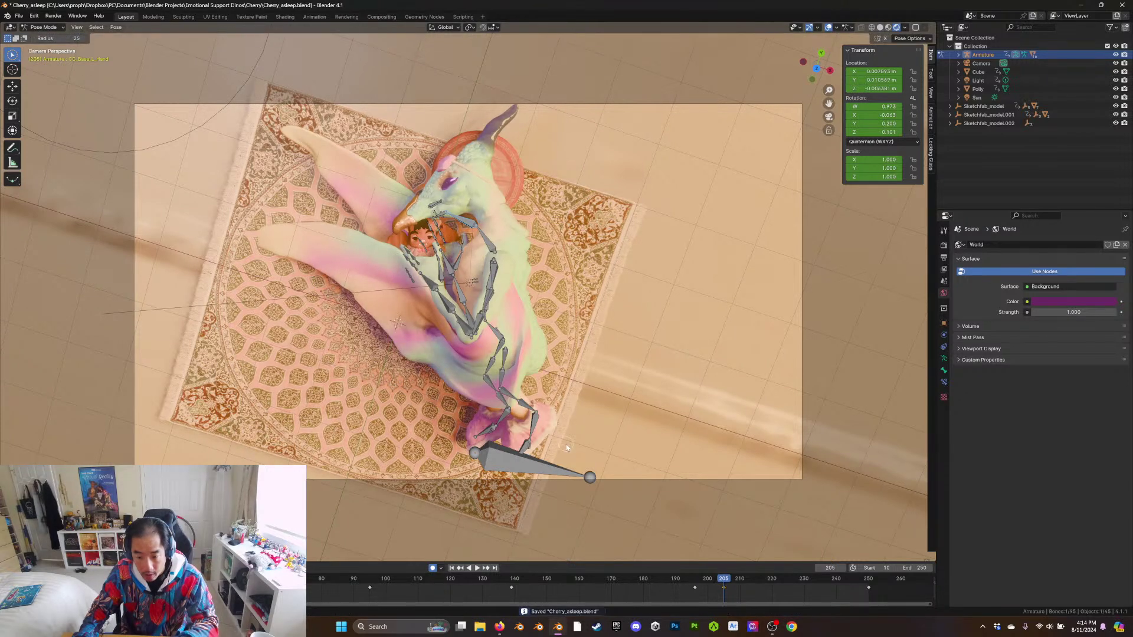
{"action": "key", "text": "i"}
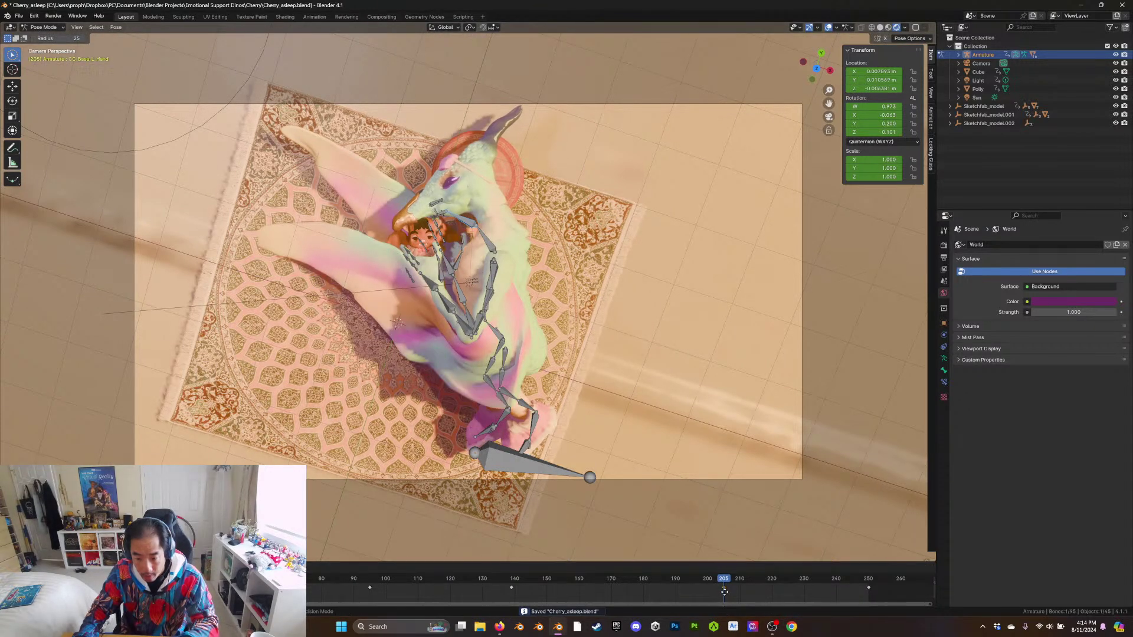
Adjust the creature's head tilt at frame 170, keyframe the neck bone there, and preview the motion
{"action": "left_click_drag", "start_coordinate": [723, 579], "coordinate": [610, 577]}
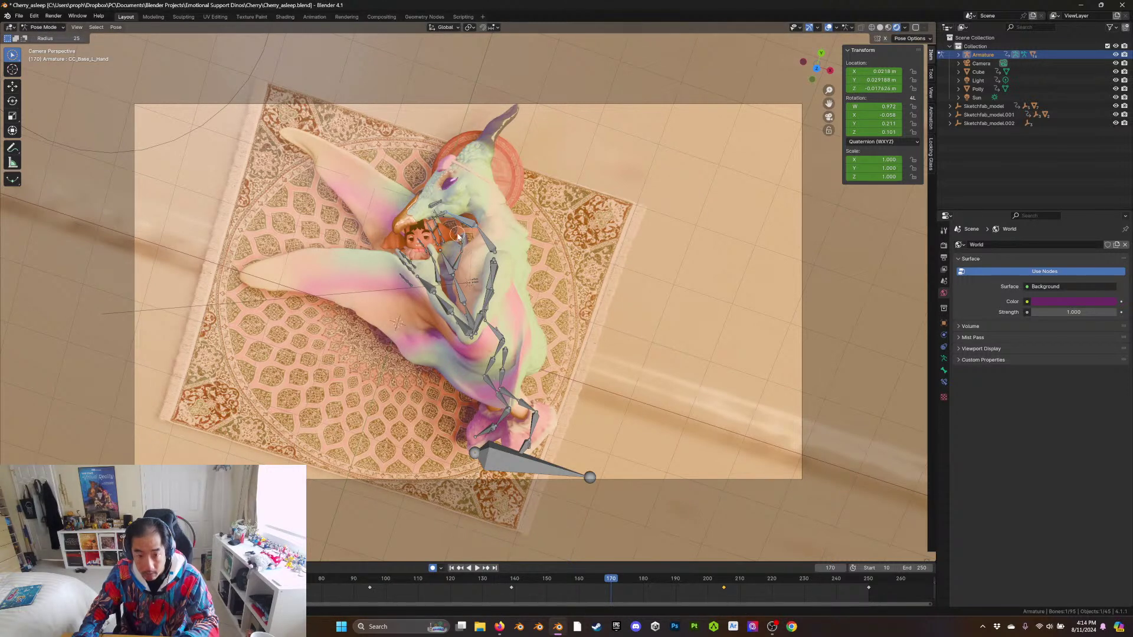
{"action": "key", "text": "i"}
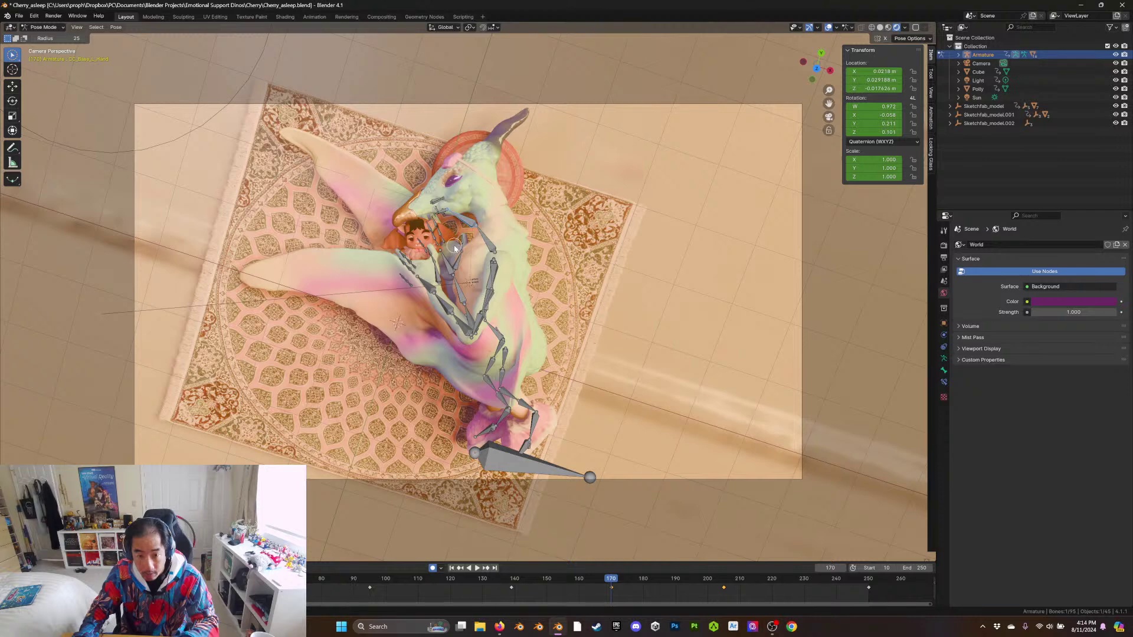
{"action": "key", "text": "space"}
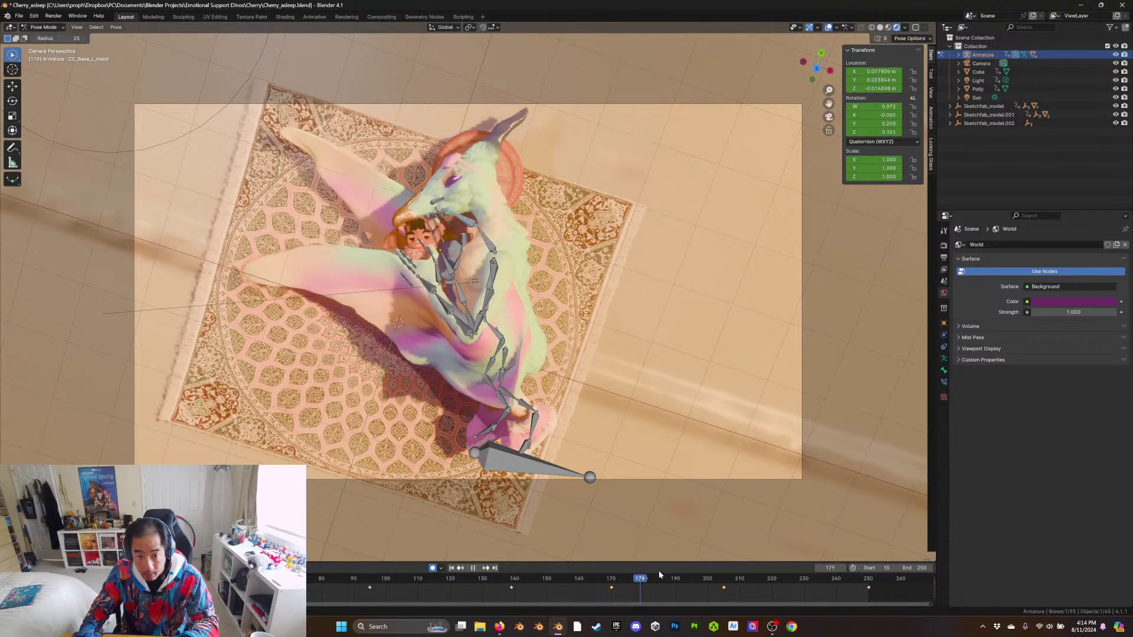
{"action": "key", "text": "space"}
At frame 205, rotate the neck bone to tilt the creature's head further down, and check it in playback
{"action": "left_click_drag", "start_coordinate": [780, 579], "coordinate": [724, 582]}
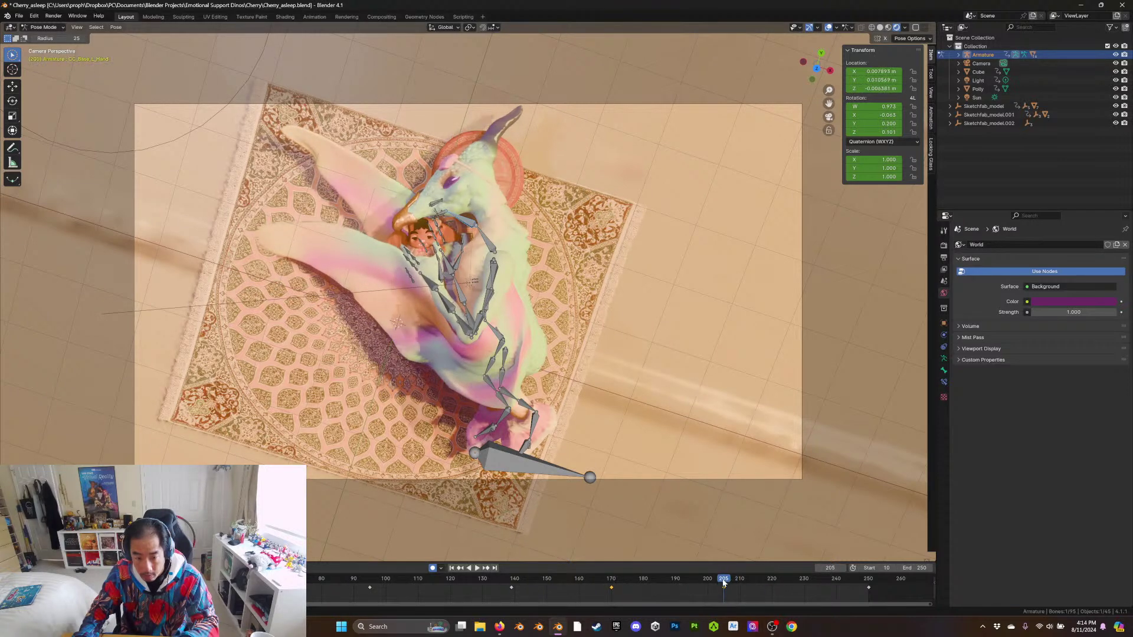
{"action": "key", "text": "r"}
{"action": "left_click", "coordinate": [374, 185]}
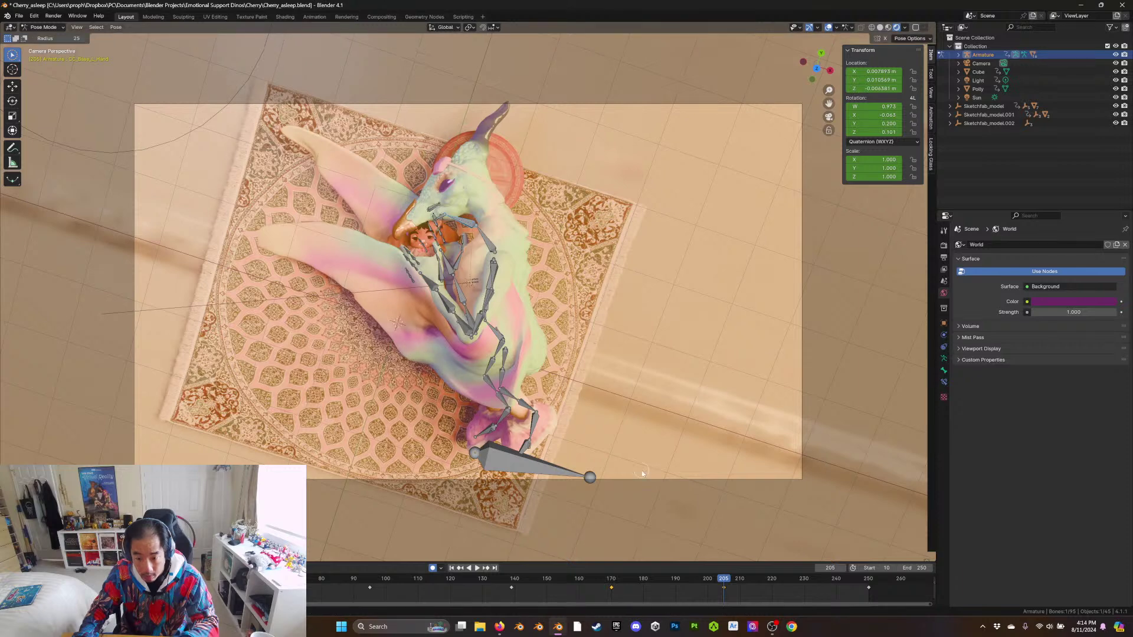
{"action": "left_click_drag", "start_coordinate": [734, 583], "coordinate": [674, 580]}
{"action": "key", "text": "space"}
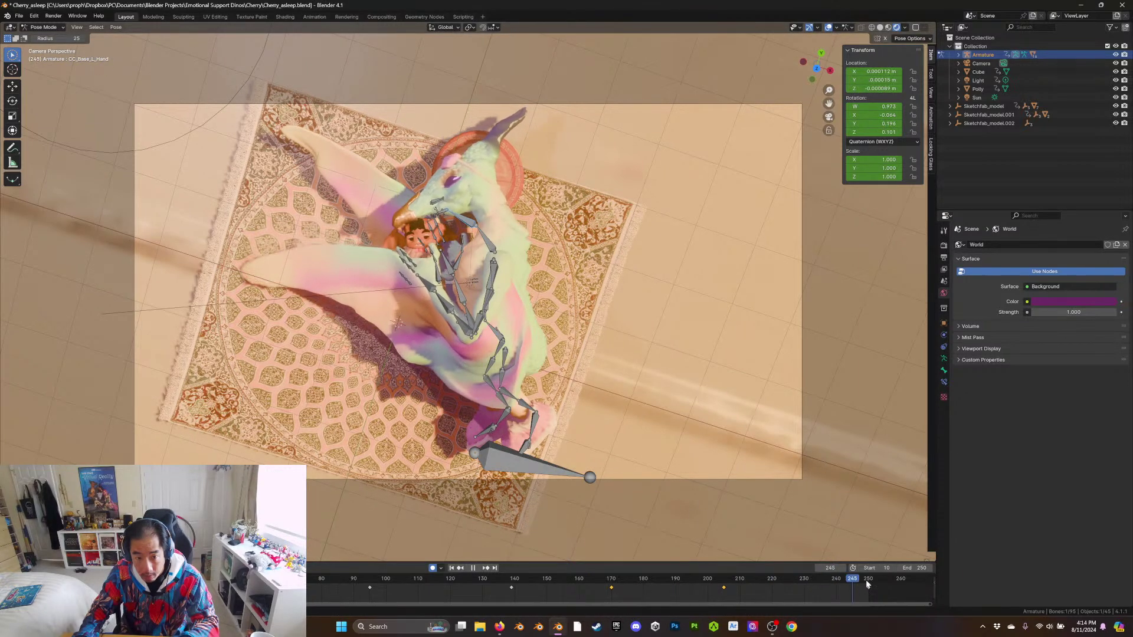
{"action": "left_click_drag", "start_coordinate": [692, 585], "coordinate": [493, 593]}
{"action": "key", "text": "space"}
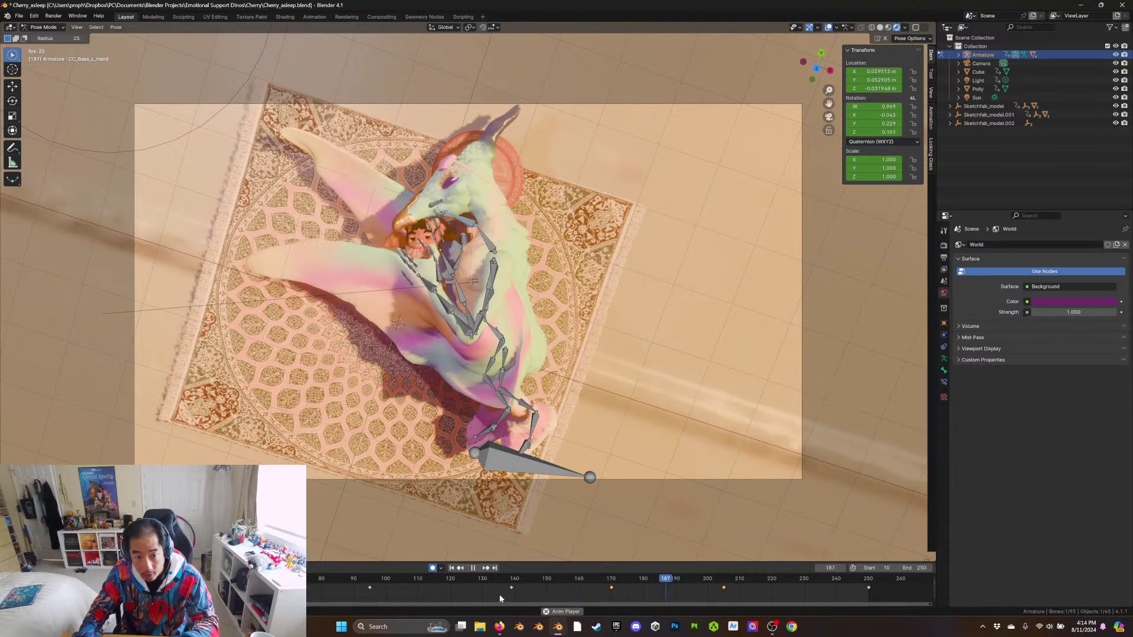
Duplicate the neck bone's frame 205 keyframe to about frame 229 and shift the original to about frame 201
{"action": "key", "text": "space"}
{"action": "left_click", "coordinate": [725, 588]}
{"action": "key", "text": "ctrl+c"}
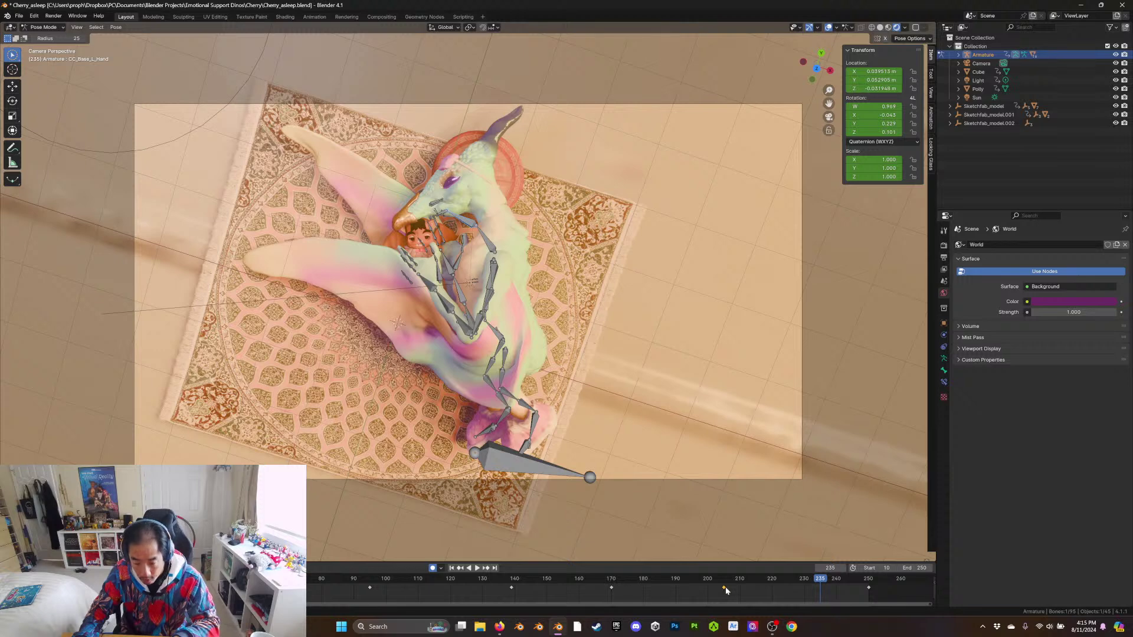
{"action": "key", "text": "ctrl+v"}
{"action": "left_click_drag", "start_coordinate": [821, 588], "coordinate": [801, 588]}
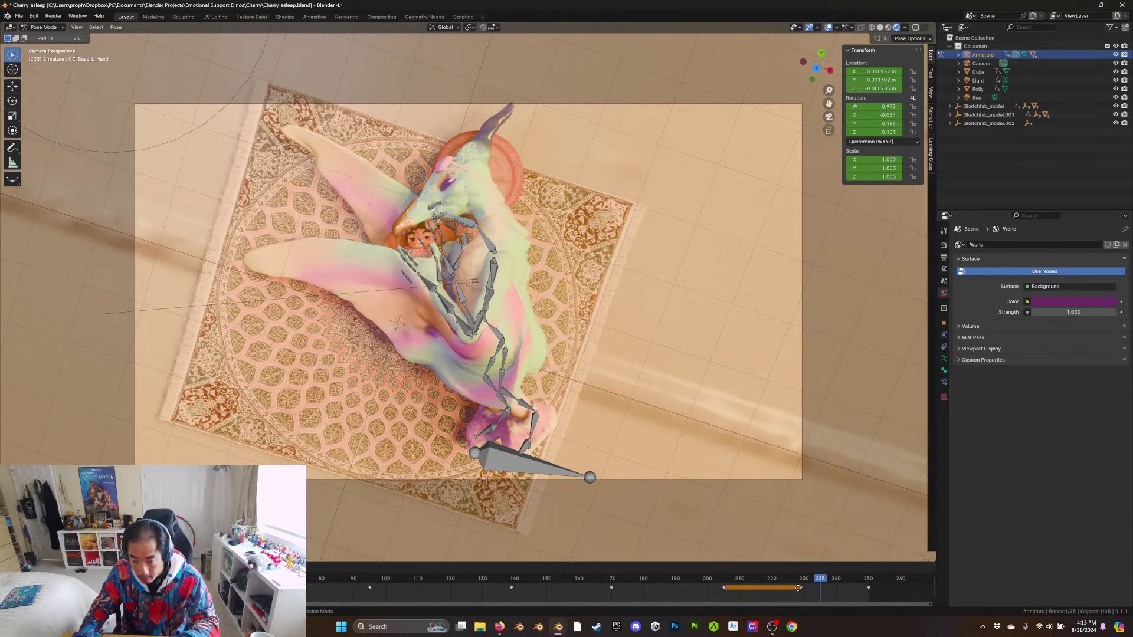
{"action": "left_click_drag", "start_coordinate": [724, 589], "coordinate": [711, 588]}
Preview the held head pose, then rotate the neck bone slightly further at frame 229
{"action": "left_click", "coordinate": [685, 582]}
{"action": "key", "text": "space"}
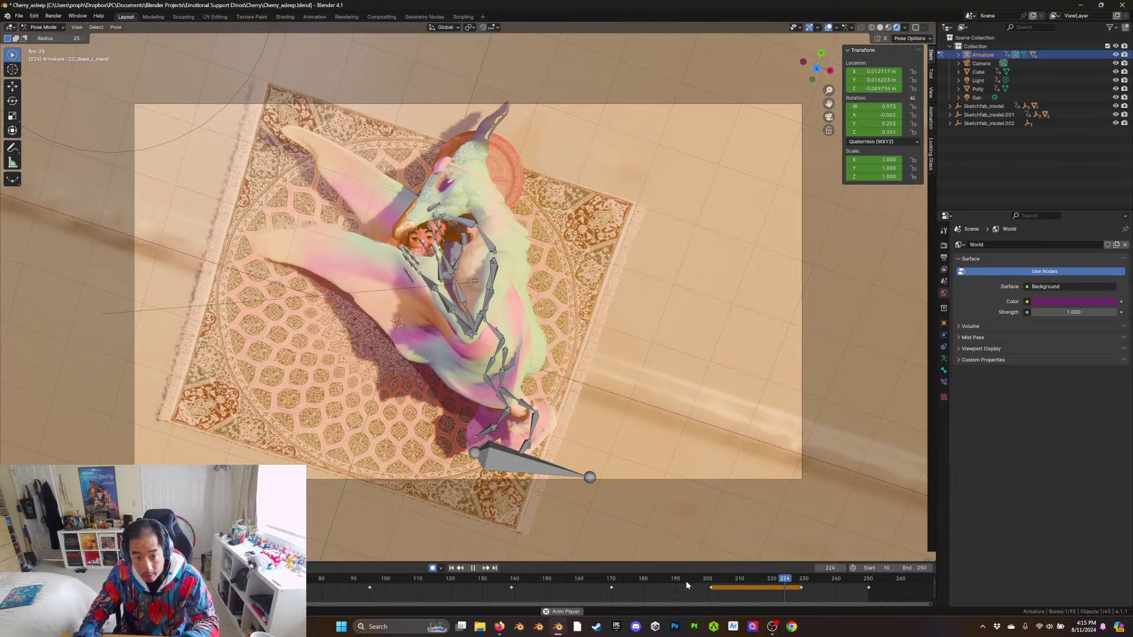
{"action": "key", "text": "space"}
{"action": "left_click", "coordinate": [803, 580]}
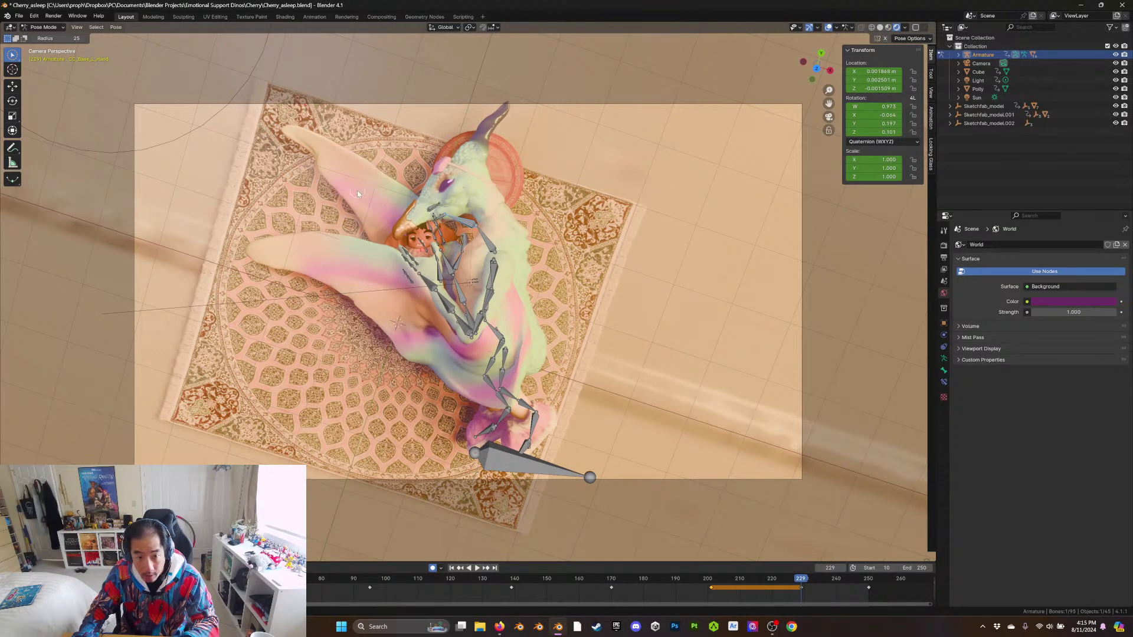
{"action": "key", "text": "r"}
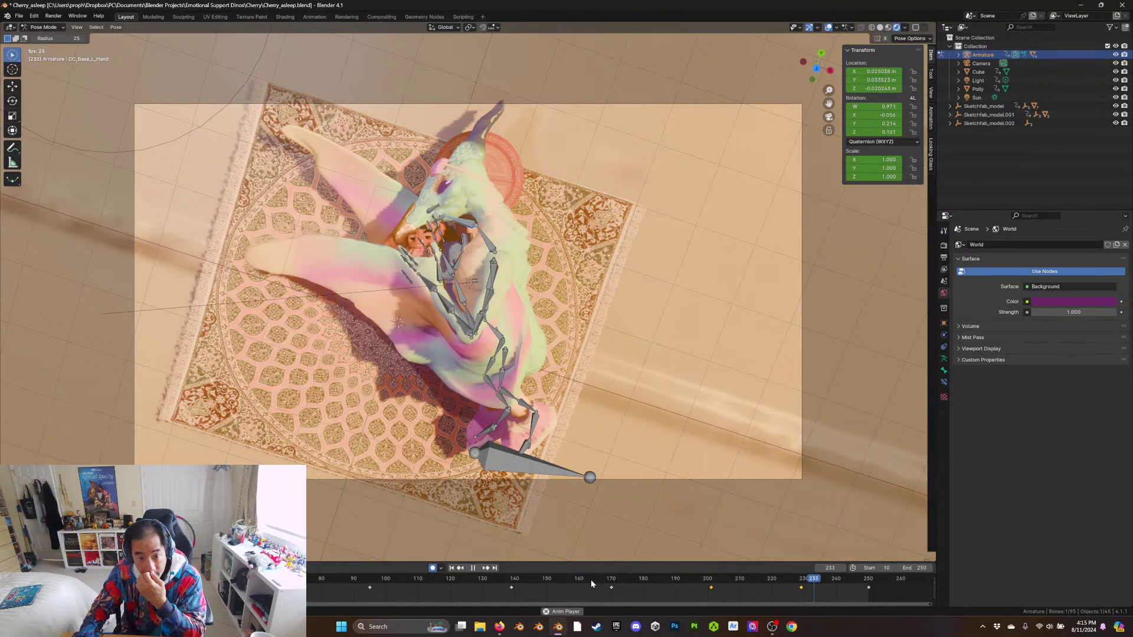
Move the neck bone's frame 229 keyframe to about 223 and its frame 201 keyframe to about 196
{"action": "key", "text": "space"}
{"action": "left_click_drag", "start_coordinate": [801, 589], "coordinate": [782, 587]}
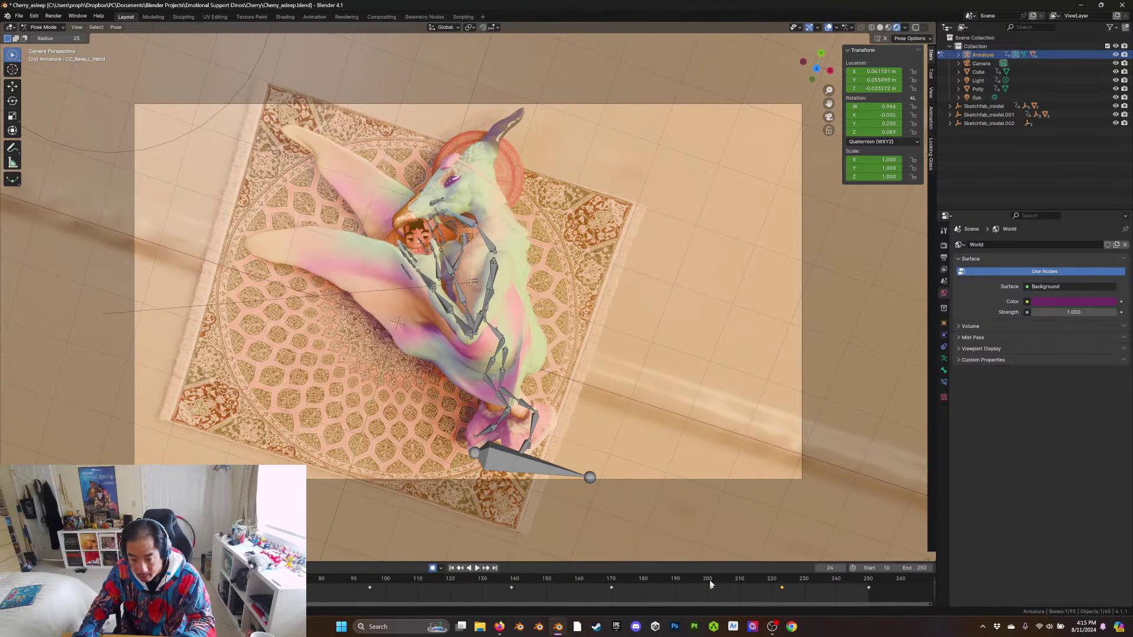
{"action": "left_click_drag", "start_coordinate": [711, 589], "coordinate": [685, 588]}
Play the animation and examine the creature's wing, head and body motion from several angles, ending in top view
{"action": "key", "text": "space"}
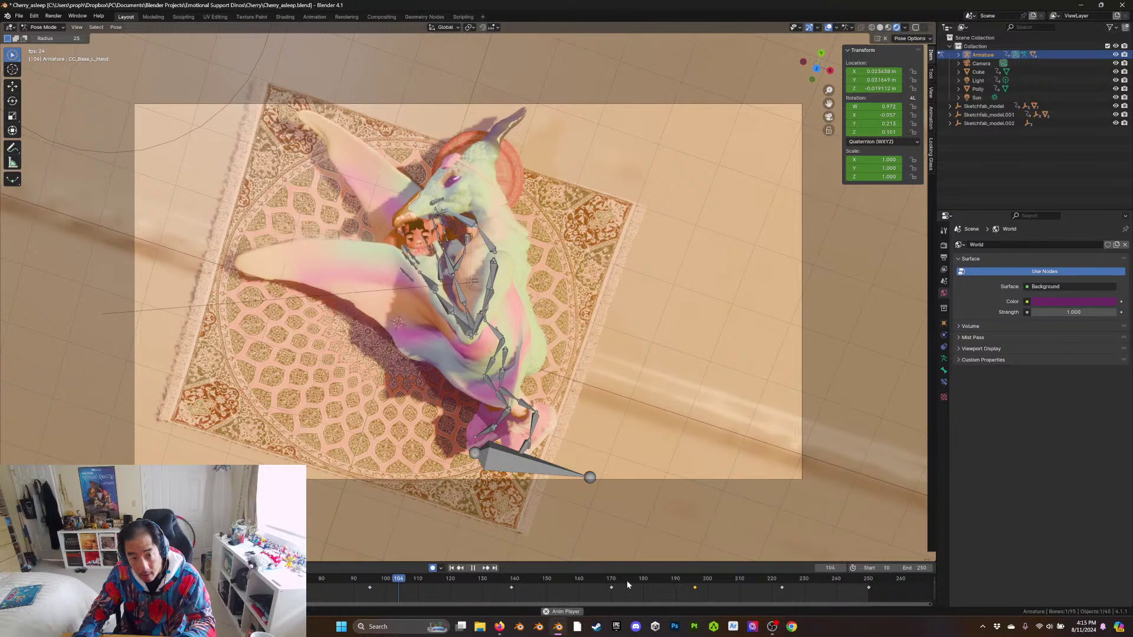
{"action": "middle_click_drag", "start_coordinate": [413, 295], "coordinate": [271, 294]}
{"action": "scroll", "coordinate": [186, 301], "scroll_direction": "up", "scroll_amount": 5}
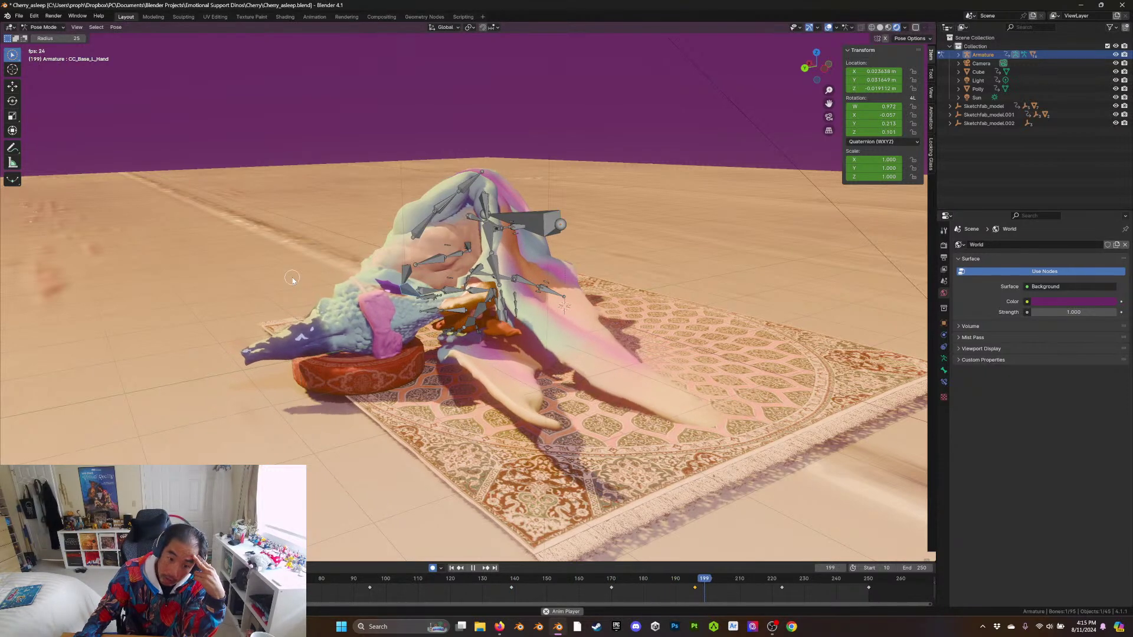
{"action": "middle_click_drag", "start_coordinate": [292, 280], "coordinate": [199, 370]}
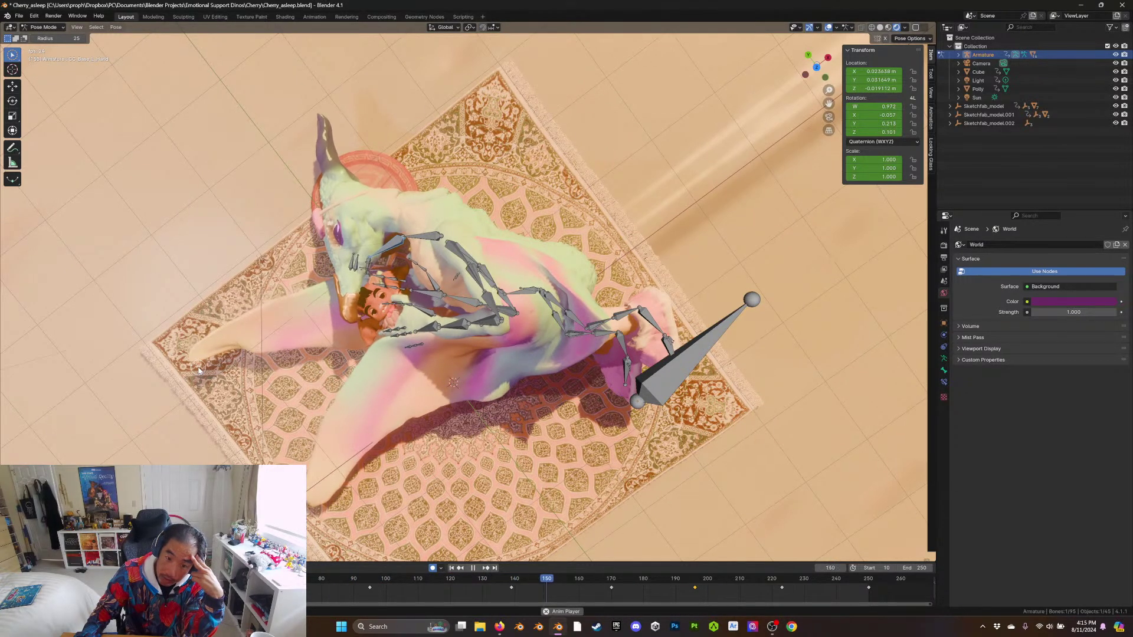
{"action": "scroll", "coordinate": [199, 370], "scroll_direction": "up", "scroll_amount": 3}
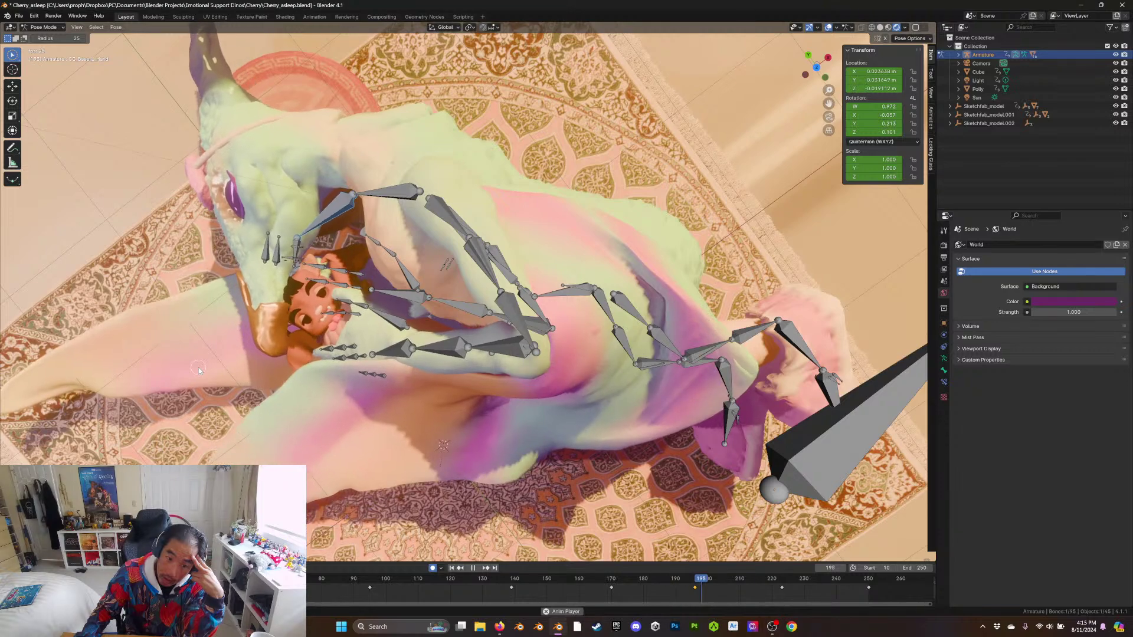
{"action": "middle_click_drag", "start_coordinate": [199, 370], "coordinate": [195, 338]}
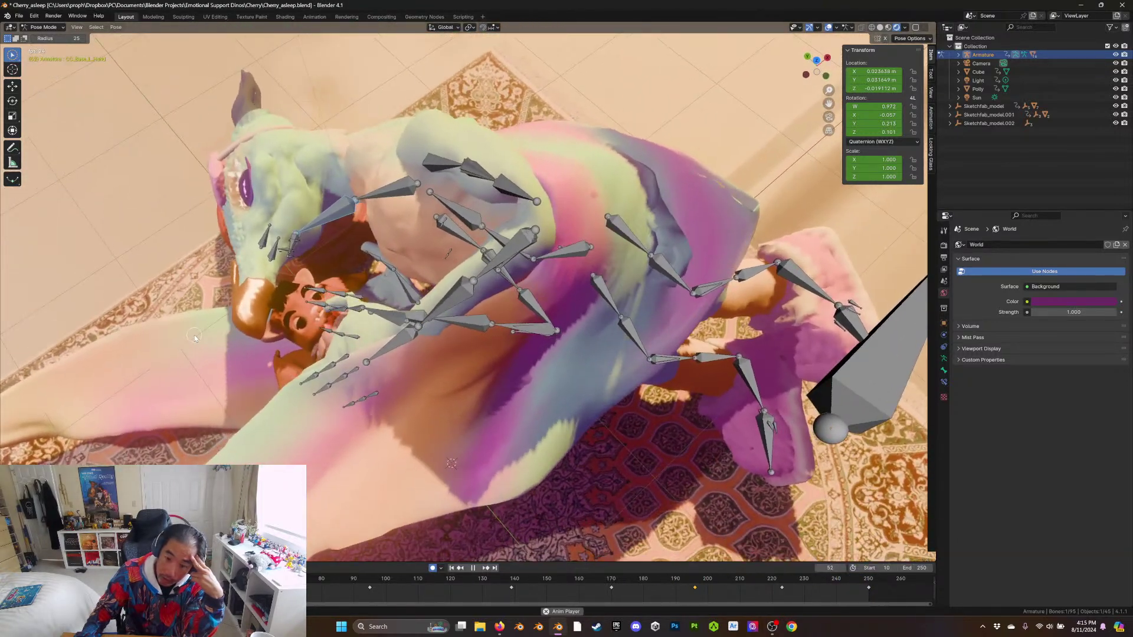
{"action": "scroll", "coordinate": [195, 338], "scroll_direction": "down", "scroll_amount": 2}
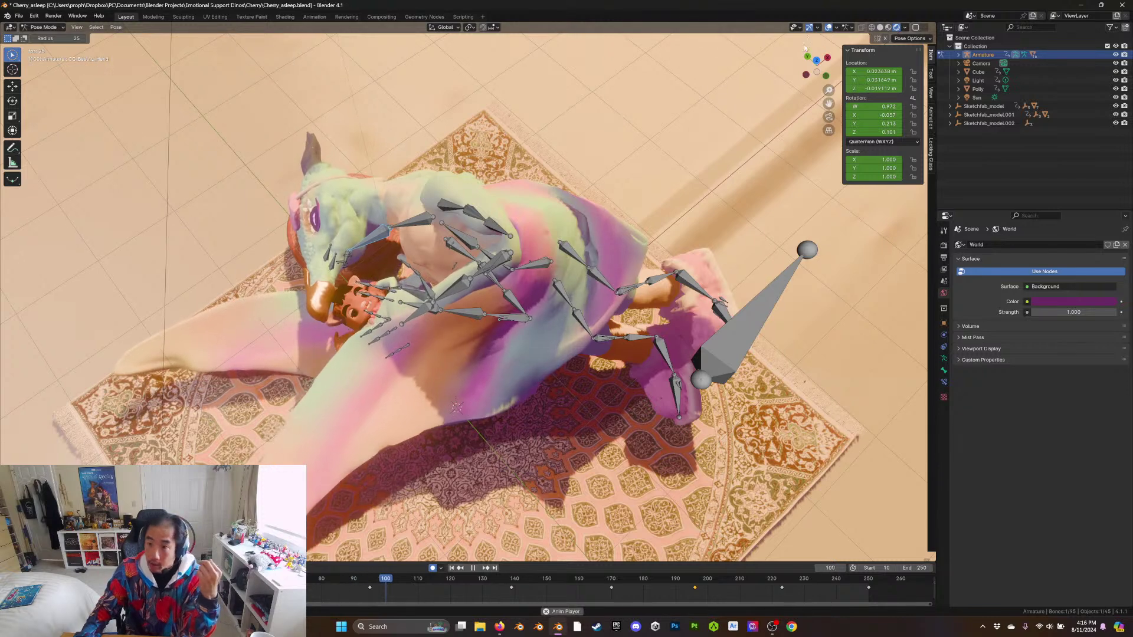
{"action": "left_click", "coordinate": [817, 61]}
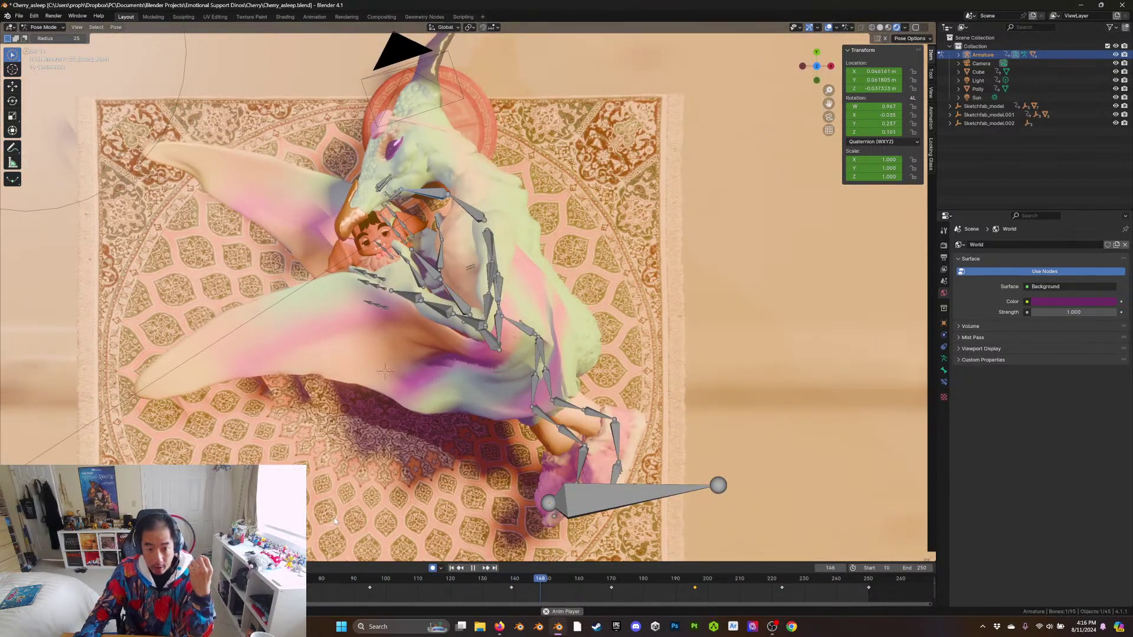
{"action": "key", "text": "space"}
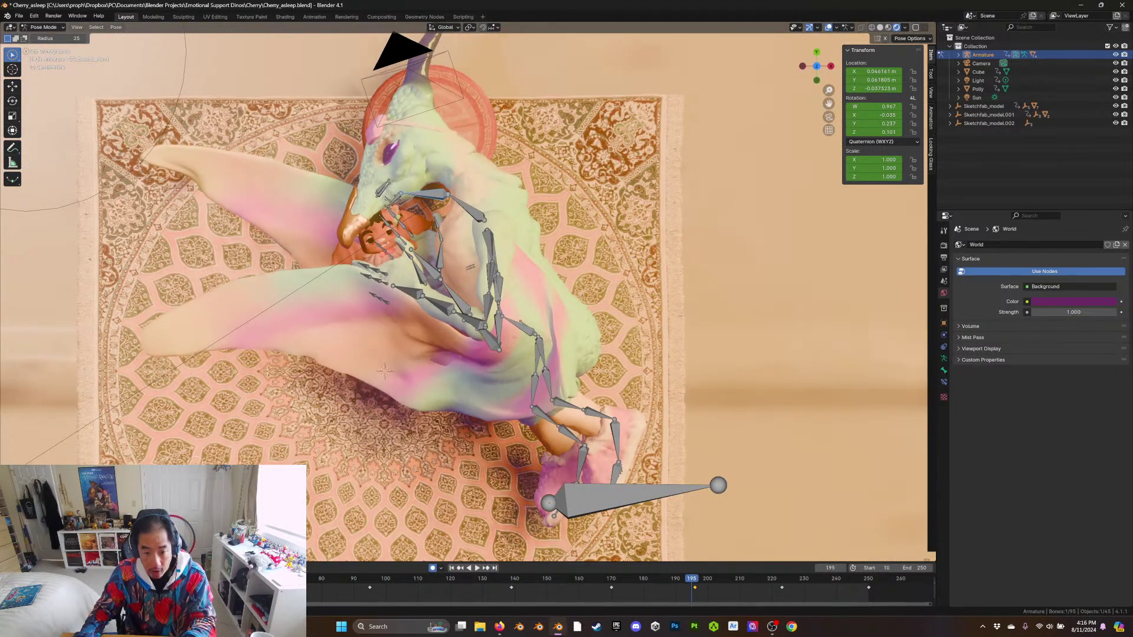
Try rotating the lower hind-leg bone at frame 71, and undo the rotation
{"action": "left_click", "coordinate": [536, 414]}
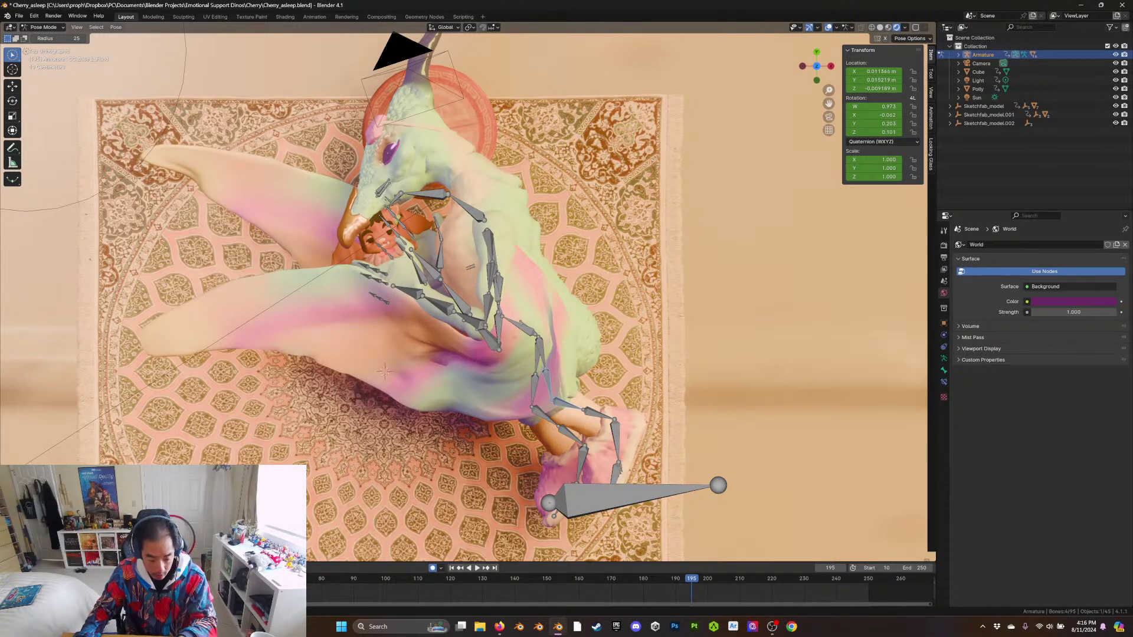
{"action": "key", "text": "space"}
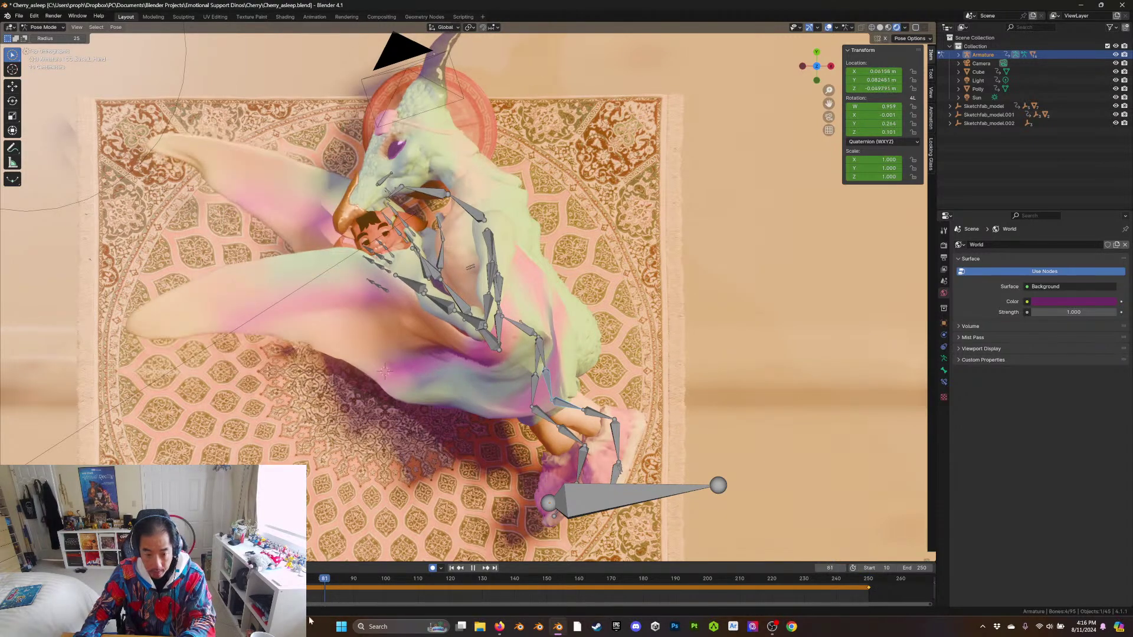
{"action": "key", "text": "space"}
{"action": "middle_click_drag", "start_coordinate": [472, 295], "coordinate": [543, 260]}
{"action": "key", "text": "r"}
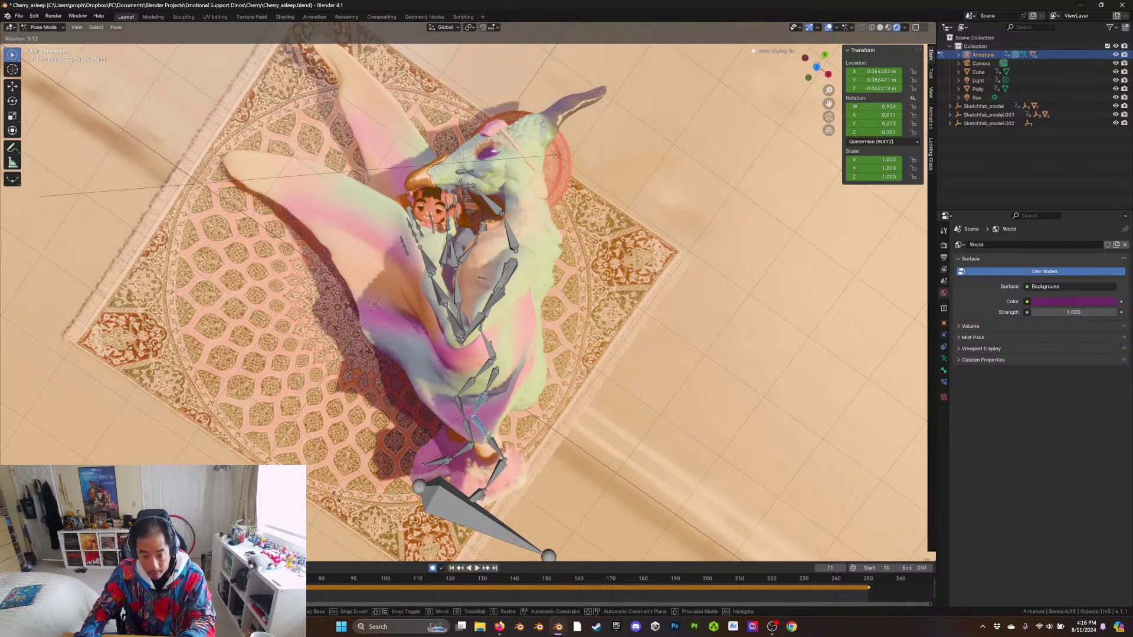
{"action": "left_click", "coordinate": [442, 421]}
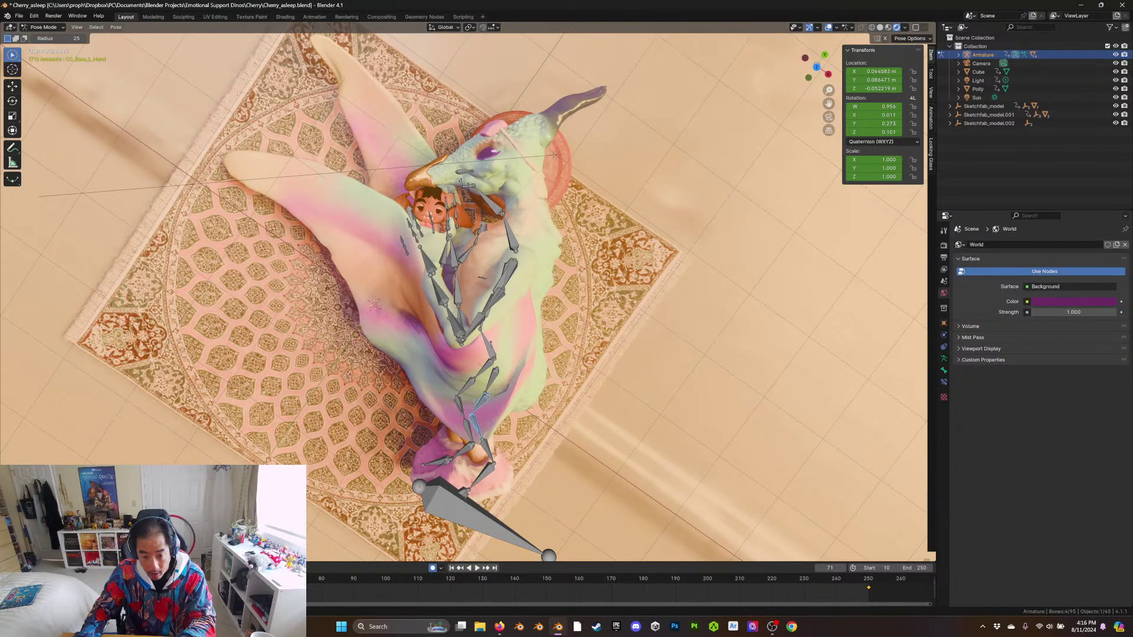
{"action": "key", "text": "ctrl+z"}
{"action": "key", "text": "ctrl+z"}
{"action": "key", "text": "ctrl+z"}
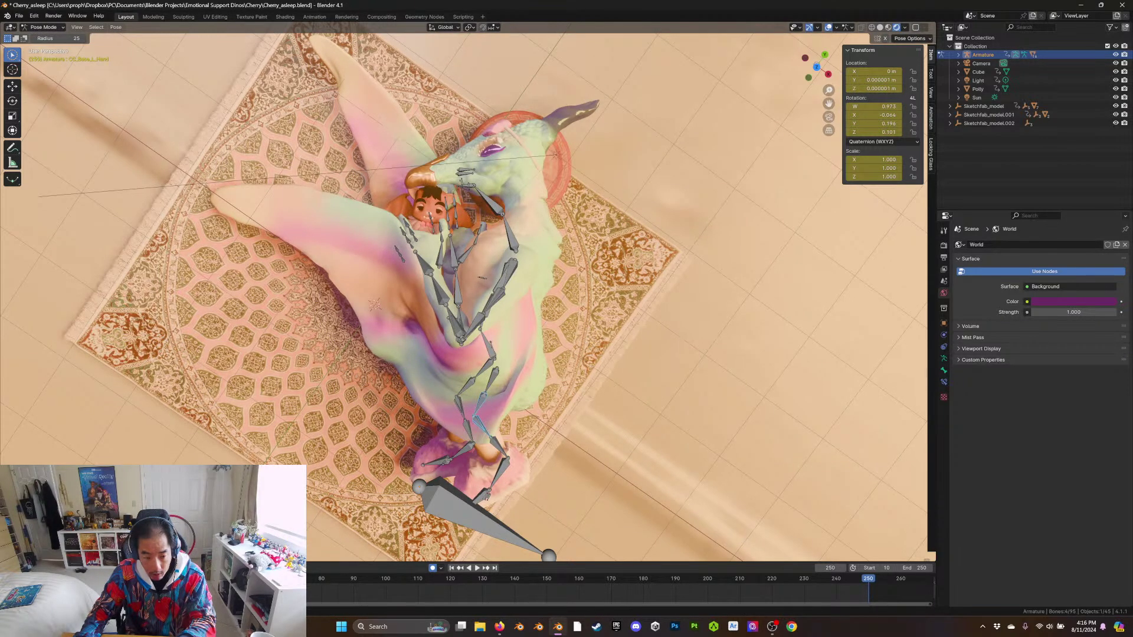
Hold the lower hind-leg bone's pose with a keyframe at about frame 175, and rotate the bone about 3 degrees at frame 216
{"action": "left_click_drag", "start_coordinate": [469, 439], "coordinate": [485, 426]}
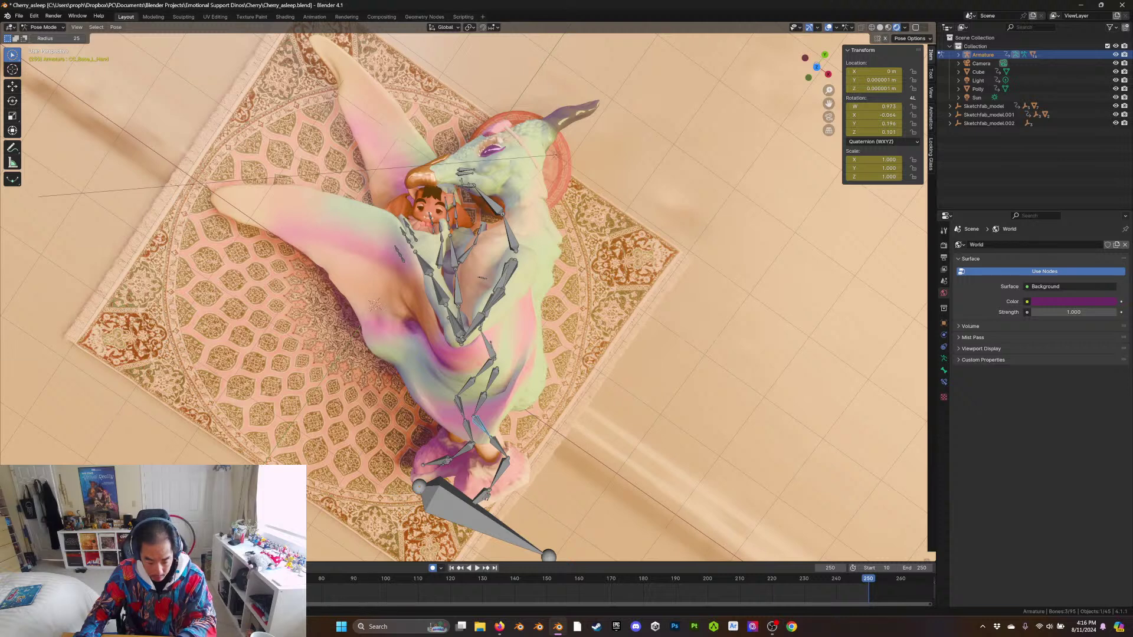
{"action": "key", "text": "space"}
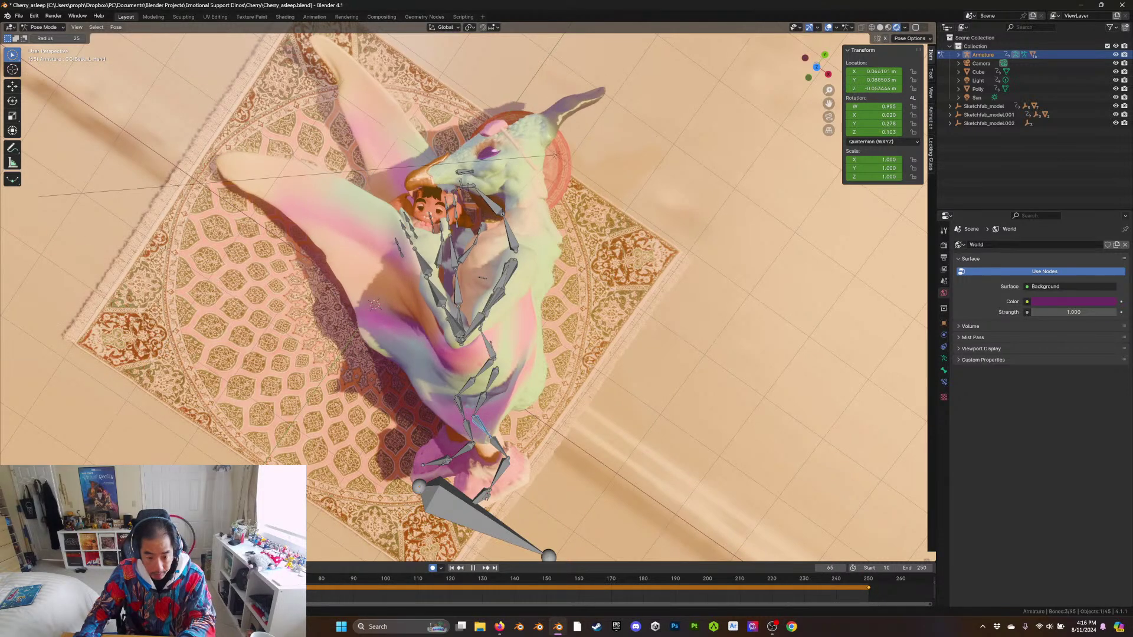
{"action": "left_click_drag", "start_coordinate": [717, 585], "coordinate": [614, 586]}
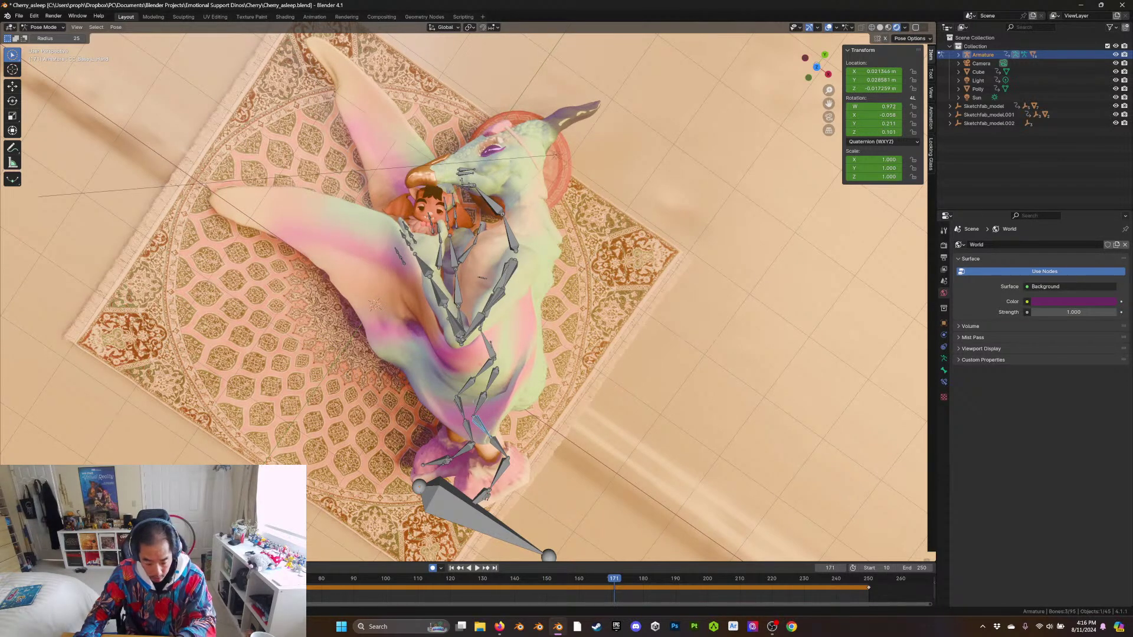
{"action": "left_click_drag", "start_coordinate": [677, 577], "coordinate": [685, 577]}
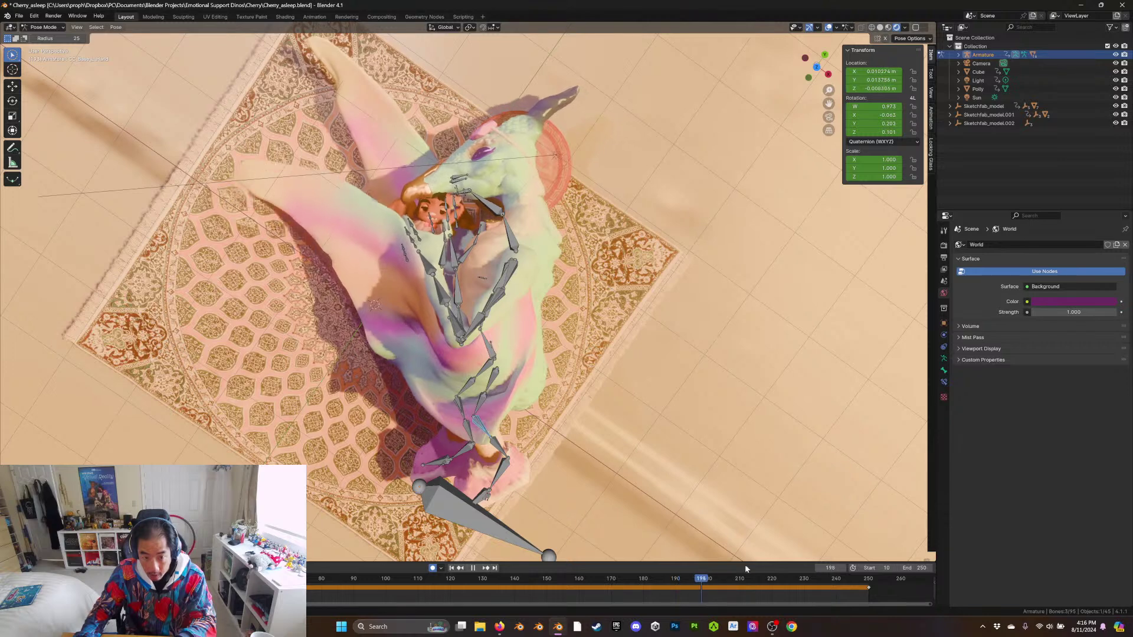
{"action": "left_click", "coordinate": [596, 587]}
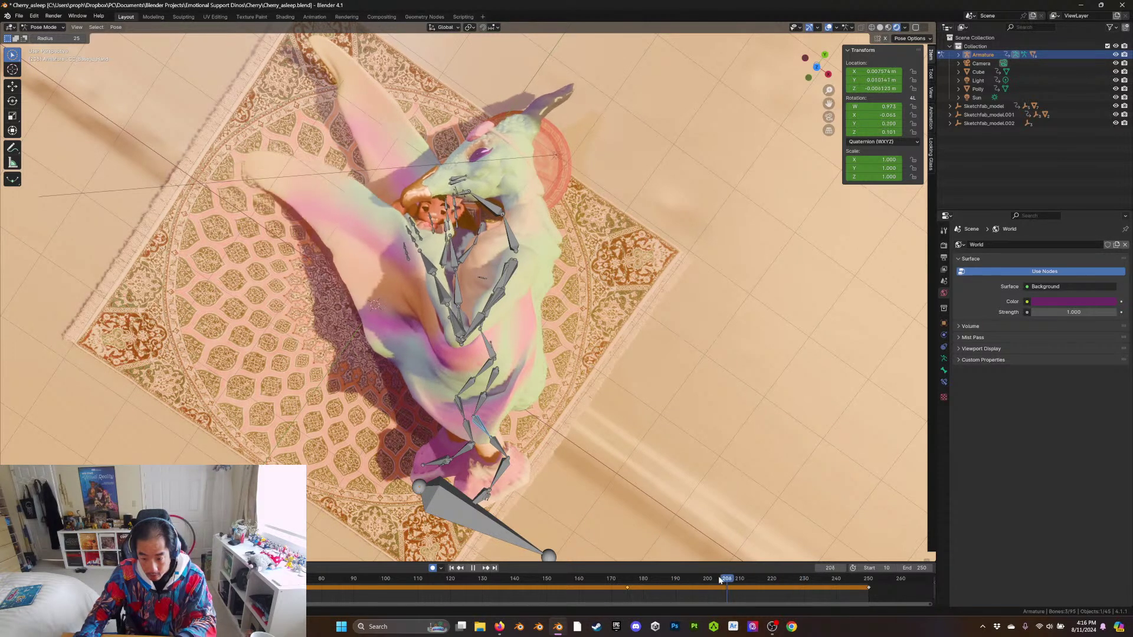
{"action": "key", "text": "space"}
{"action": "key", "text": "r"}
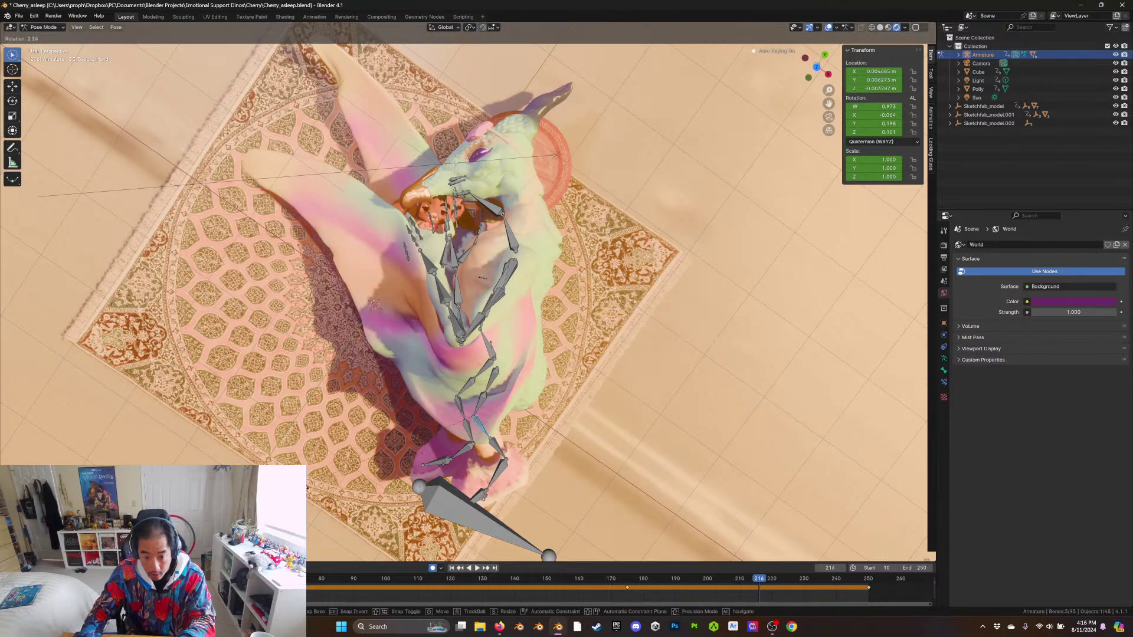
{"action": "key", "text": "Return"}
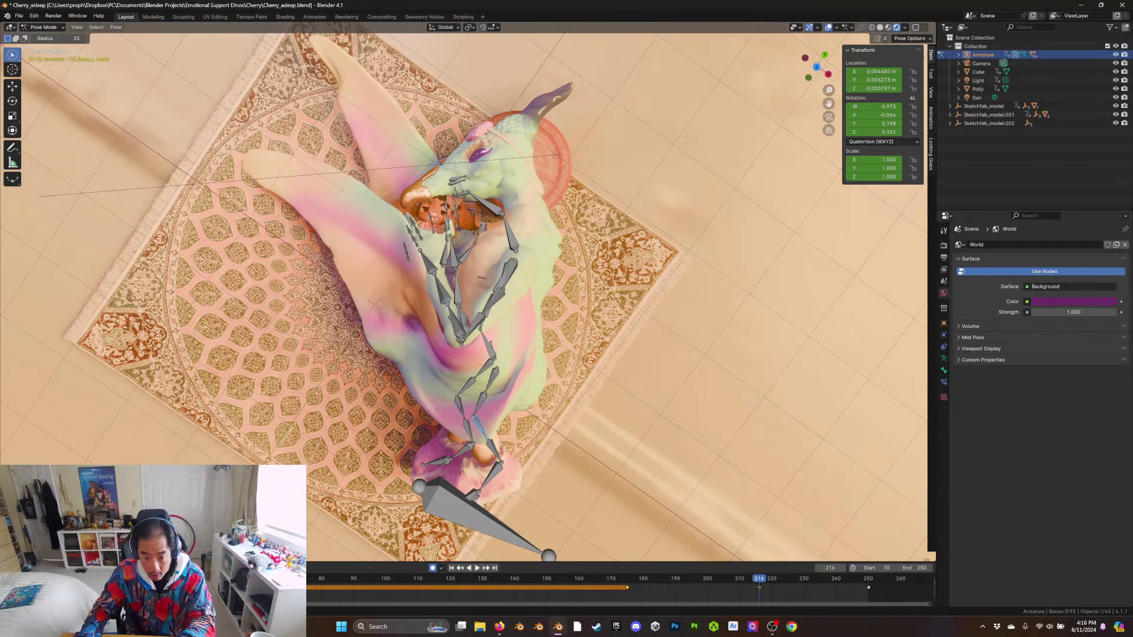
Switch the viewport to solid shading and play the animation to review the creature's new foot motion
{"action": "left_click_drag", "start_coordinate": [759, 579], "coordinate": [534, 594]}
{"action": "key", "text": "space"}
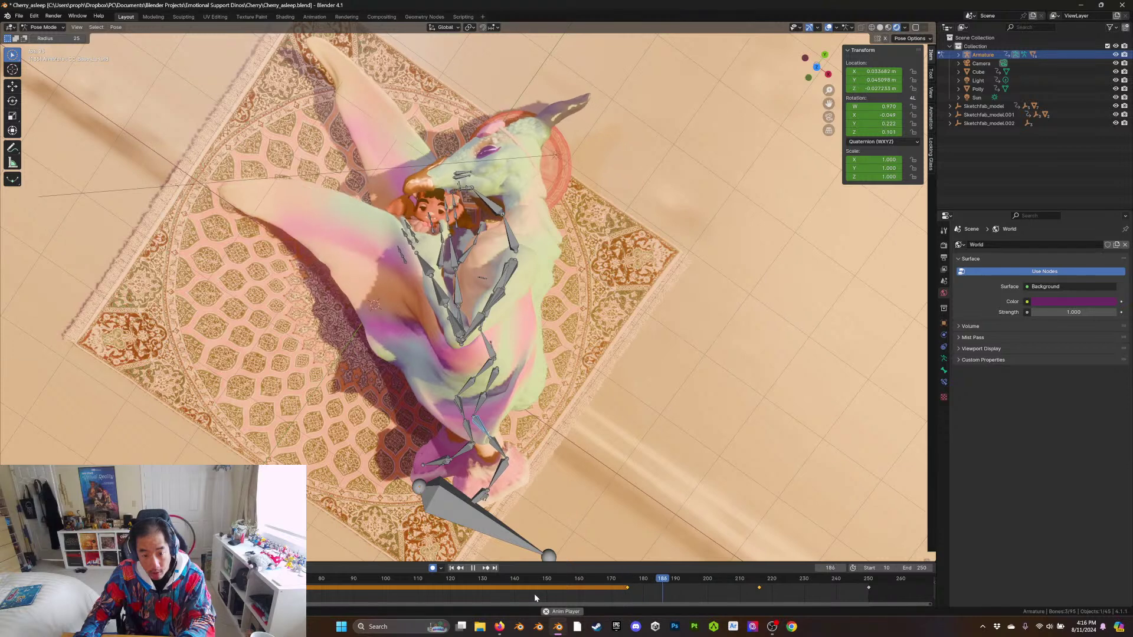
{"action": "key", "text": "space"}
{"action": "left_click", "coordinate": [881, 27]}
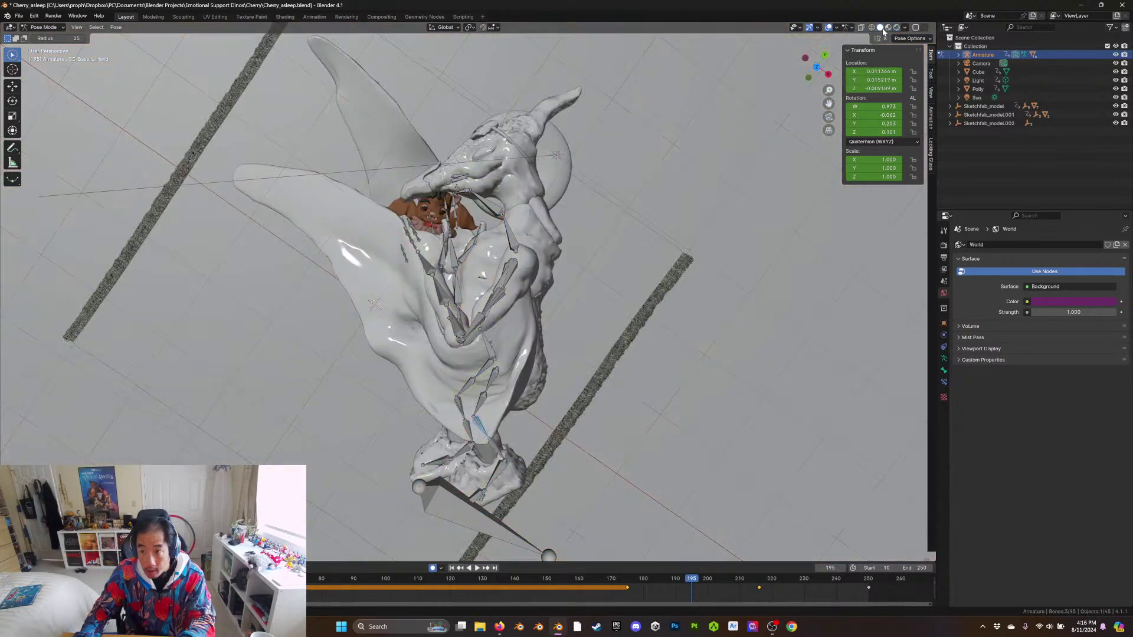
{"action": "left_click_drag", "start_coordinate": [694, 581], "coordinate": [548, 589]}
{"action": "key", "text": "space"}
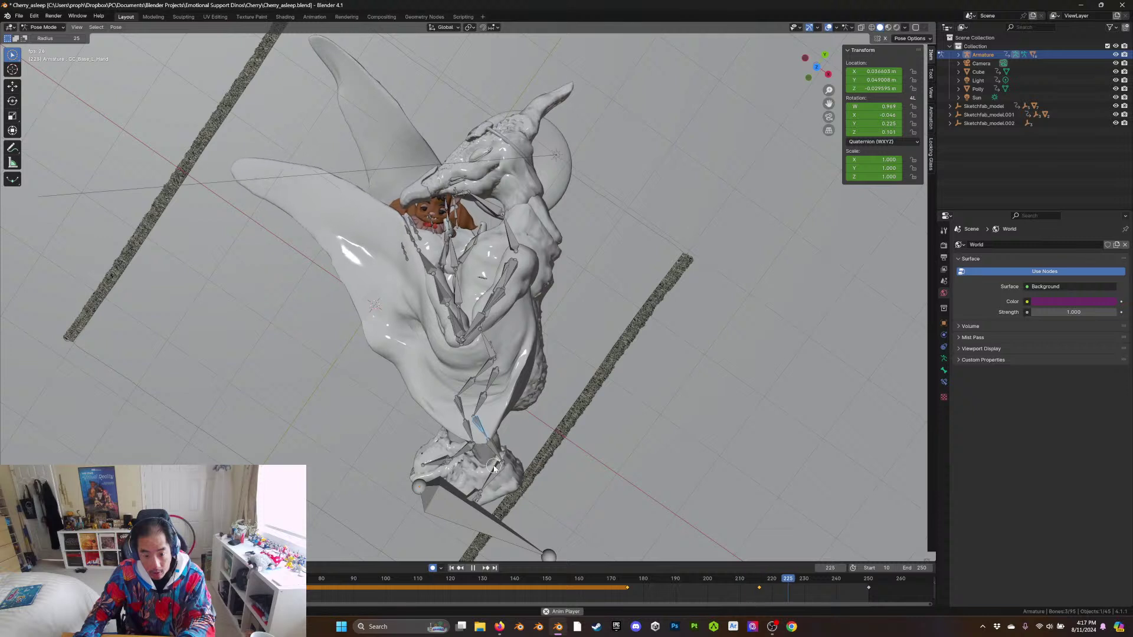
{"action": "key", "text": "space"}
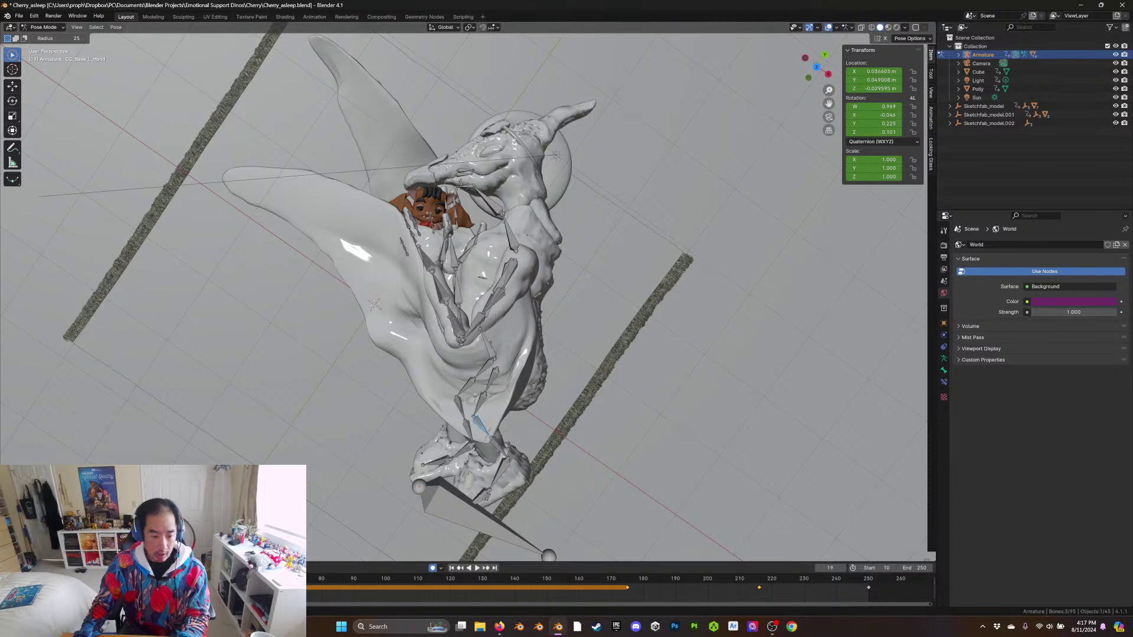
Duplicate the upper hind-leg bone's rest key to about frame 214 and rotate the bone slightly at frame 118
{"action": "left_click_drag", "start_coordinate": [124, 579], "coordinate": [763, 580]}
{"action": "key", "text": "space"}
{"action": "left_click", "coordinate": [498, 384]}
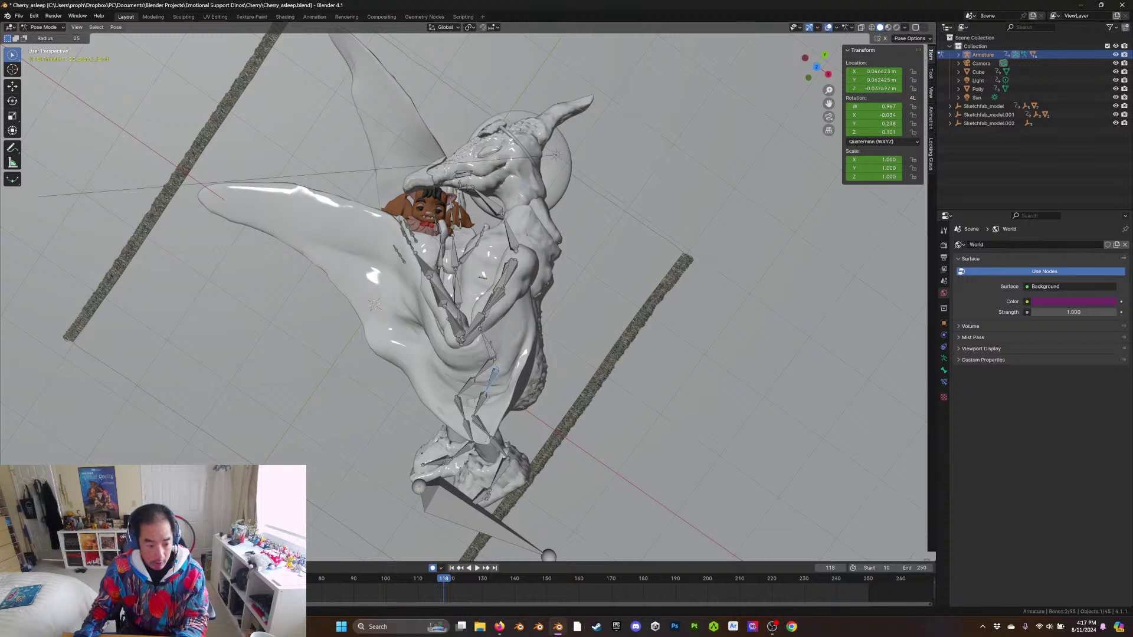
{"action": "key", "text": "i"}
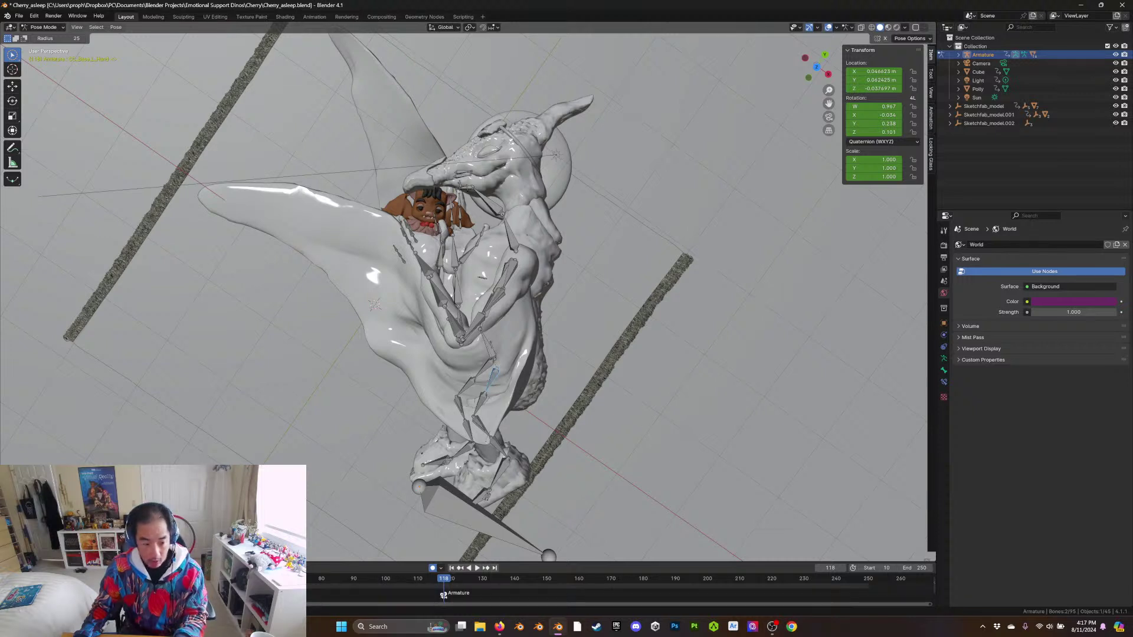
{"action": "key", "text": "ctrl+z"}
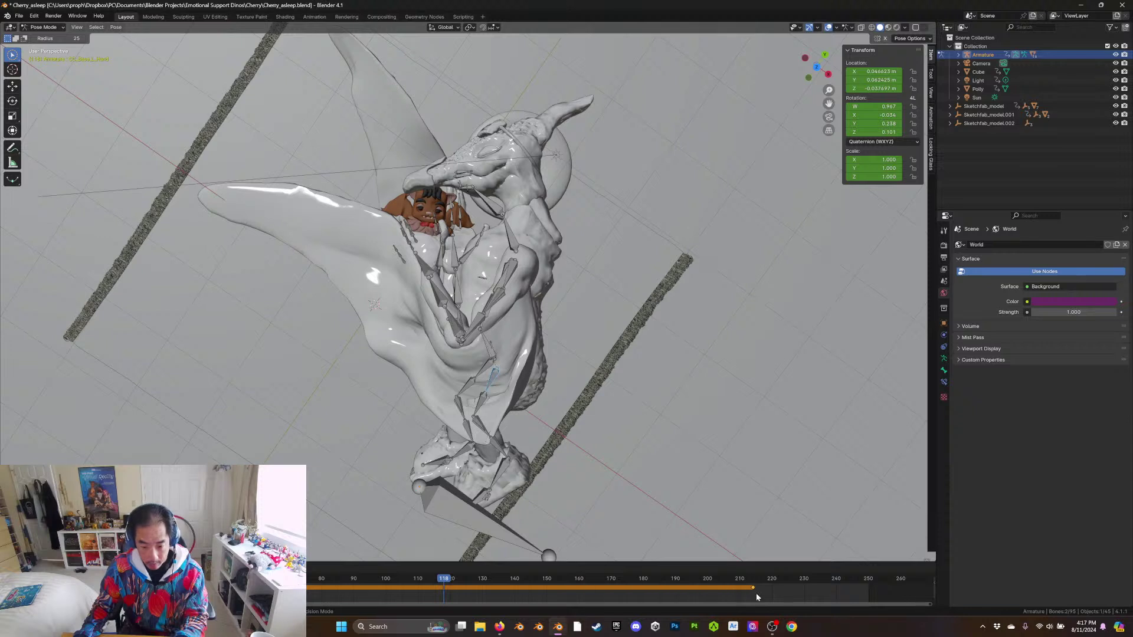
{"action": "key", "text": "r"}
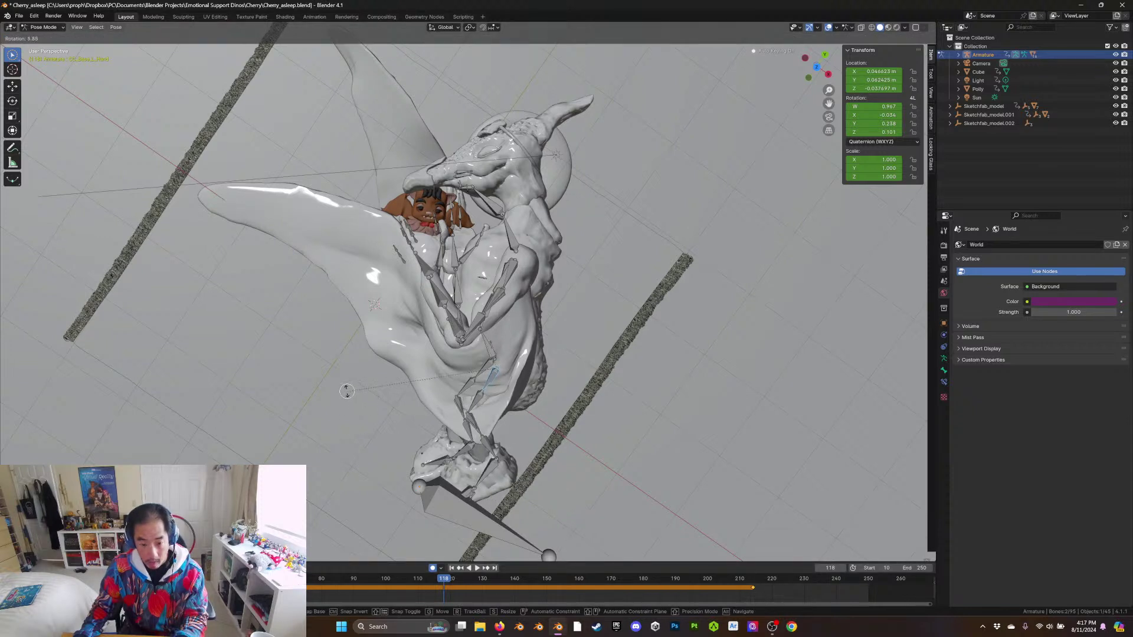
{"action": "left_click", "coordinate": [342, 387]}
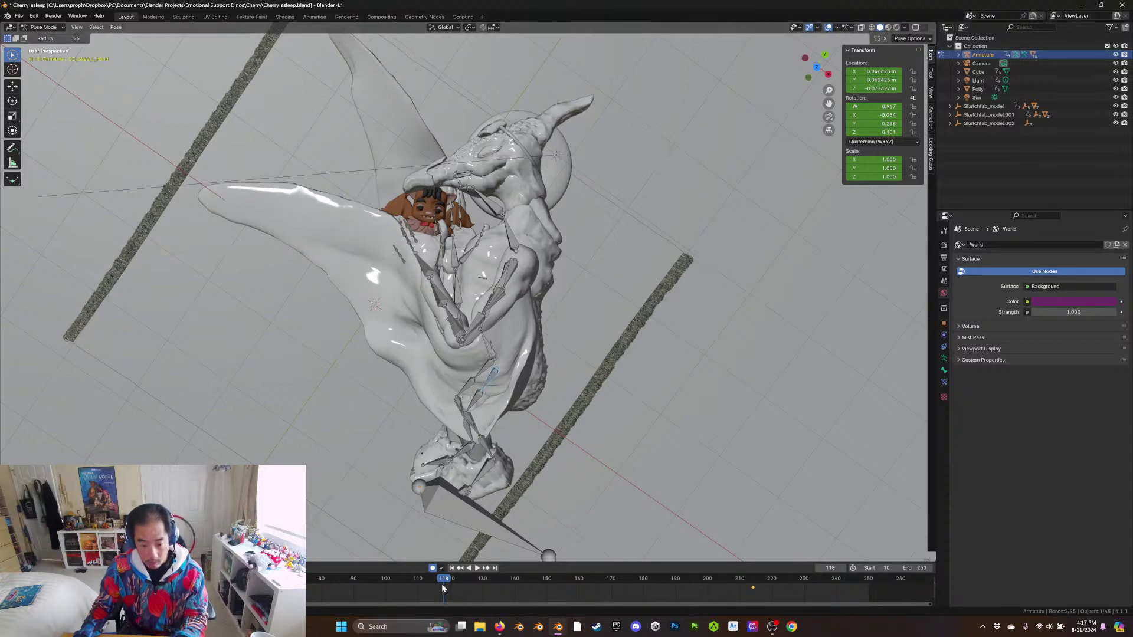
Shift the upper hind-leg bone's frame 118 and 214 keyframes to about frames 141 and 237
{"action": "key", "text": "g"}
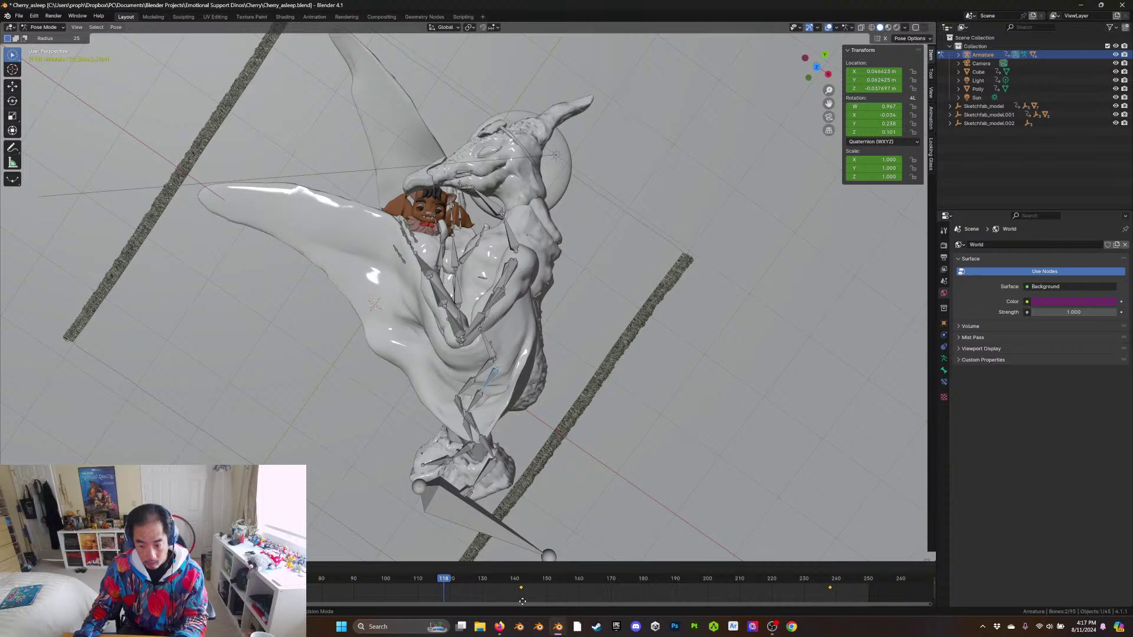
{"action": "left_click", "coordinate": [522, 601]}
{"action": "key", "text": "F2"}
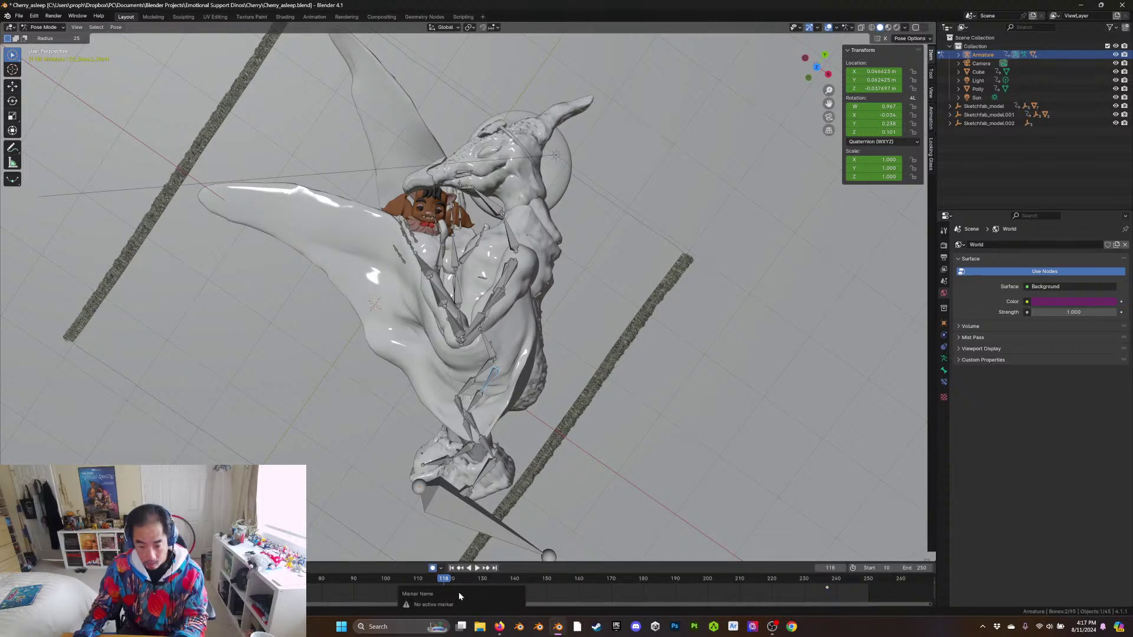
{"action": "left_click", "coordinate": [352, 552]}
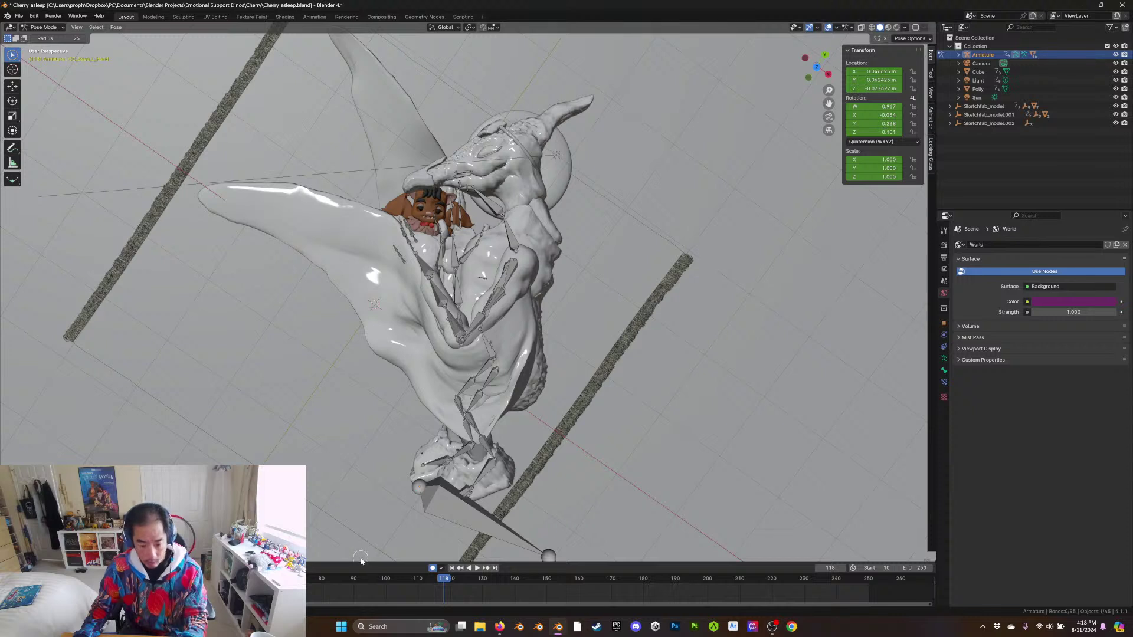
Preview the leg motion, move the upper hind-leg bone's frame 141 keyframe to about 156, and play it again
{"action": "key", "text": "space"}
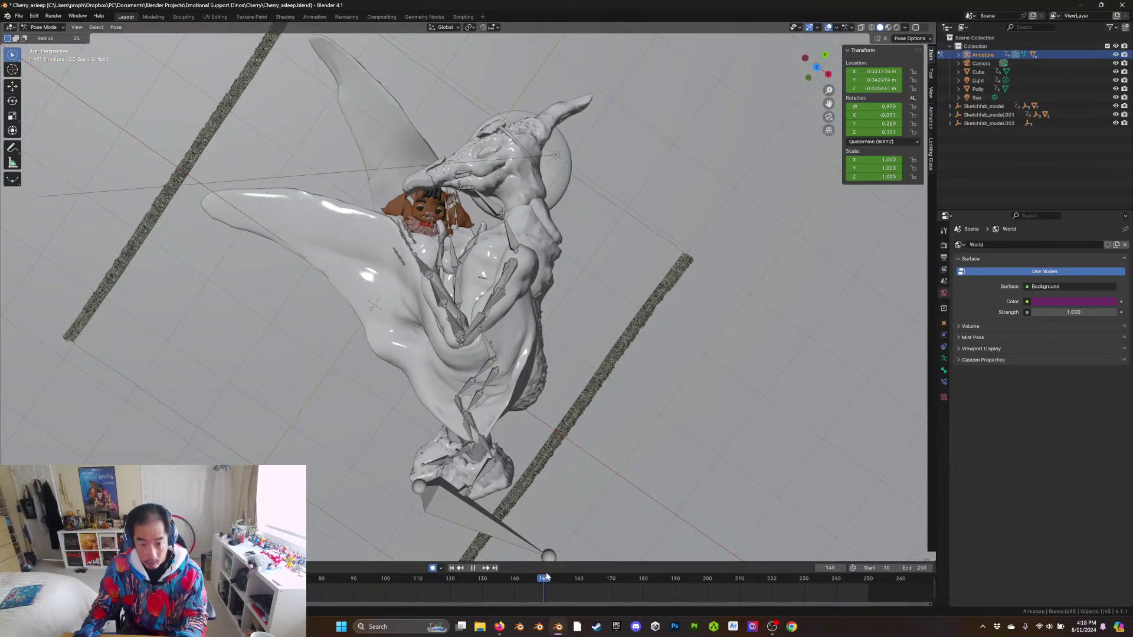
{"action": "left_click_drag", "start_coordinate": [764, 559], "coordinate": [582, 577]}
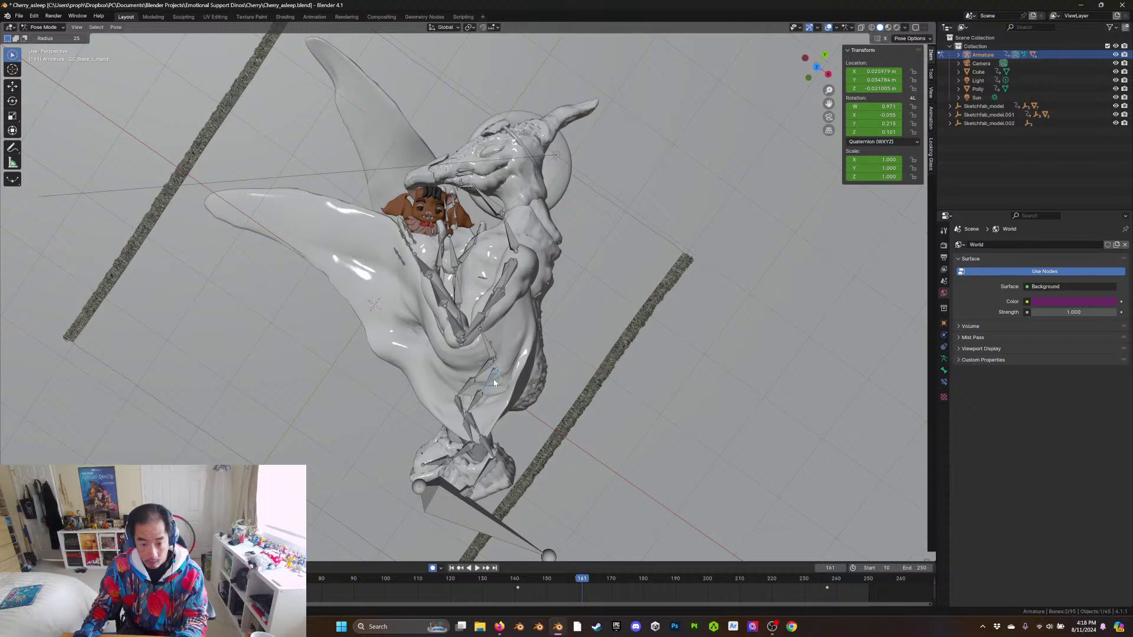
{"action": "left_click_drag", "start_coordinate": [520, 591], "coordinate": [435, 585]}
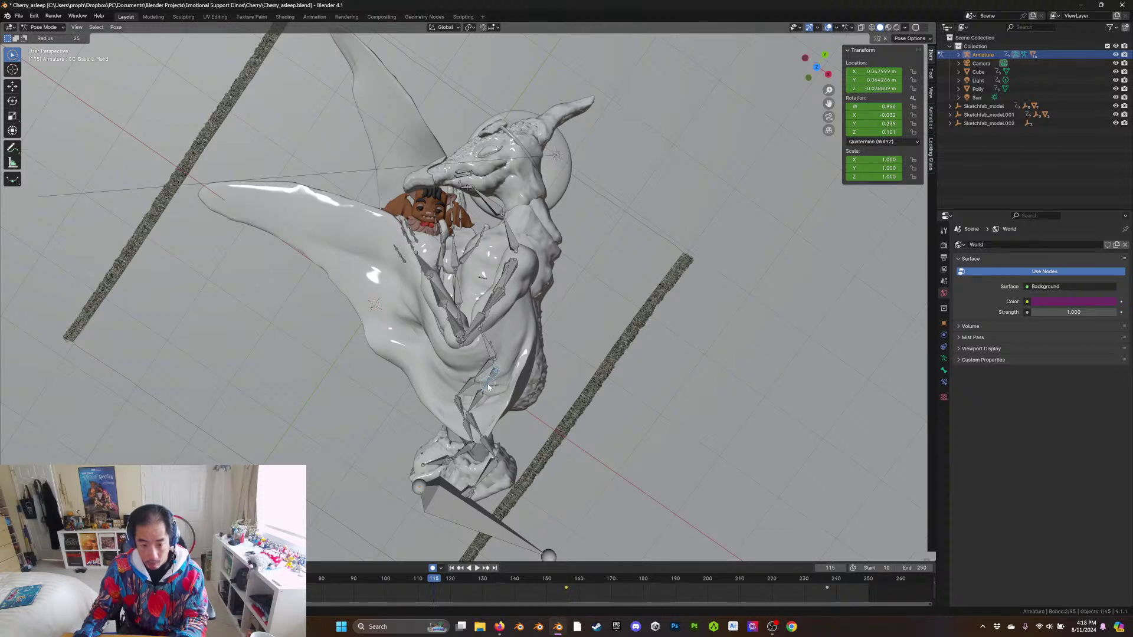
{"action": "key", "text": "space"}
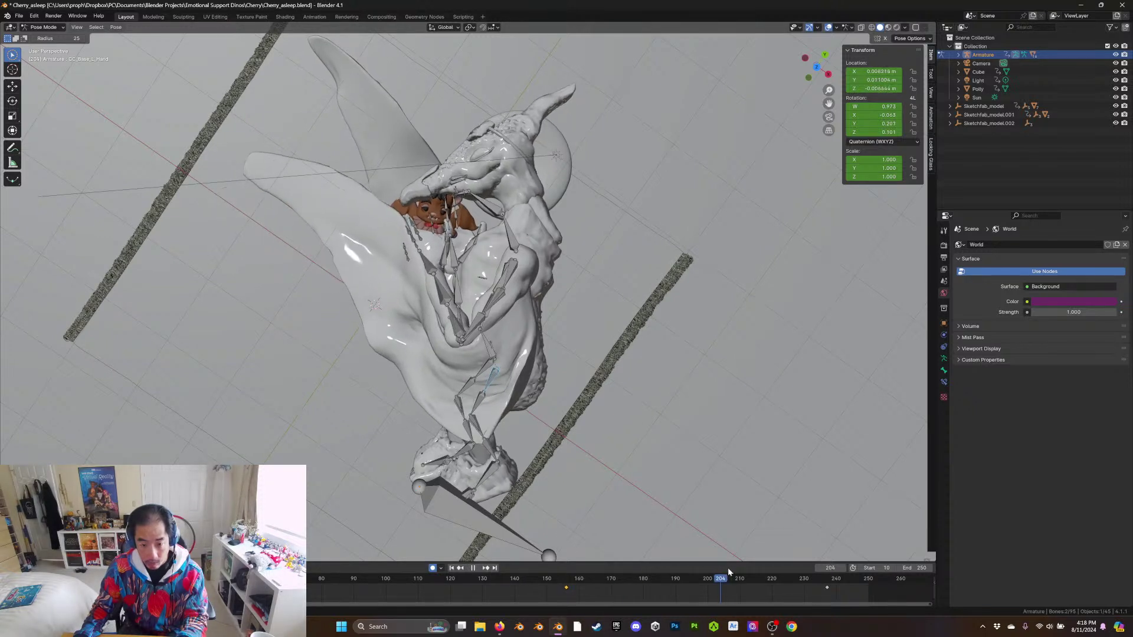
{"action": "key", "text": "space"}
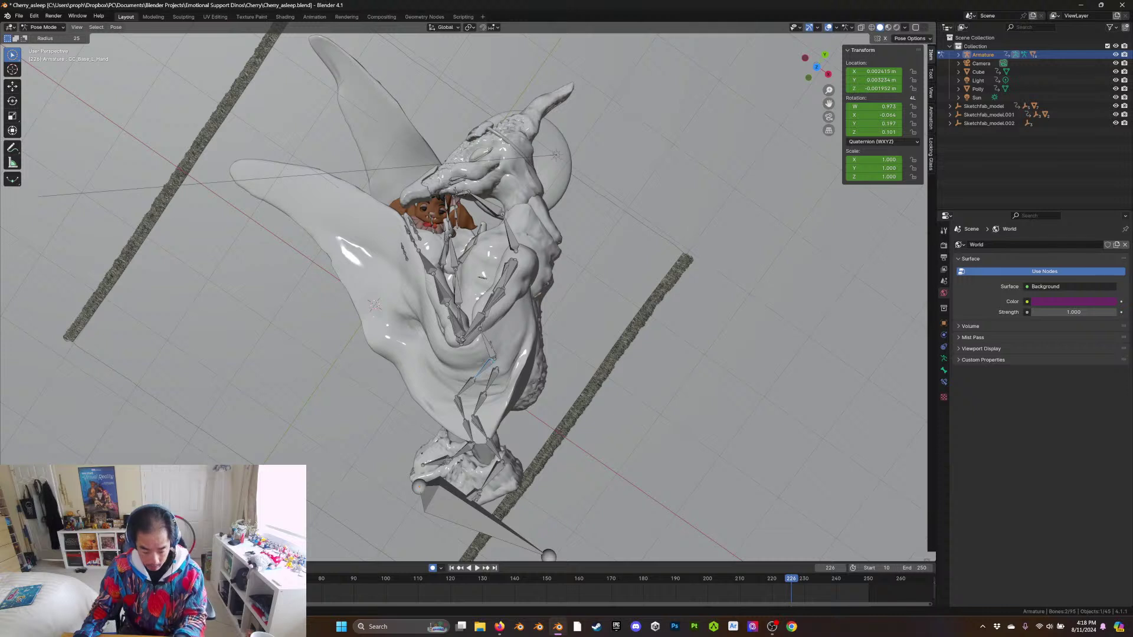
Key the other hind leg's upper bone to rest until about frame 226, rotate it about 11 degrees at frame 134, and preview
{"action": "key", "text": "i"}
{"action": "left_click_drag", "start_coordinate": [590, 576], "coordinate": [495, 578]}
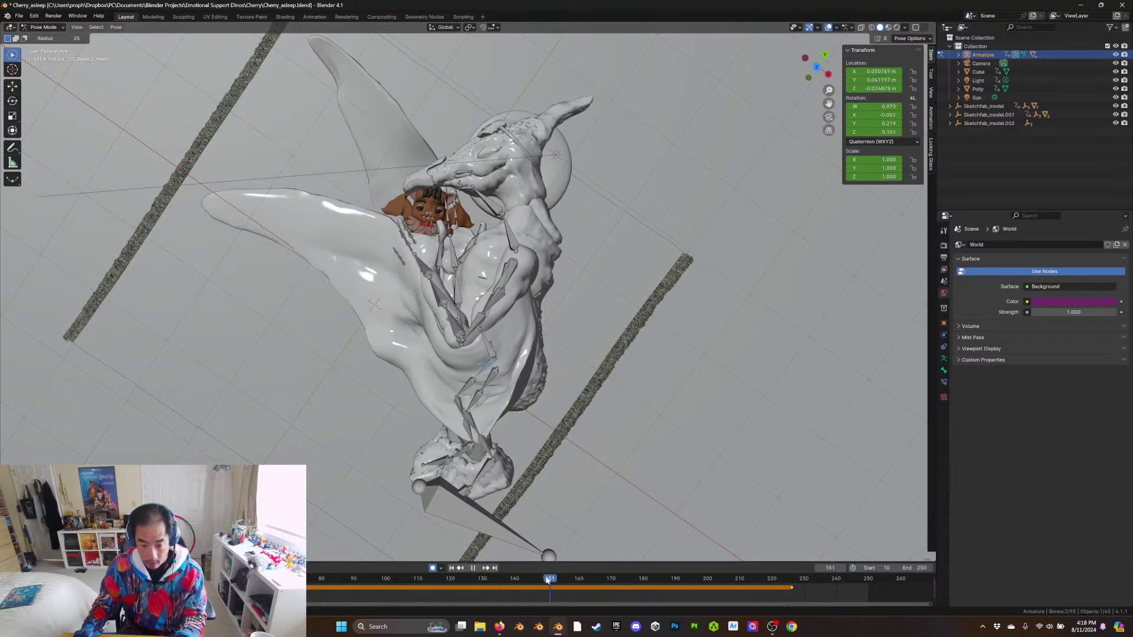
{"action": "key", "text": "r"}
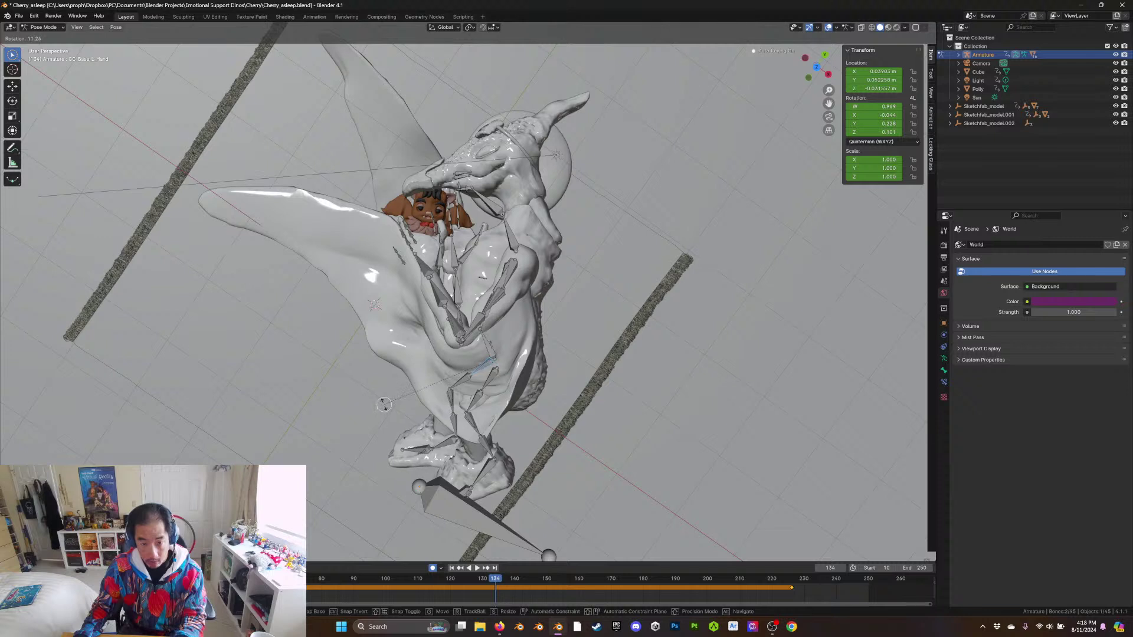
{"action": "left_click", "coordinate": [384, 406]}
{"action": "key", "text": "shift+Left"}
{"action": "key", "text": "space"}
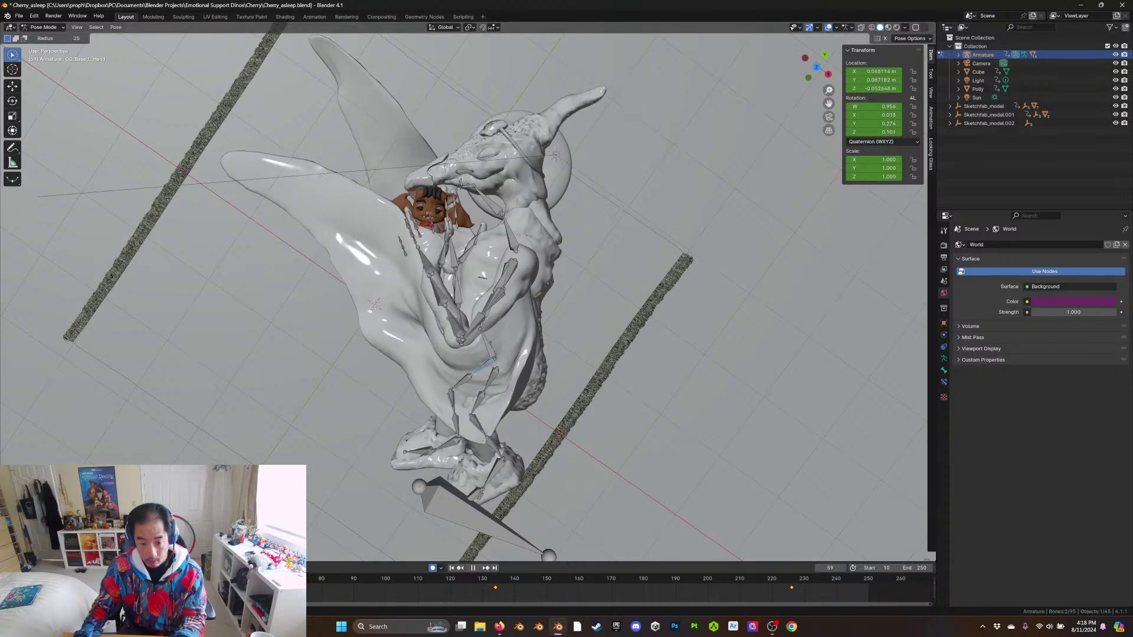
{"action": "key", "text": "space"}
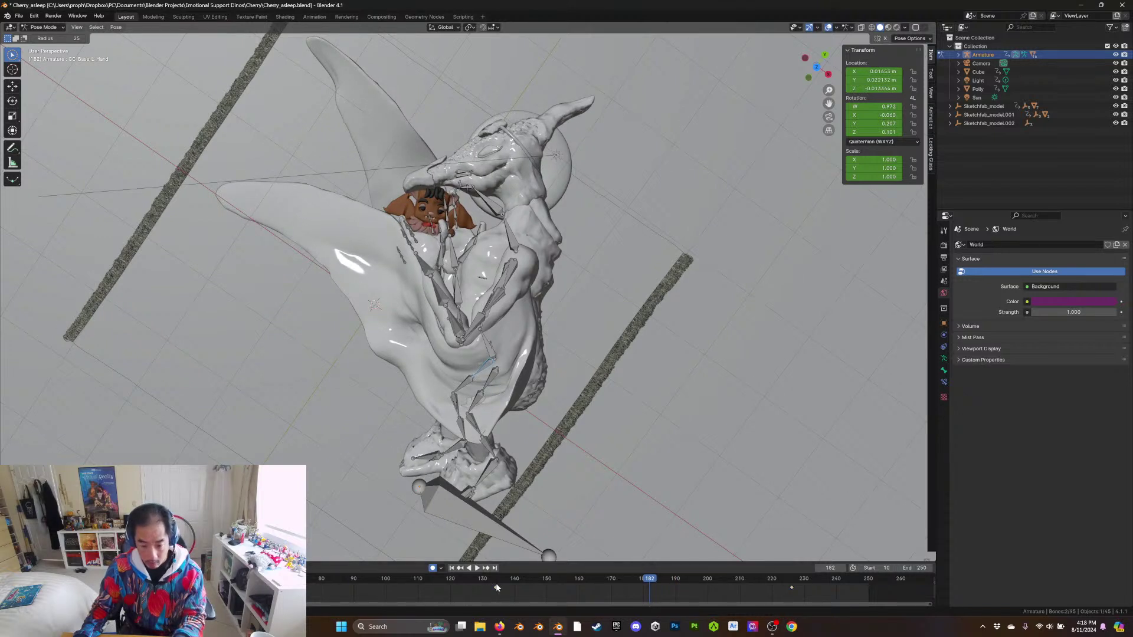
Move the other upper leg bone's frame 134 keyframe to about 200, copy its rest key to about 158, and preview
{"action": "key", "text": "g"}
{"action": "left_click", "coordinate": [714, 583]}
{"action": "left_click_drag", "start_coordinate": [651, 582], "coordinate": [824, 585]}
{"action": "key", "text": "ctrl+v"}
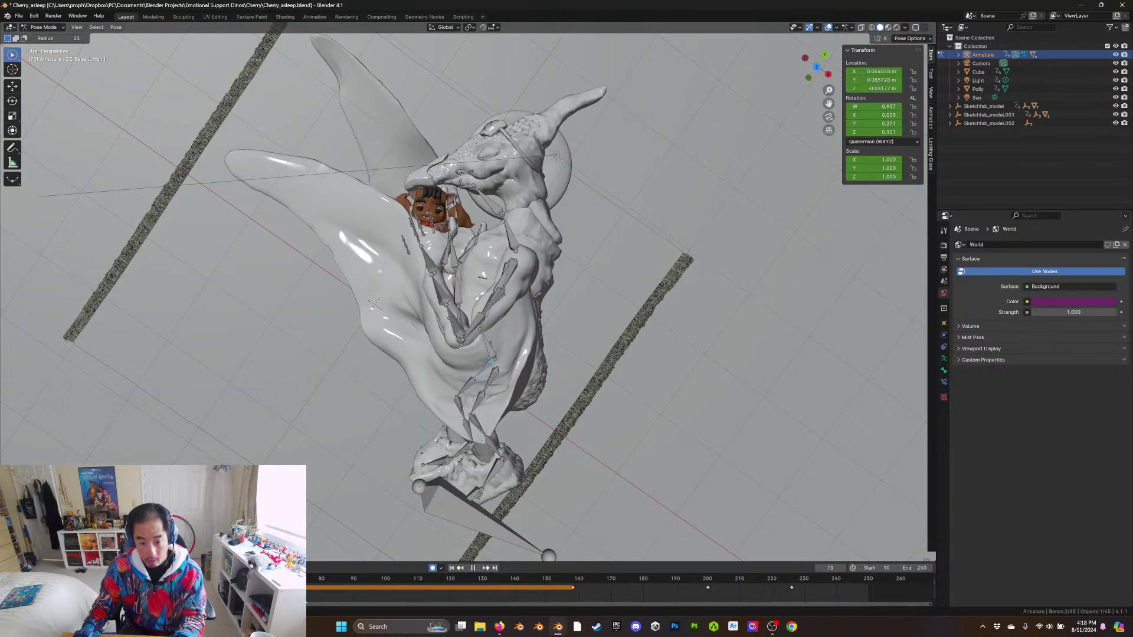
{"action": "left_click_drag", "start_coordinate": [579, 595], "coordinate": [804, 592]}
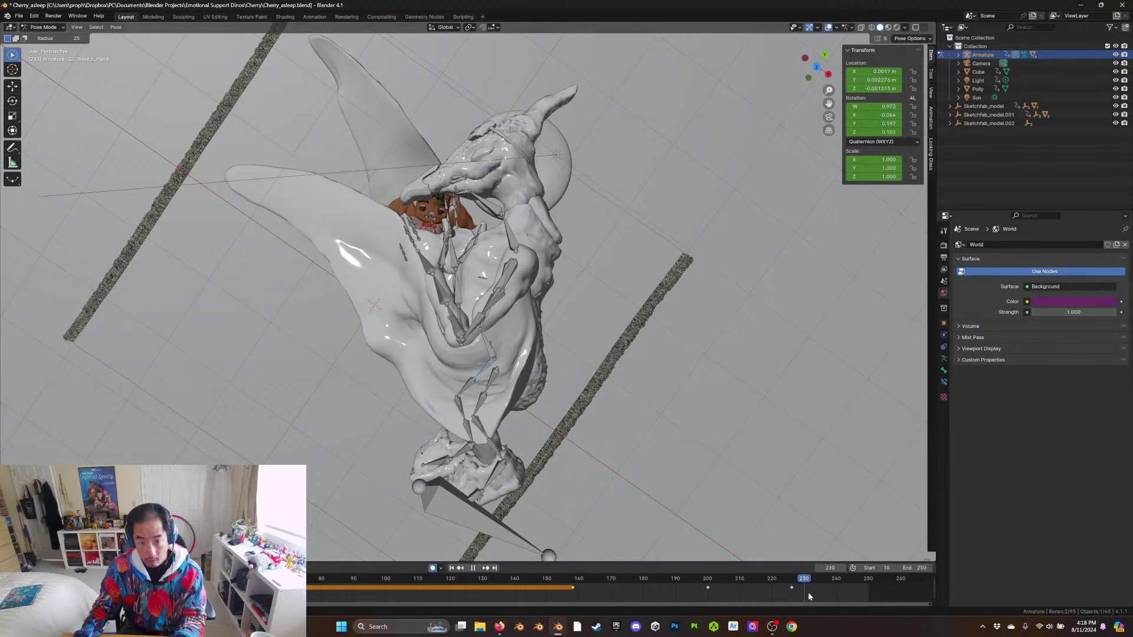
Play the leg motion from frame 102, then deselect all of the armature's bones
{"action": "left_click", "coordinate": [392, 590]}
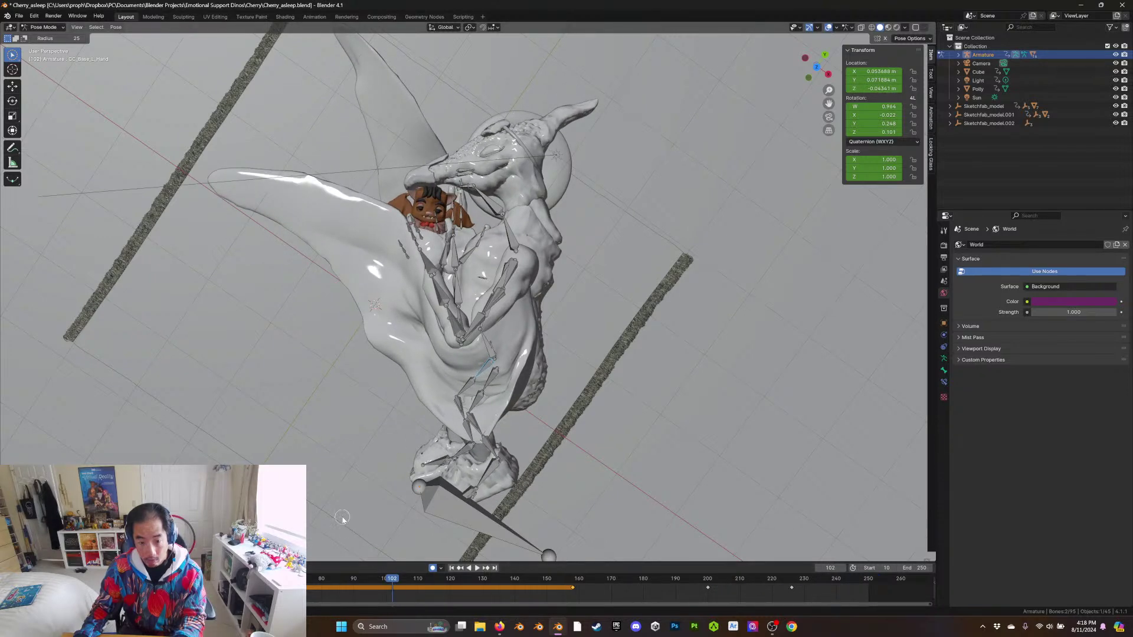
{"action": "key", "text": "space"}
{"action": "key", "text": "space"}
{"action": "left_click", "coordinate": [329, 502]}
Switch the viewport to rendered shading and preview the animation from the first frame with the whole creature in view
{"action": "left_click", "coordinate": [896, 28]}
{"action": "mouse_move", "coordinate": [307, 247]}
{"action": "middle_mouse_down"}
{"action": "mouse_move", "coordinate": [201, 411]}
{"action": "mouse_move", "coordinate": [225, 443]}
{"action": "middle_mouse_up"}
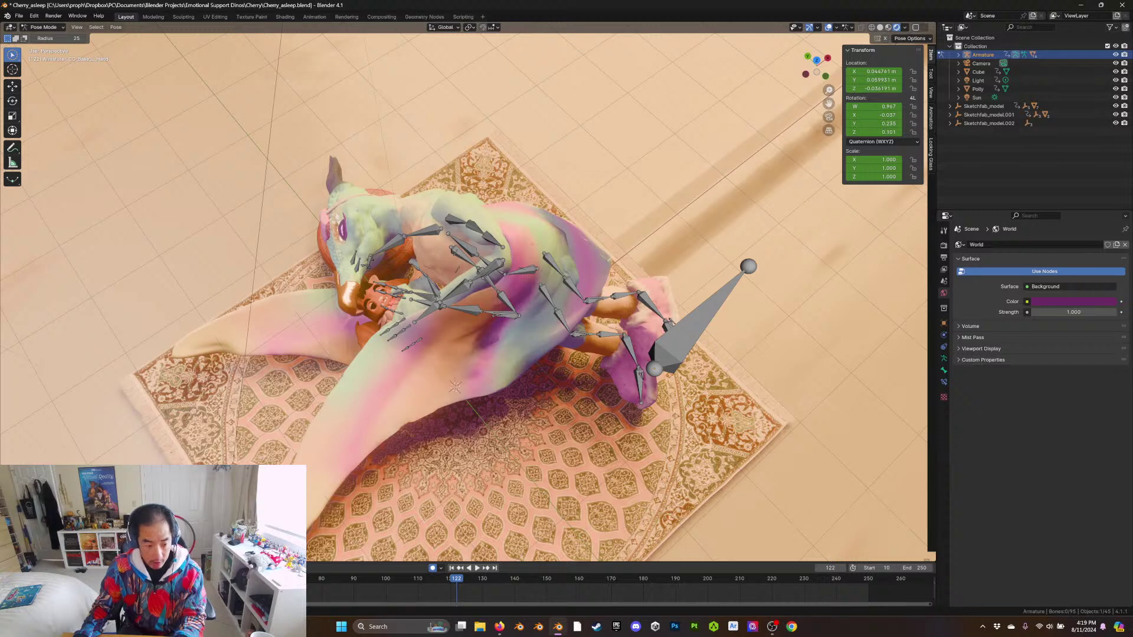
{"action": "key", "text": "shift+Left"}
{"action": "key", "text": "space"}
{"action": "key", "text": "space"}
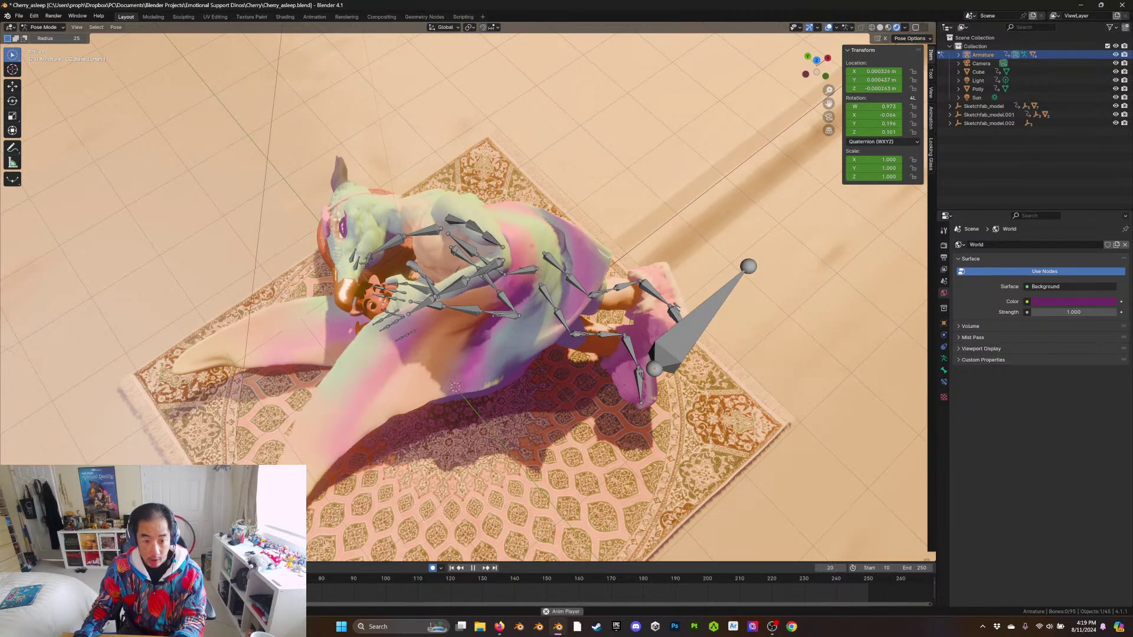
{"action": "key", "text": "space"}
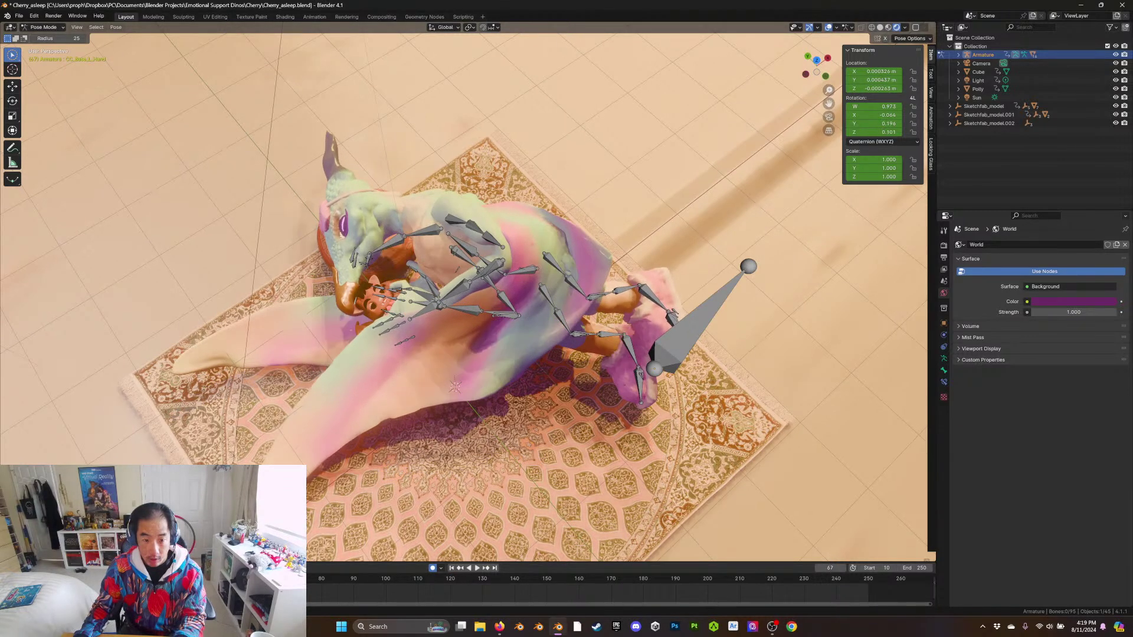
Hide the viewport overlays and review the rendered animation from the first frame and from another angle
{"action": "left_click", "coordinate": [829, 28]}
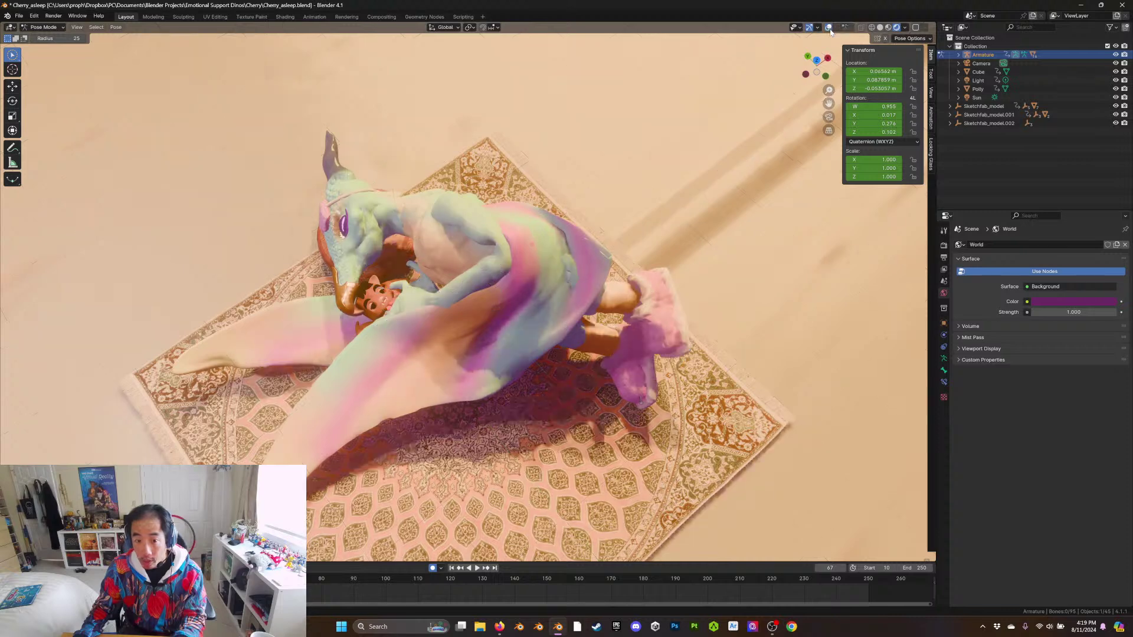
{"action": "key", "text": "shift+Left"}
{"action": "key", "text": "space"}
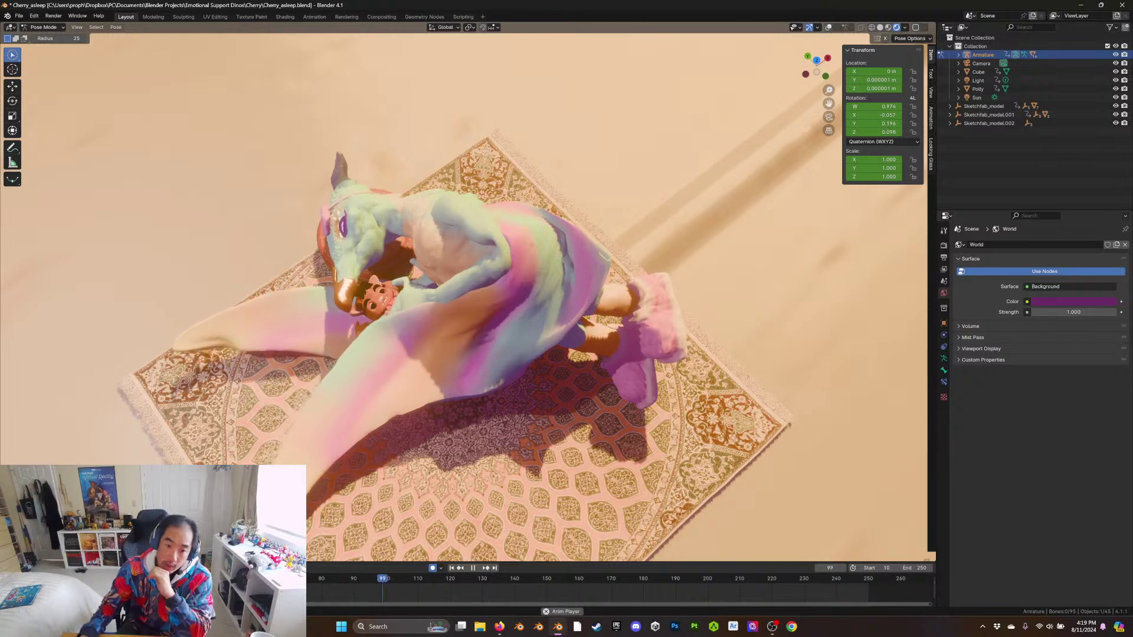
{"action": "scroll", "coordinate": [150, 245], "scroll_direction": "down", "scroll_amount": 2}
{"action": "middle_click_drag", "start_coordinate": [162, 342], "coordinate": [531, 454]}
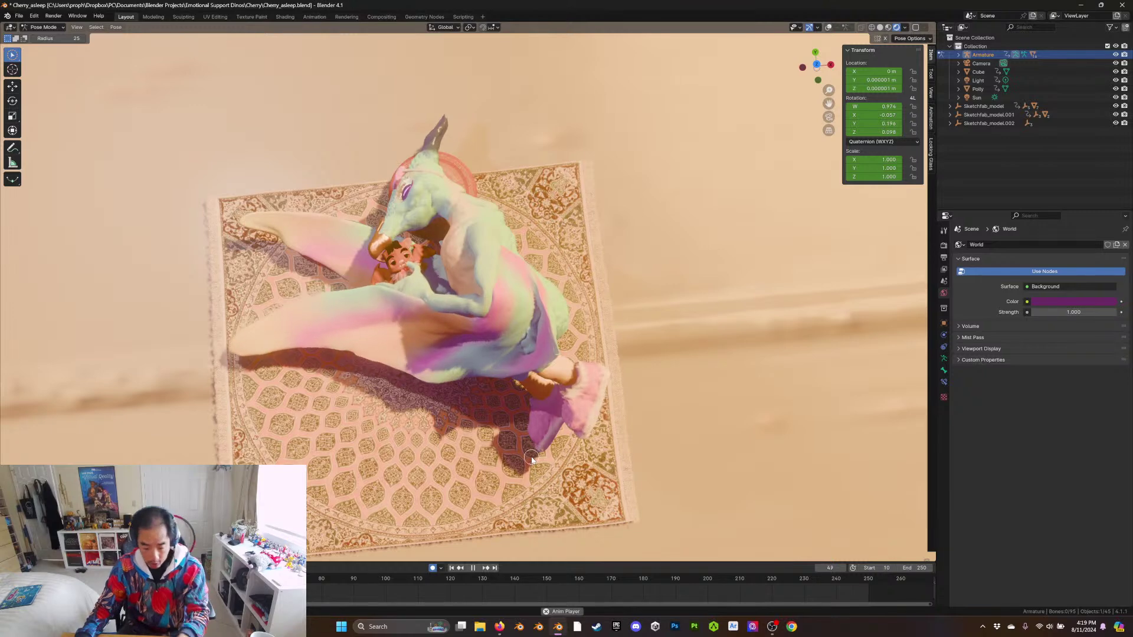
{"action": "key", "text": "space"}
{"action": "scroll", "coordinate": [438, 337], "scroll_direction": "up", "scroll_amount": 2}
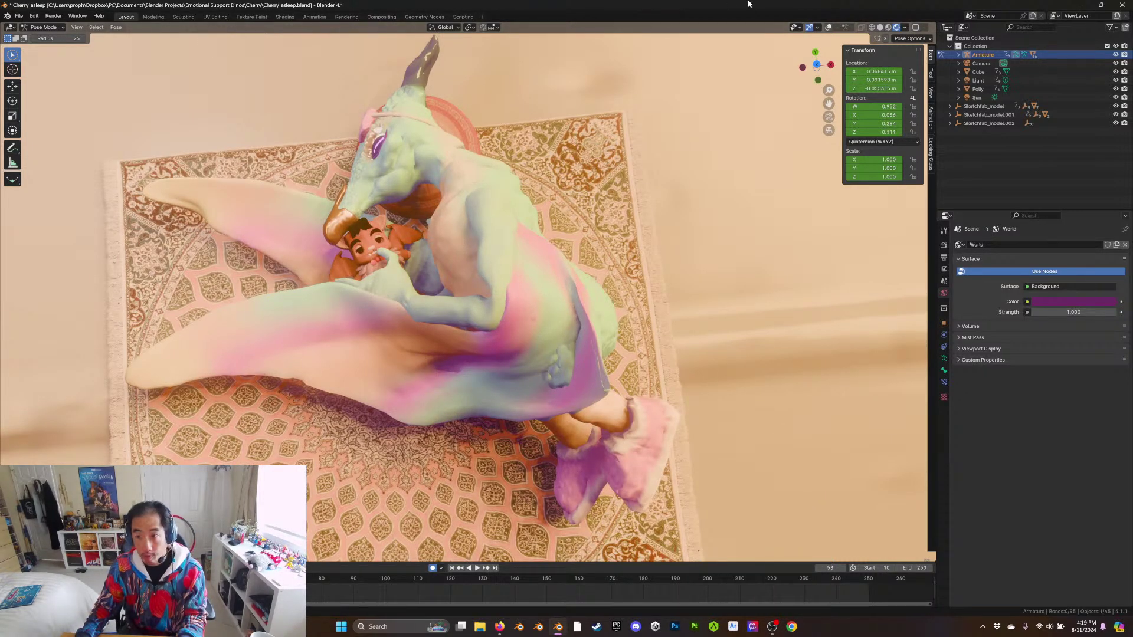
Show the viewport overlays again and switch the armature from Pose Mode to Object Mode
{"action": "left_click", "coordinate": [829, 27]}
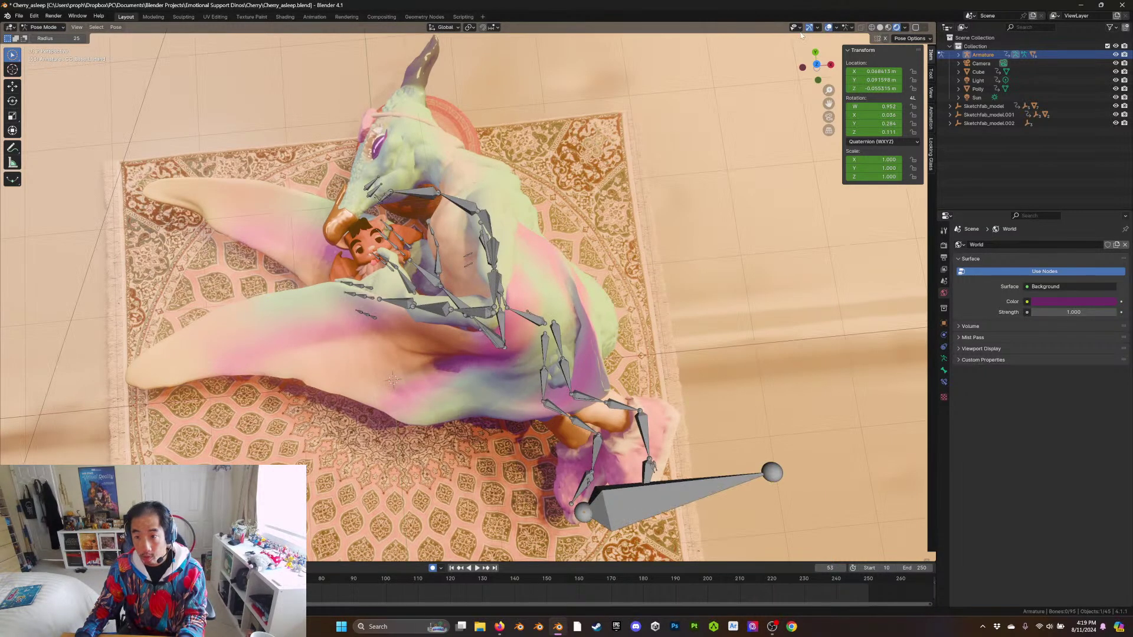
{"action": "left_click", "coordinate": [42, 27]}
{"action": "left_click", "coordinate": [44, 37]}
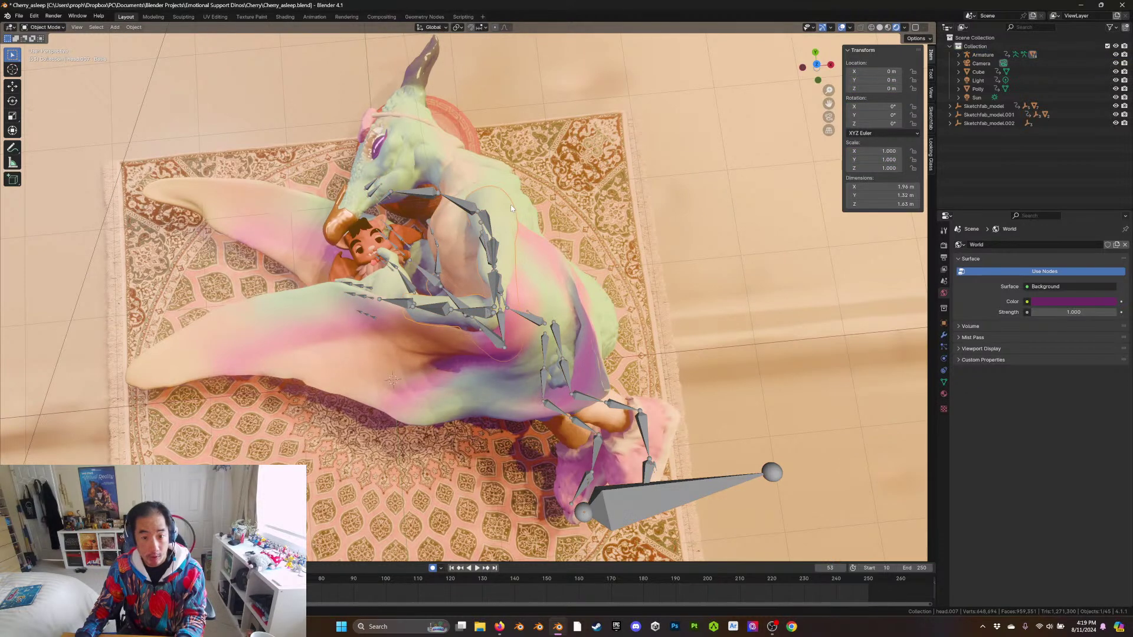
Select the creature's body mesh and show its vertex groups and shape keys
{"action": "scroll", "coordinate": [491, 204], "scroll_direction": "down", "scroll_amount": 1}
{"action": "left_click", "coordinate": [491, 204]}
{"action": "left_click", "coordinate": [533, 203]}
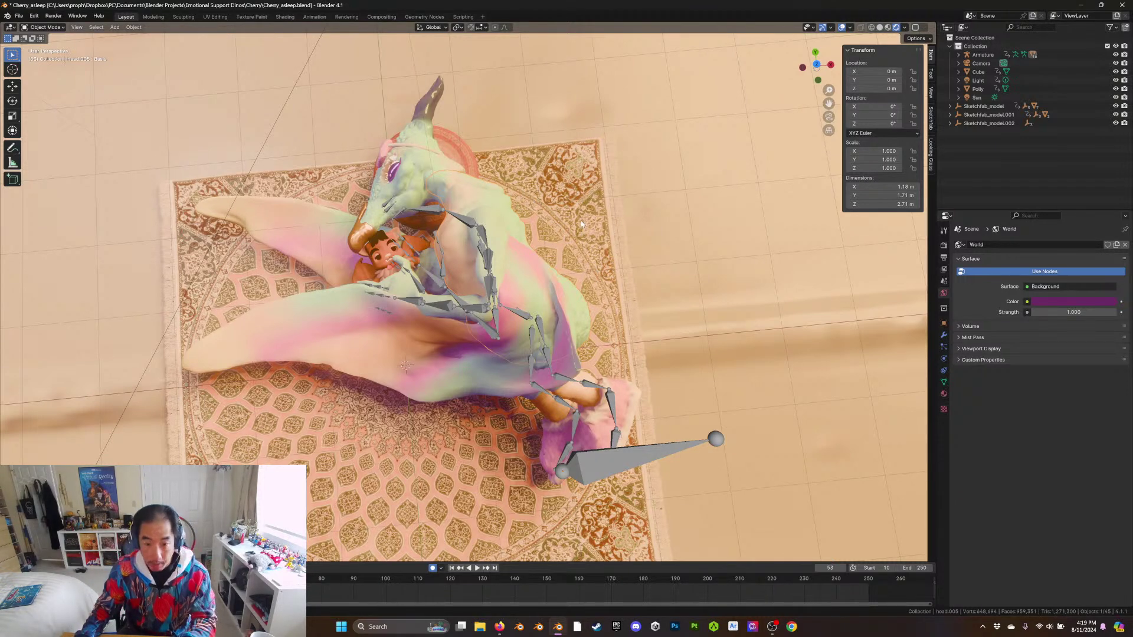
{"action": "middle_click_drag", "start_coordinate": [531, 279], "coordinate": [518, 307]}
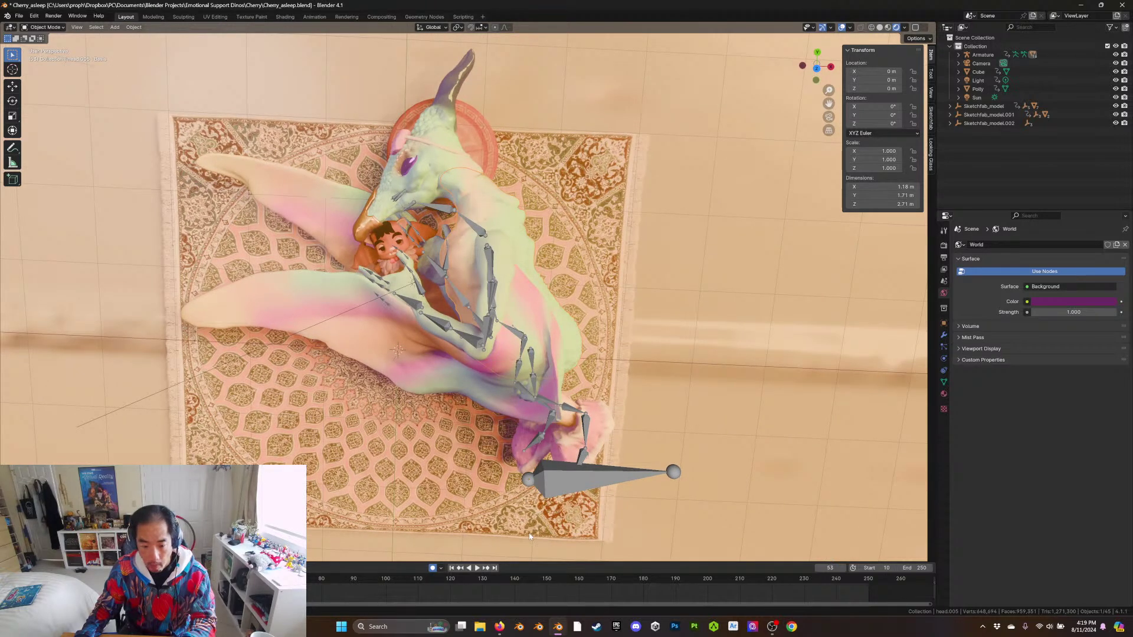
{"action": "mouse_move", "coordinate": [500, 634]}
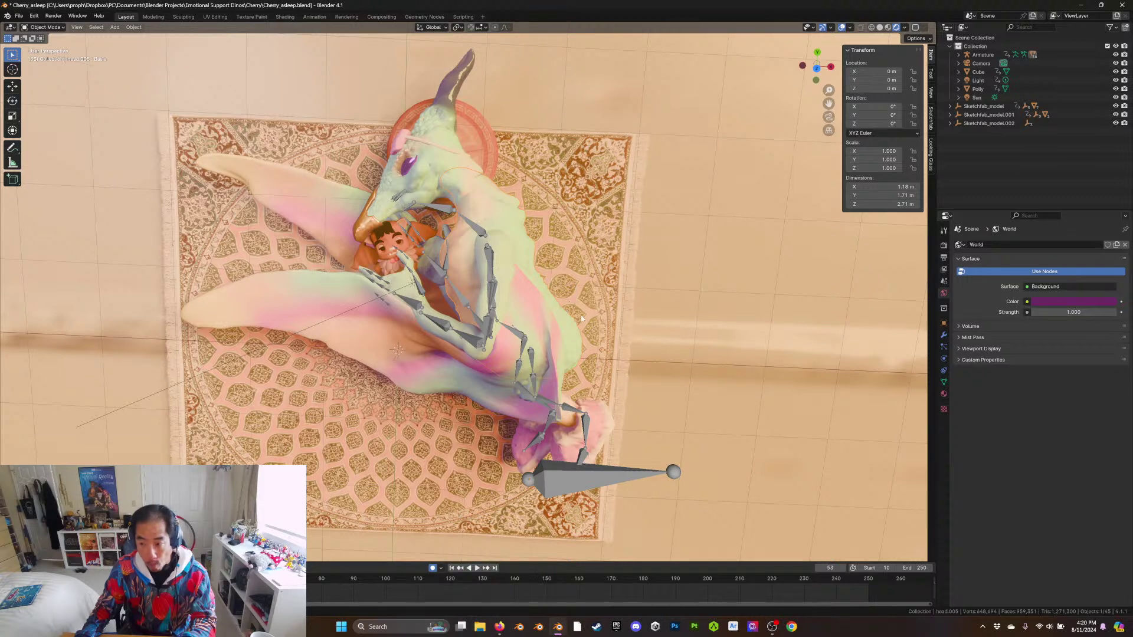
{"action": "left_click", "coordinate": [943, 382]}
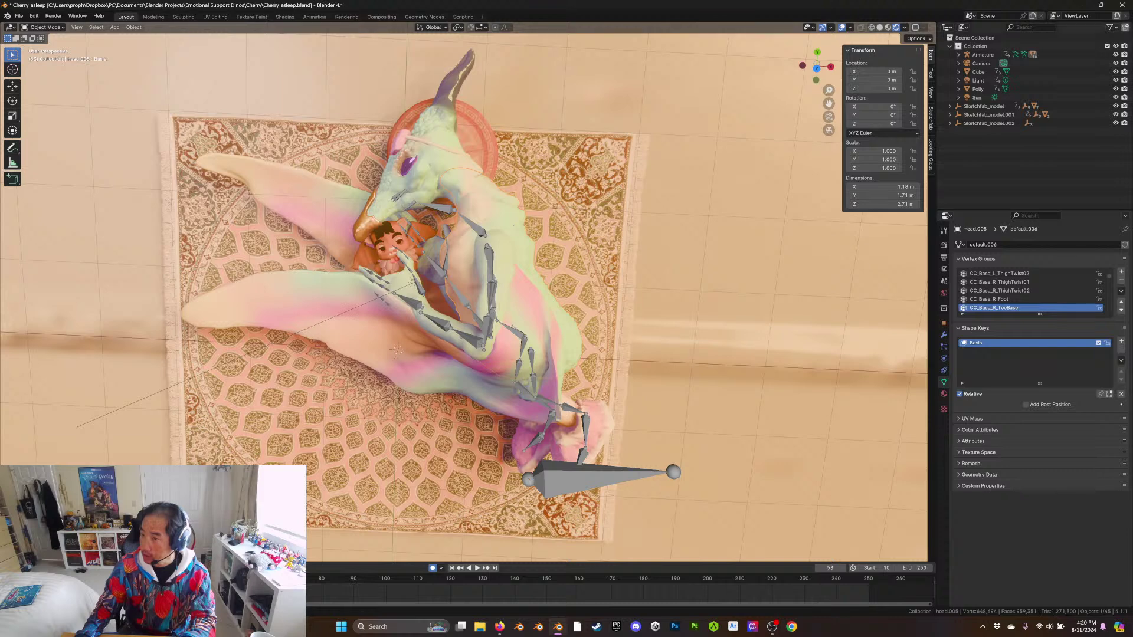
Expand the Armature object's hierarchy and rename the object as Cherry
{"action": "left_click", "coordinate": [958, 55]}
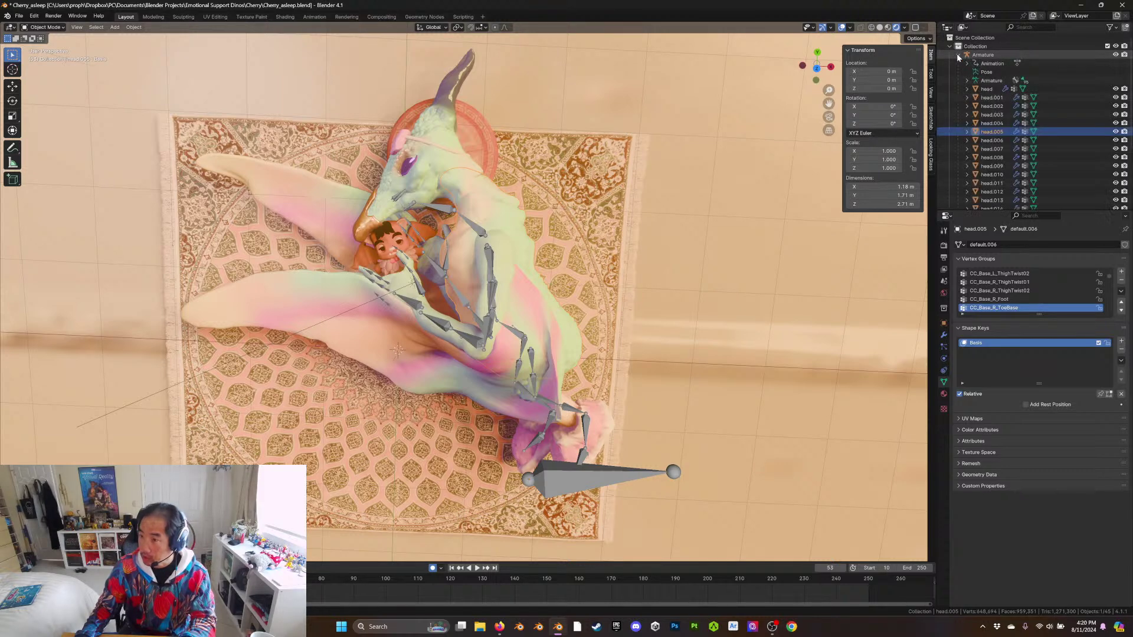
{"action": "double_click", "coordinate": [995, 55]}
{"action": "type", "text": "P"}
{"action": "type", "text": "Cherry"}
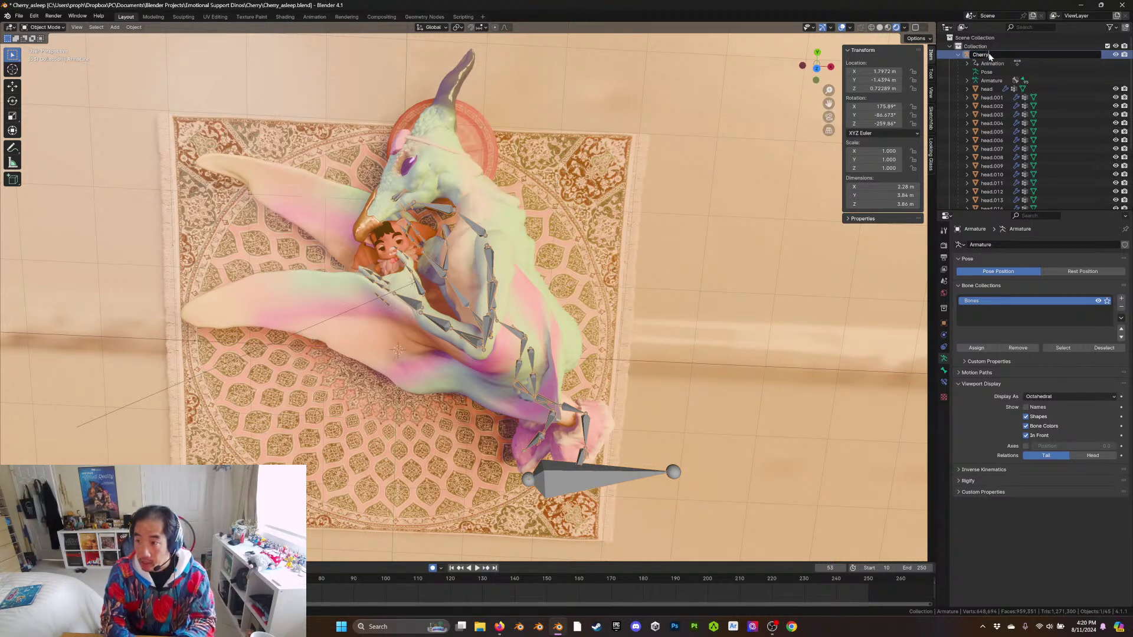
{"action": "key", "text": "Return"}
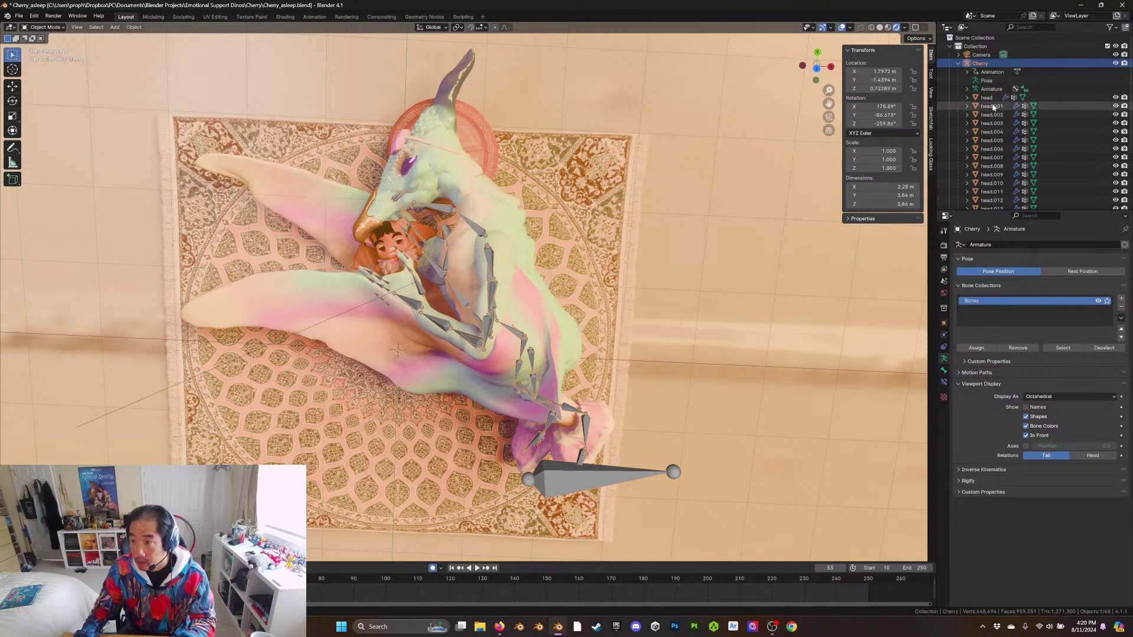
Select the creature's torso mesh head.005 and rename it as body
{"action": "scroll", "coordinate": [998, 160], "scroll_direction": "down", "scroll_amount": 2}
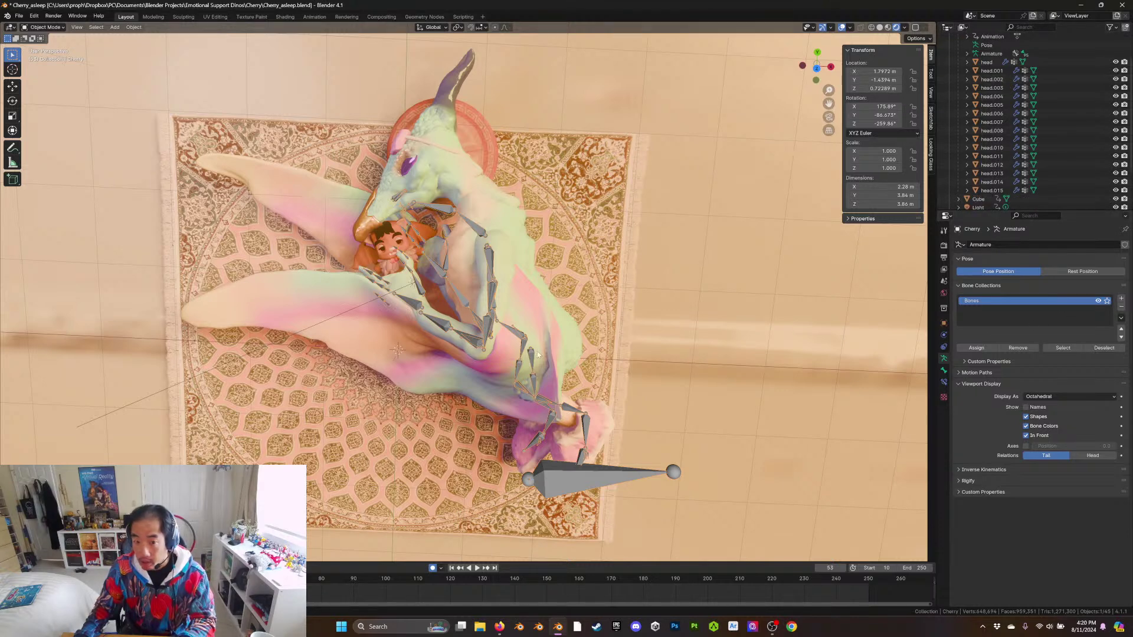
{"action": "left_click", "coordinate": [507, 226]}
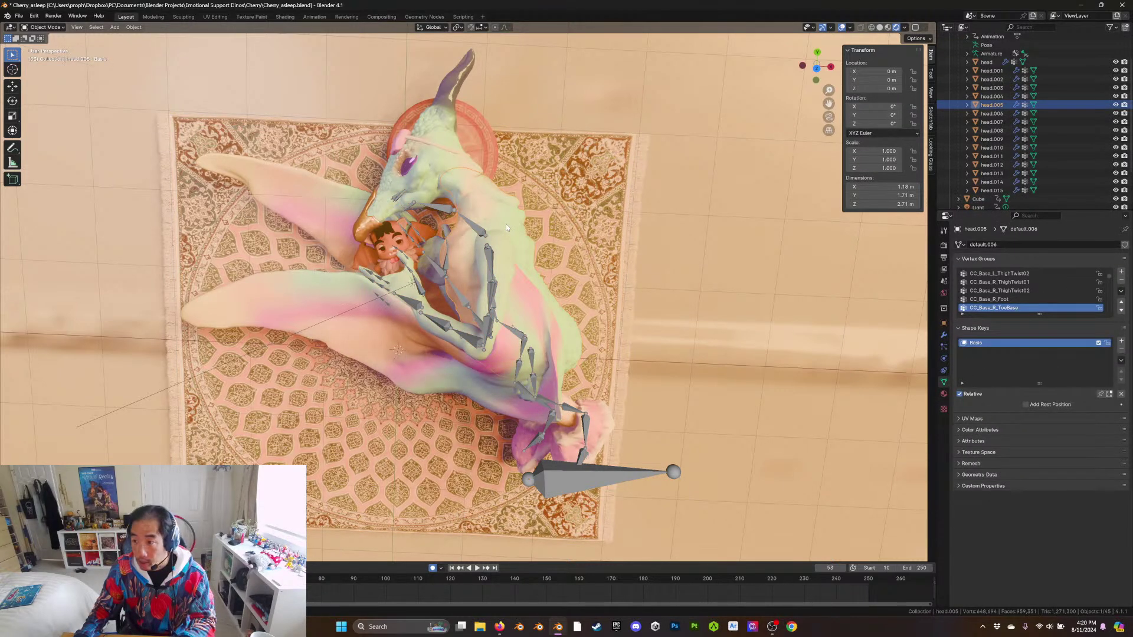
{"action": "double_click", "coordinate": [993, 105]}
{"action": "scroll", "coordinate": [995, 102], "scroll_direction": "up", "scroll_amount": 1}
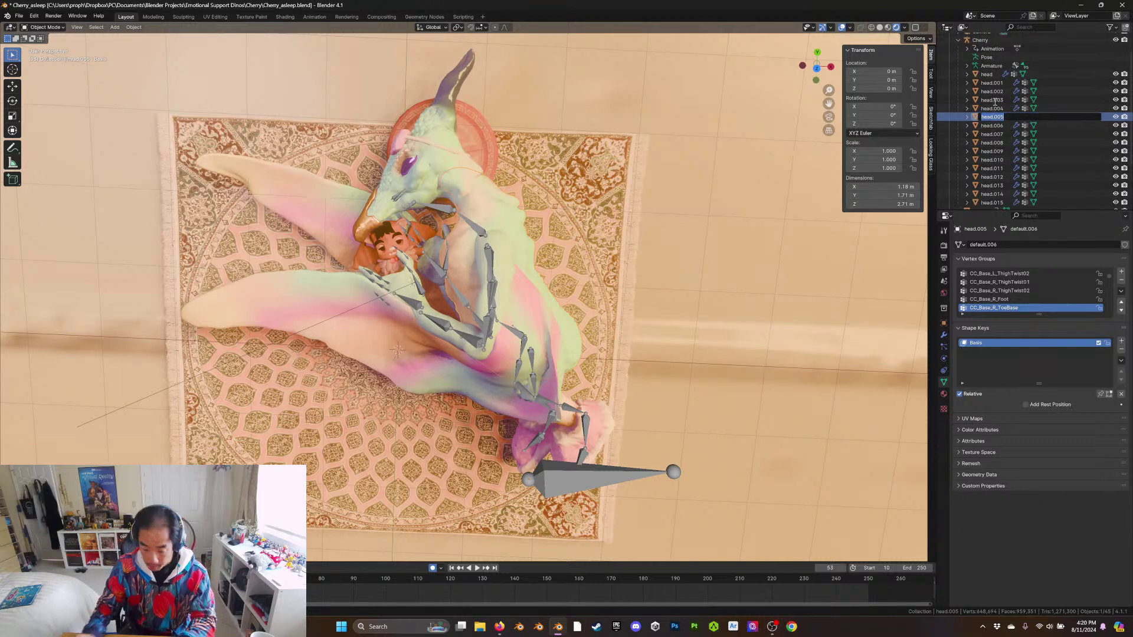
{"action": "key", "text": "Return"}
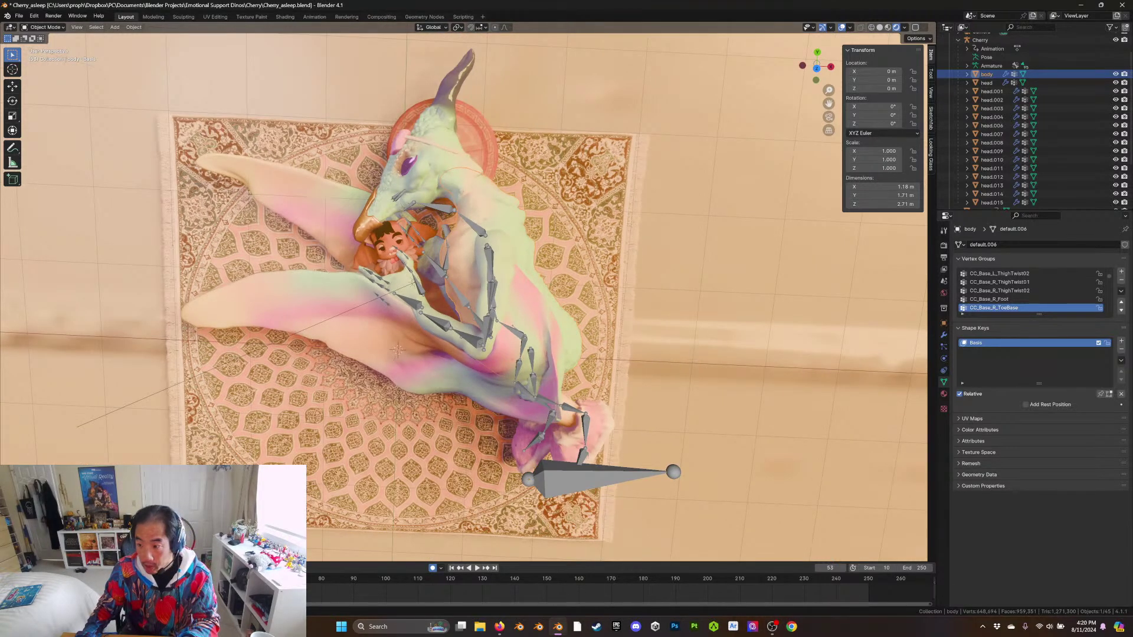
Add a shape key named breathing to the body mesh and set its value to 1.000
{"action": "left_click", "coordinate": [1122, 341]}
{"action": "double_click", "coordinate": [980, 354]}
{"action": "type", "text": "breathing"}
{"action": "key", "text": "Return"}
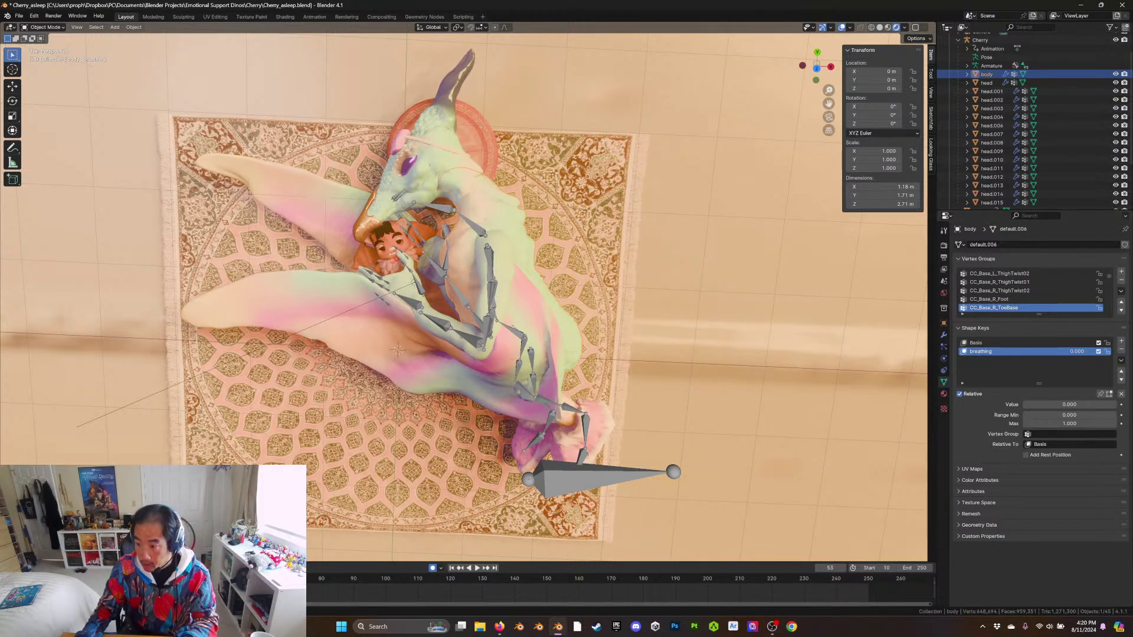
{"action": "left_click_drag", "start_coordinate": [1054, 405], "coordinate": [1118, 405]}
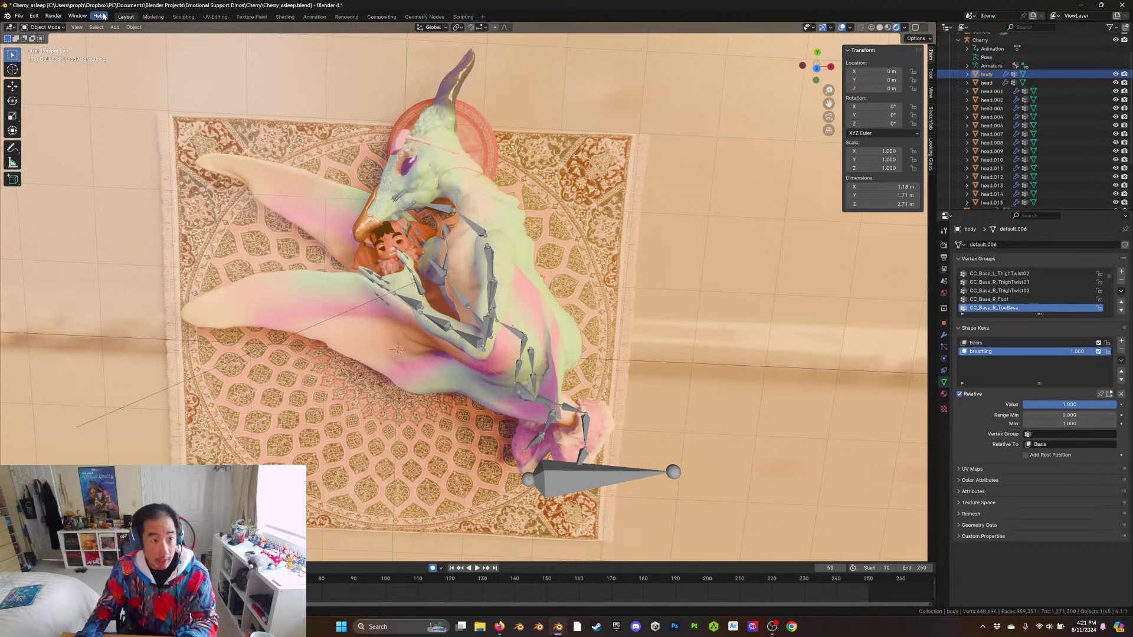
Sculpt the breathing shape key with the Inflate/Deflate brush, swelling the back side of the creature's torso
{"action": "left_click", "coordinate": [186, 16]}
{"action": "mouse_move", "coordinate": [516, 306]}
{"action": "middle_mouse_down"}
{"action": "mouse_move", "coordinate": [522, 369]}
{"action": "mouse_move", "coordinate": [577, 357]}
{"action": "mouse_move", "coordinate": [629, 313]}
{"action": "middle_mouse_up"}
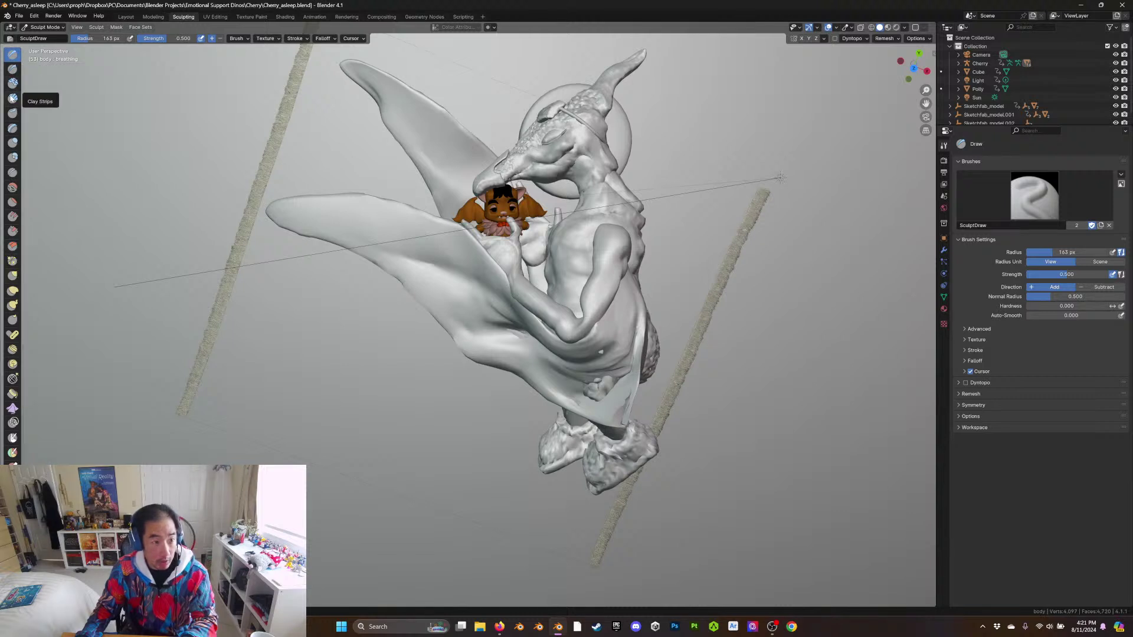
{"action": "left_click", "coordinate": [13, 143]}
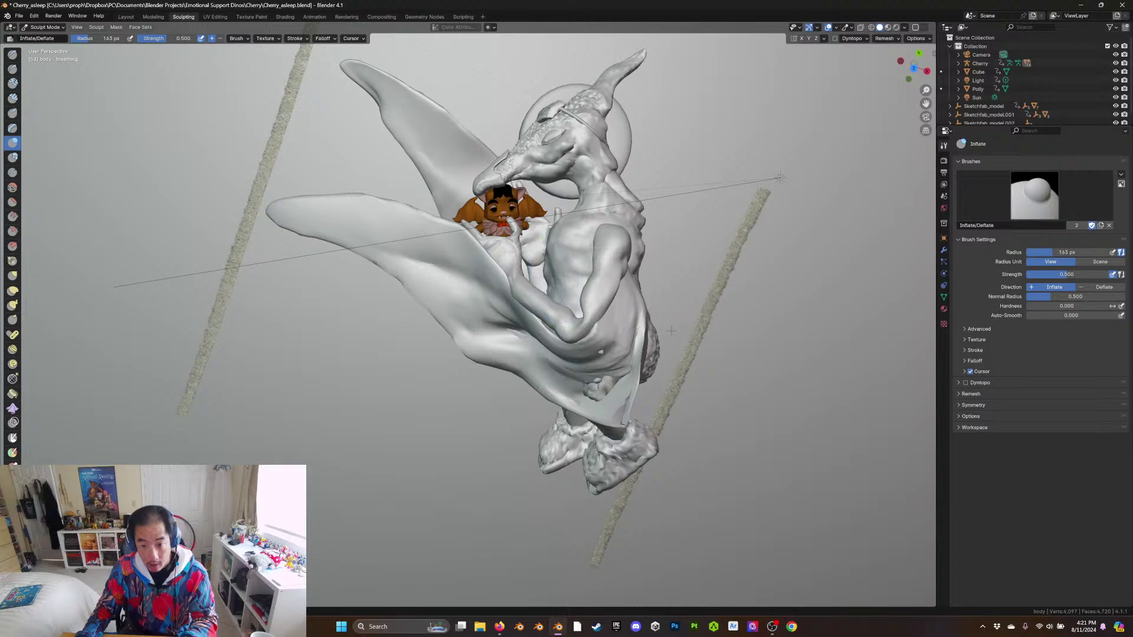
{"action": "middle_click_drag", "start_coordinate": [654, 332], "coordinate": [664, 335]}
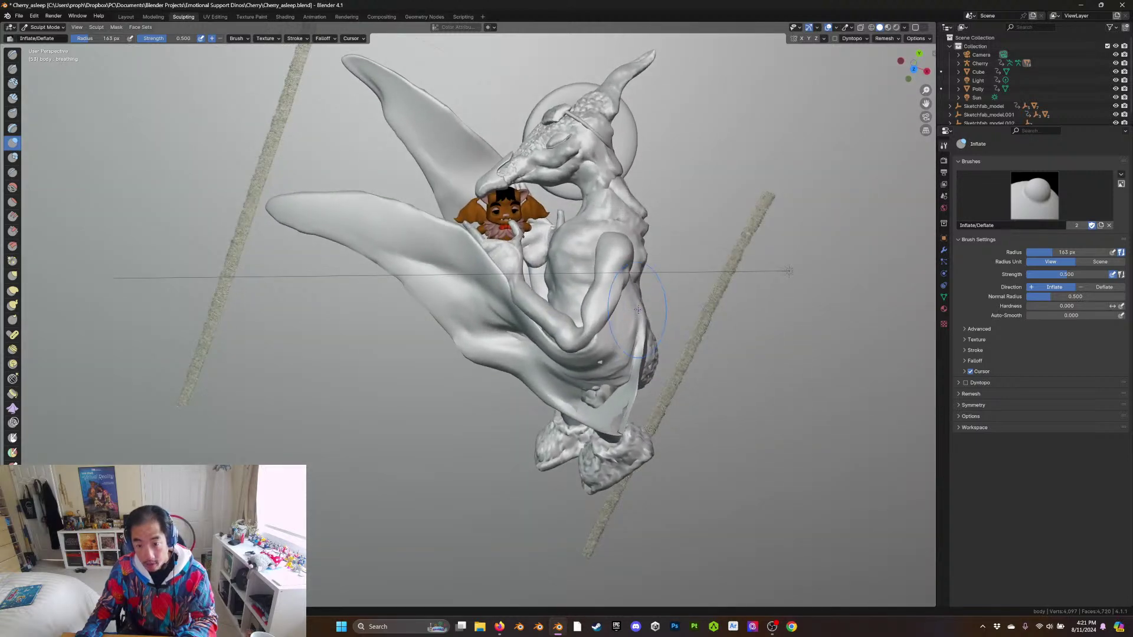
{"action": "left_click_drag", "start_coordinate": [652, 343], "coordinate": [653, 327]}
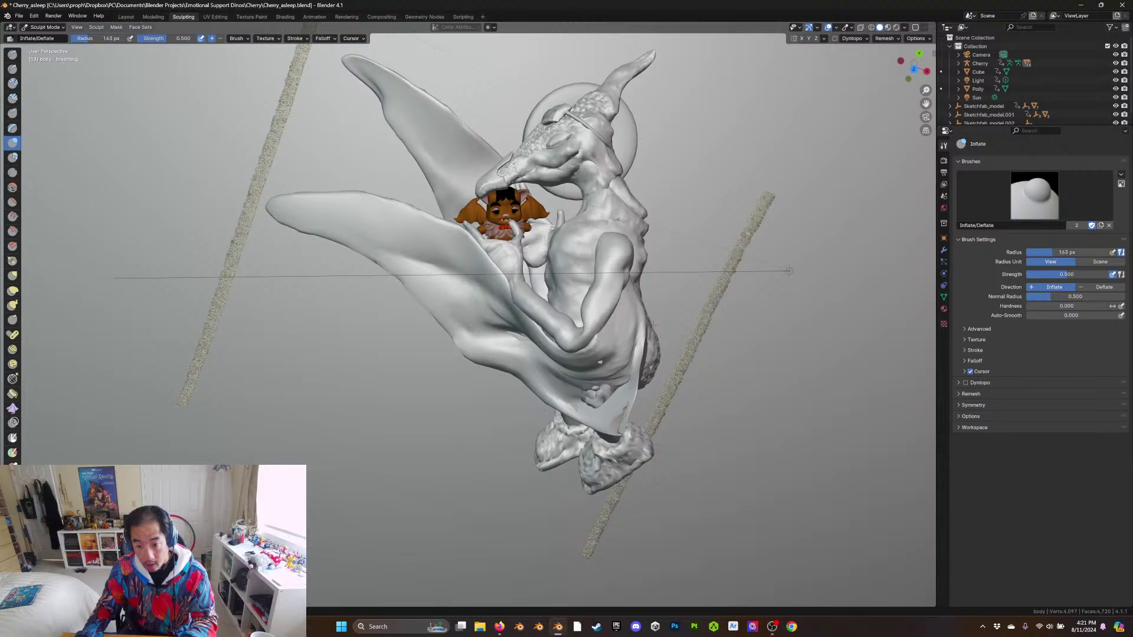
{"action": "middle_click_drag", "start_coordinate": [668, 328], "coordinate": [541, 297]}
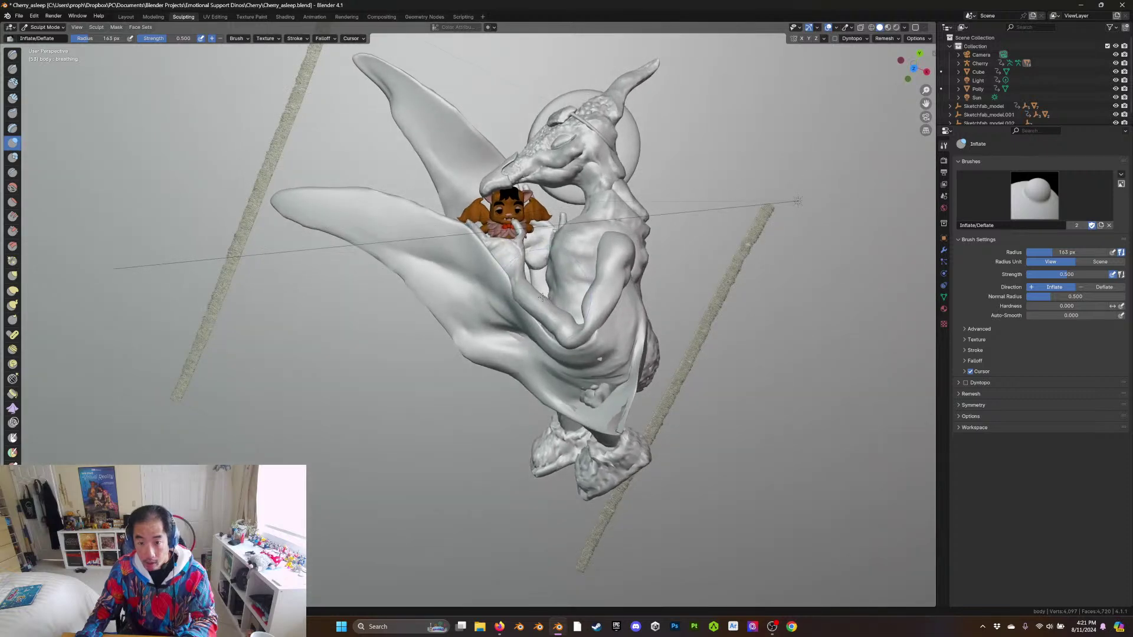
Return to the Layout workspace and vary the breathing shape key's value to check the swelling, leaving it at 1.000
{"action": "left_click", "coordinate": [127, 16]}
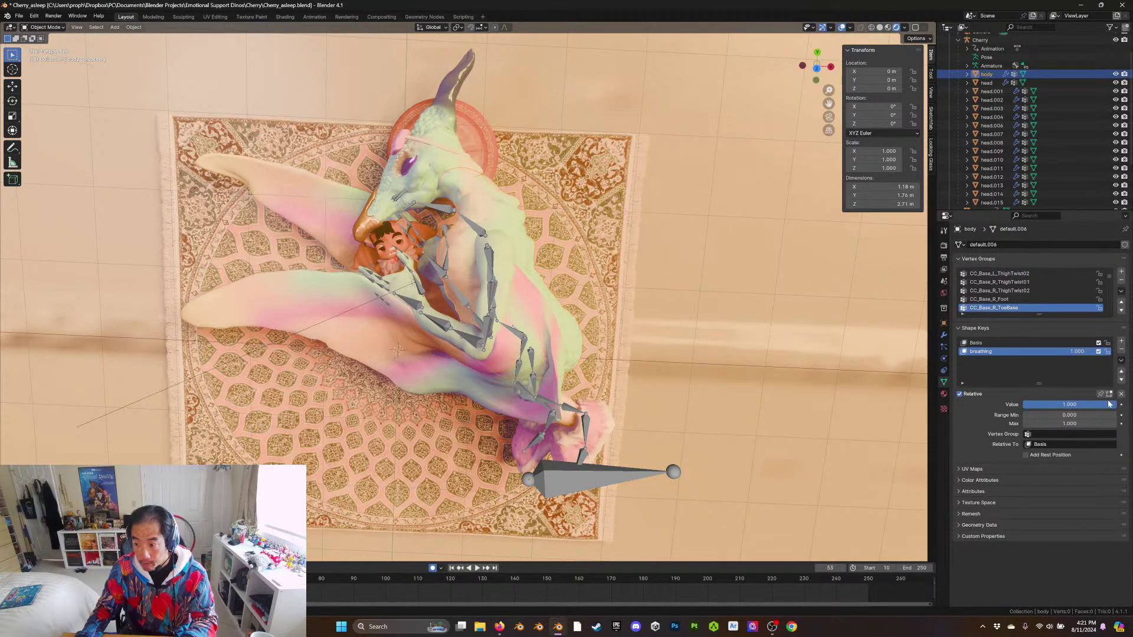
{"action": "mouse_move", "coordinate": [1114, 405]}
{"action": "left_mouse_down"}
{"action": "mouse_move", "coordinate": [1024, 405]}
{"action": "mouse_move", "coordinate": [1116, 405]}
{"action": "left_mouse_up"}
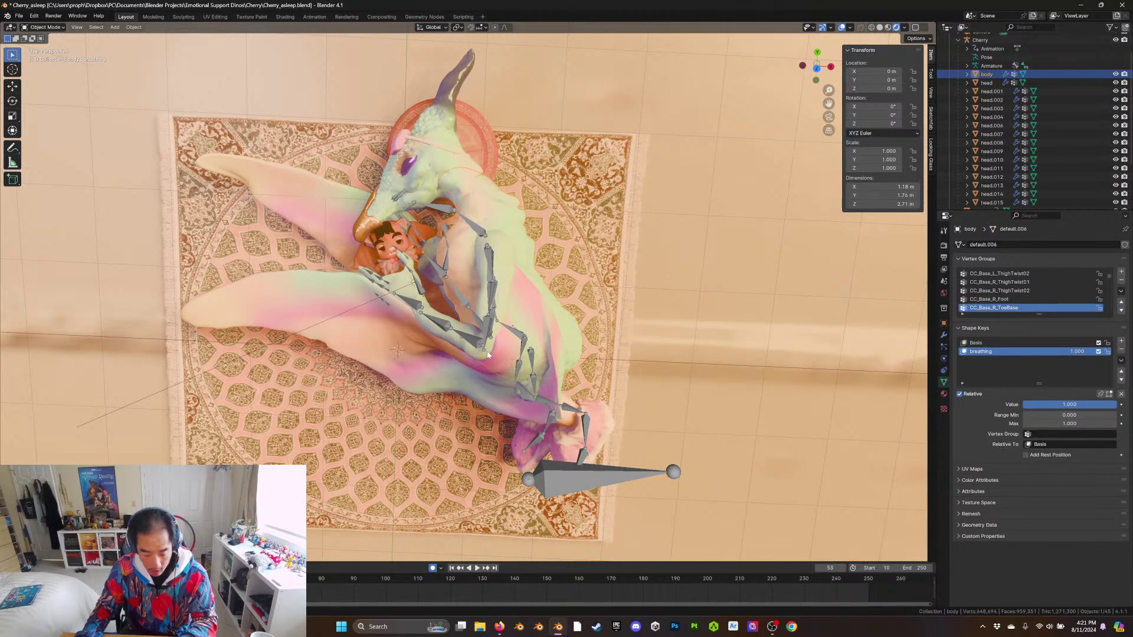
{"action": "key", "text": "ctrl+Tab"}
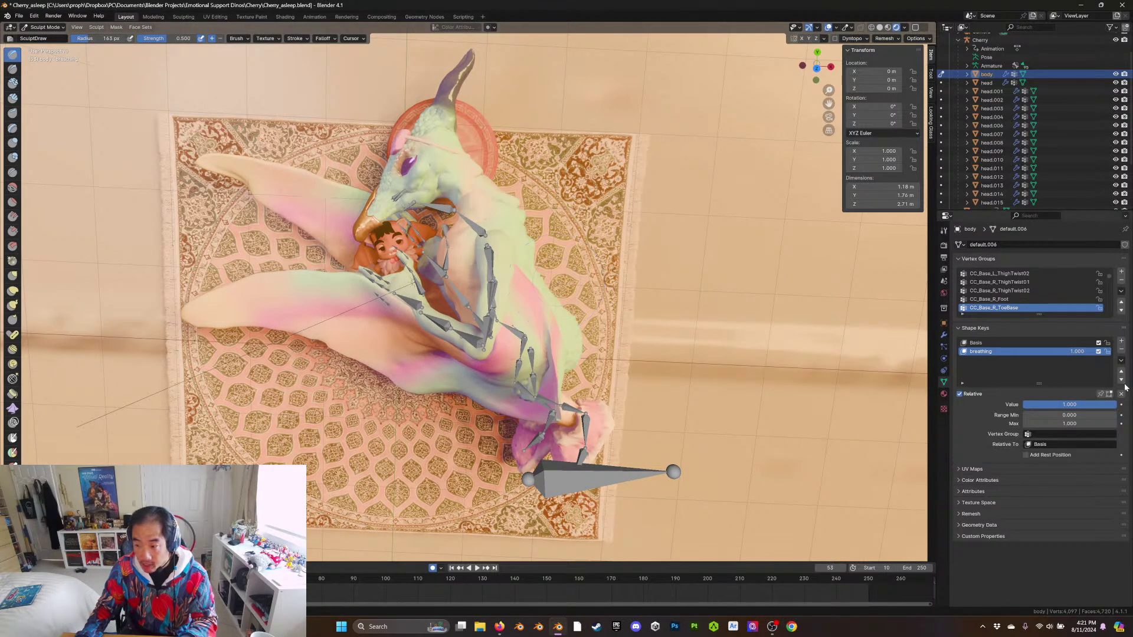
{"action": "mouse_move", "coordinate": [1115, 405]}
{"action": "left_mouse_down"}
{"action": "mouse_move", "coordinate": [1025, 405]}
{"action": "mouse_move", "coordinate": [1115, 405]}
{"action": "left_mouse_up"}
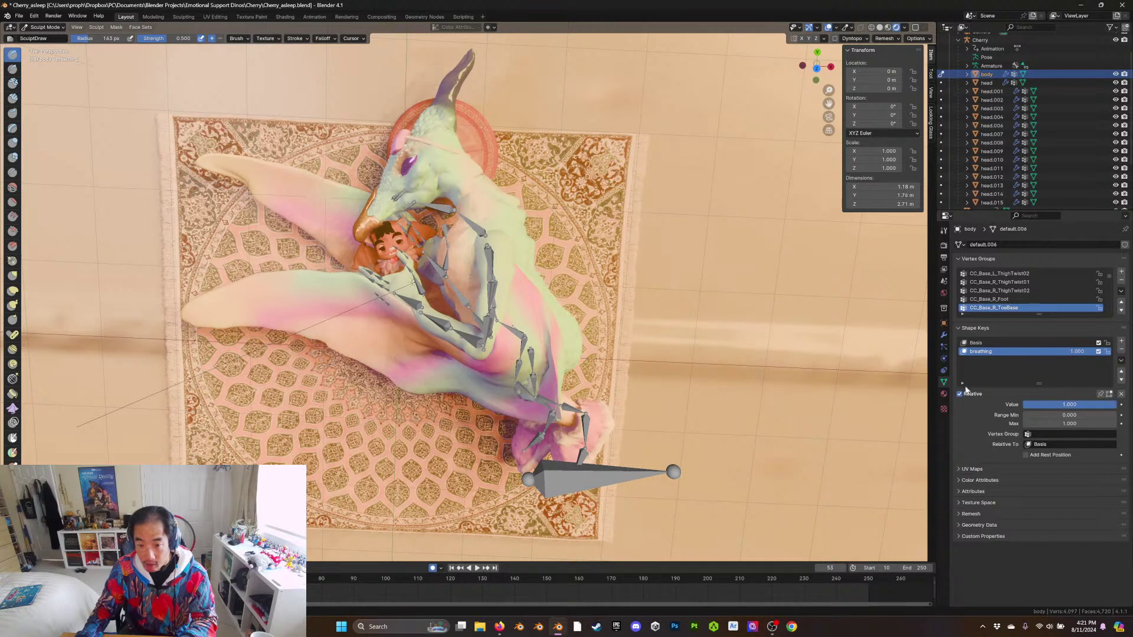
{"action": "mouse_move", "coordinate": [1103, 405]}
{"action": "left_mouse_down"}
{"action": "mouse_move", "coordinate": [1024, 405]}
{"action": "mouse_move", "coordinate": [1112, 405]}
{"action": "left_mouse_up"}
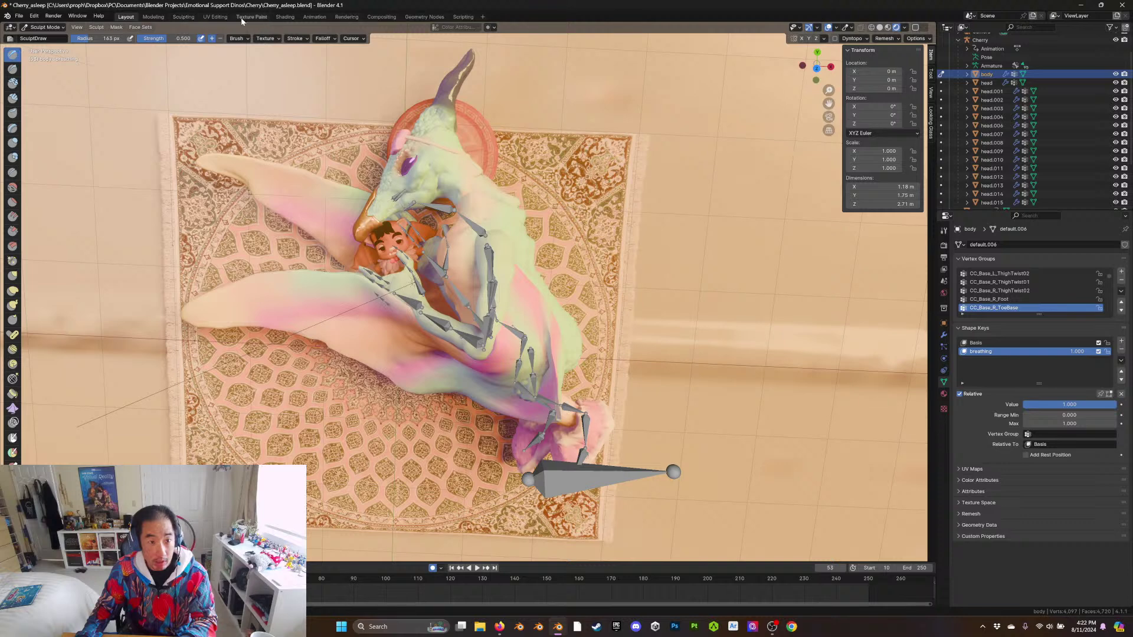
Choose the Inflate/Deflate brush in the Sculpting workspace, and return to the Layout workspace in Object Mode
{"action": "left_click", "coordinate": [183, 16]}
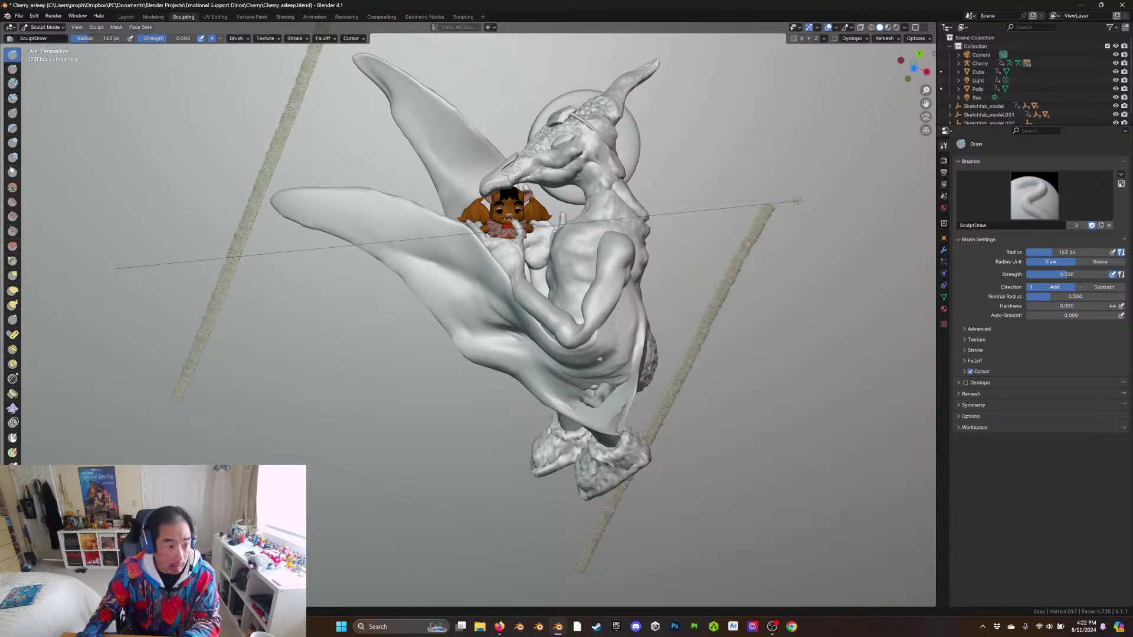
{"action": "left_click", "coordinate": [12, 142]}
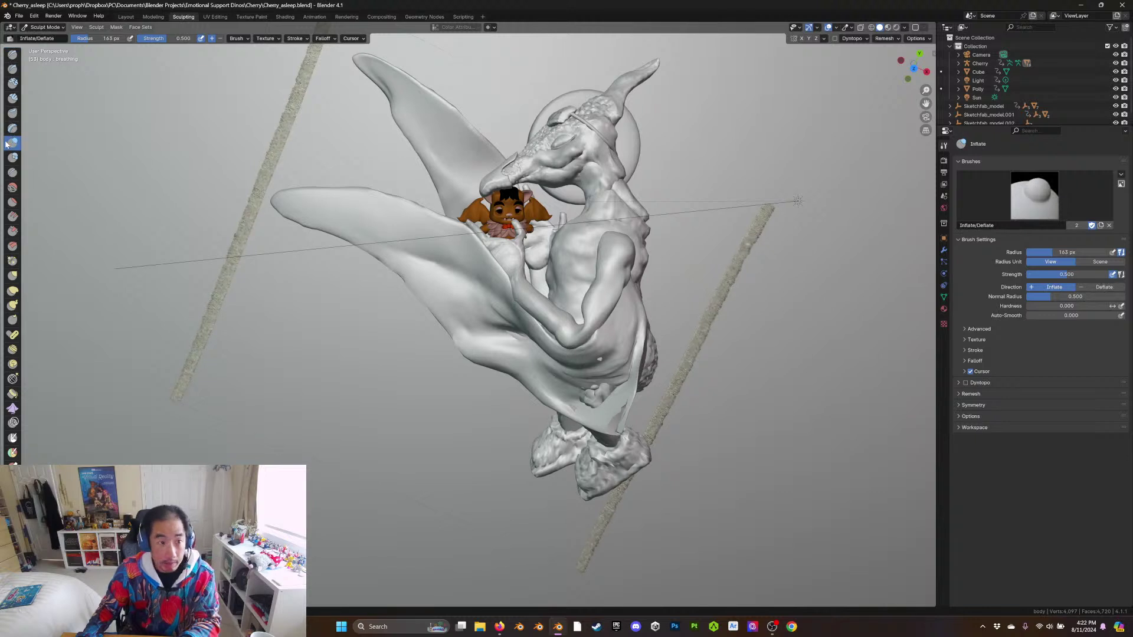
{"action": "left_click", "coordinate": [11, 40]}
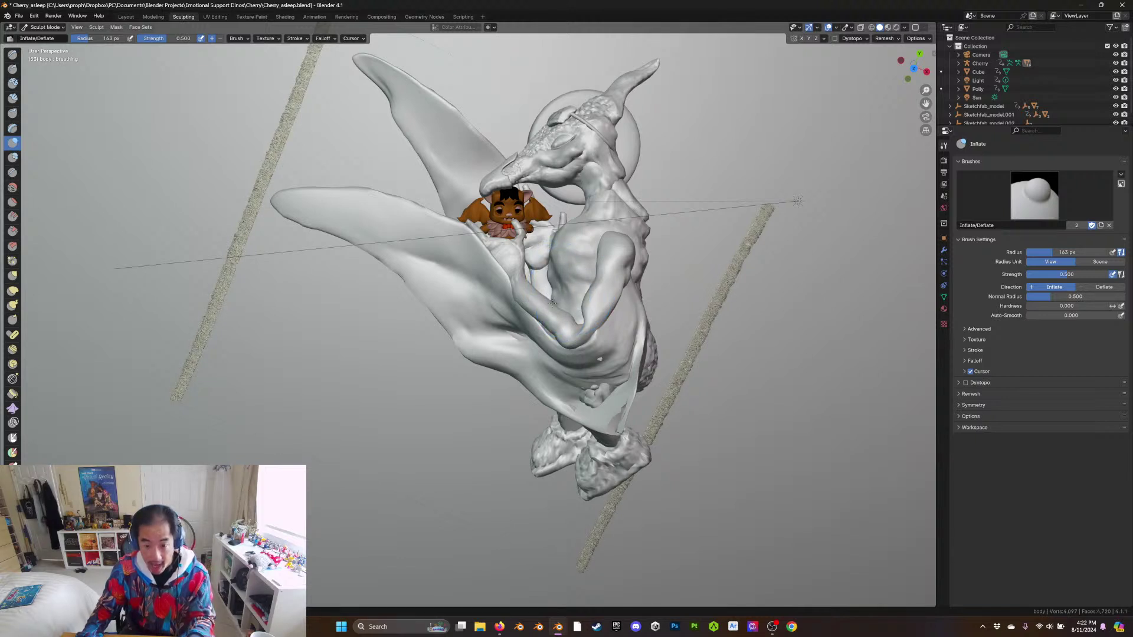
{"action": "left_click", "coordinate": [125, 16]}
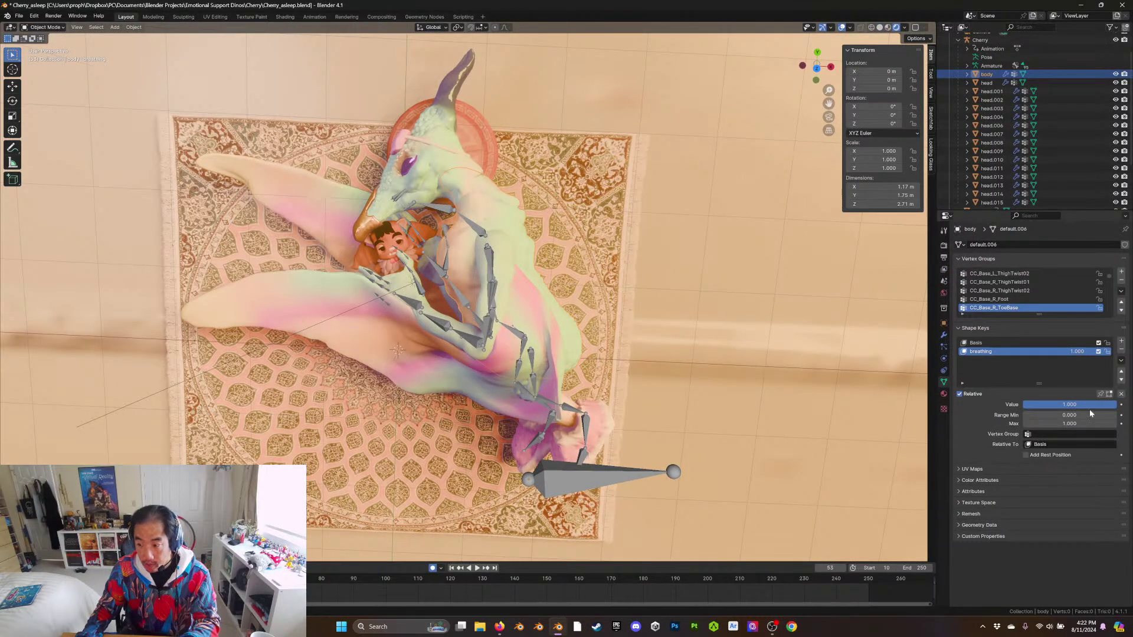
Set the body's breathing shape key value to 0.000 and keyframe it at frame 10
{"action": "left_click_drag", "start_coordinate": [1103, 405], "coordinate": [1022, 404]}
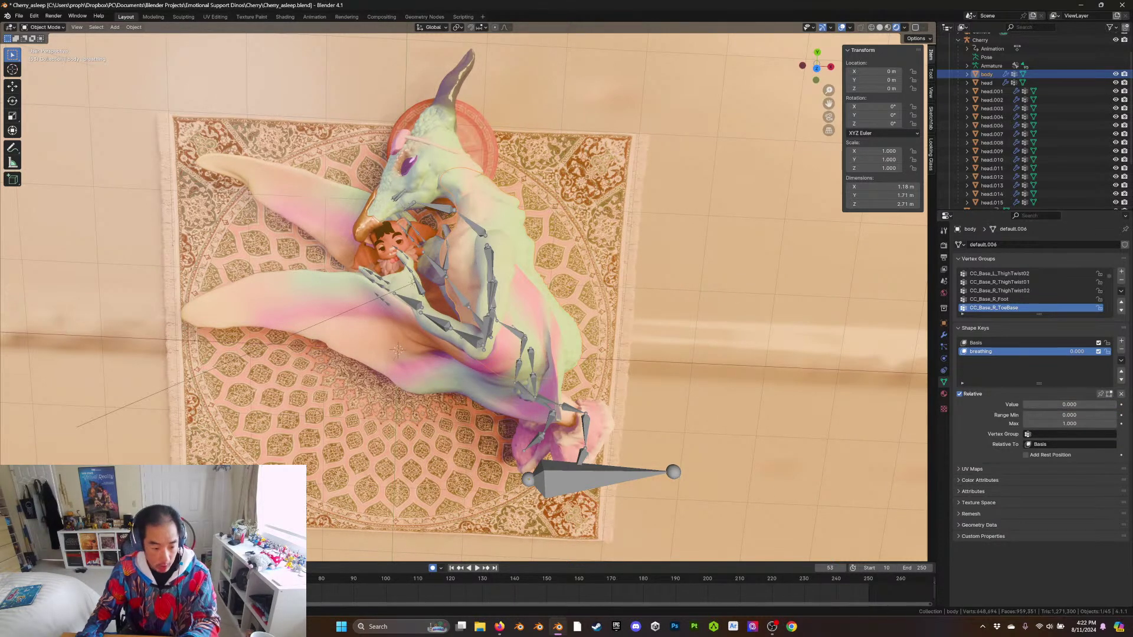
{"action": "left_click", "coordinate": [97, 579]}
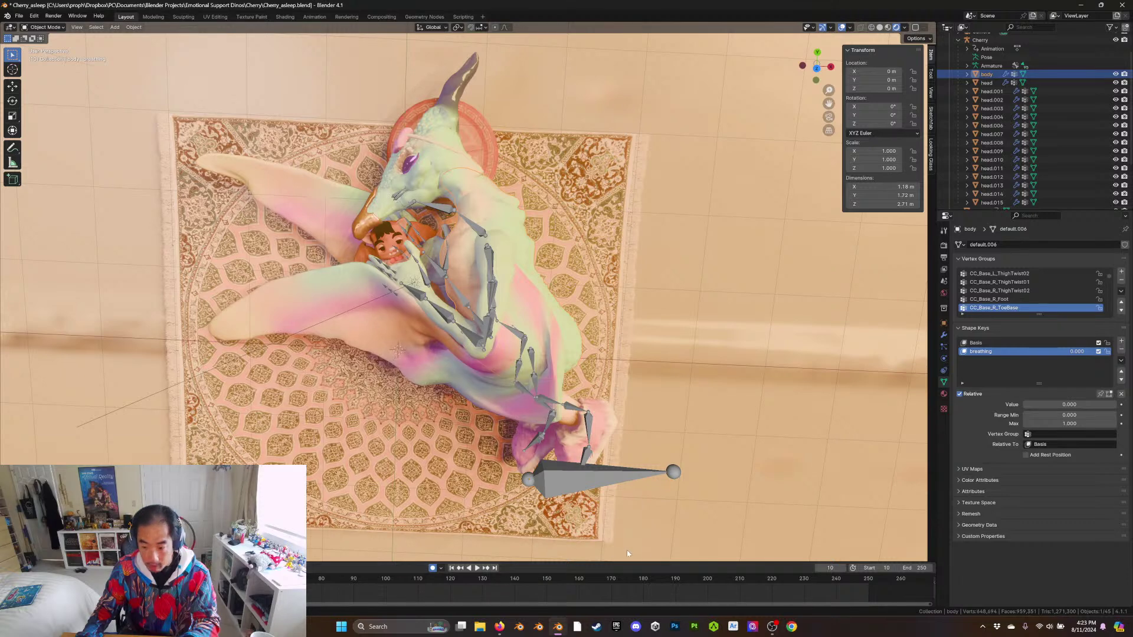
{"action": "left_click", "coordinate": [1121, 405]}
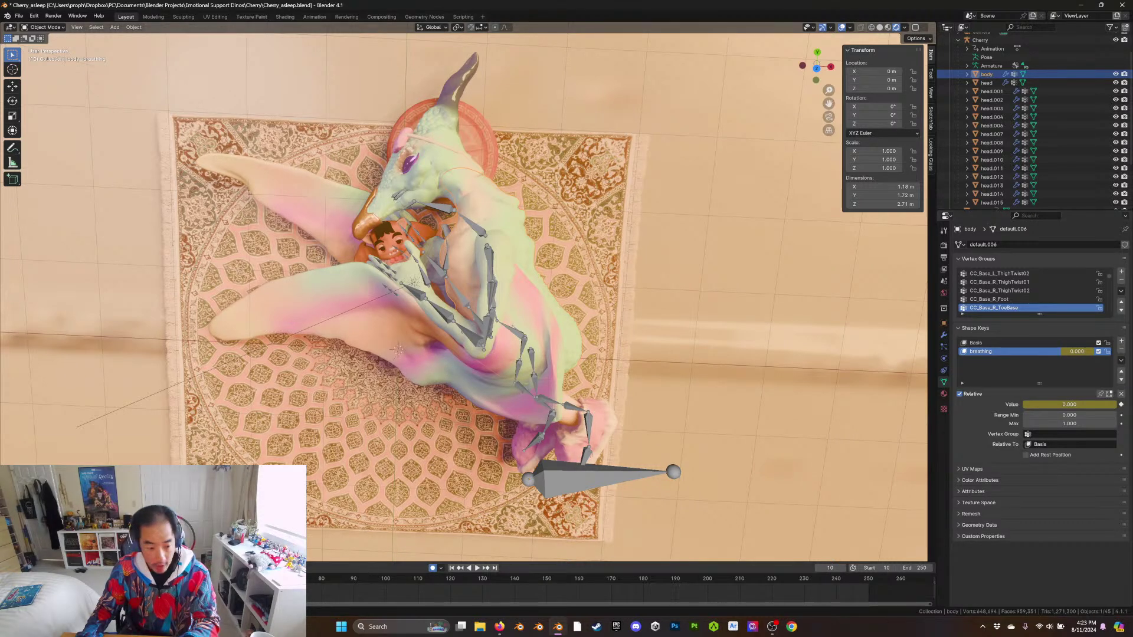
Preview the motion for timing, and keyframe the breathing shape key at frame 50 with a value of 1.000
{"action": "key", "text": "space"}
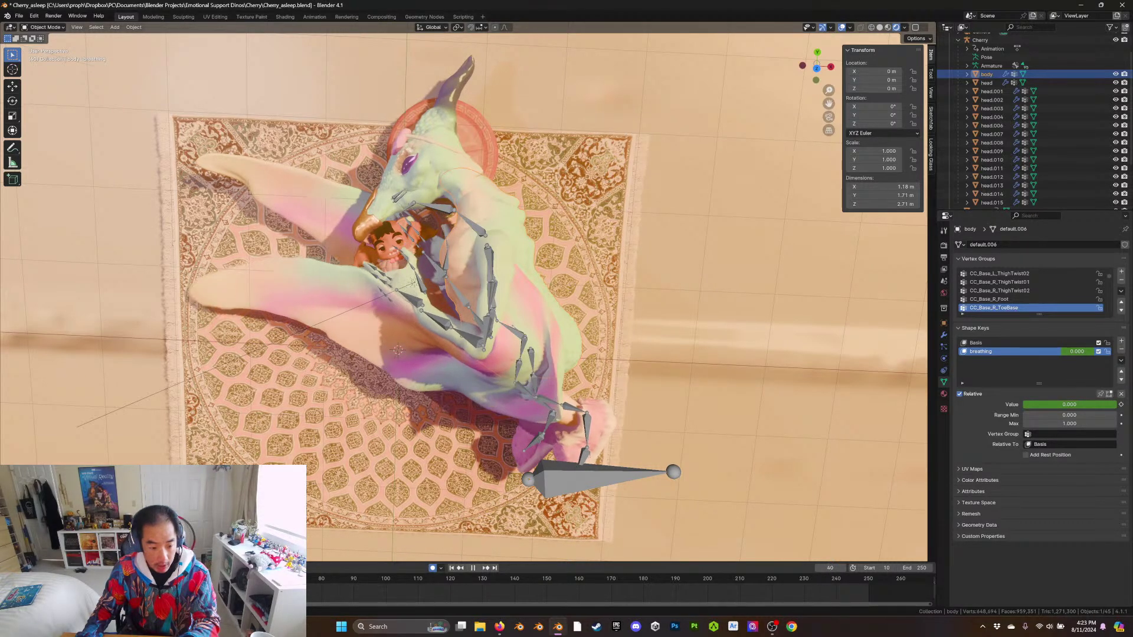
{"action": "key", "text": "space"}
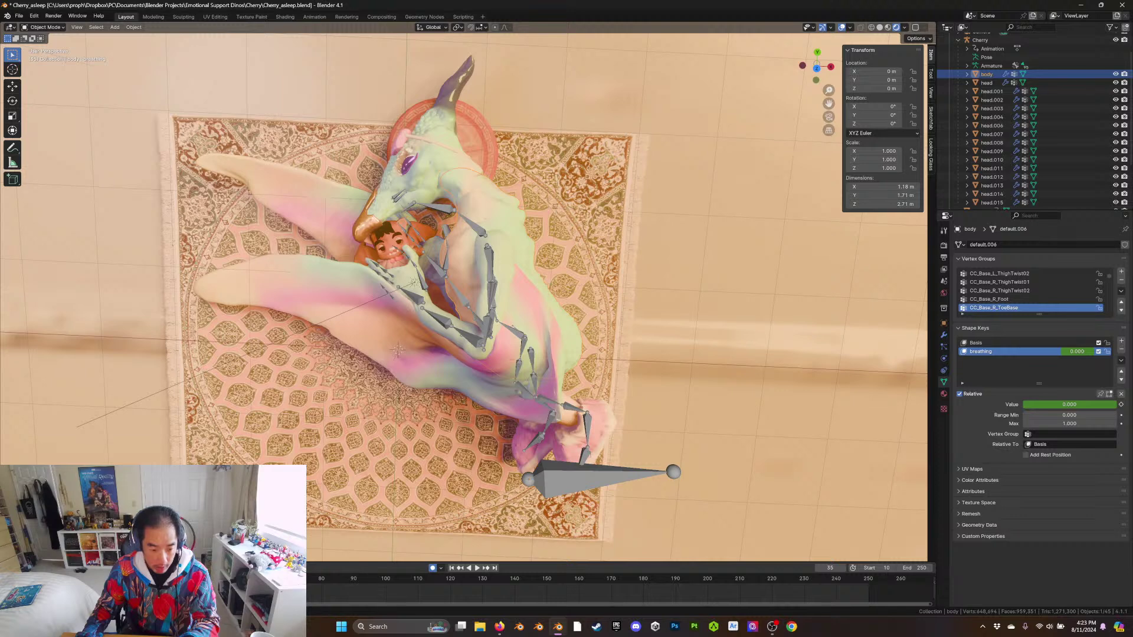
{"action": "left_click", "coordinate": [226, 579]}
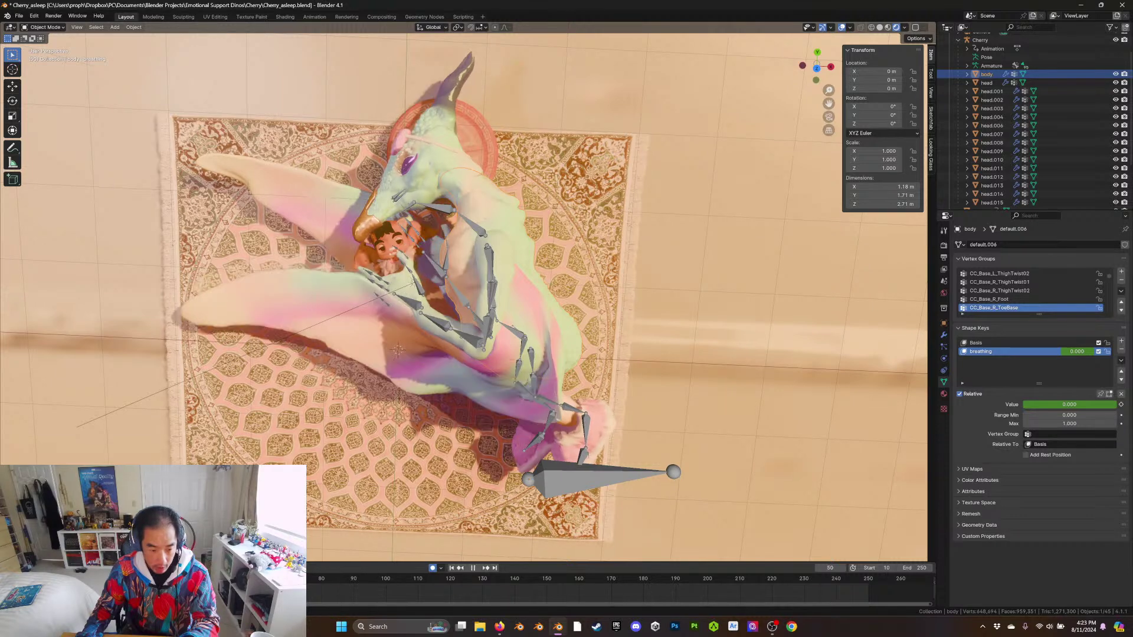
{"action": "left_click", "coordinate": [1121, 405]}
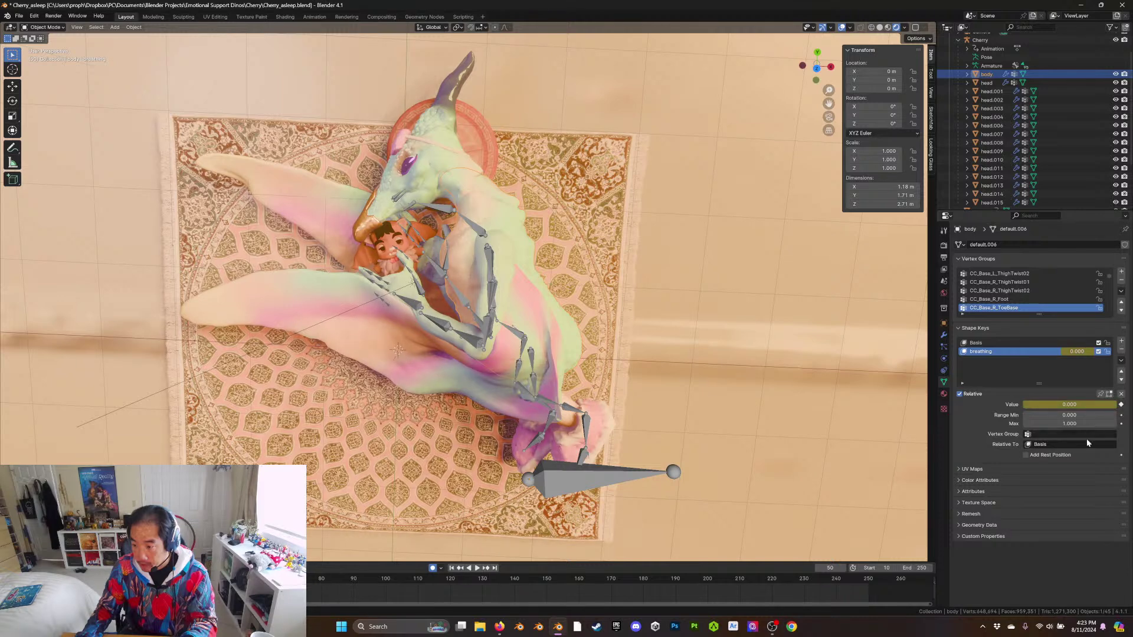
{"action": "left_click_drag", "start_coordinate": [1061, 405], "coordinate": [1115, 404]}
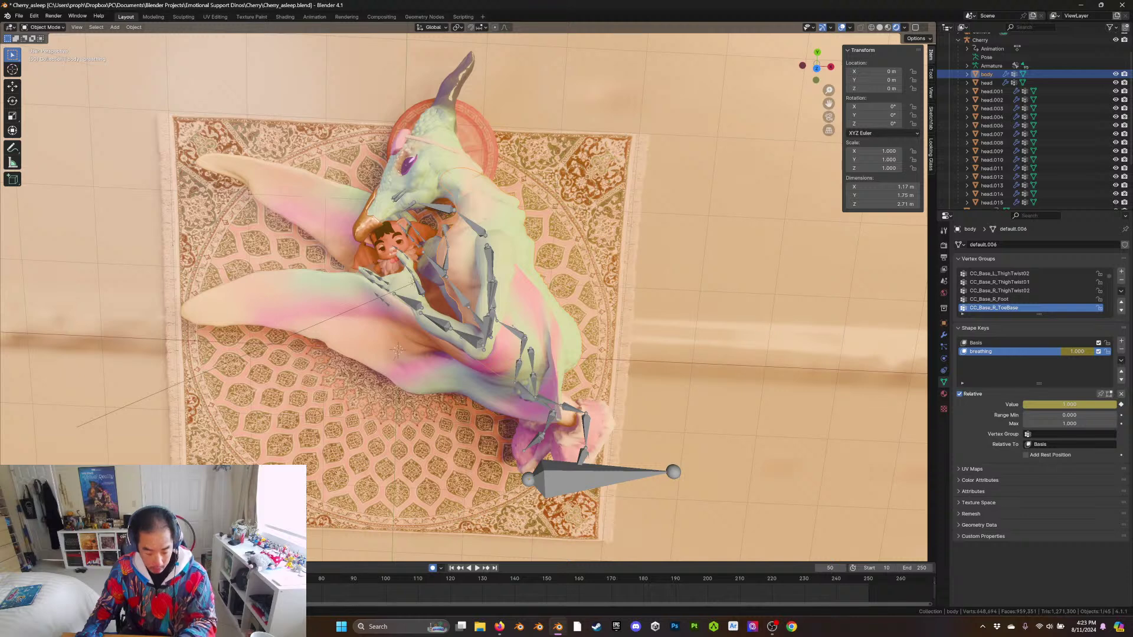
Paste a copy of the breathing keyframes at frame 100 and shift the copied pair to frames 110 and 160
{"action": "left_click", "coordinate": [387, 578]}
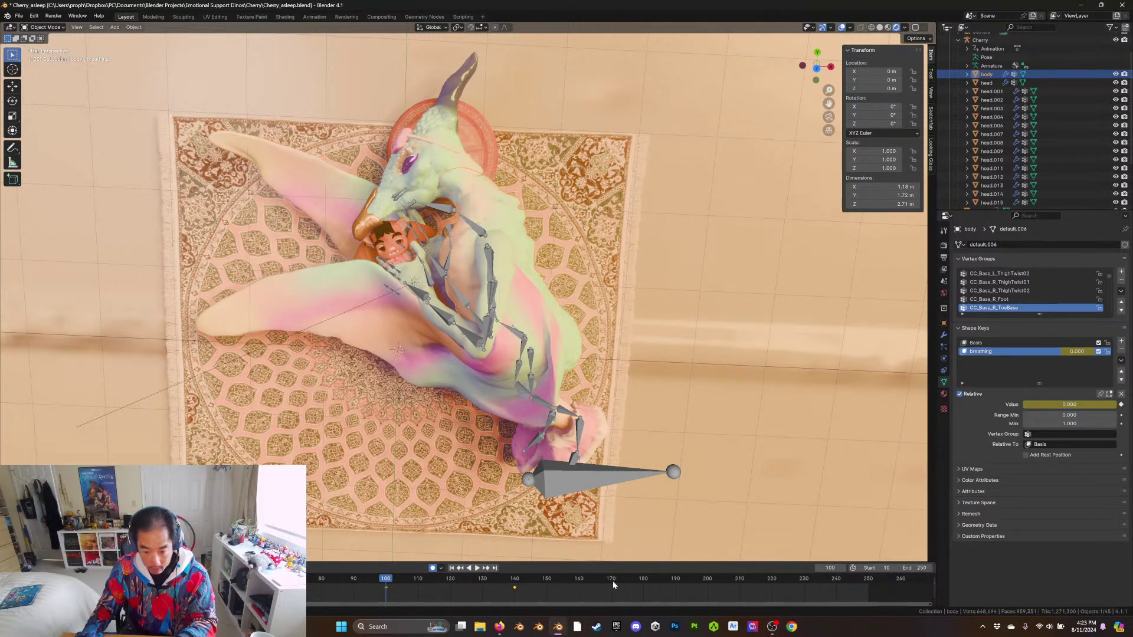
{"action": "left_click", "coordinate": [643, 580]}
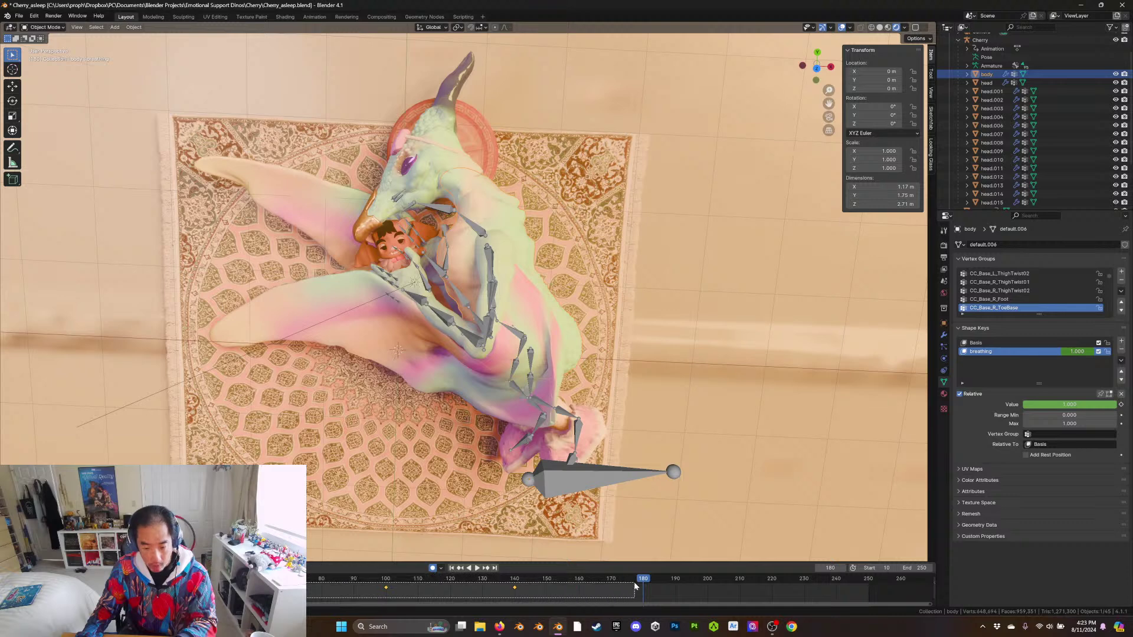
{"action": "key", "text": "g"}
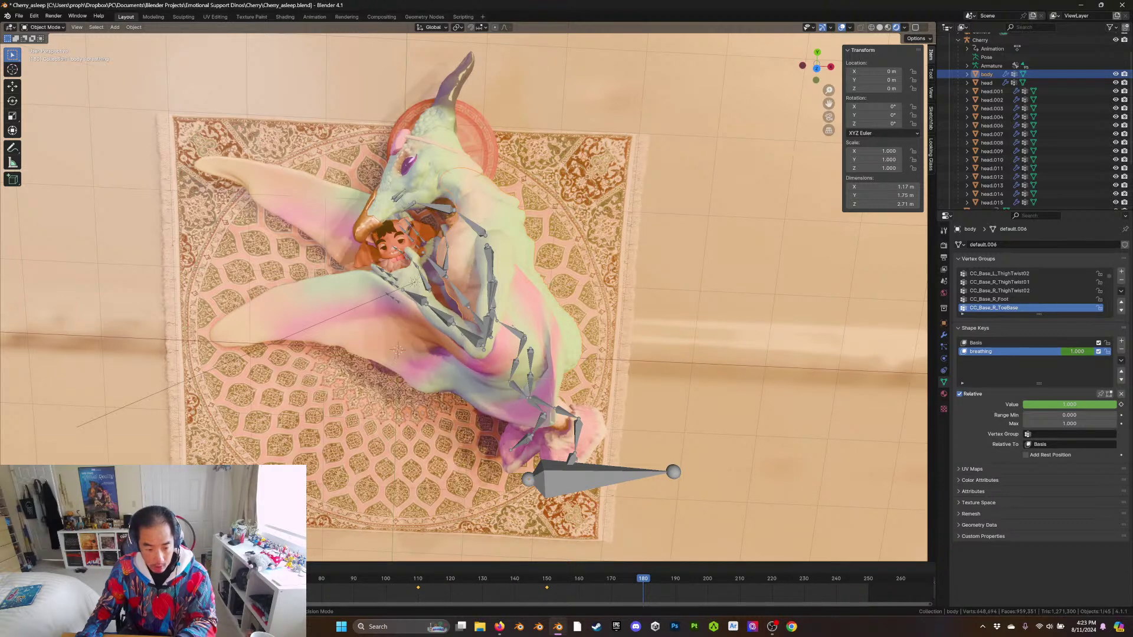
{"action": "left_click", "coordinate": [317, 593]}
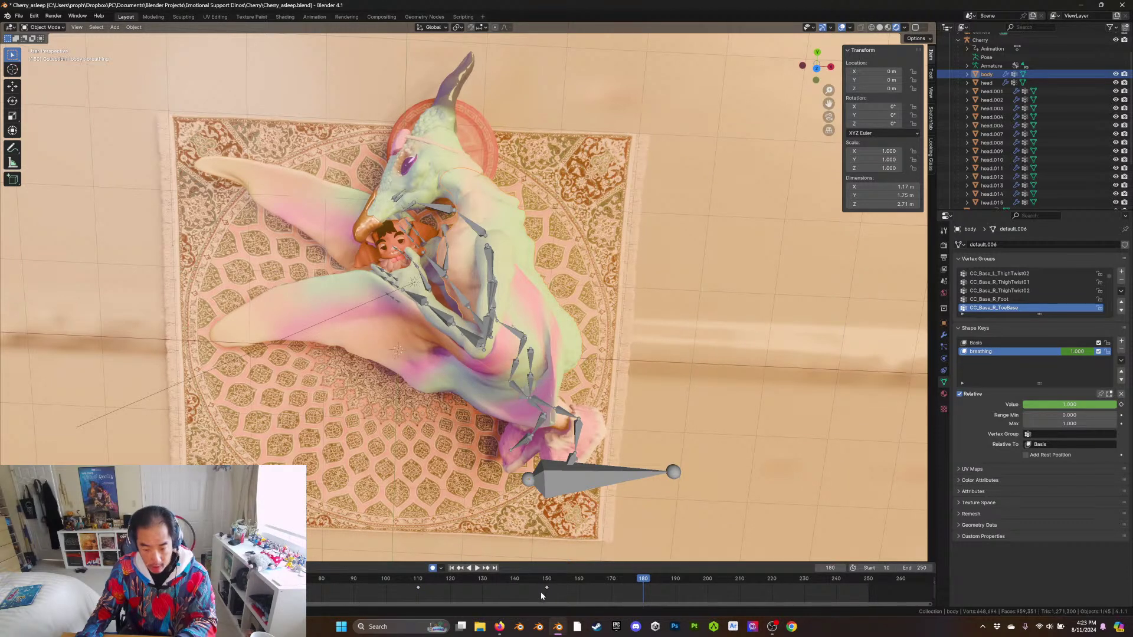
{"action": "mouse_move", "coordinate": [545, 589]}
{"action": "left_mouse_down"}
{"action": "mouse_move", "coordinate": [578, 593]}
{"action": "mouse_move", "coordinate": [406, 586]}
{"action": "left_mouse_up"}
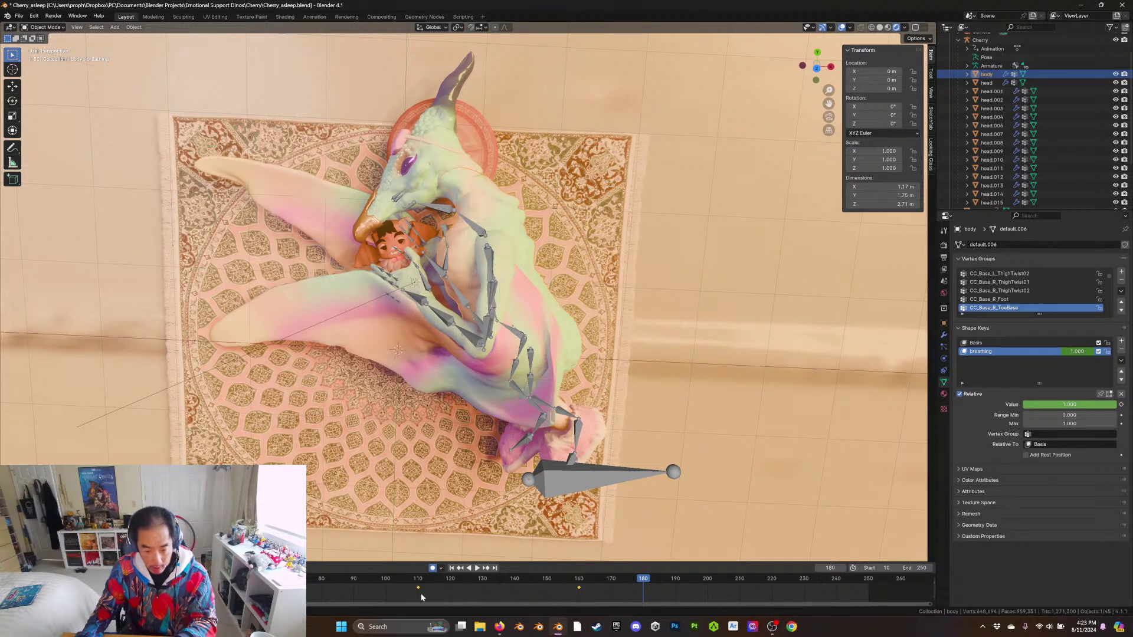
Paste the breathing keyframe pair at frame 200 and play back the animation
{"action": "left_click", "coordinate": [708, 580]}
{"action": "key", "text": "ctrl+v"}
{"action": "key", "text": "space"}
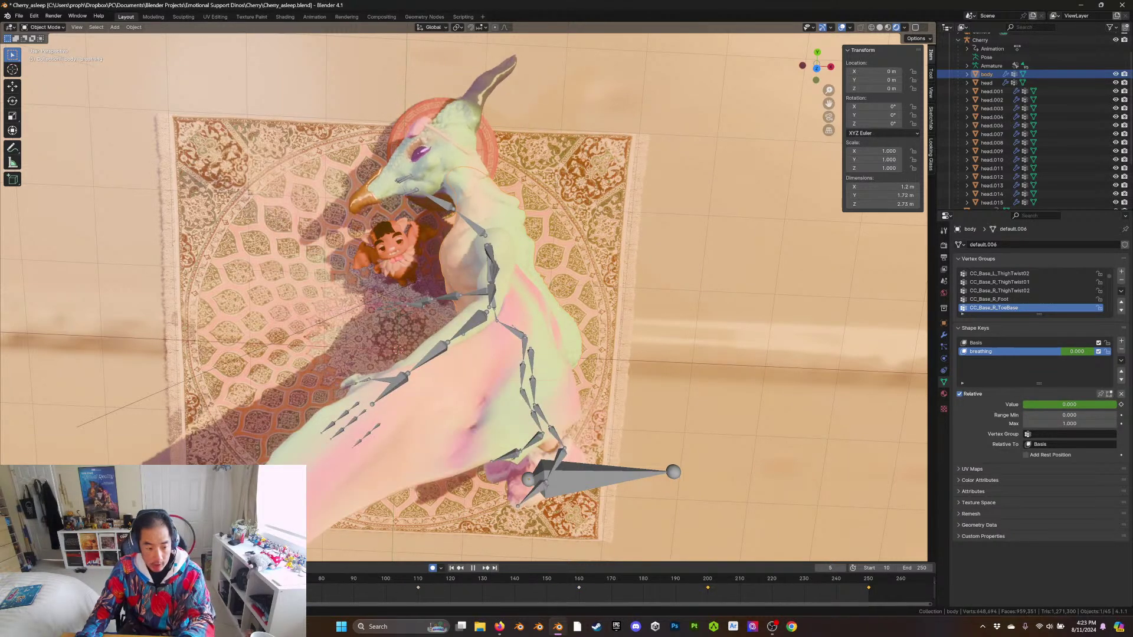
{"action": "key", "text": "space"}
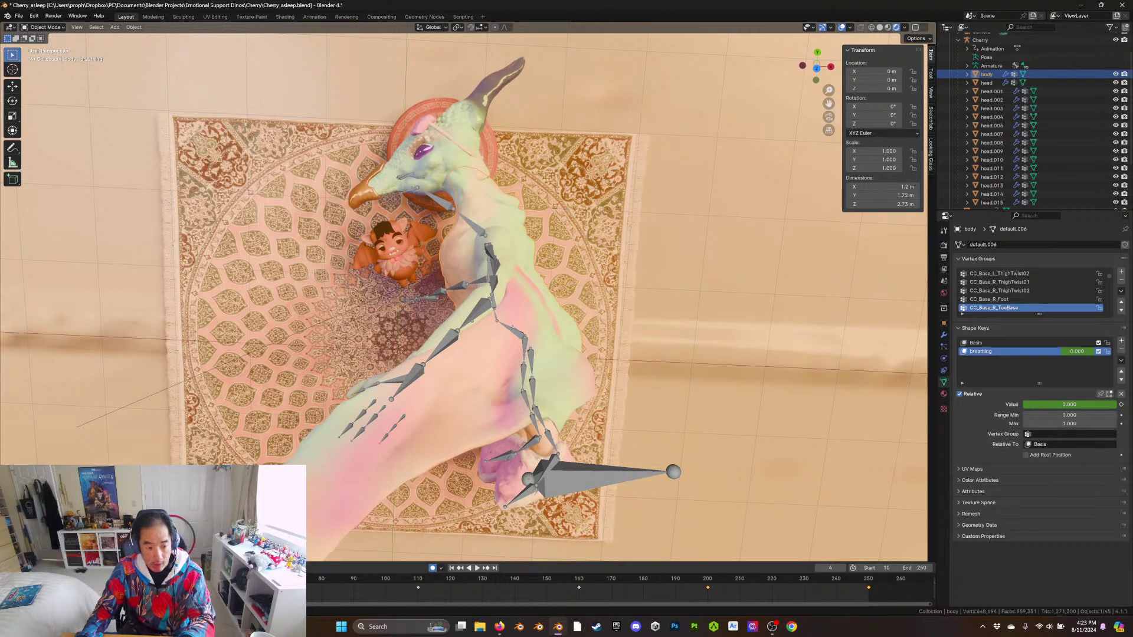
{"action": "key", "text": "space"}
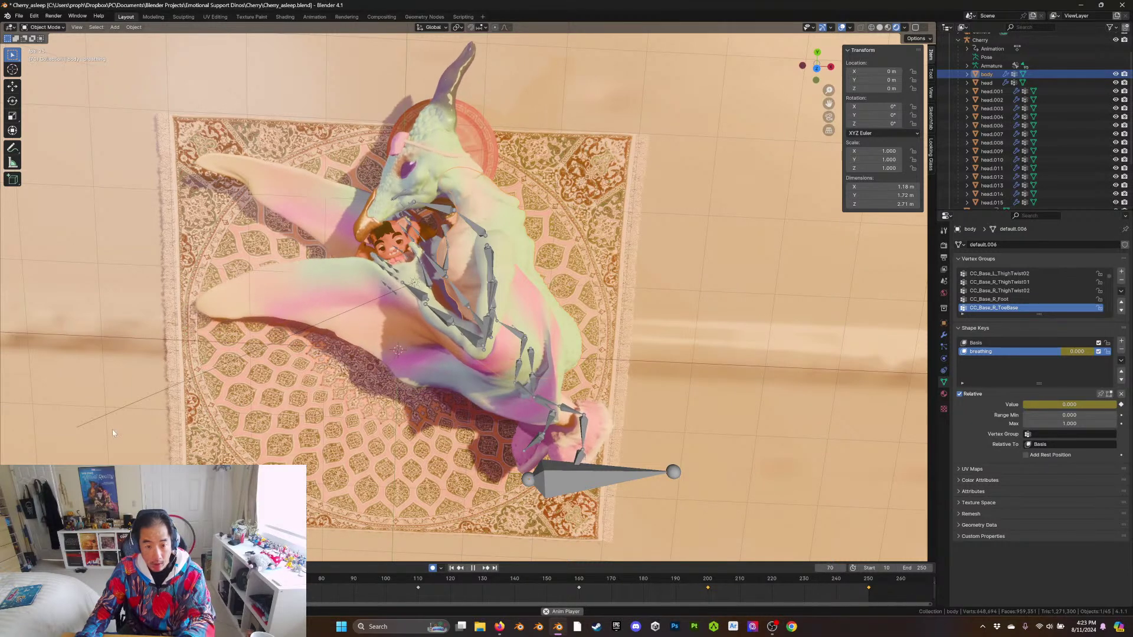
Hide the viewport overlays and review the playing breathing animation from low, oblique and overhead angles
{"action": "left_click", "coordinate": [702, 147]}
{"action": "left_click", "coordinate": [841, 27]}
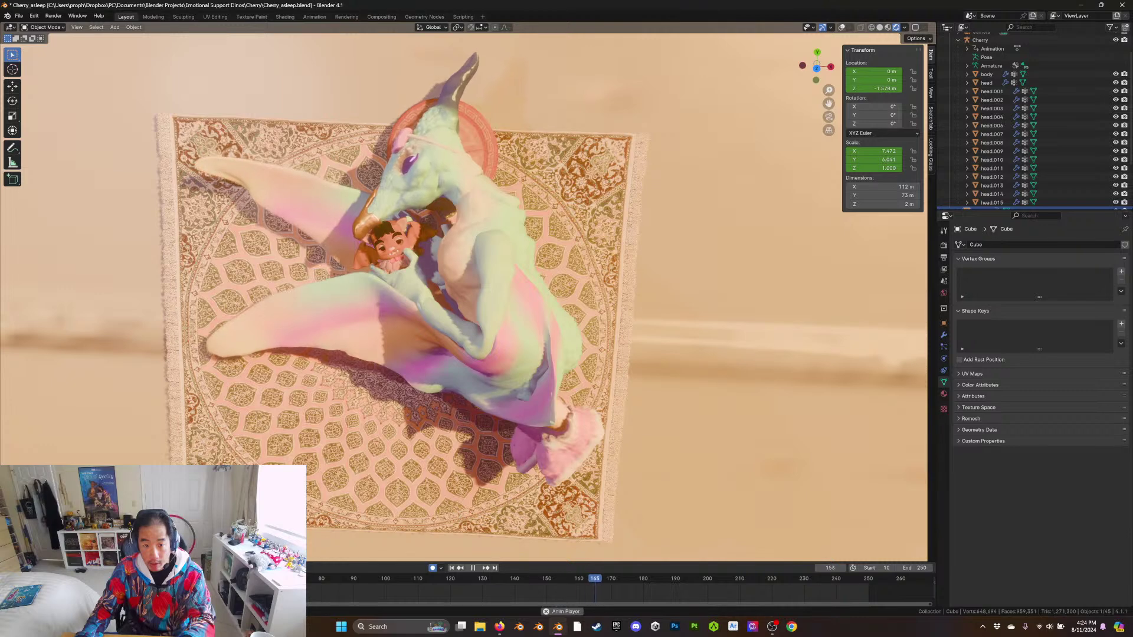
{"action": "middle_click_drag", "start_coordinate": [255, 449], "coordinate": [177, 355]}
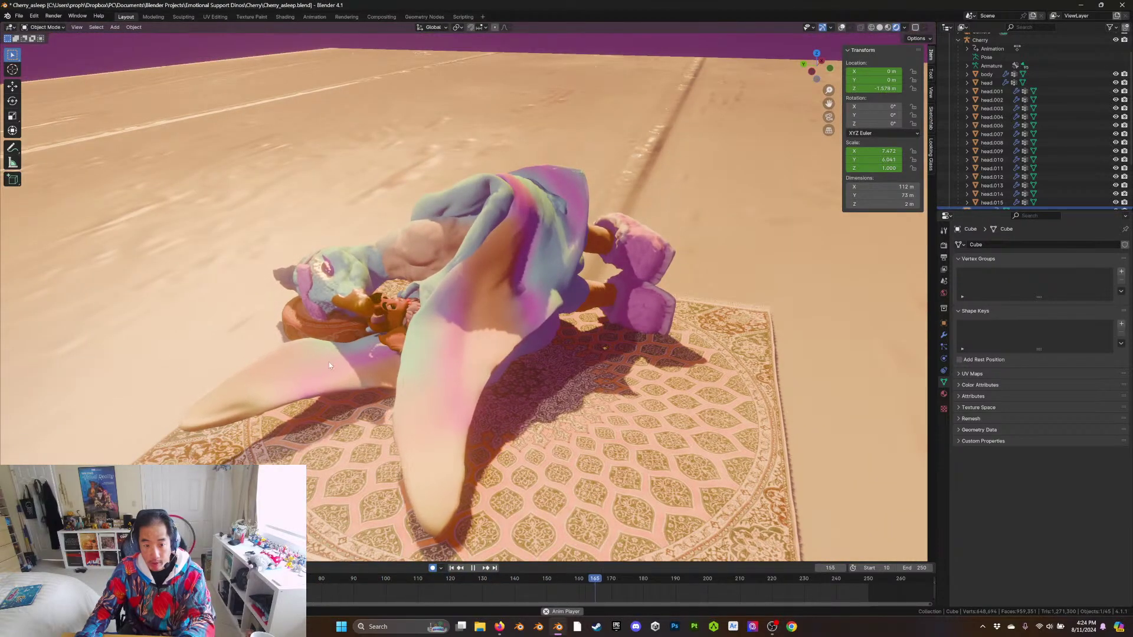
{"action": "scroll", "coordinate": [328, 362], "scroll_direction": "up", "scroll_amount": 2}
{"action": "middle_click_drag", "start_coordinate": [287, 384], "coordinate": [236, 435]}
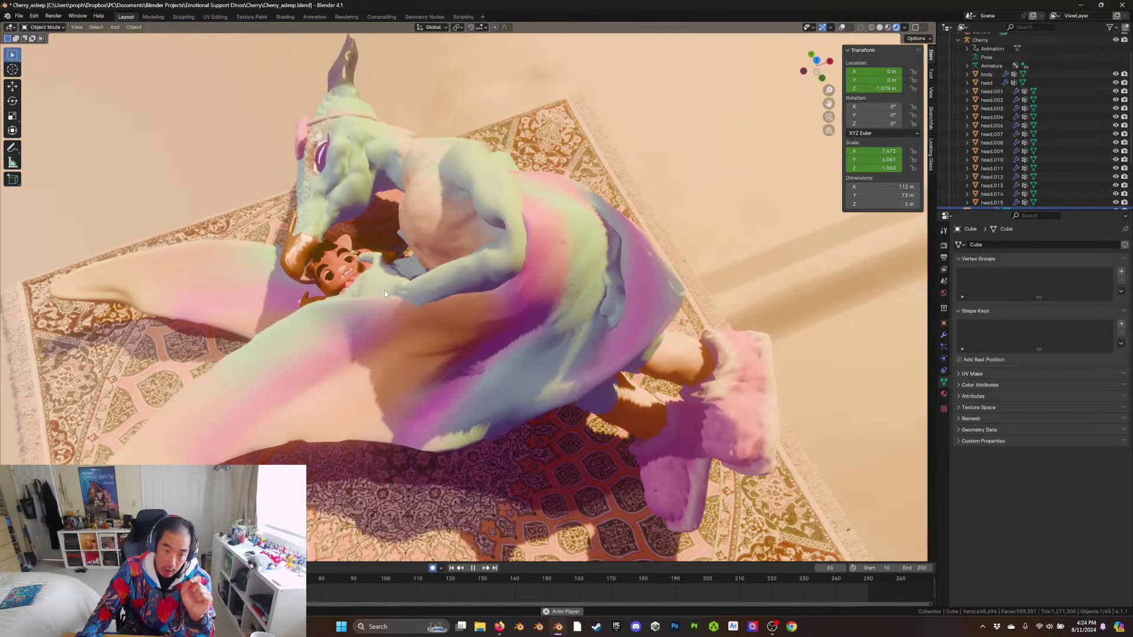
{"action": "scroll", "coordinate": [385, 293], "scroll_direction": "down", "scroll_amount": 1}
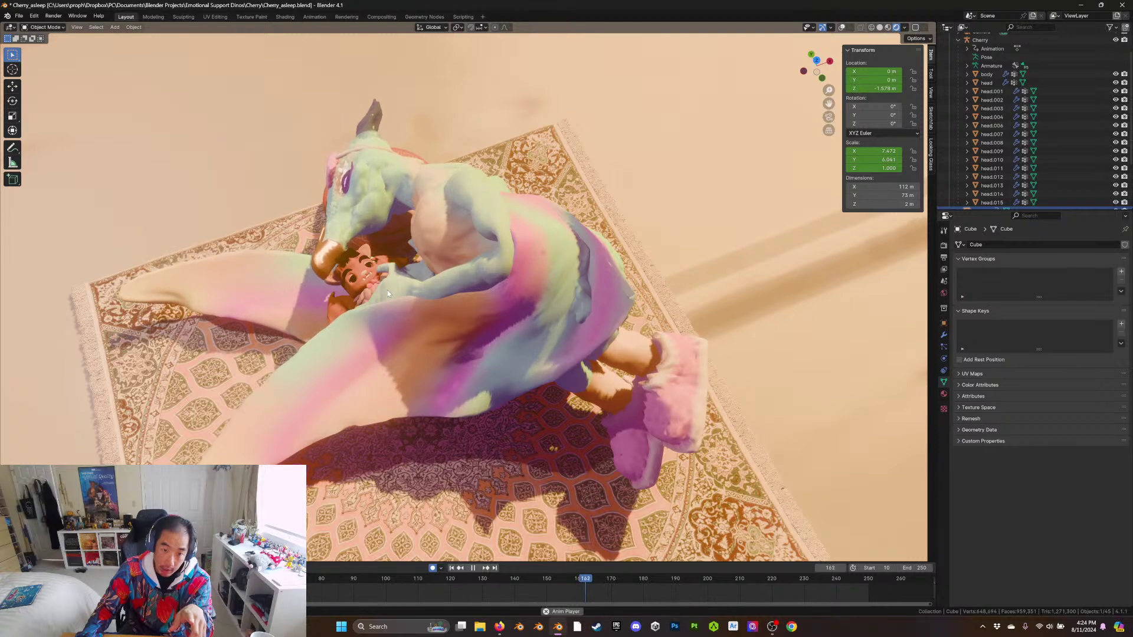
{"action": "middle_click_drag", "start_coordinate": [381, 303], "coordinate": [366, 364]}
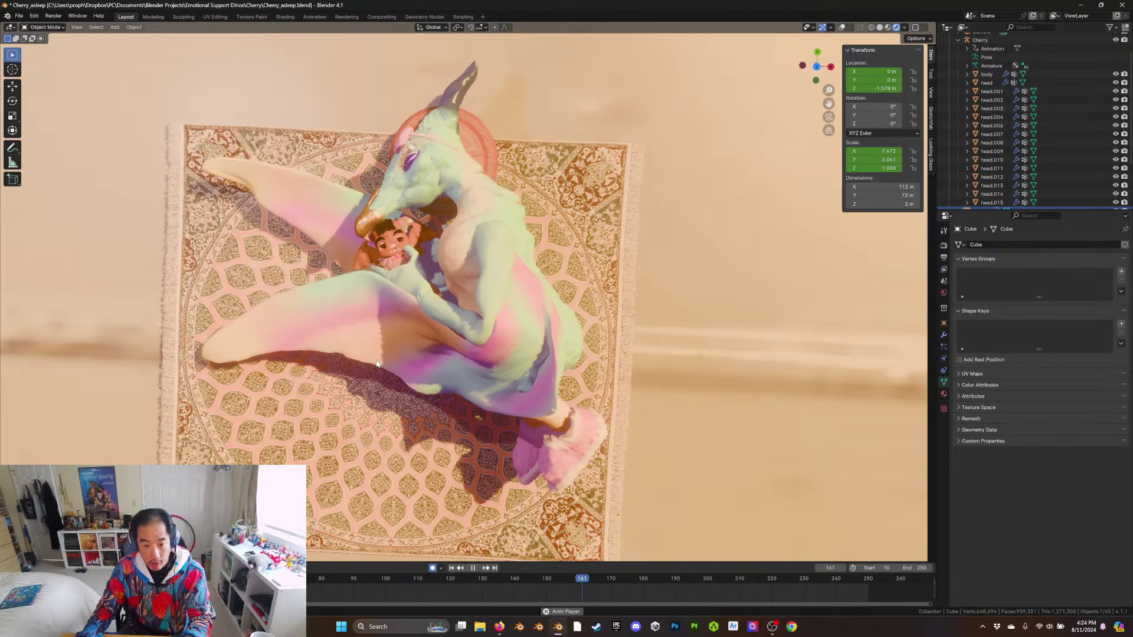
{"action": "key", "text": "space"}
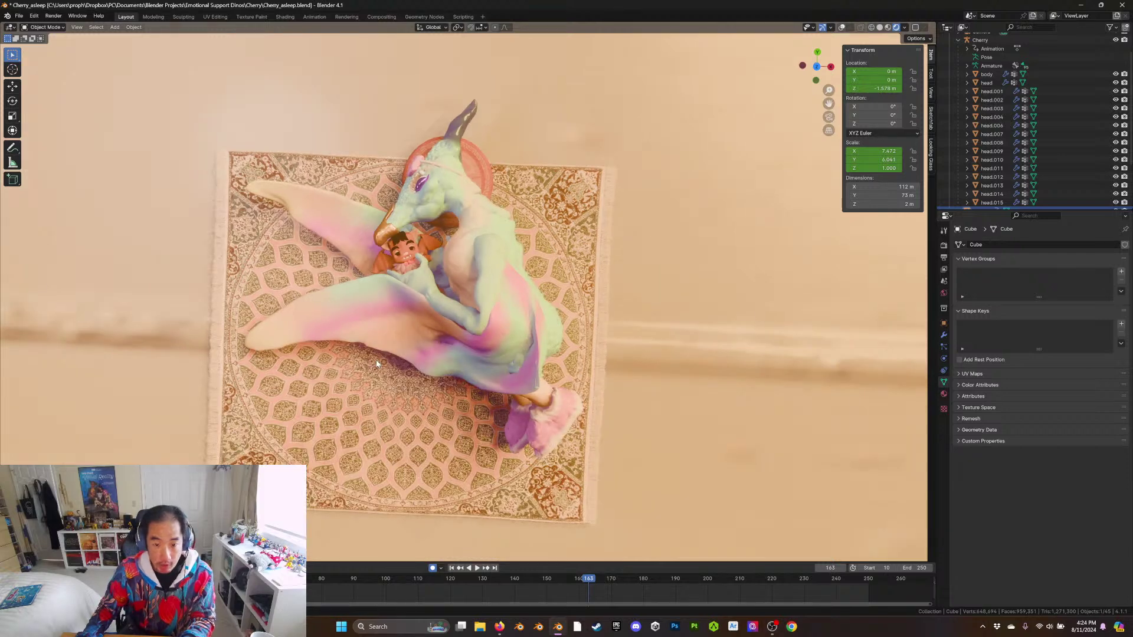
Replay the shot from overhead with the whole carpet in view, stop playback and switch to OBS
{"action": "key", "text": "alt+Tab"}
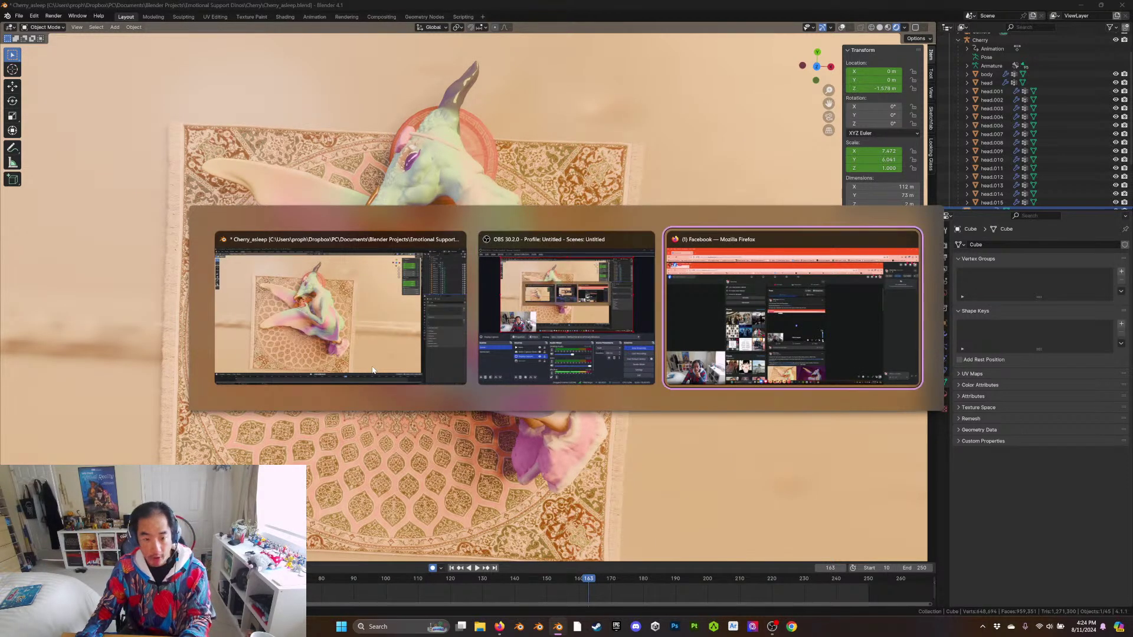
{"action": "left_click", "coordinate": [372, 370]}
{"action": "middle_click_drag", "start_coordinate": [356, 378], "coordinate": [370, 413]}
{"action": "scroll", "coordinate": [352, 375], "scroll_direction": "down", "scroll_amount": 1}
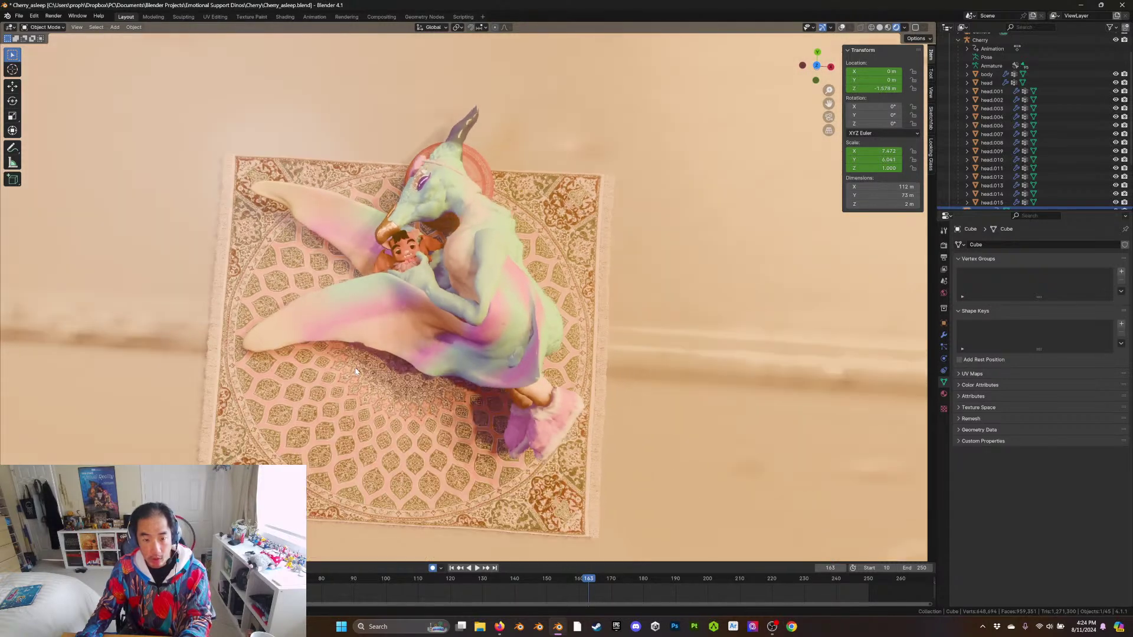
{"action": "scroll", "coordinate": [373, 424], "scroll_direction": "down", "scroll_amount": 1}
{"action": "key", "text": "space"}
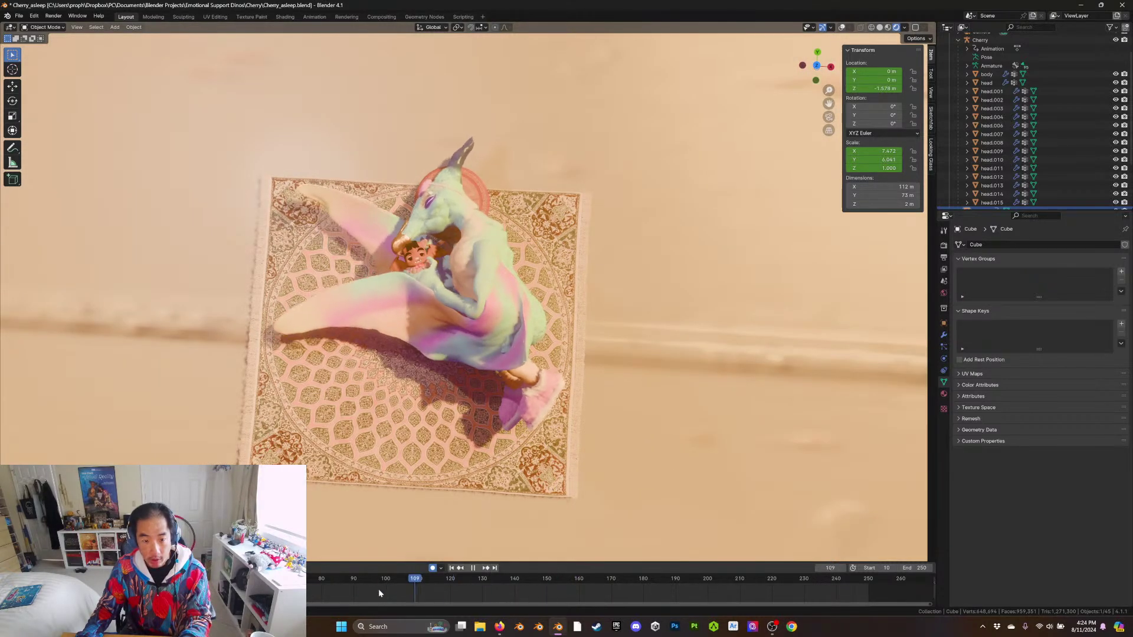
{"action": "key", "text": "space"}
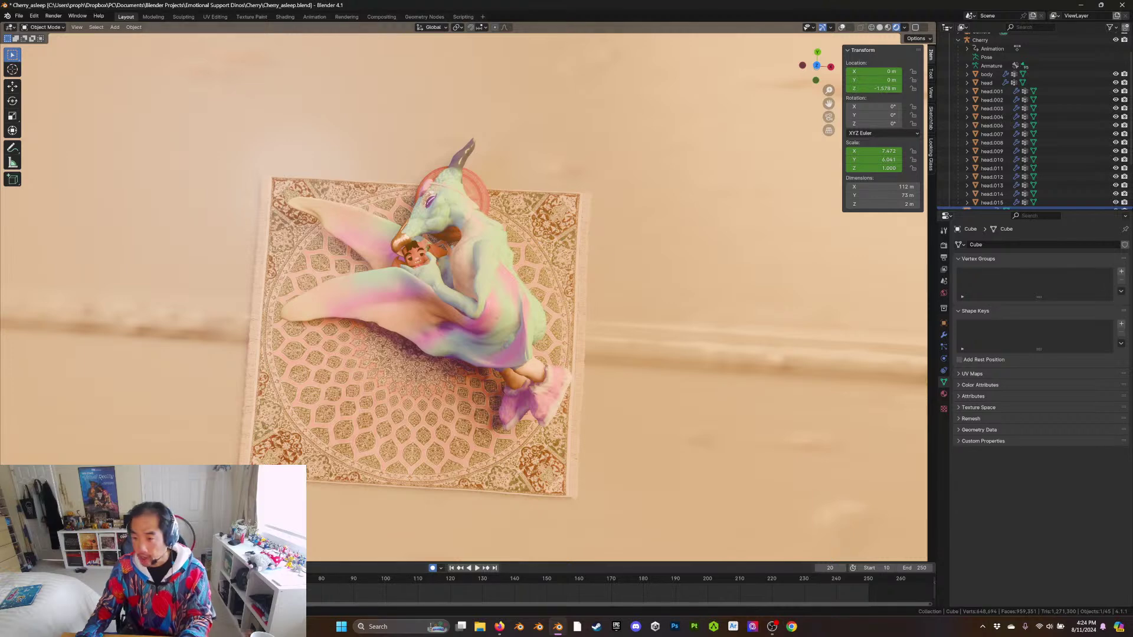
{"action": "key", "text": "alt+Tab"}
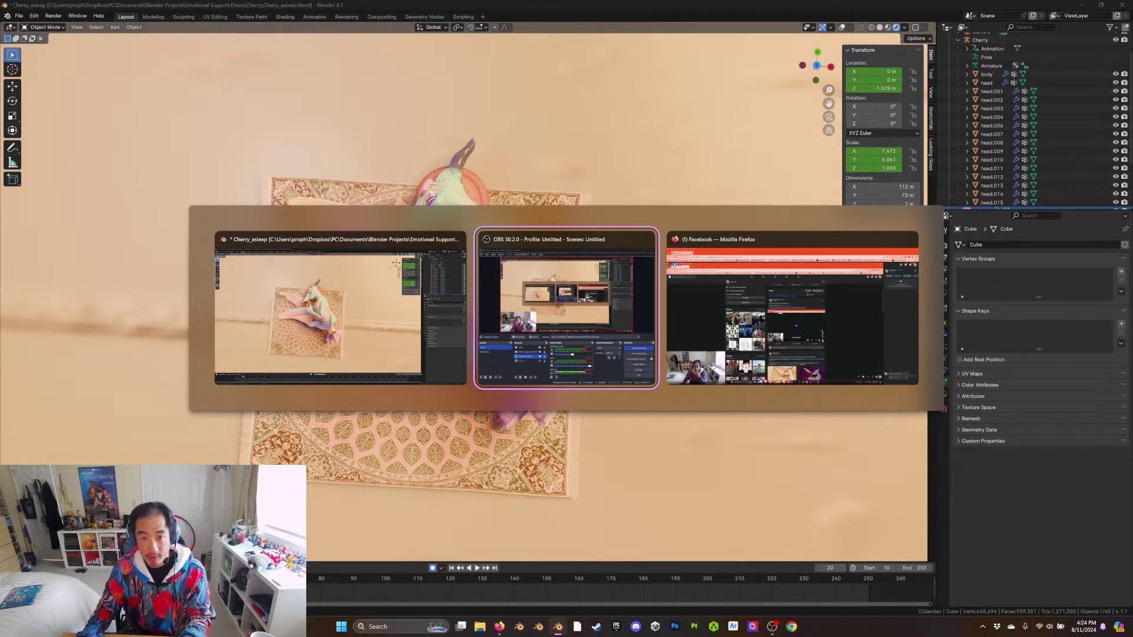